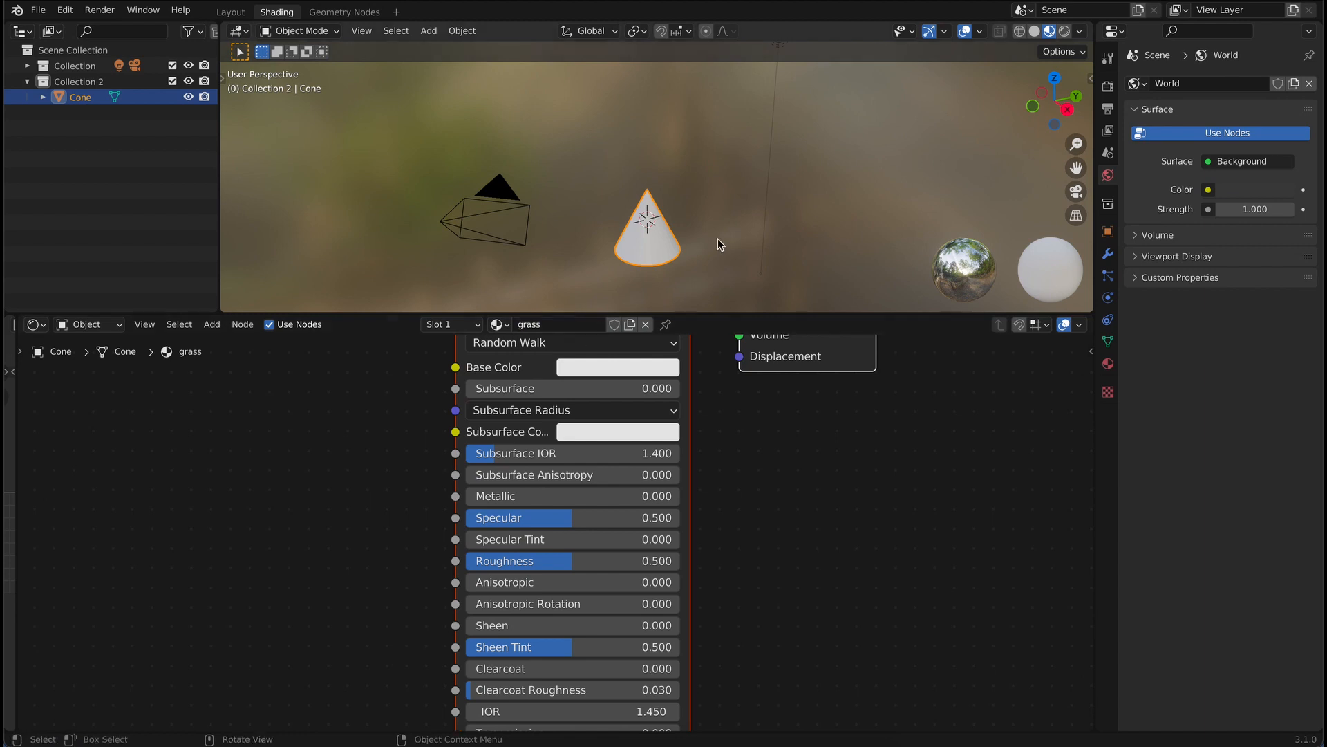
Step: Set the grass material's surface shader to Diffuse BSDF and place its node close to the Material Output
left_click_drag(919, 312, 974, 176)
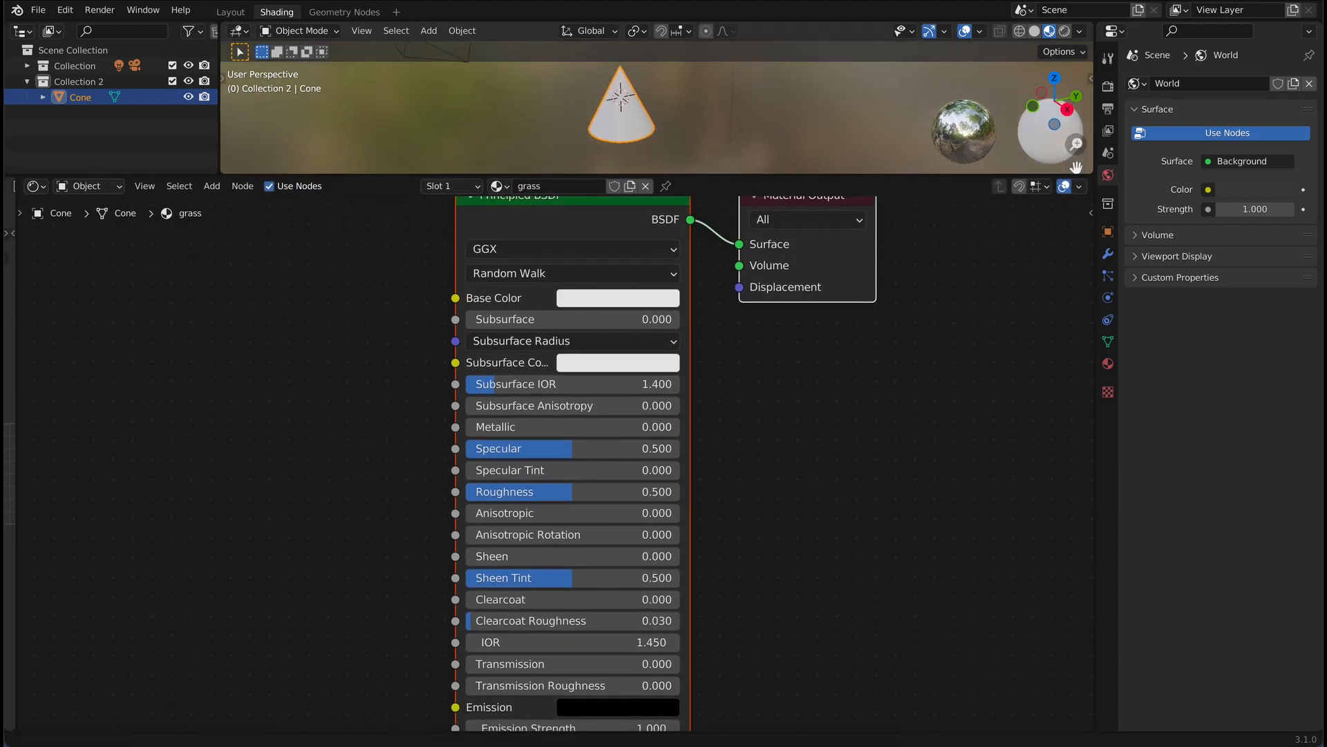
left_click(1109, 363)
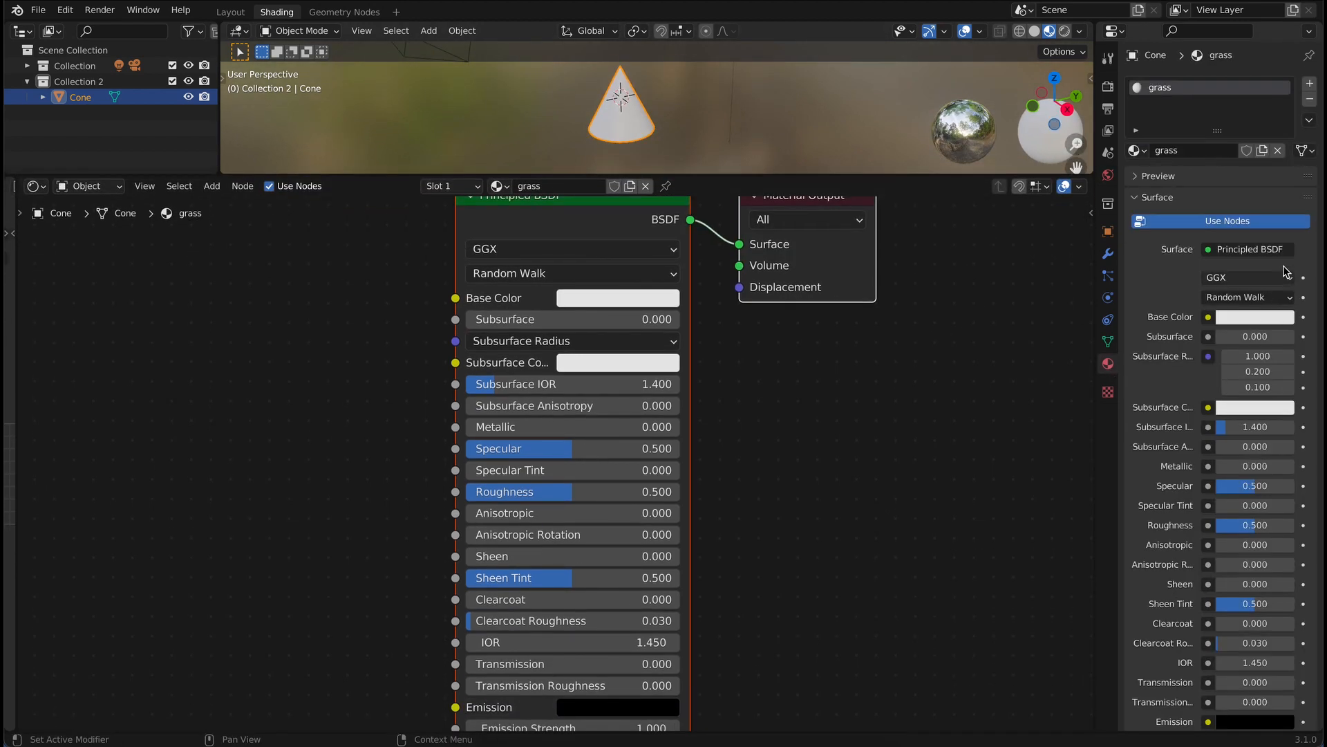
left_click(1251, 249)
left_click(1106, 339)
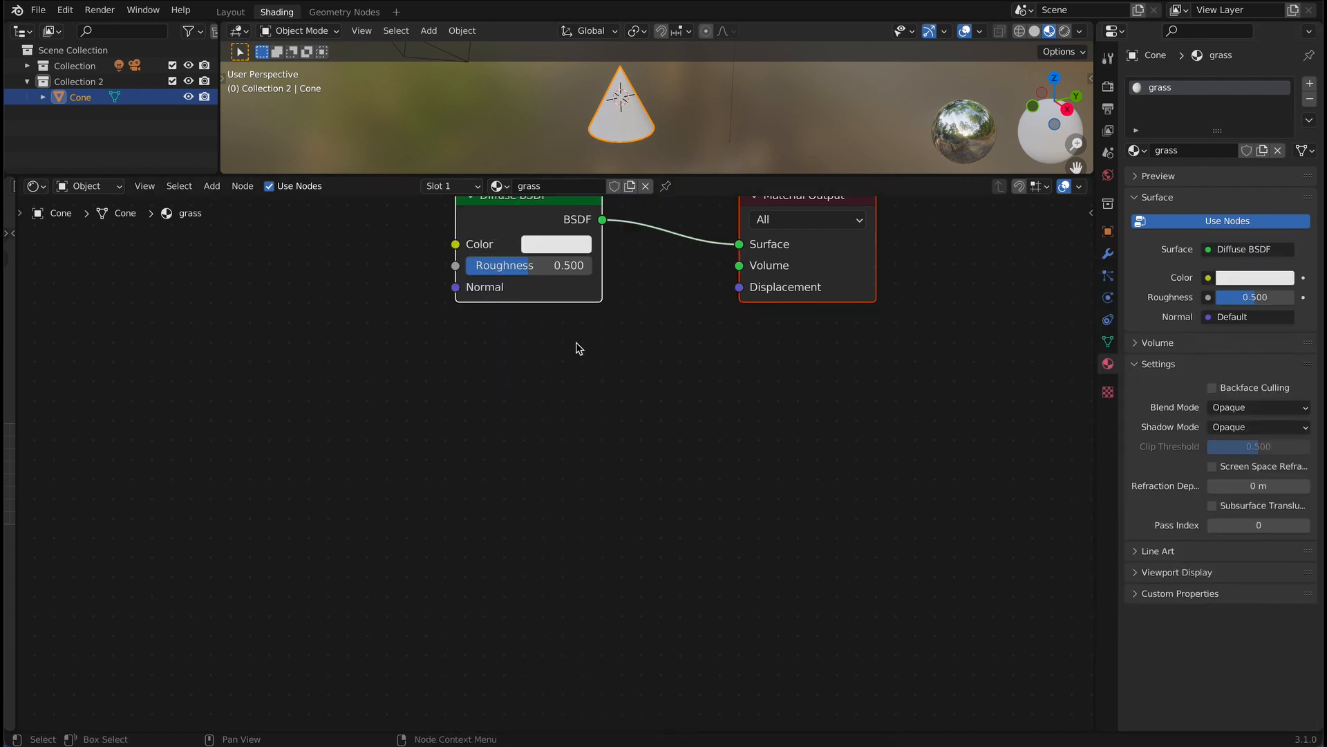
scroll(576, 344, "down", 2)
middle_click_drag(719, 361, 1003, 351)
scroll(1002, 351, "up", 1)
left_click_drag(790, 225, 928, 262)
left_click(816, 212)
Step: Add a MixRGB node with Overlay blending and connect its color output to the Diffuse BSDF's color
left_click(211, 186)
left_click(237, 206)
type("mi")
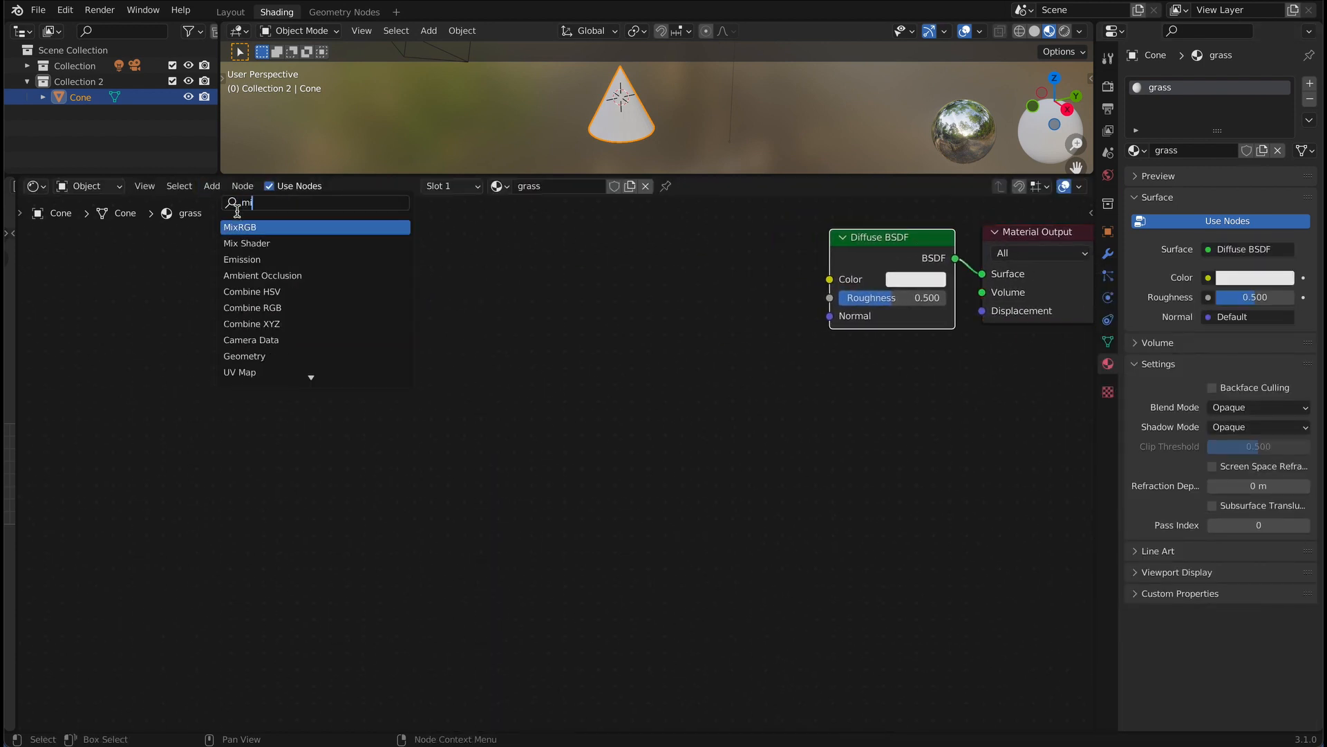
left_click(280, 233)
left_click(730, 282)
left_click_drag(738, 273, 829, 278)
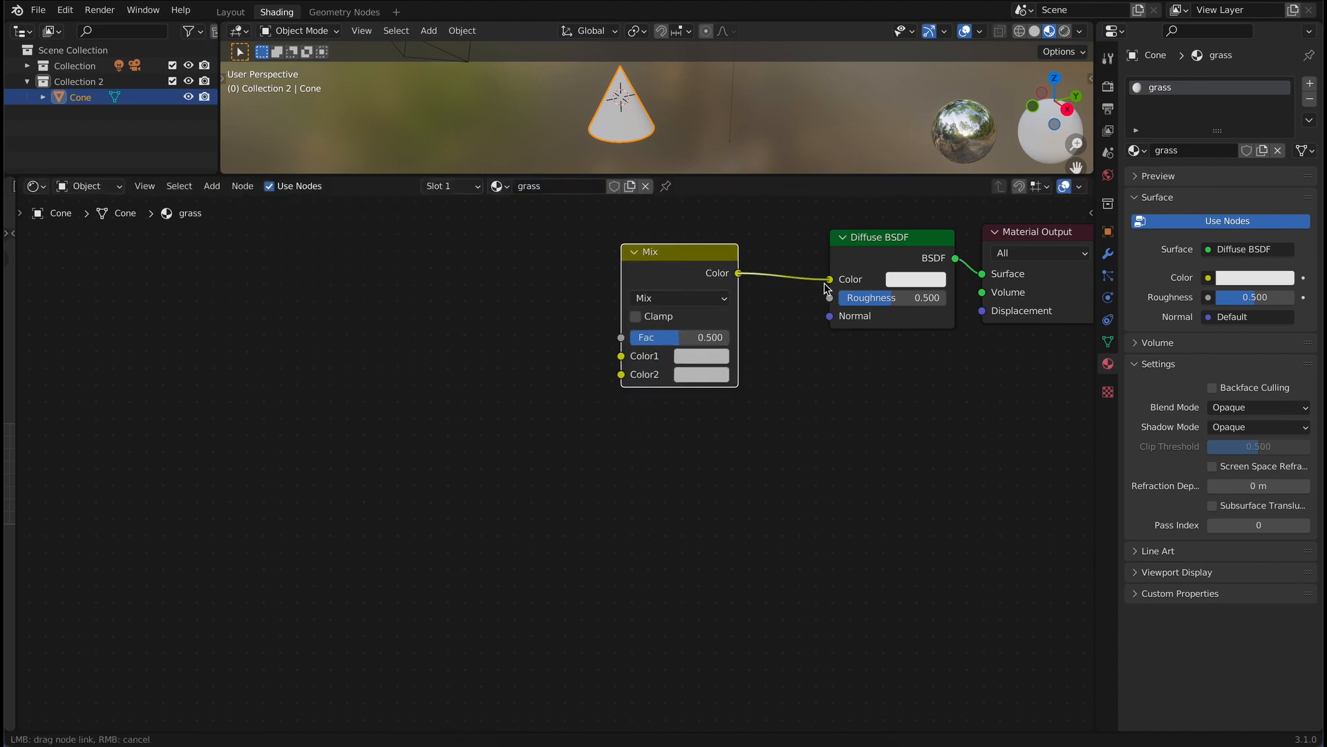
left_click(710, 297)
left_click(684, 493)
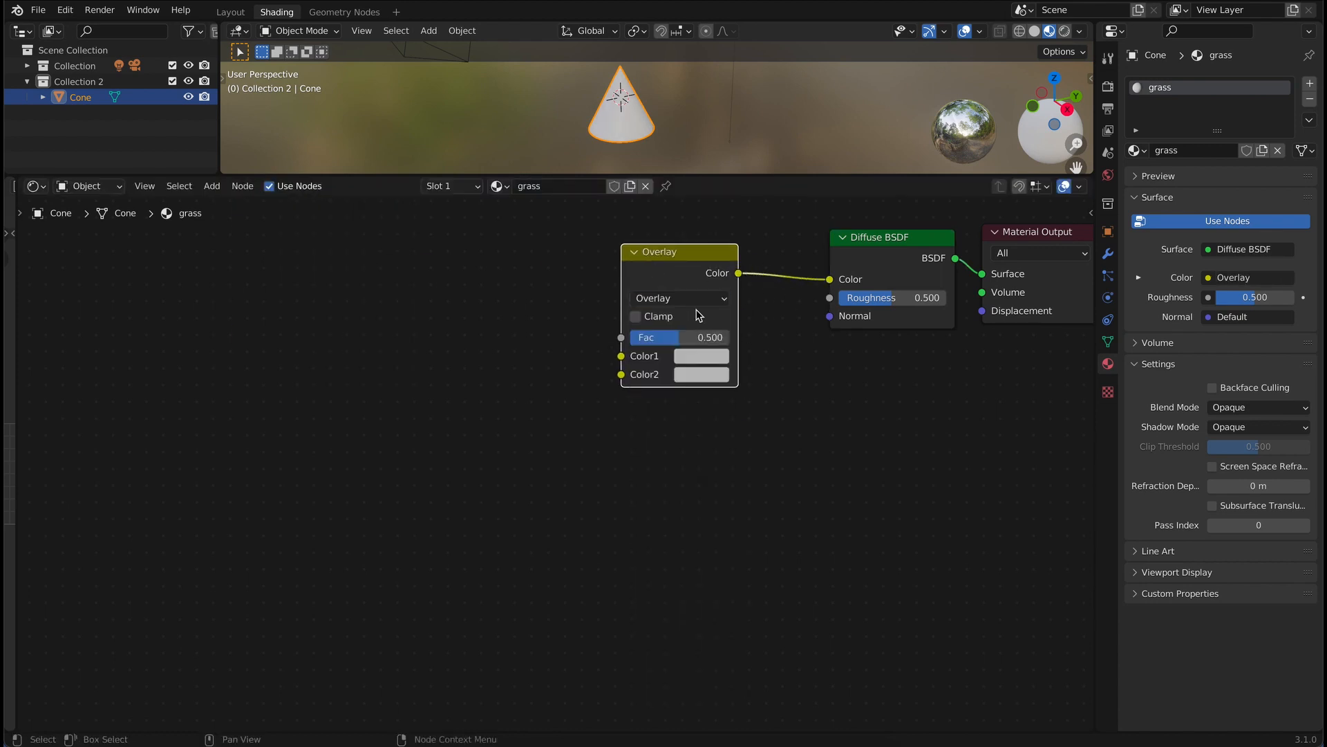
Step: Duplicate the Overlay node and connect the copy's color output to the original's Color1 input
left_click_drag(700, 256, 756, 248)
right_click(749, 253)
left_click(748, 253)
left_click(581, 269)
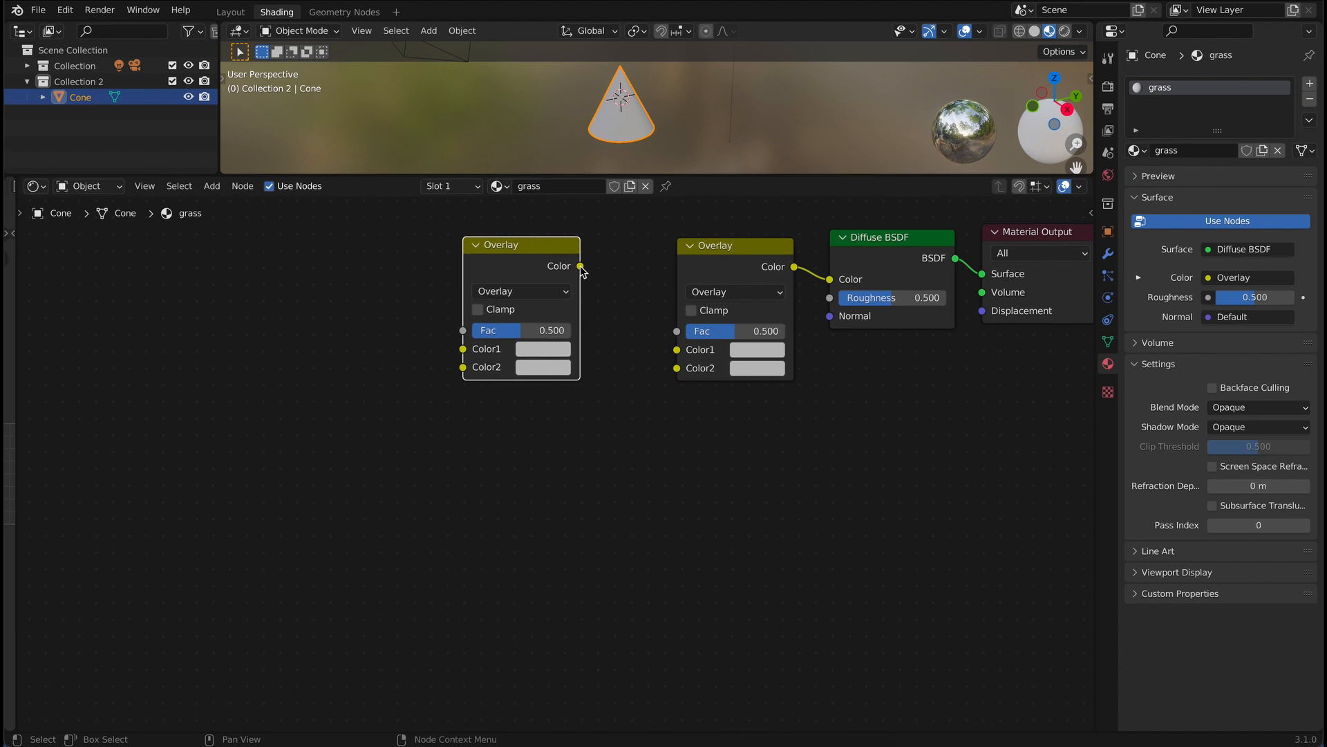
left_click_drag(581, 269, 676, 349)
Step: Add a ColorRamp node and connect its color output to Color2 of the Overlay node feeding the Diffuse BSDF
left_click(211, 186)
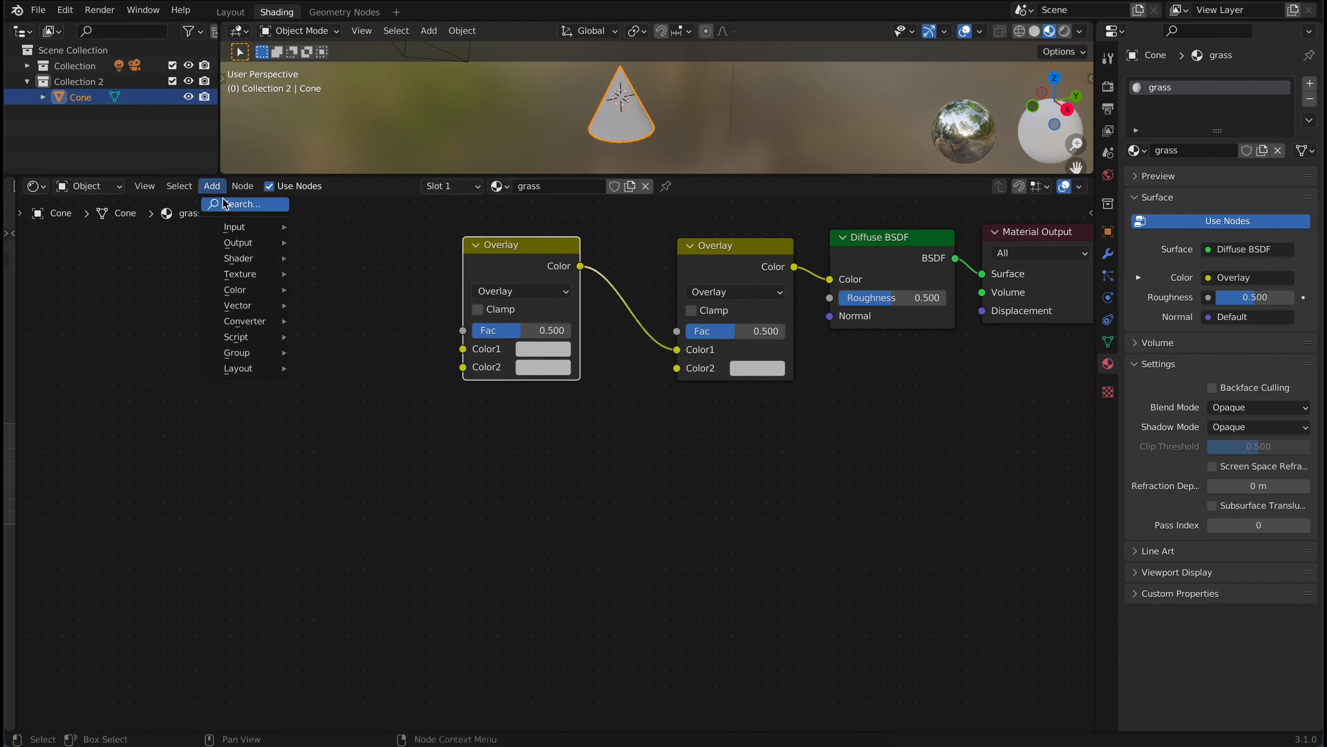
left_click(224, 202)
type("c")
left_click(252, 244)
left_click(584, 446)
left_click_drag(636, 423, 677, 368)
left_click_drag(536, 264, 512, 263)
Step: Add an RGB node and connect its color output to Color1 of the duplicated Overlay node
middle_click_drag(303, 350, 320, 352)
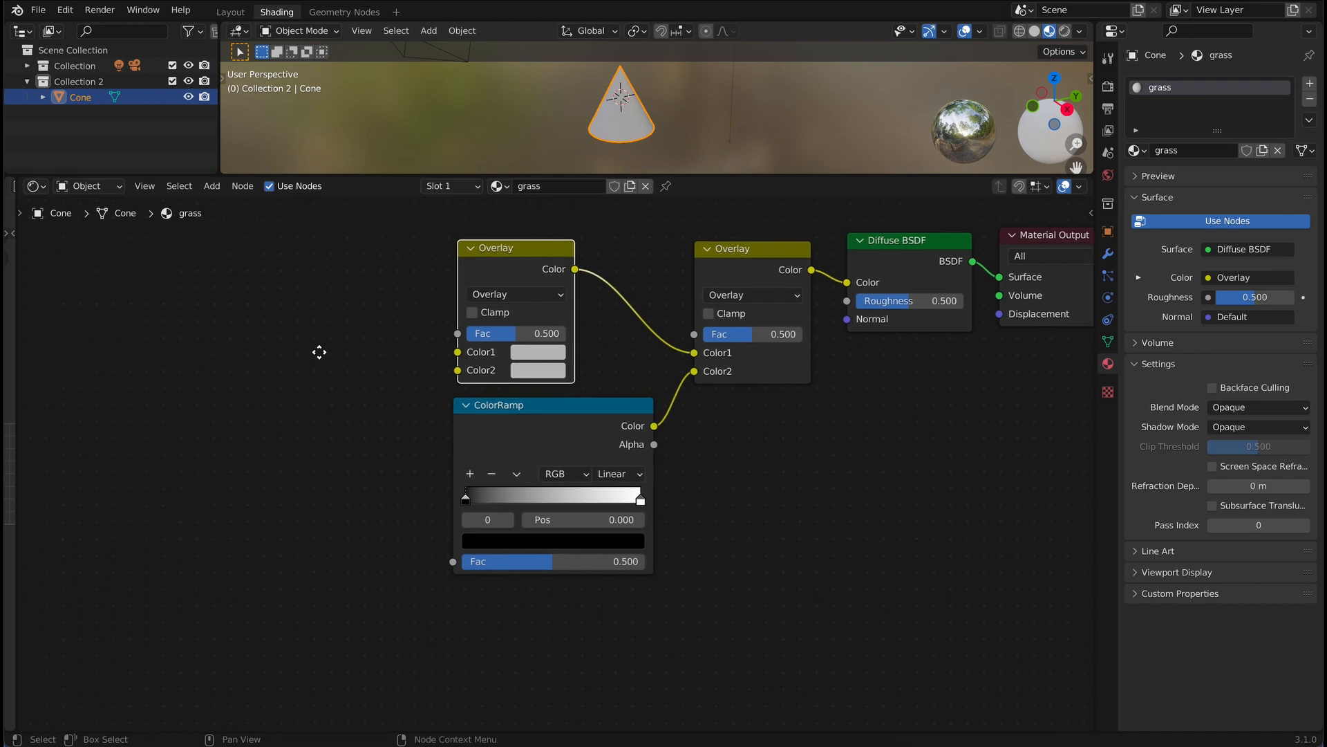
left_click(217, 188)
left_click(229, 203)
type("rgb")
key("Return")
left_click(405, 252)
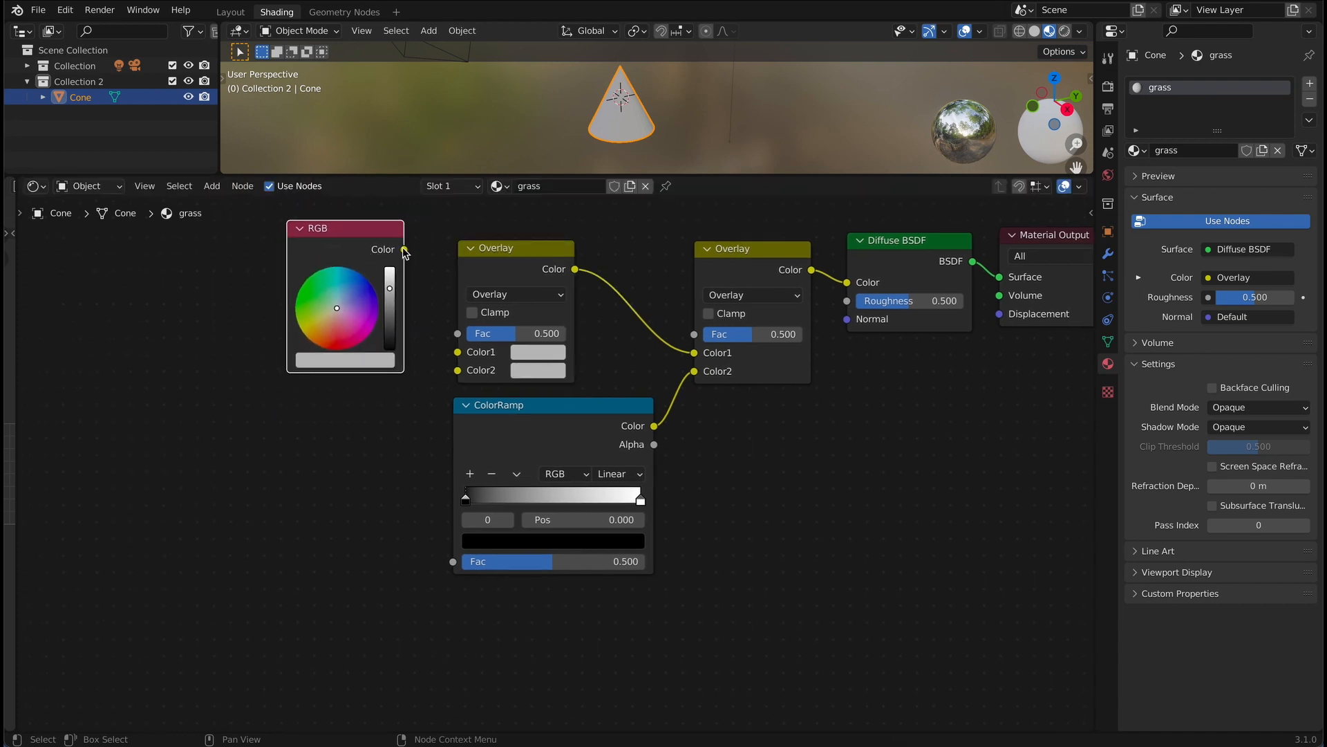
left_click_drag(404, 250, 457, 351)
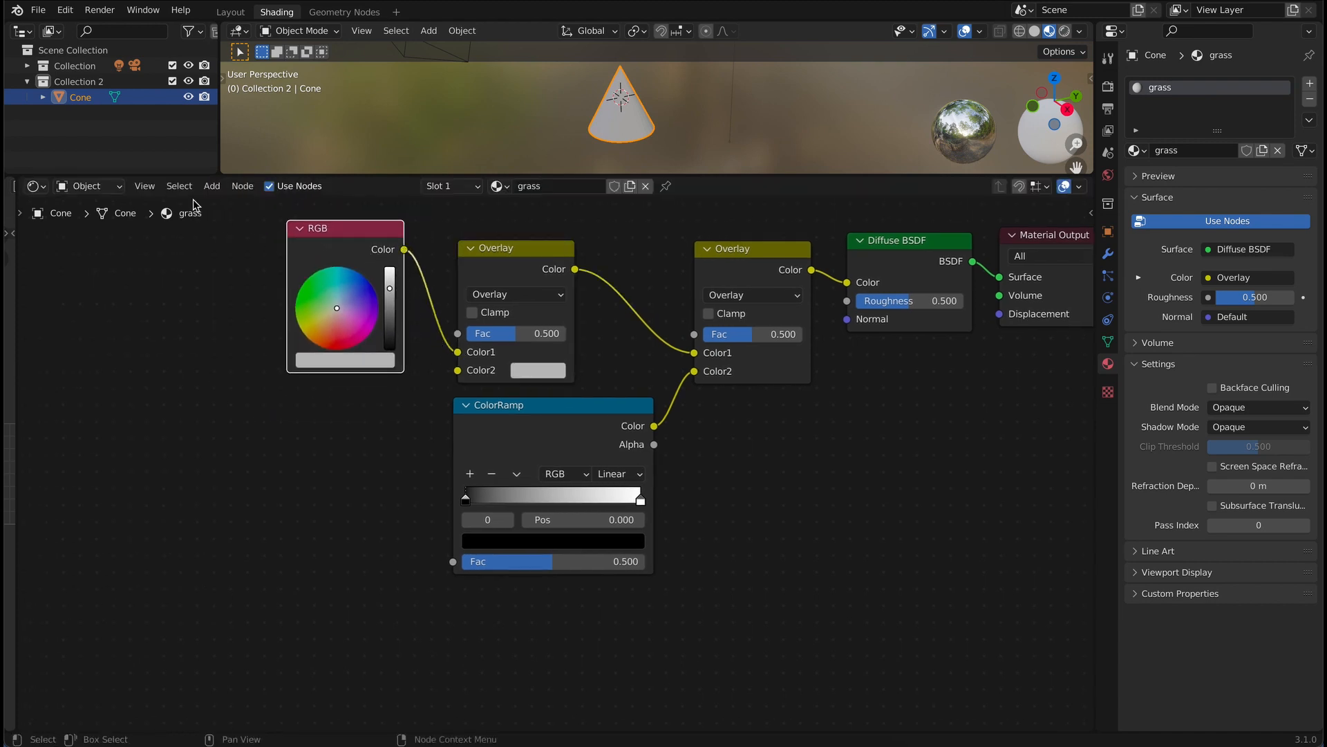
Step: Add an Attribute node and connect its Fac output to Color2 of the duplicated Overlay node
left_click(211, 187)
left_click(218, 203)
type("a")
key("Return")
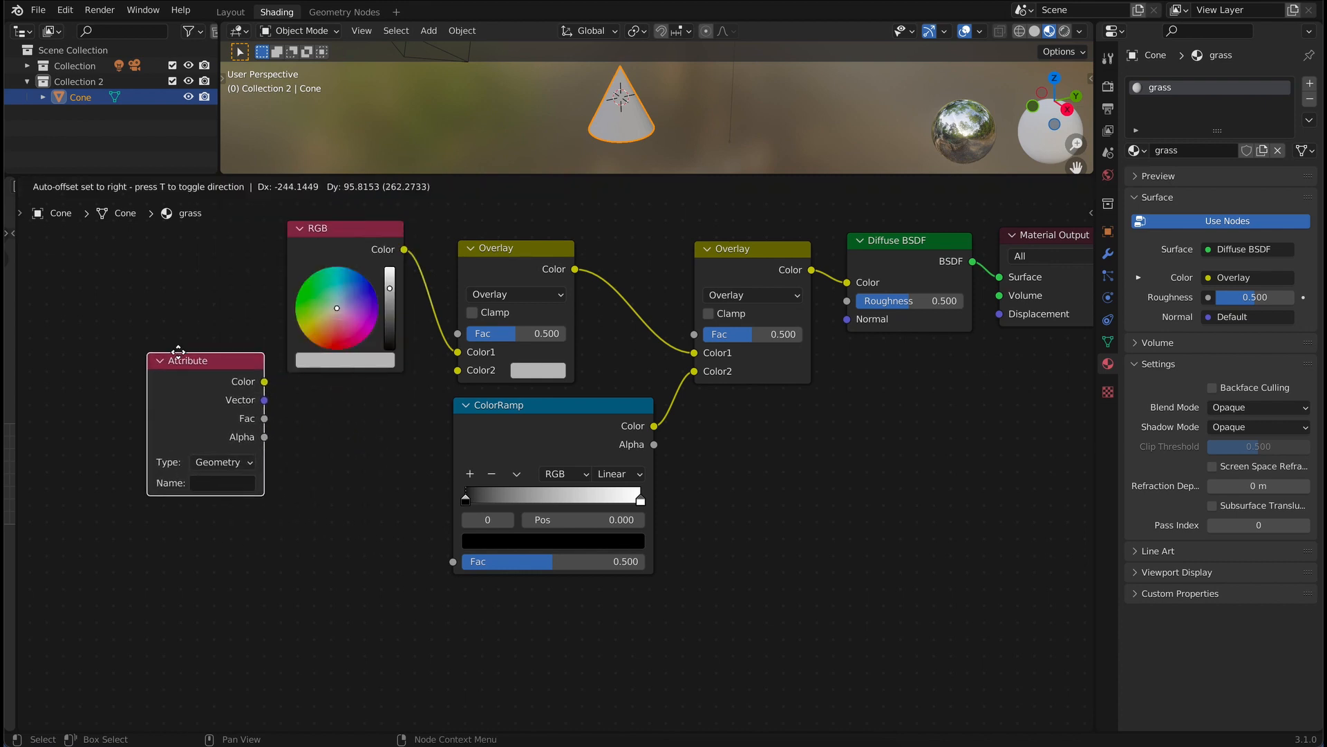
left_click(181, 297)
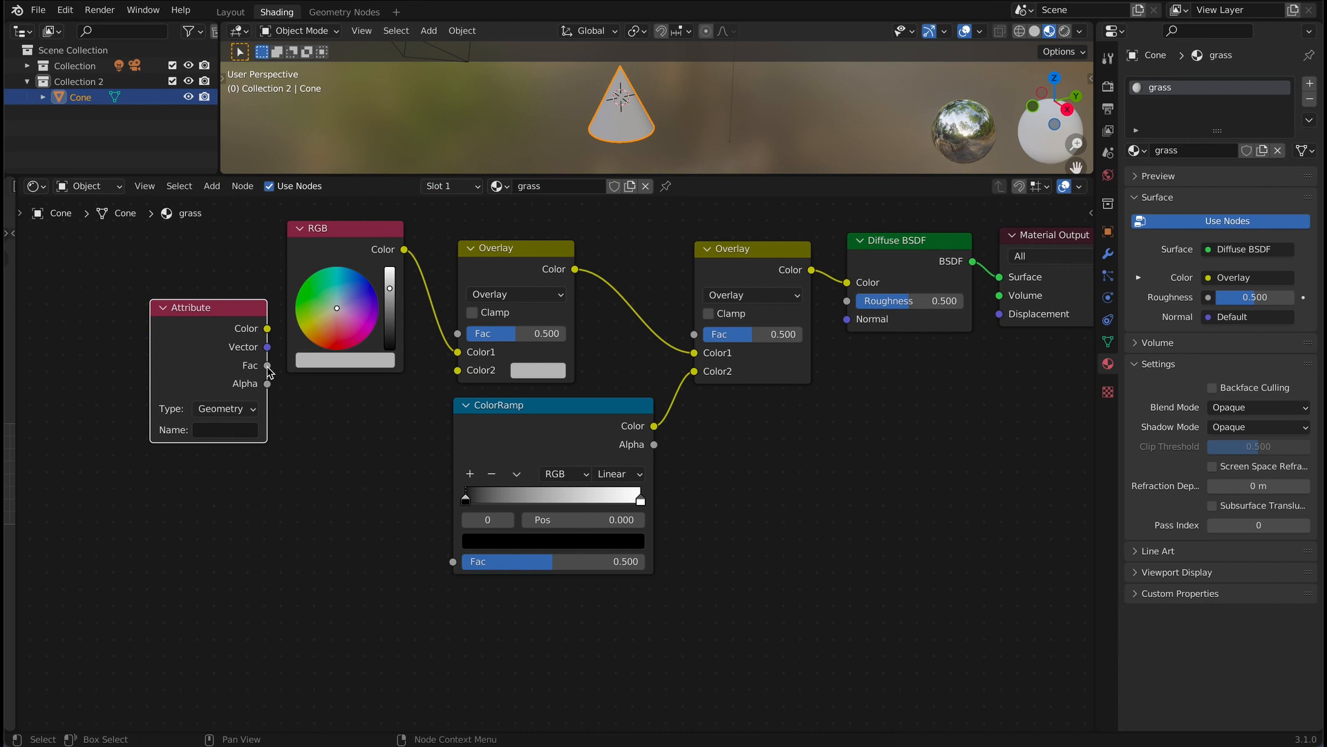
left_click_drag(267, 365, 458, 370)
Step: Add a White Noise Texture node and connect its Value output to the ColorRamp's Fac input
left_click(212, 186)
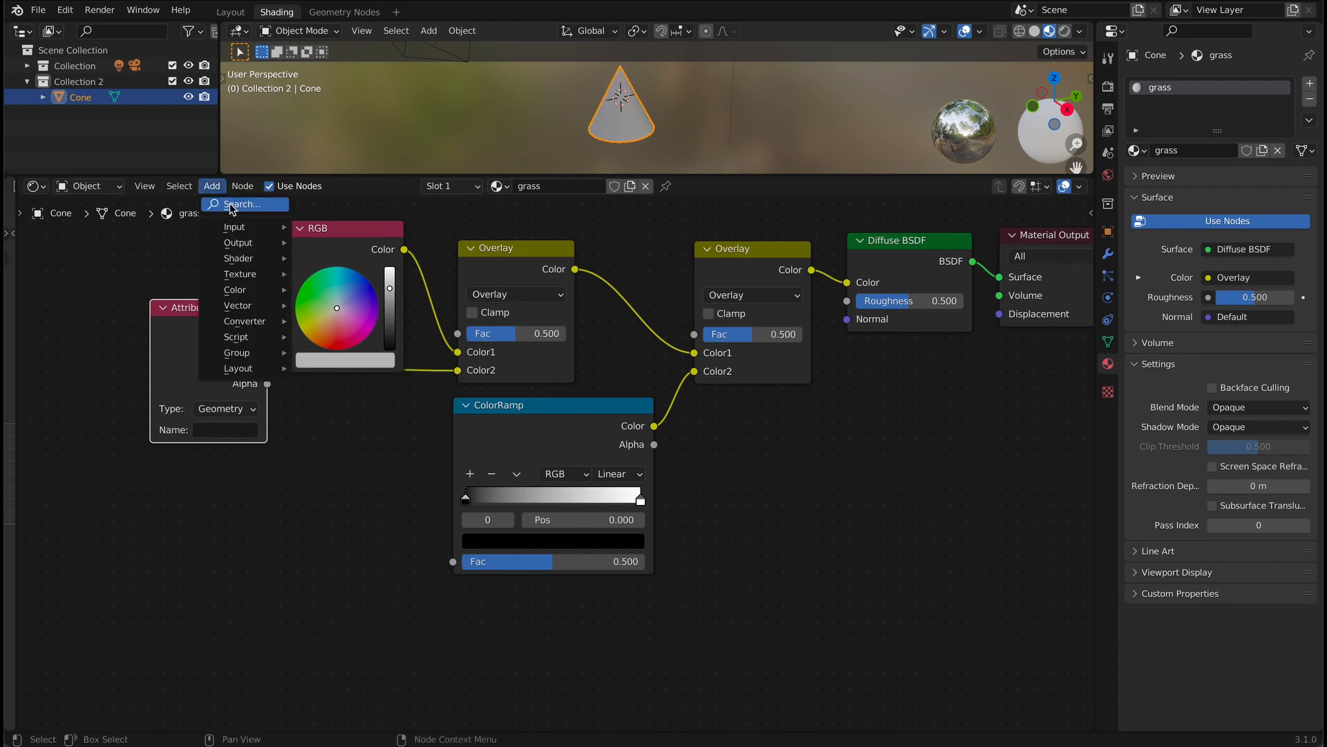
left_click(231, 206)
type("w")
left_click(293, 265)
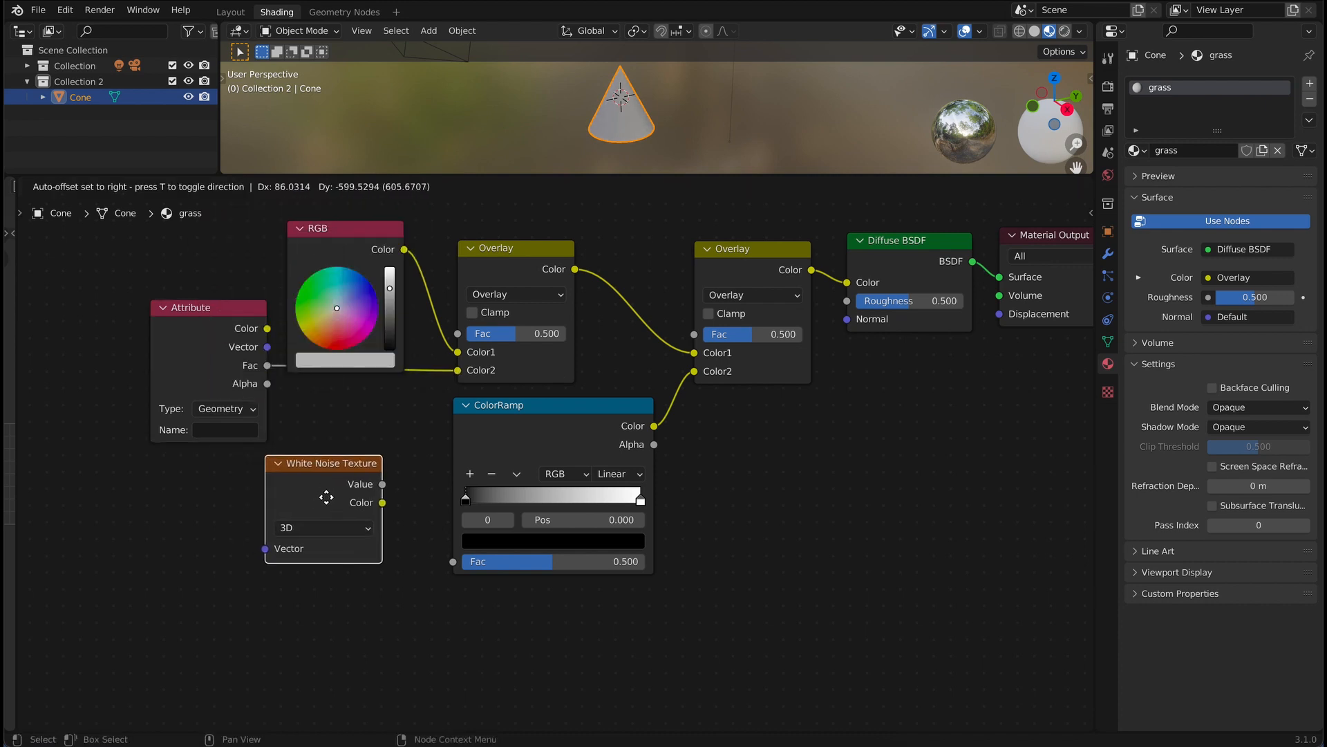
left_click(337, 500)
left_click_drag(393, 488, 453, 562)
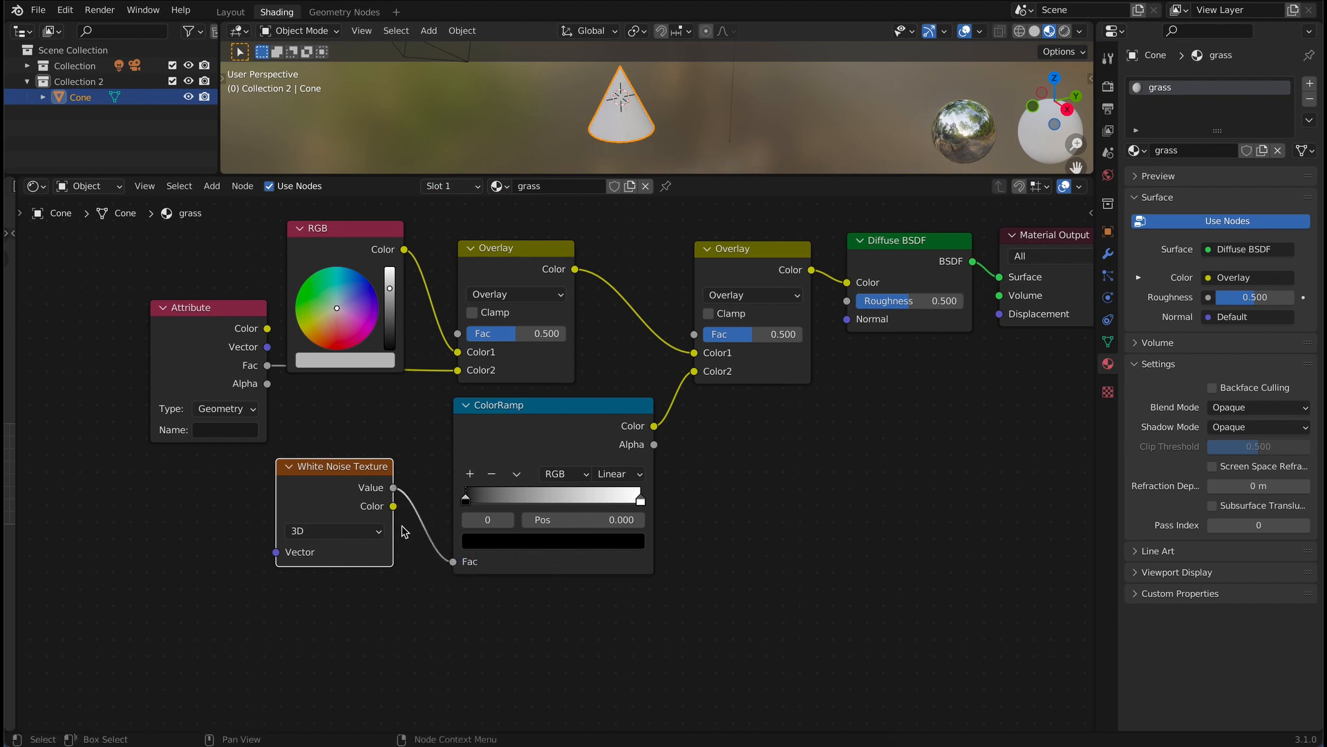
left_click_drag(342, 466, 355, 465)
Step: Add an Object Info node and connect its Random output to the W input of the White Noise Texture, switched to 1D
left_click(216, 189)
left_click(224, 205)
type("o")
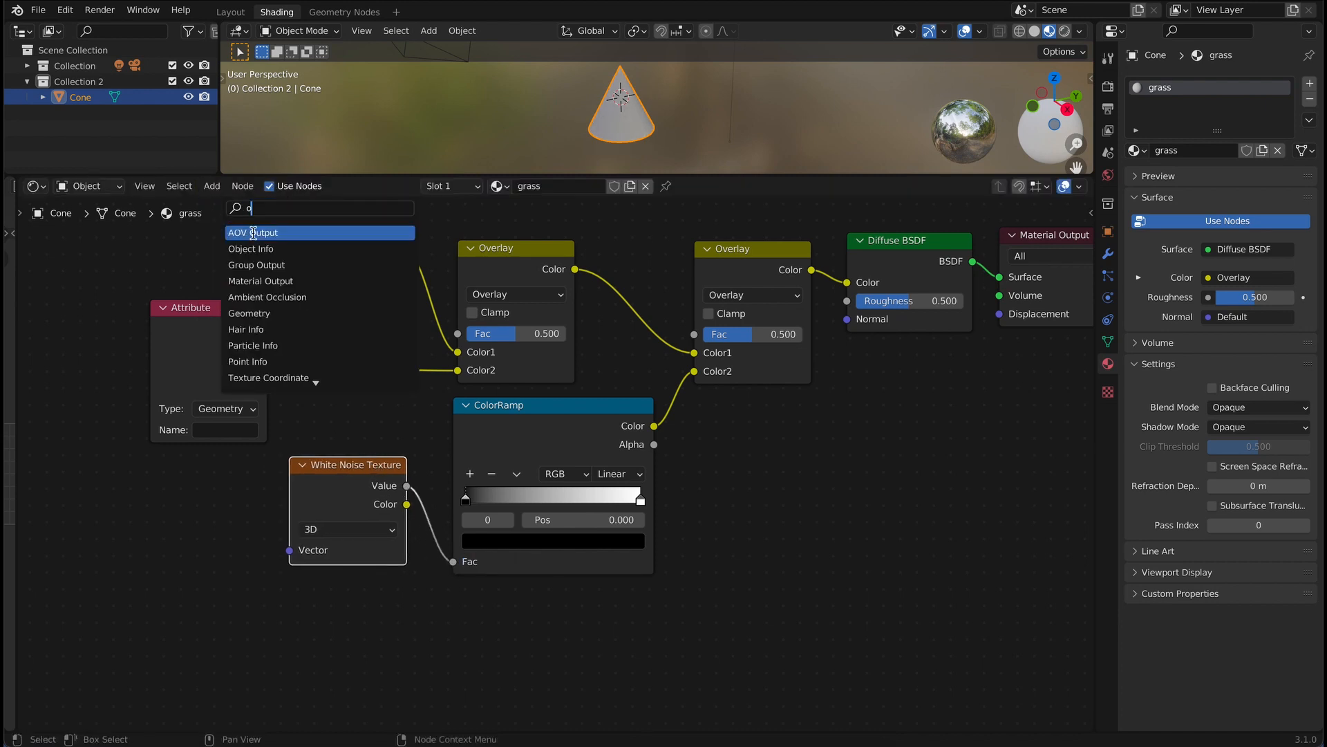
left_click(253, 250)
left_click(152, 529)
left_click(373, 534)
left_click(312, 548)
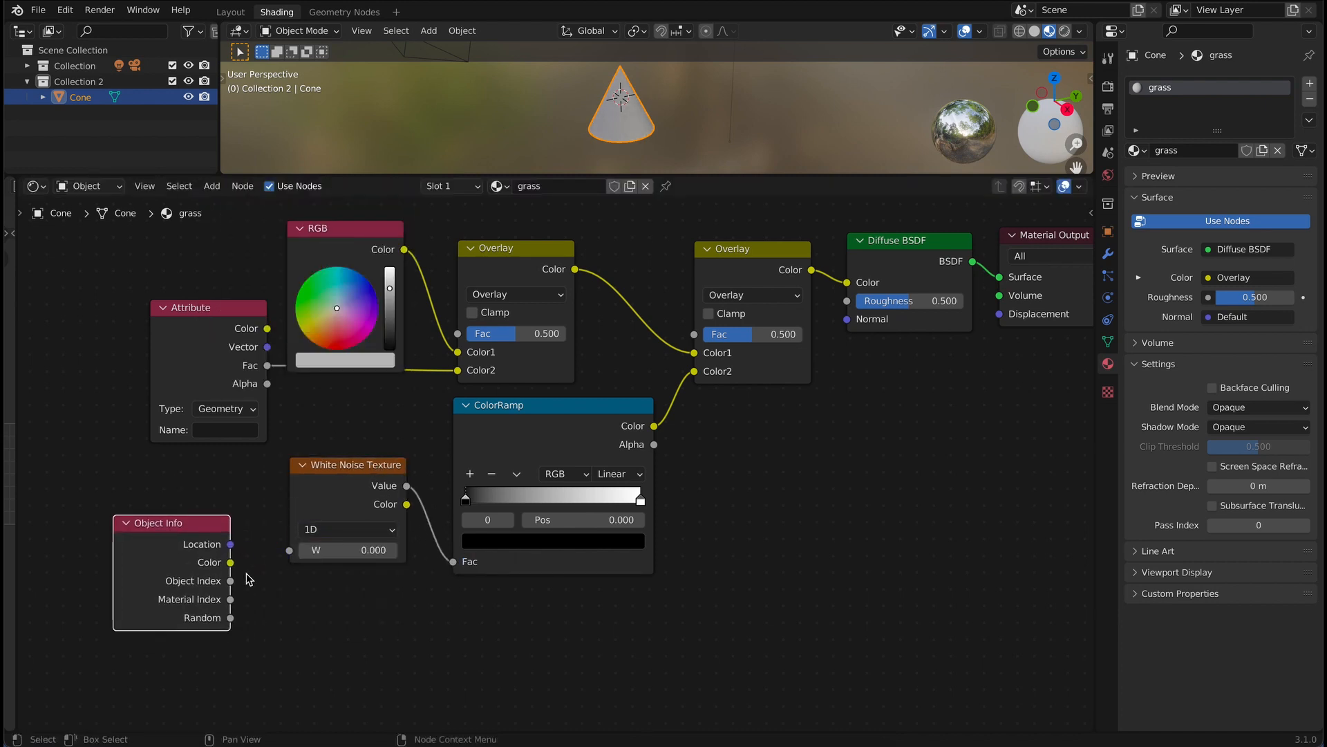
left_click_drag(231, 619, 289, 550)
left_click_drag(194, 530, 227, 480)
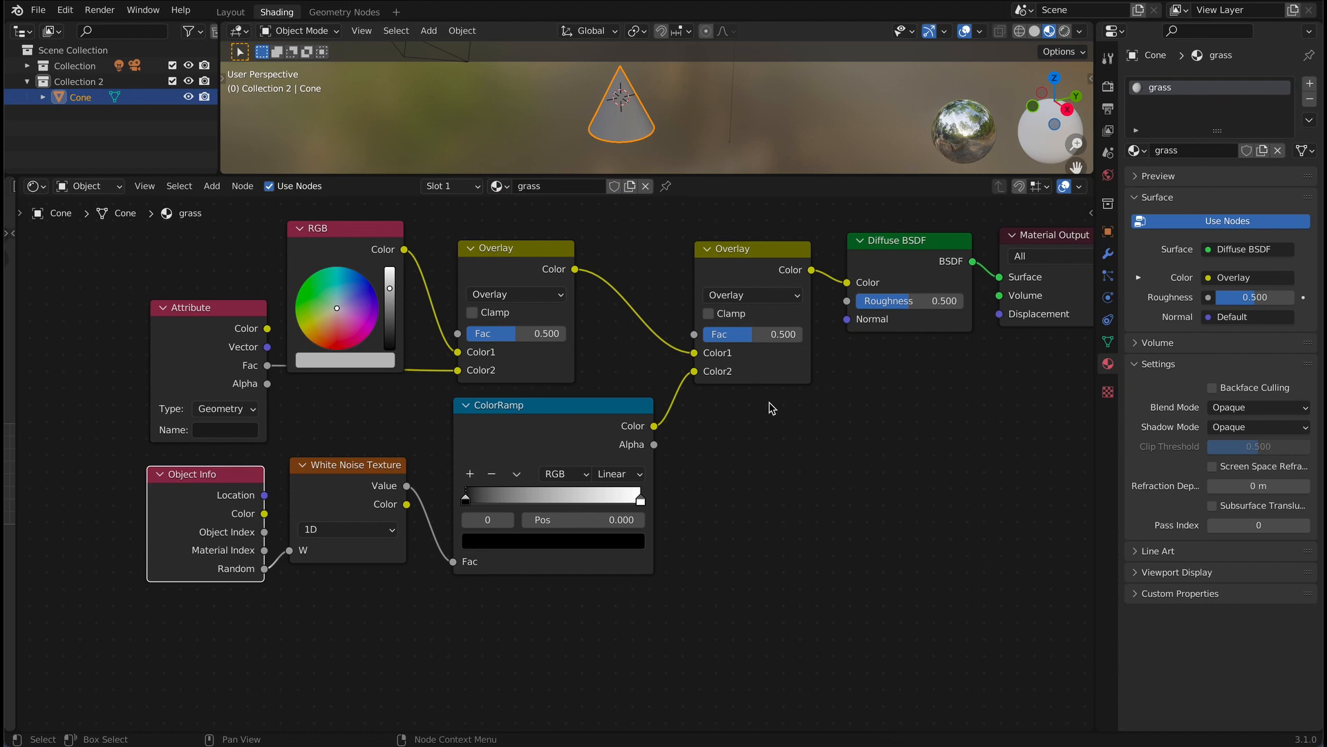
Step: Set the RGB node's color to hex 82B42F
scroll(352, 368, "up", 1)
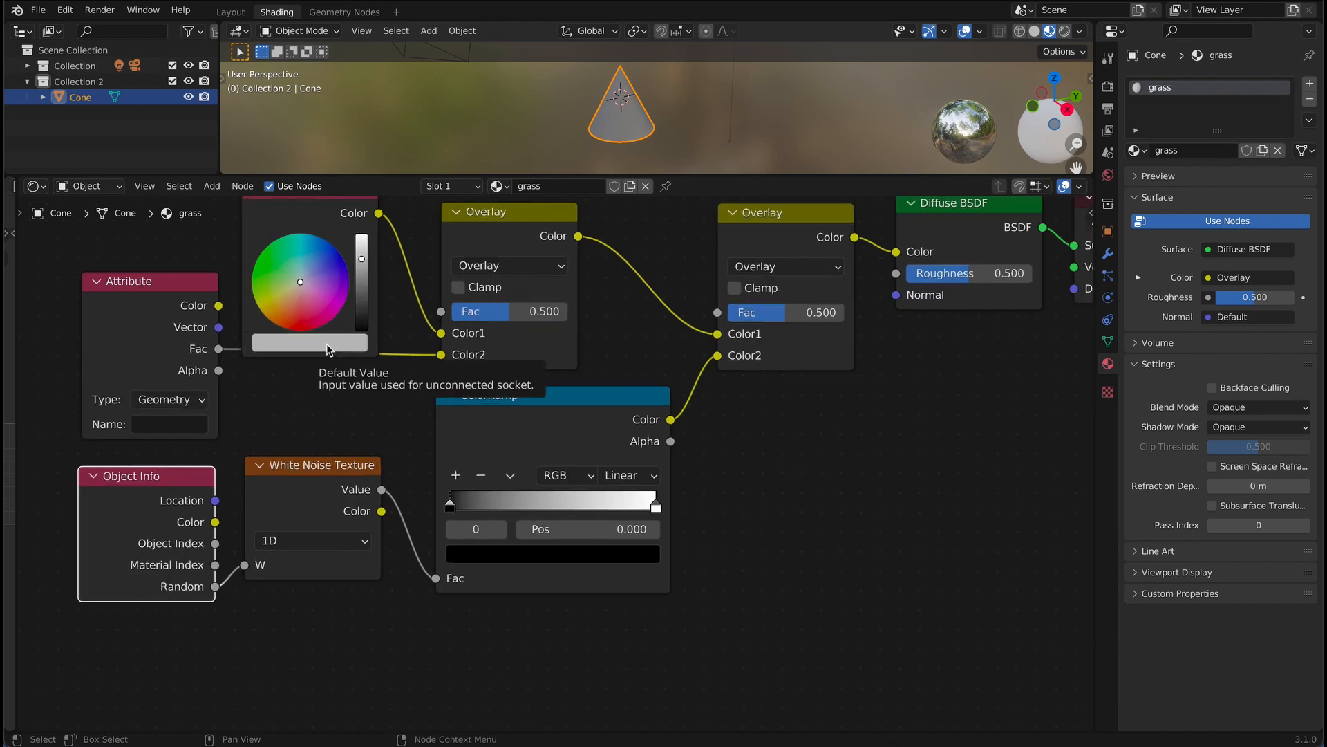
left_click(342, 360)
left_click(329, 254)
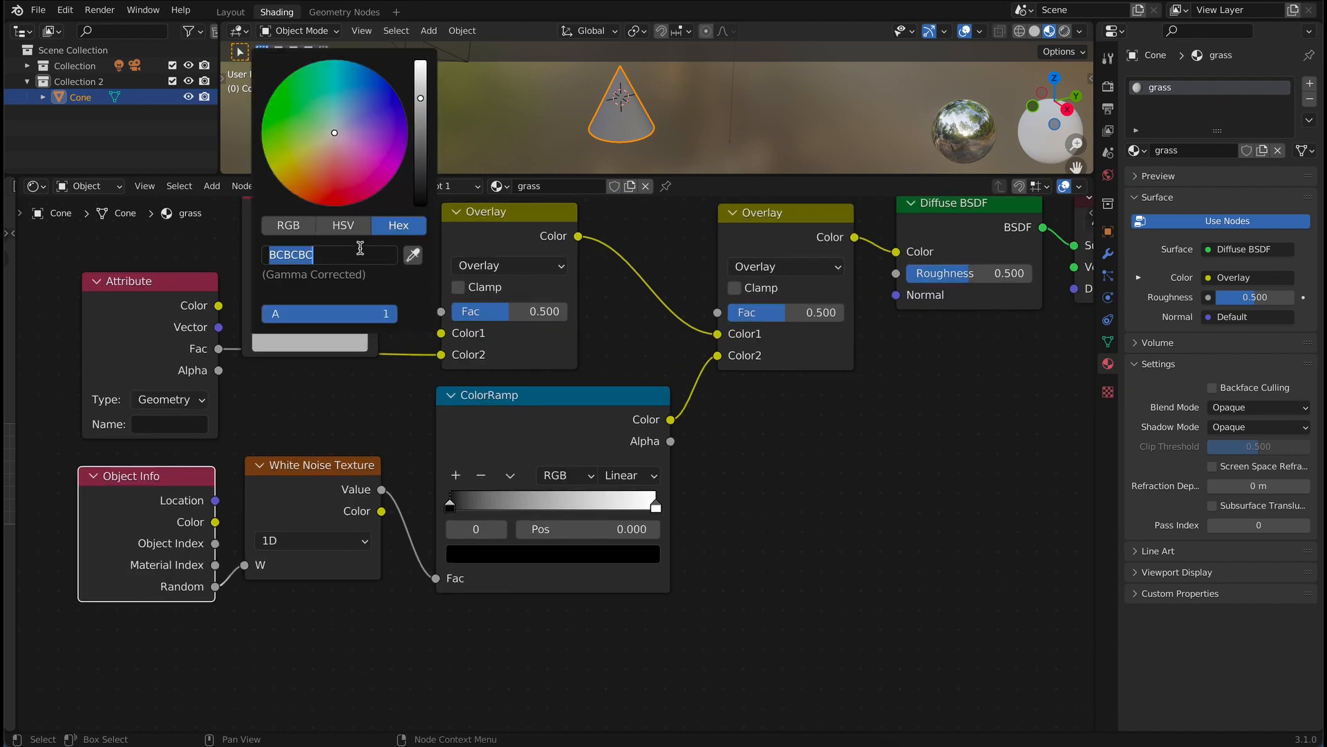
type("82b42f")
key("Return")
left_click(892, 548)
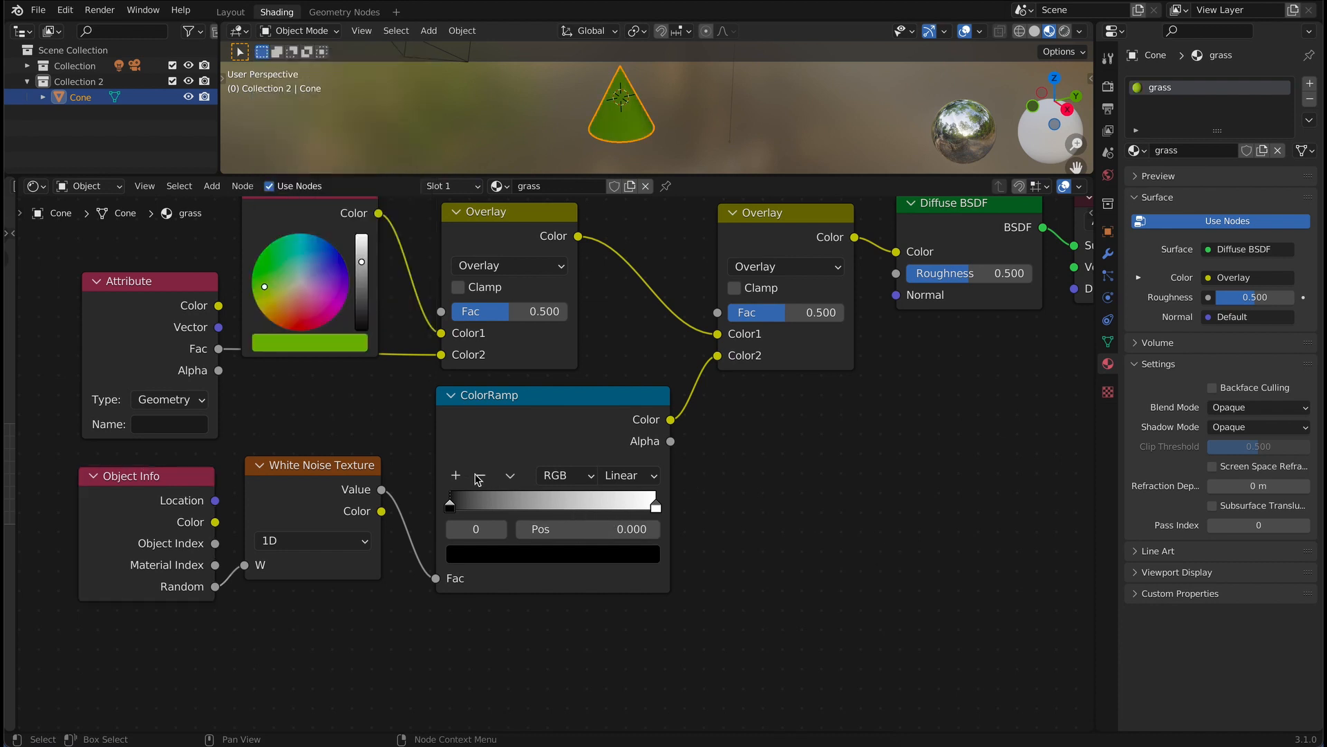
Step: Add a middle color stop to the ColorRamp and change its last stop to a greyish light blue
left_click(455, 475)
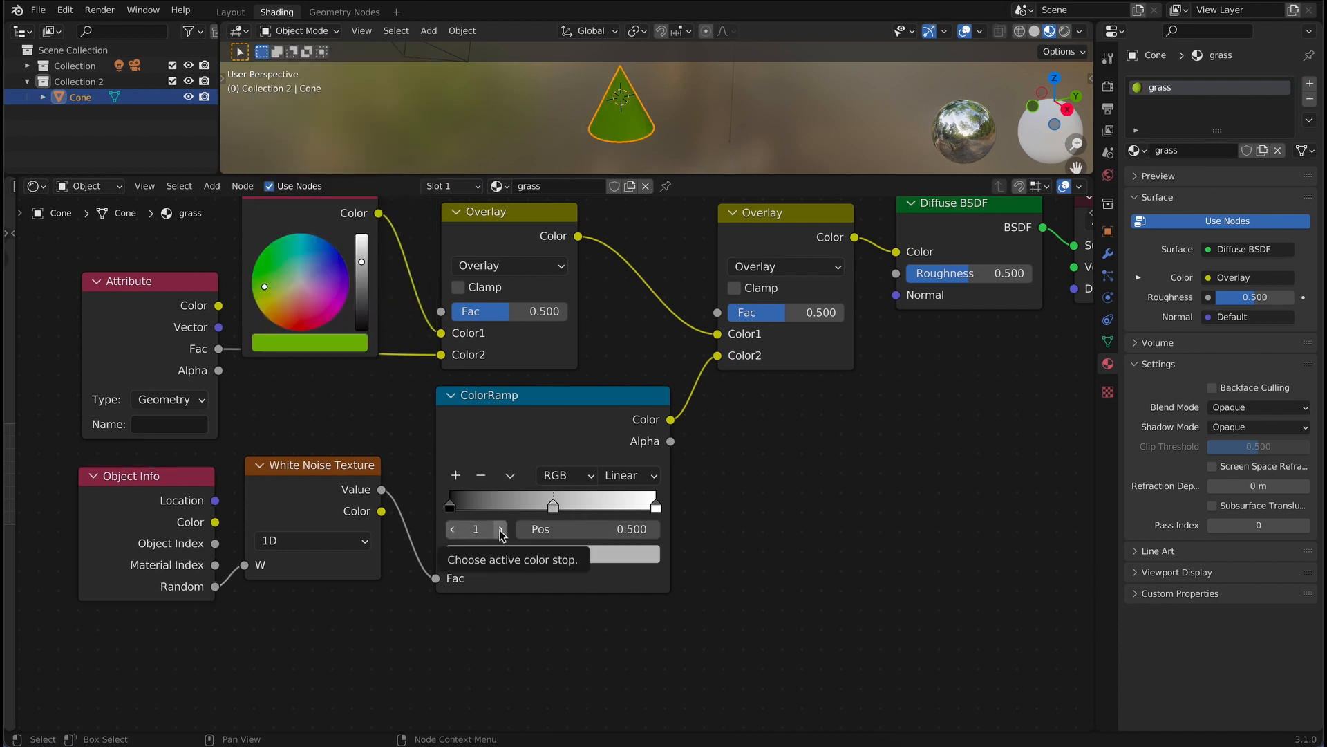
left_click(501, 530)
left_click(599, 557)
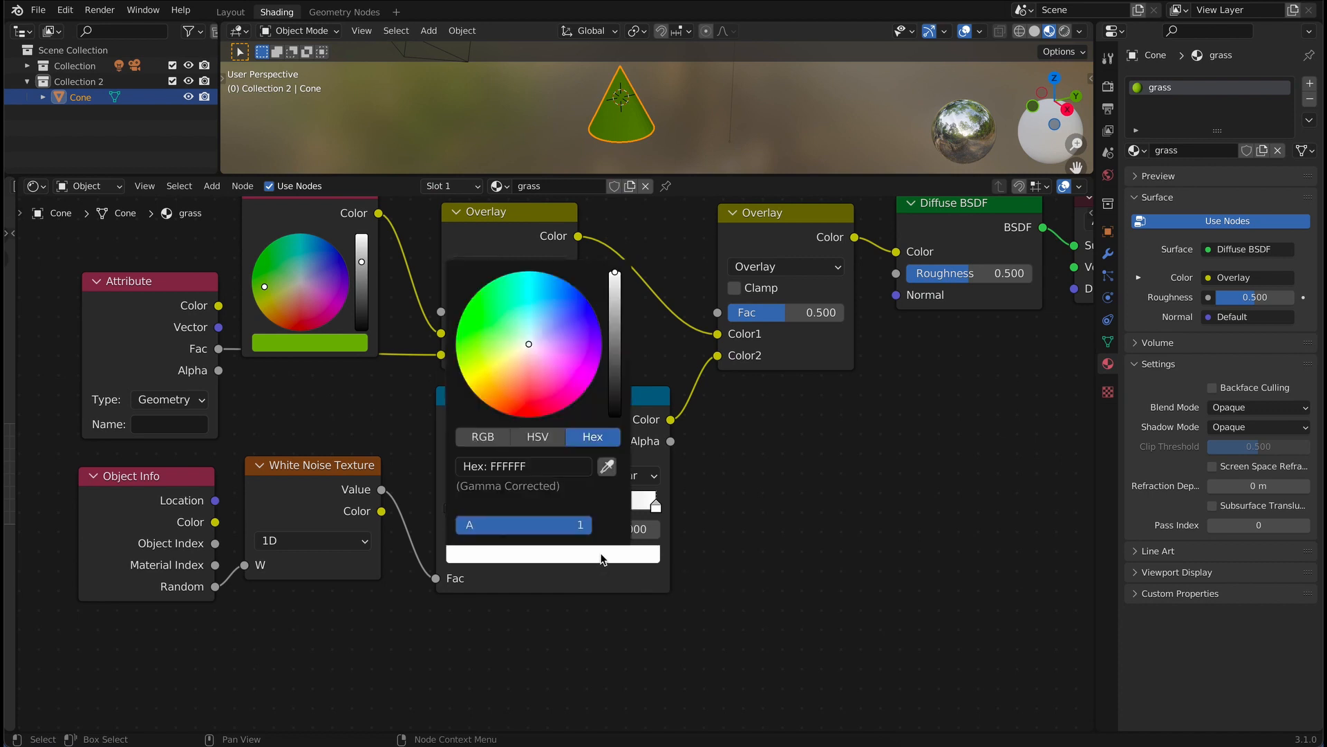
left_click(542, 464)
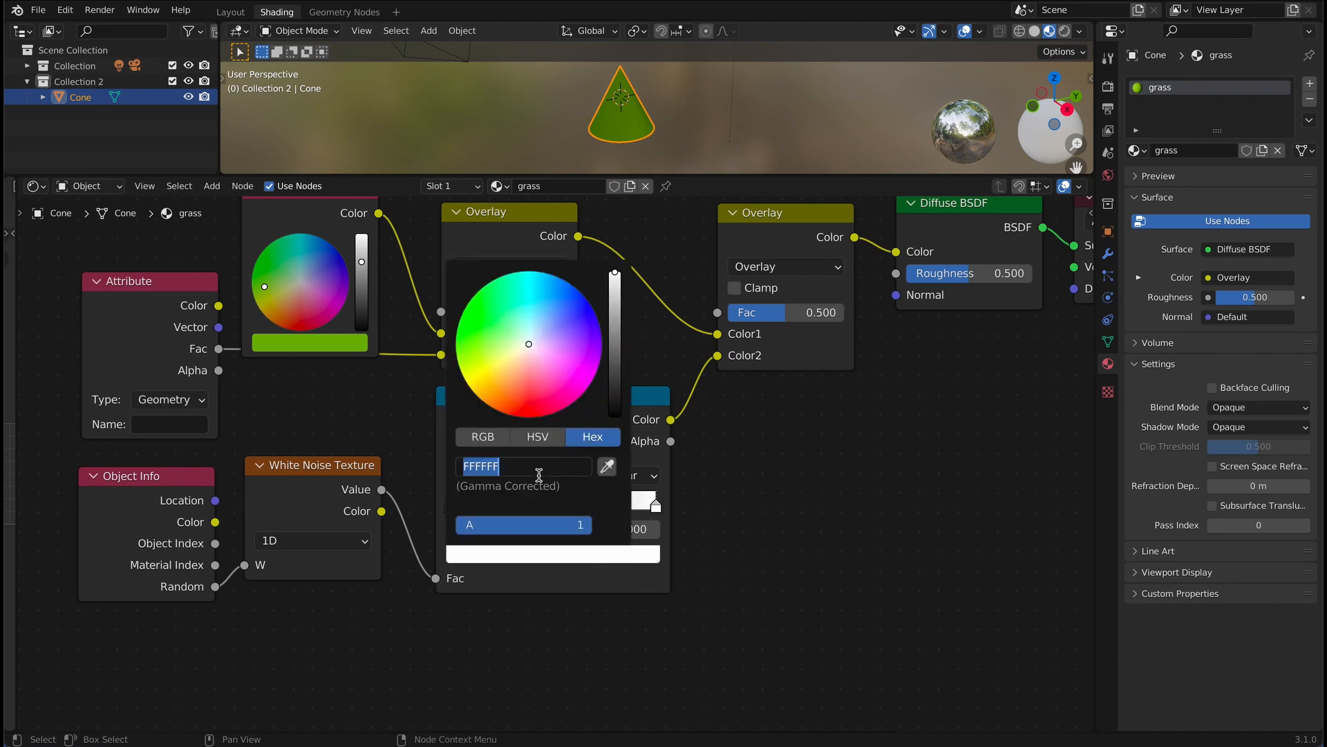
type("891")
type("9ba")
key("Return")
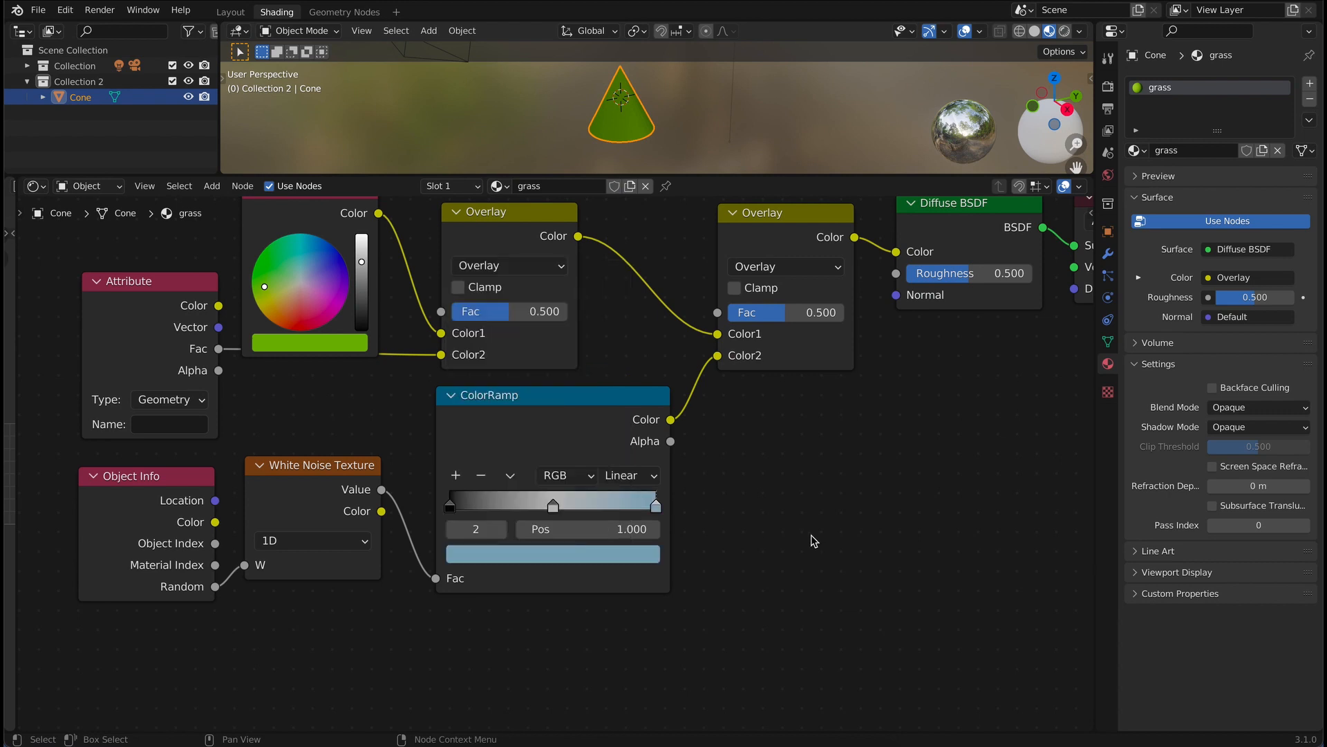
Step: Set the position of the ColorRamp's middle stop to 0.57
left_click(453, 529)
left_click(634, 532)
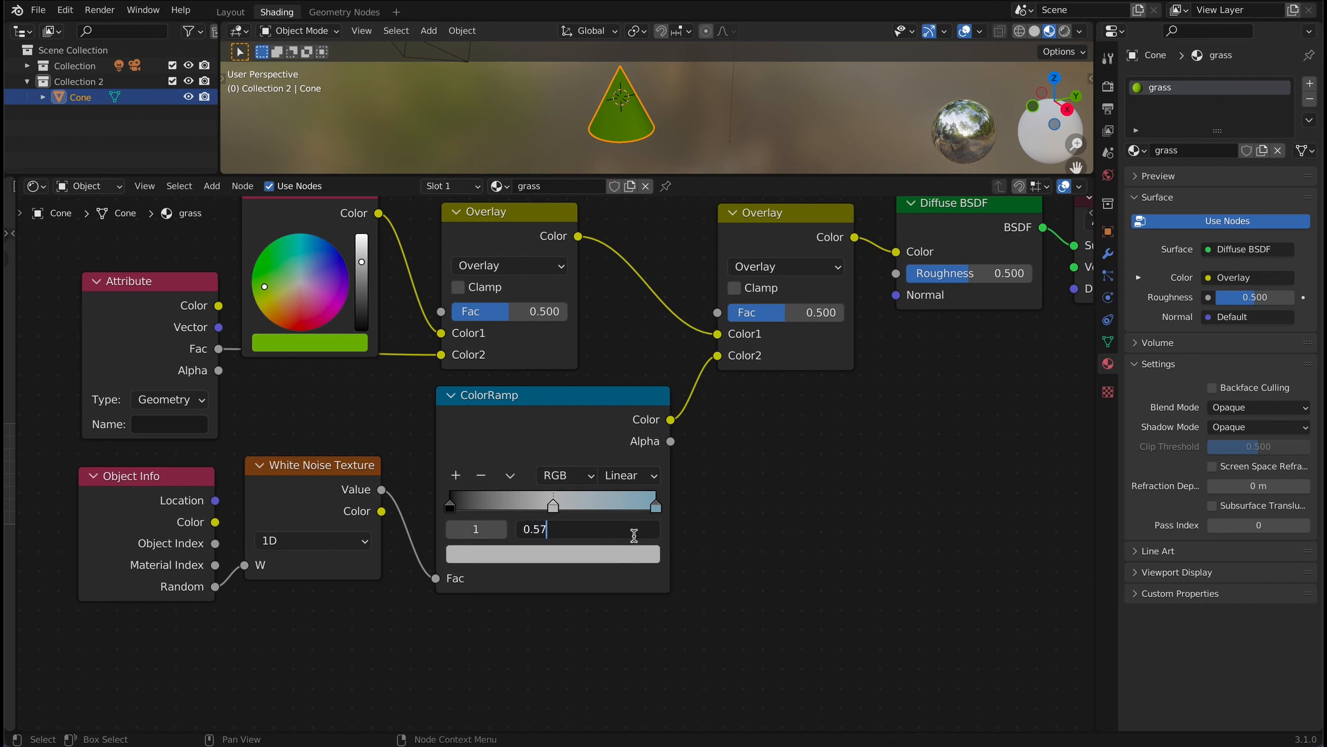
type("0.57")
key("Return")
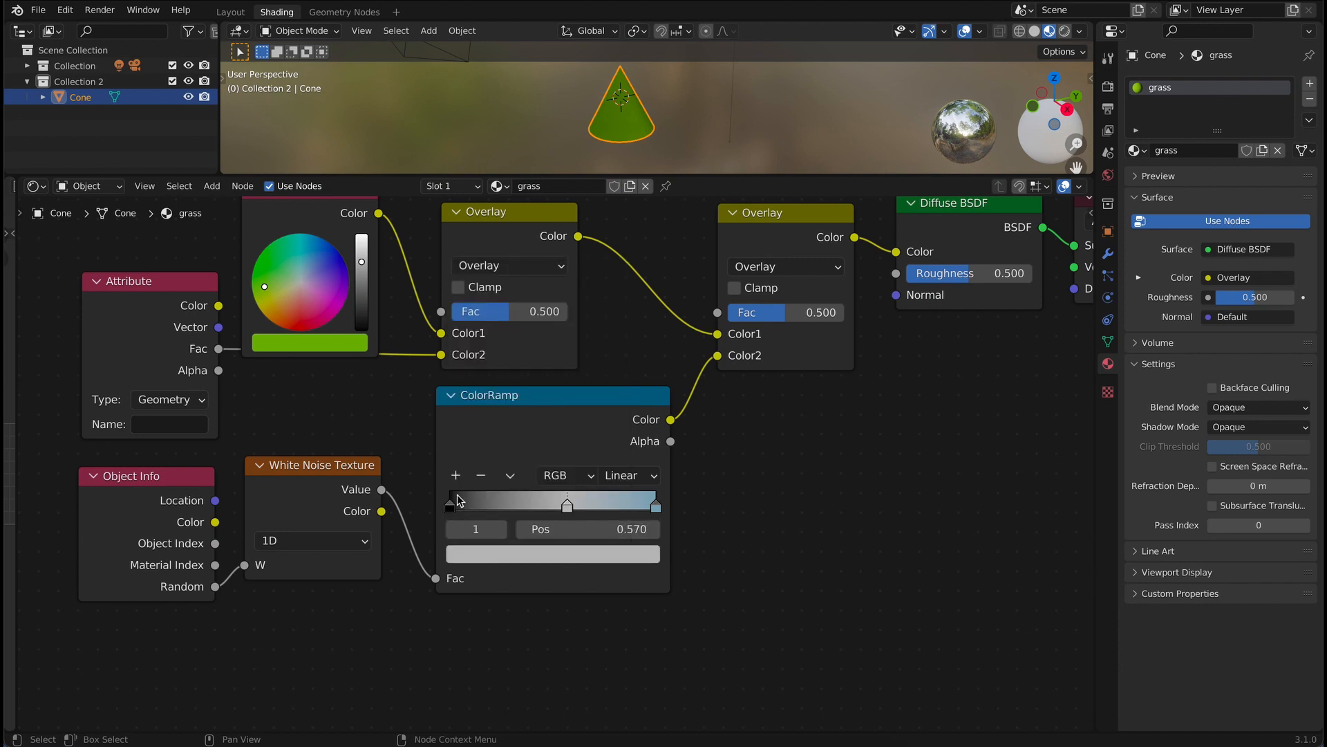
Step: Set the ColorRamp's first stop to position 0.141 and its color to hex B49368
left_click(453, 529)
left_click(633, 530)
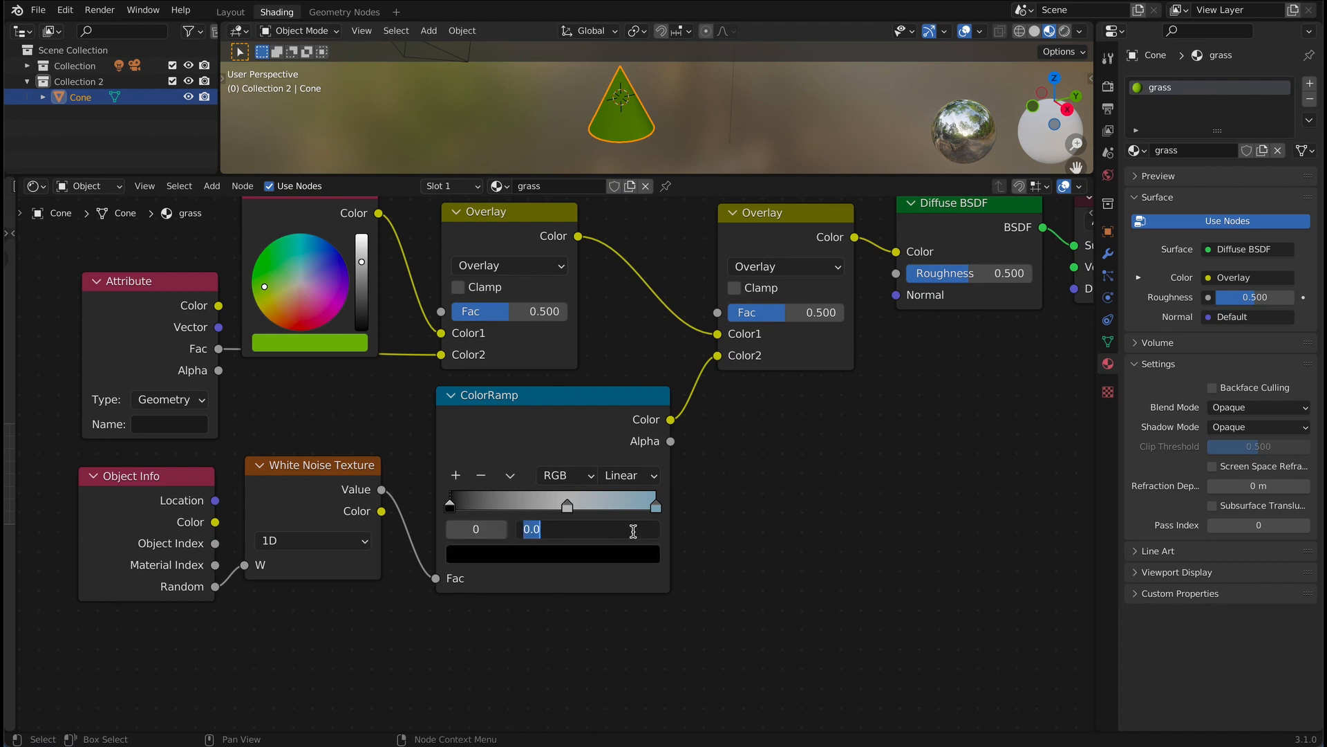
key("Return")
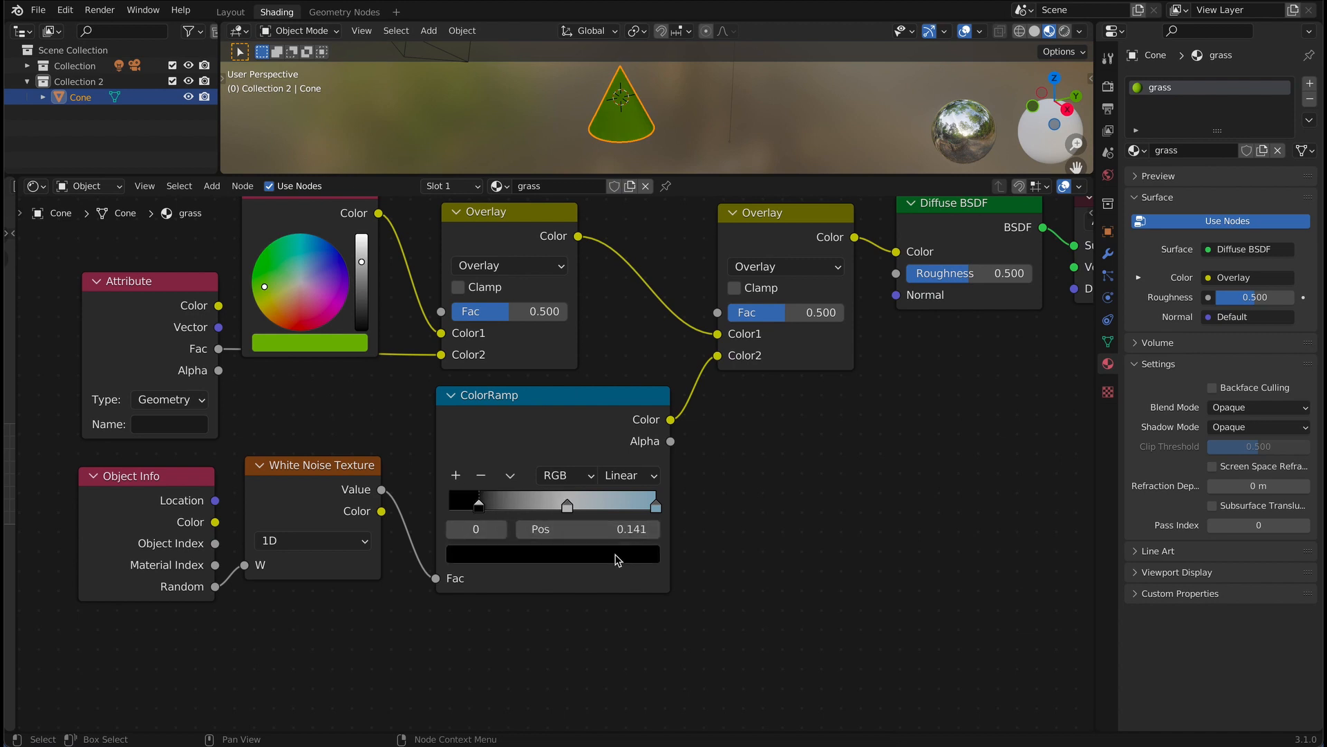
left_click(617, 557)
type("b49368")
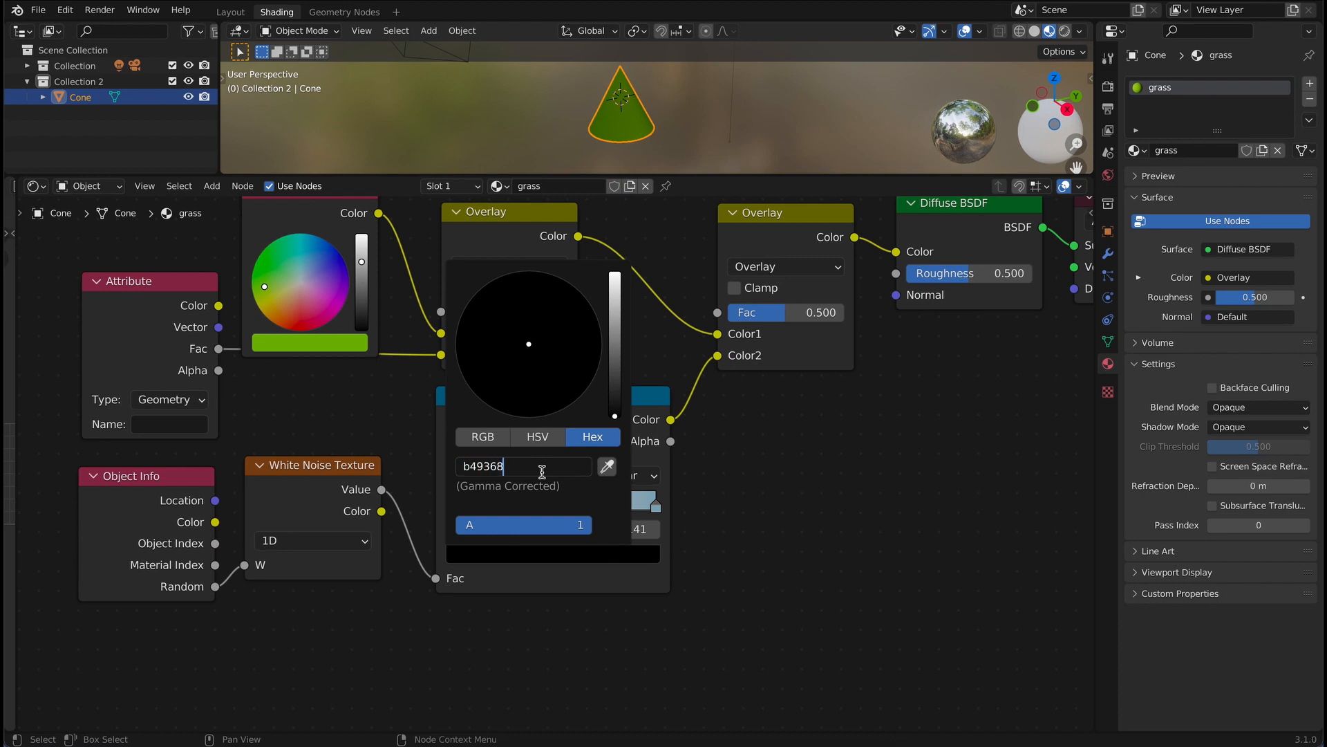
key("Return")
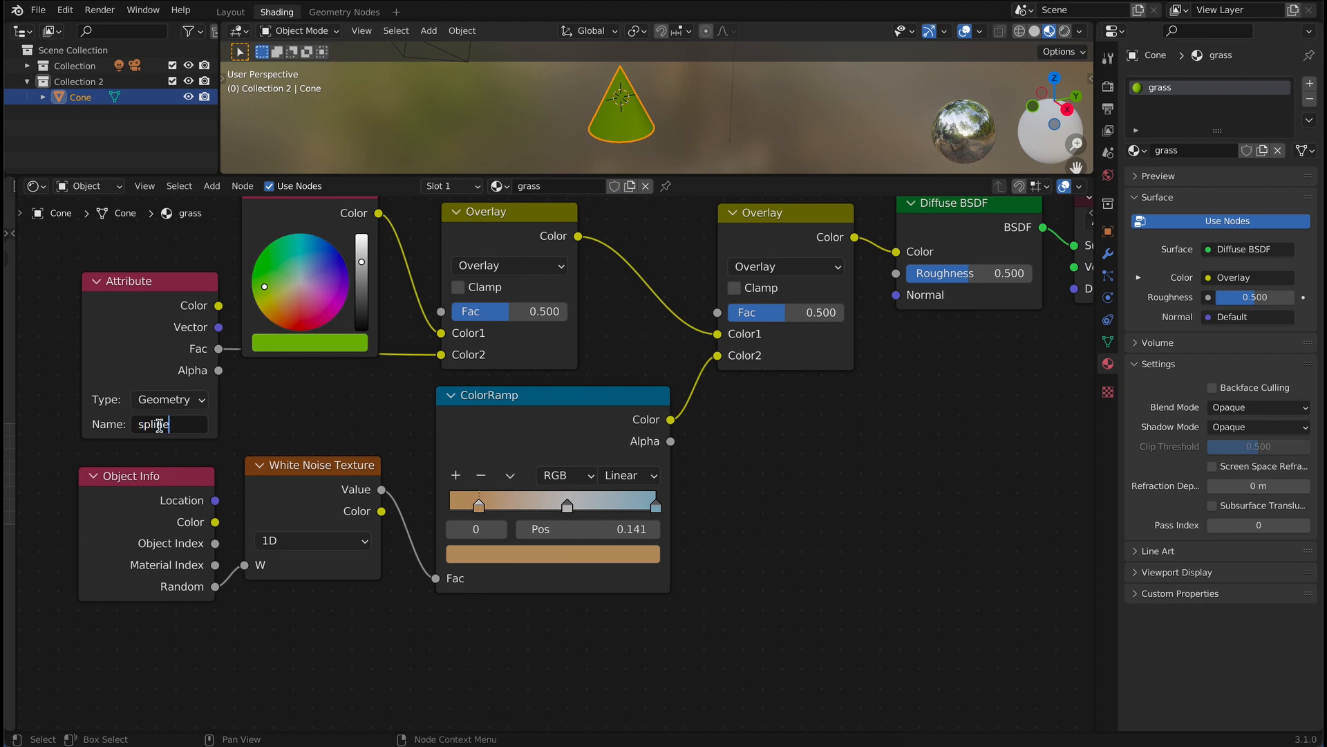
Step: Enter "spline" as the attribute name in the Attribute node
key("Return")
scroll(922, 520, "down", 2)
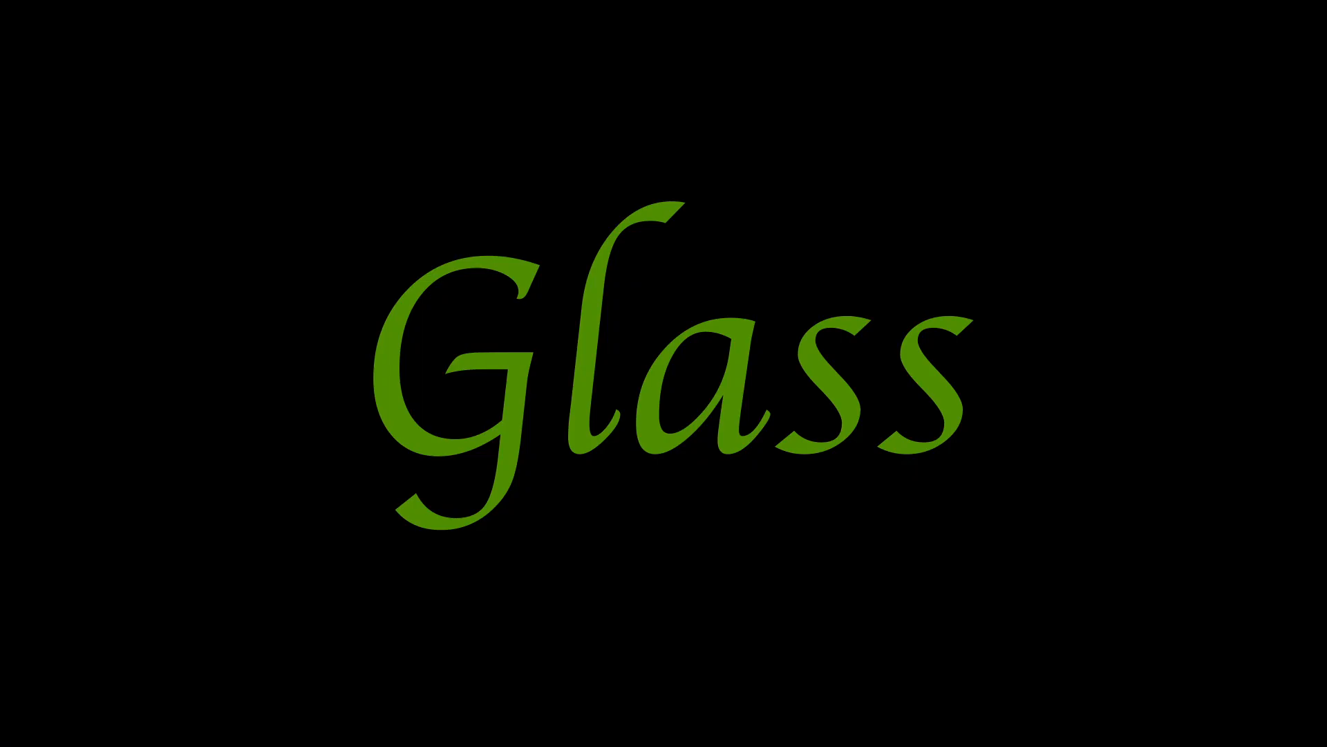
Step: Add a cone mesh to the scene and create a new geometry node tree on it
left_click(426, 31)
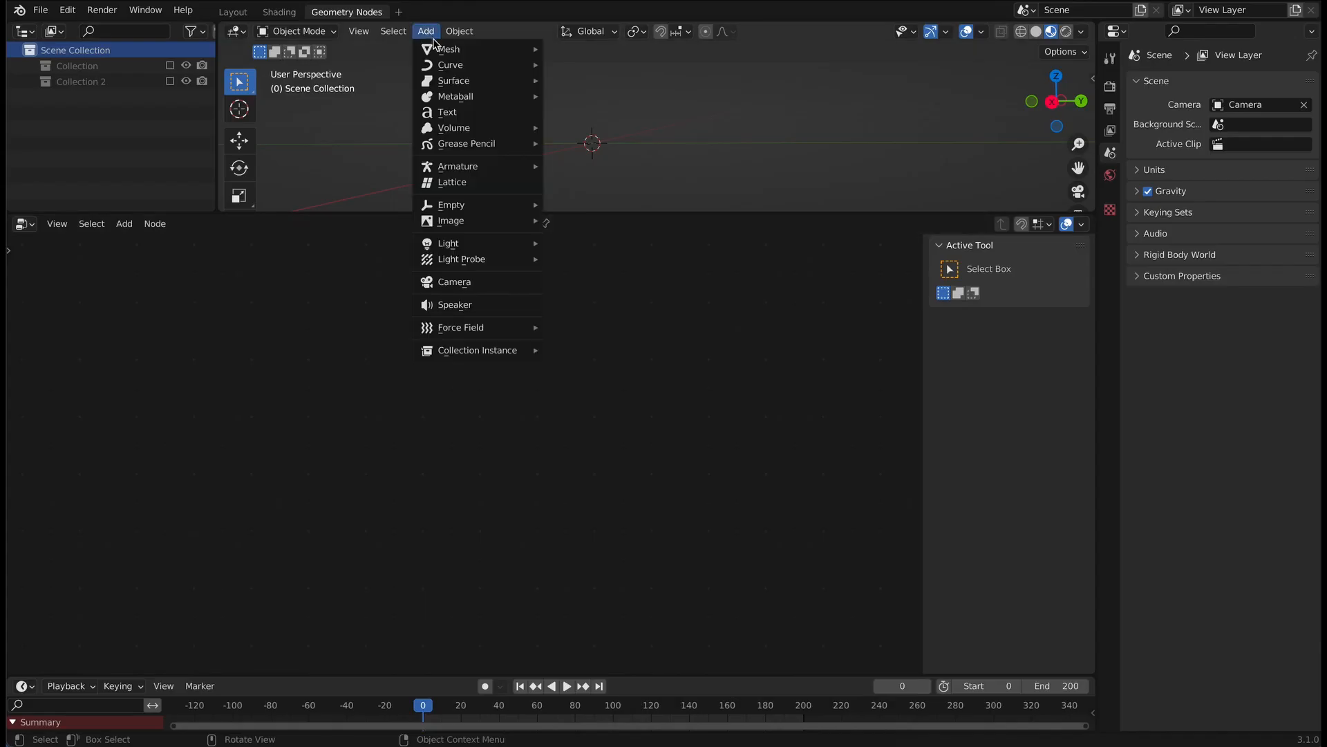
mouse_move(450, 51)
left_click(634, 157)
left_click(512, 223)
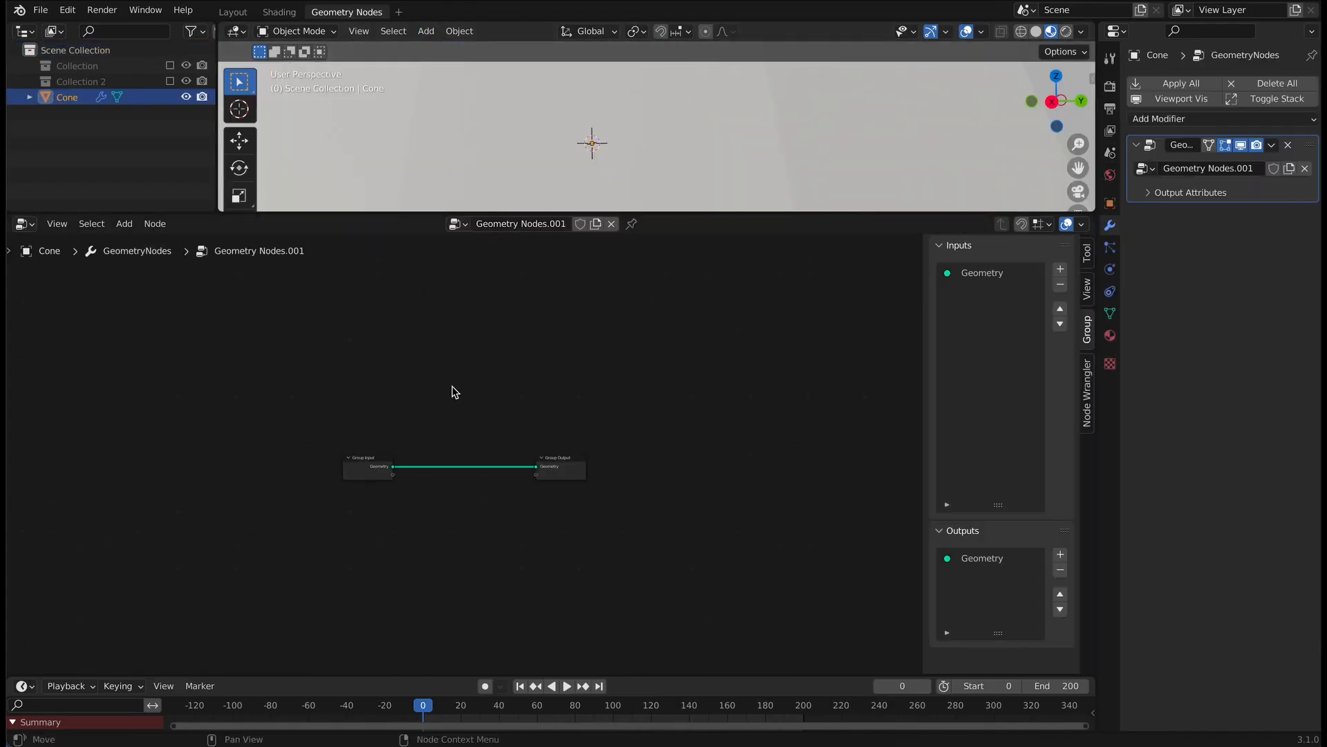
Step: Add a Mesh Circle node with fill type Triangles, connect its Mesh output to the Group Output, and place it beside the Group Input
key("Home")
left_click(124, 223)
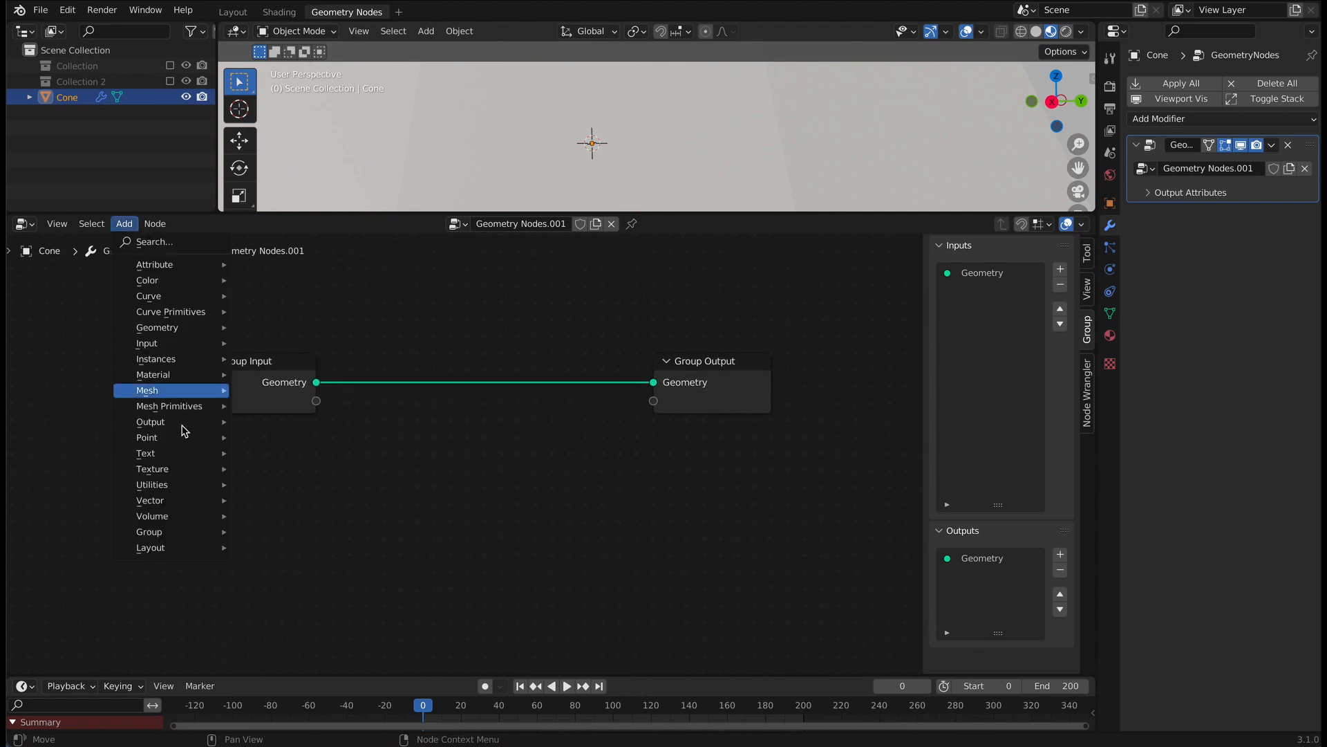
mouse_move(186, 407)
left_click(297, 486)
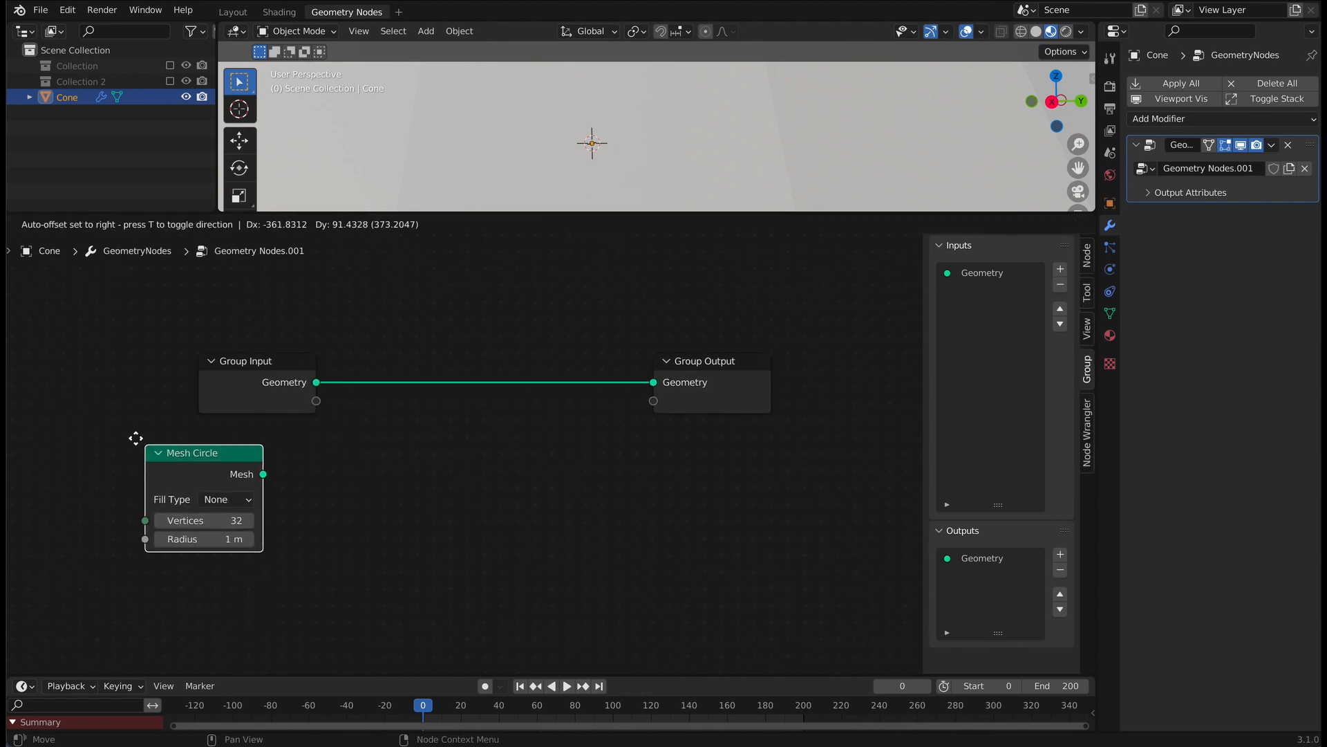
left_click(128, 429)
left_click_drag(255, 464, 660, 388)
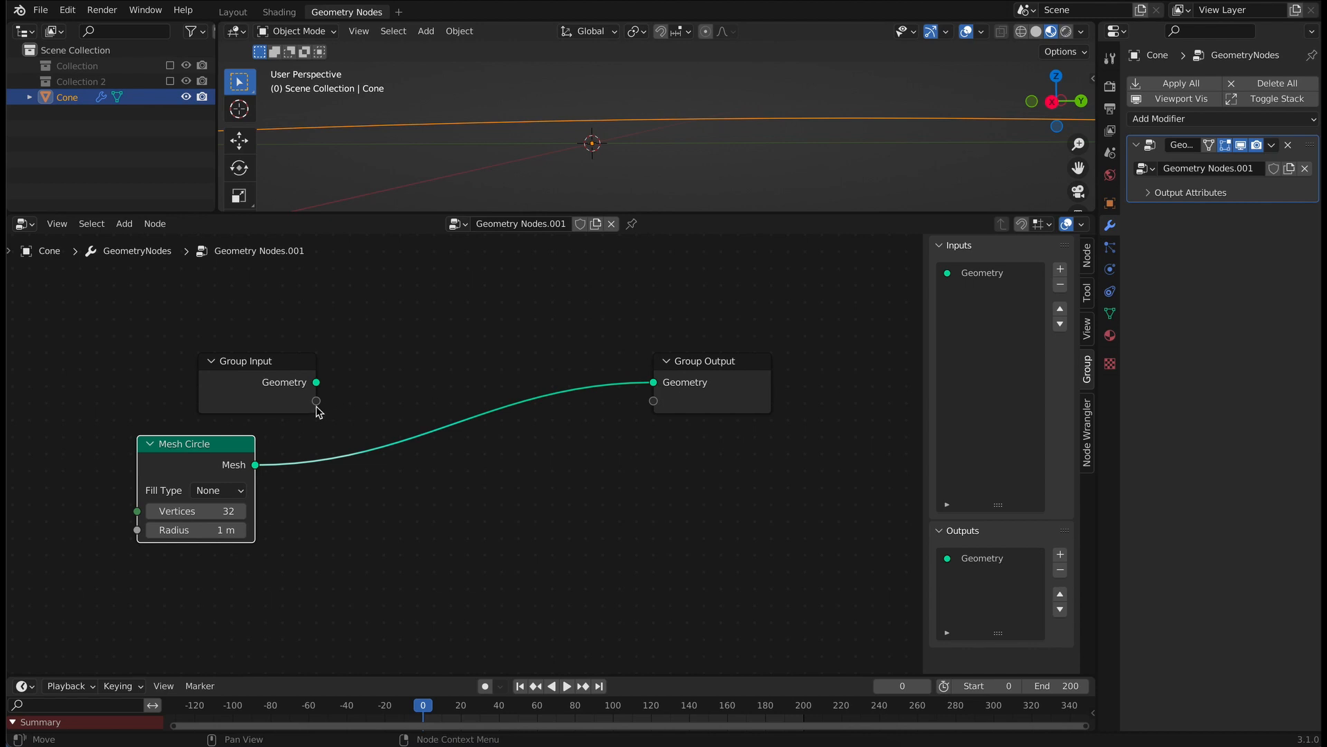
left_click_drag(269, 381, 36, 379)
left_click_drag(219, 443, 151, 363)
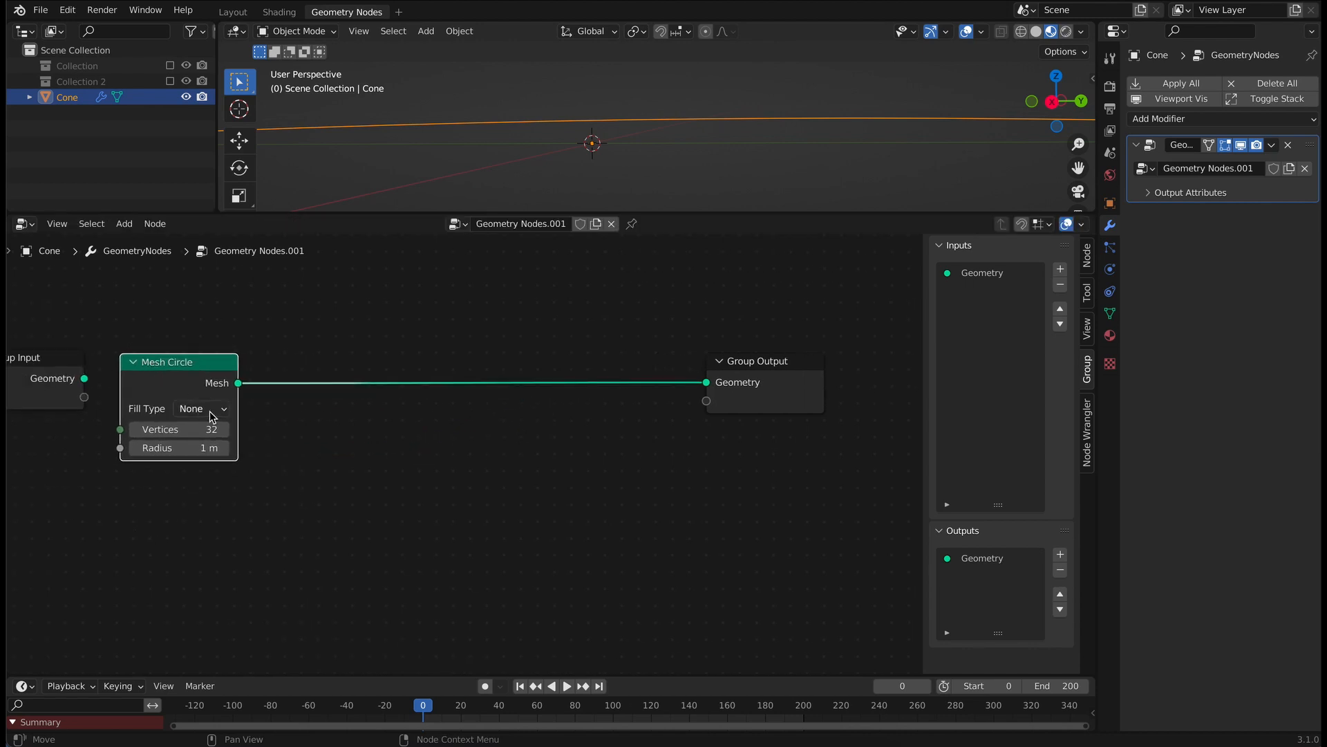
left_click(198, 408)
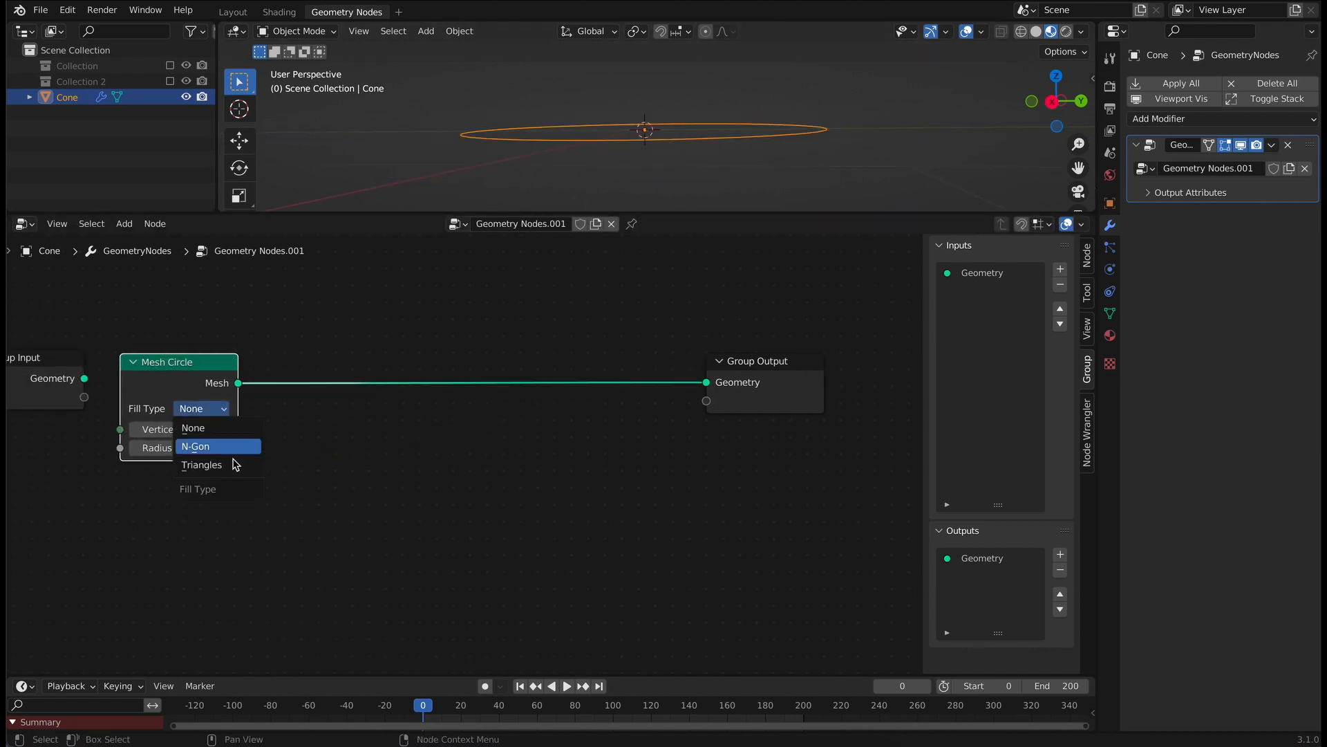
left_click(234, 476)
Step: Insert an Instance on Points node between the Mesh Circle and the Group Output
left_click(124, 223)
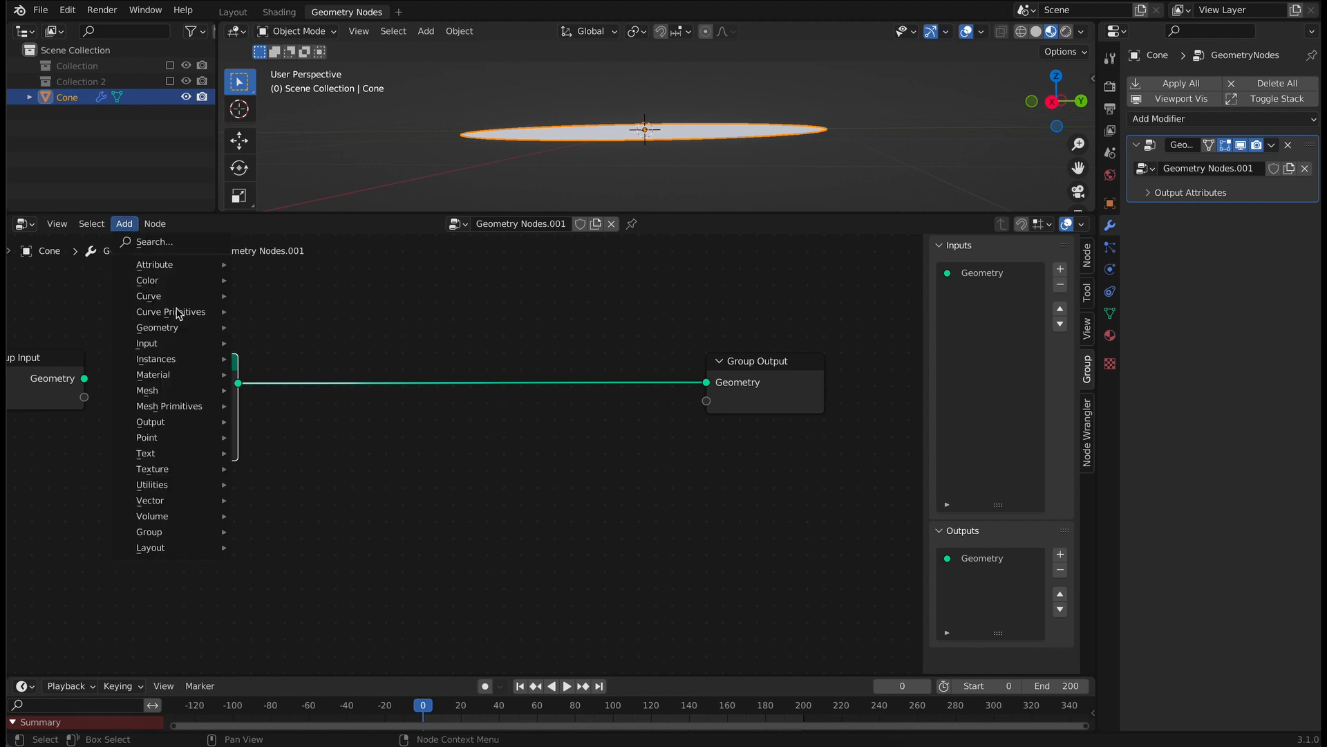
mouse_move(221, 359)
left_click(299, 364)
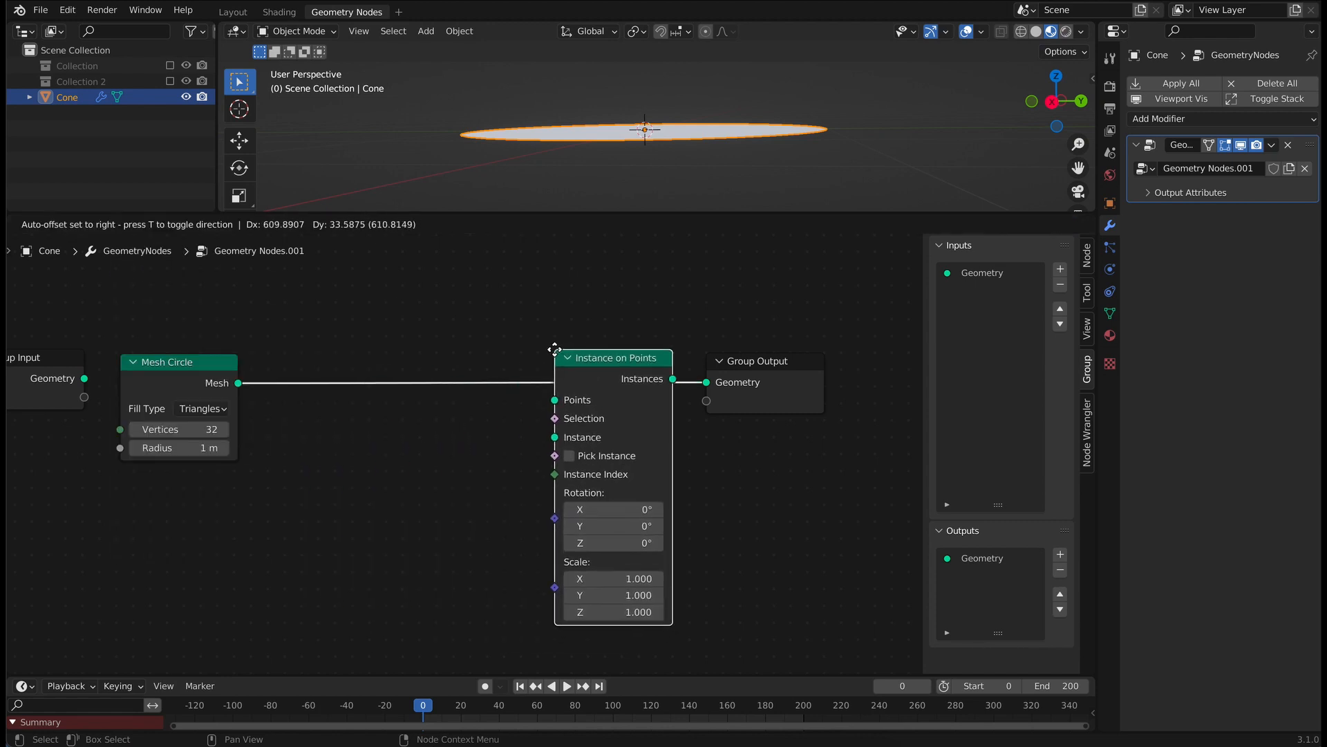
left_click(596, 346)
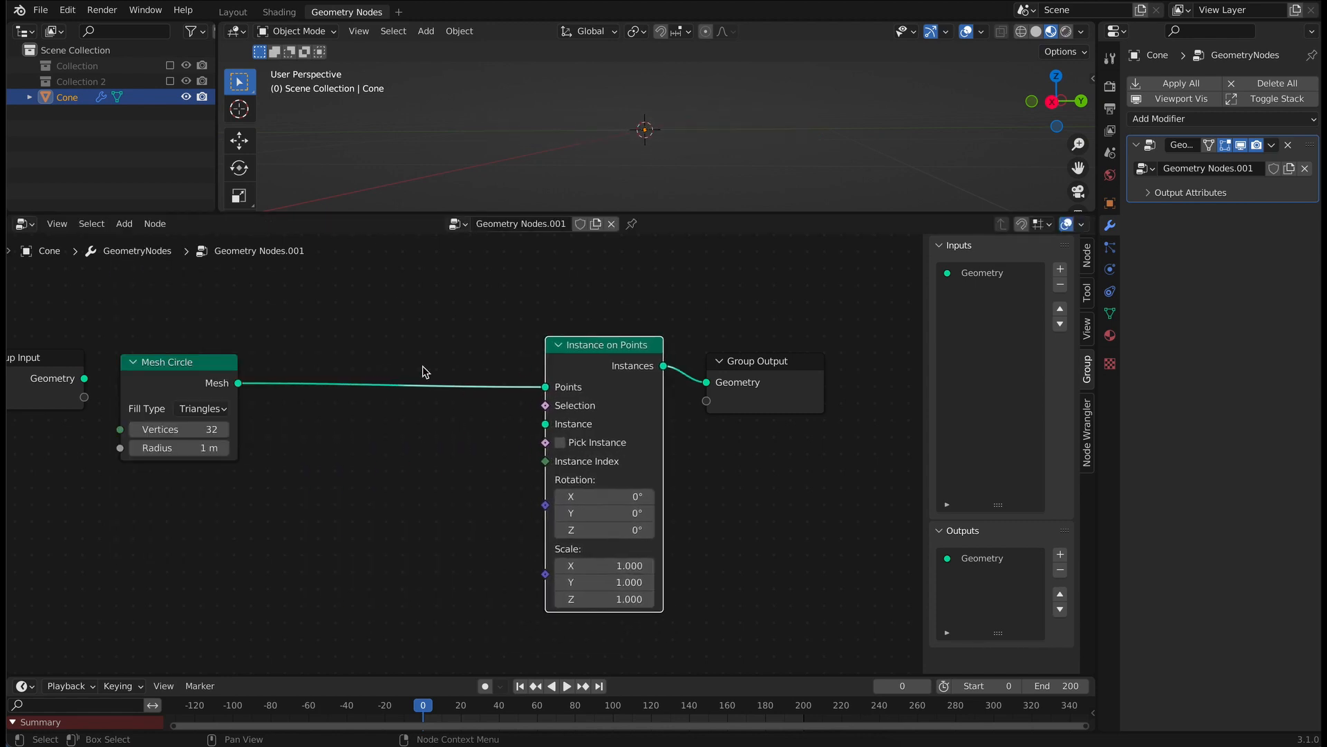
Step: Add a Mesh Line node and connect its Mesh output to the Instance input of Instance on Points
left_click(124, 223)
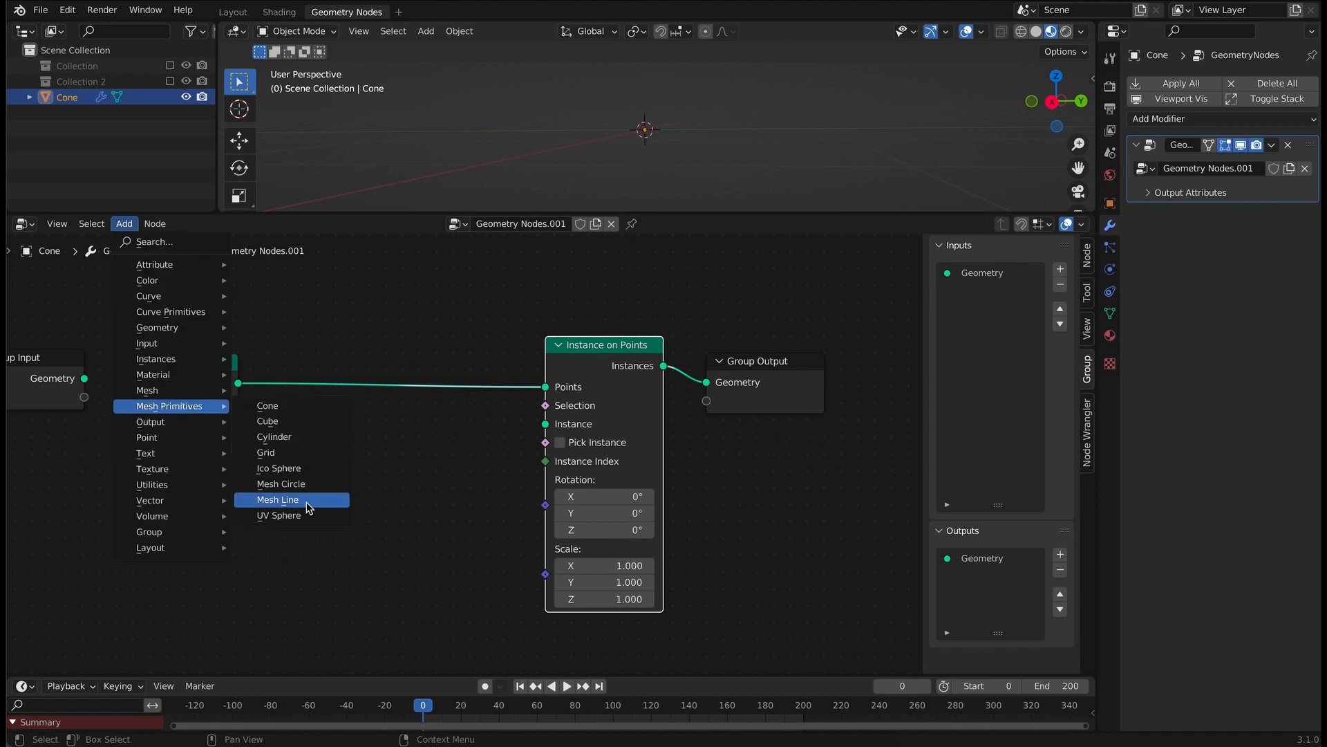
left_click(350, 503)
left_click(221, 553)
left_click_drag(225, 544, 545, 424)
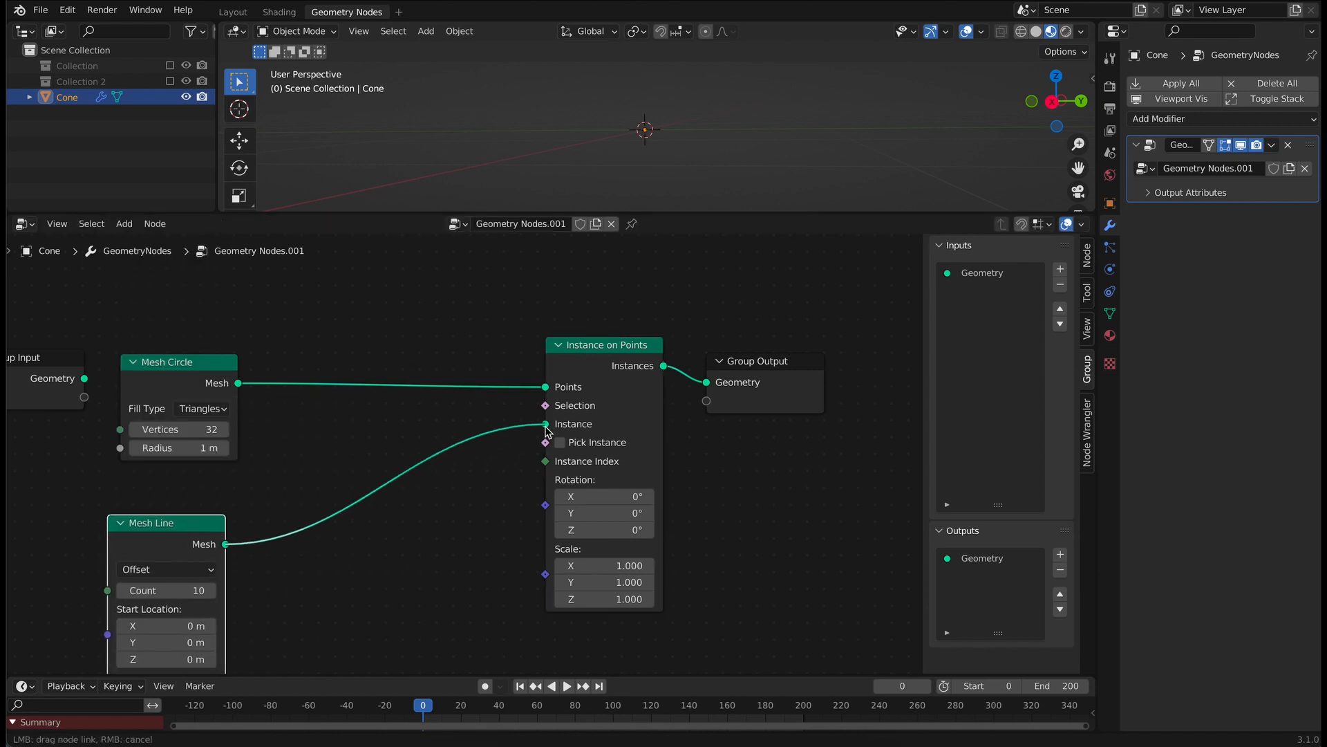
Step: Switch the Mesh Line node to End Points mode and set its count to 7
middle_click_drag(438, 544, 492, 492)
left_click(221, 517)
left_click(207, 553)
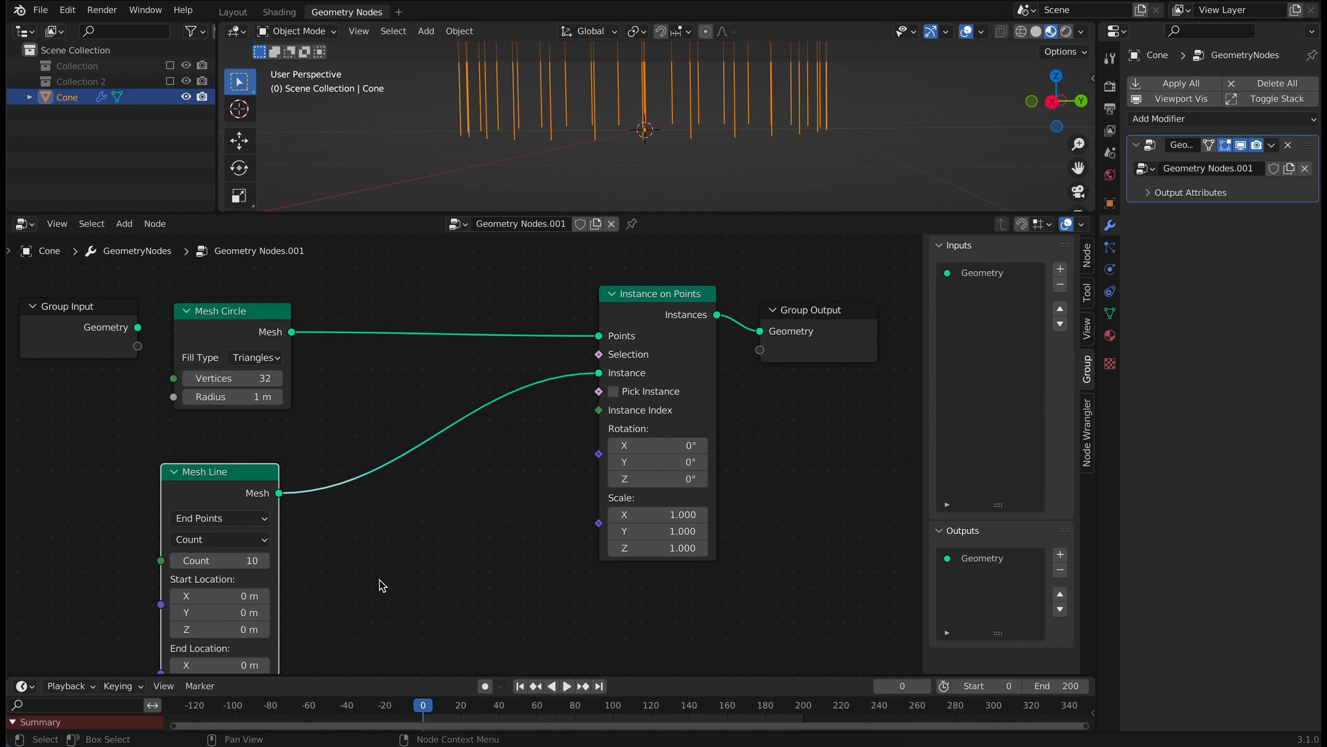
left_click(220, 560)
type("7")
key("Return")
Step: Insert a Mesh to Curve node between the Mesh Line and Instance on Points nodes
left_click(129, 225)
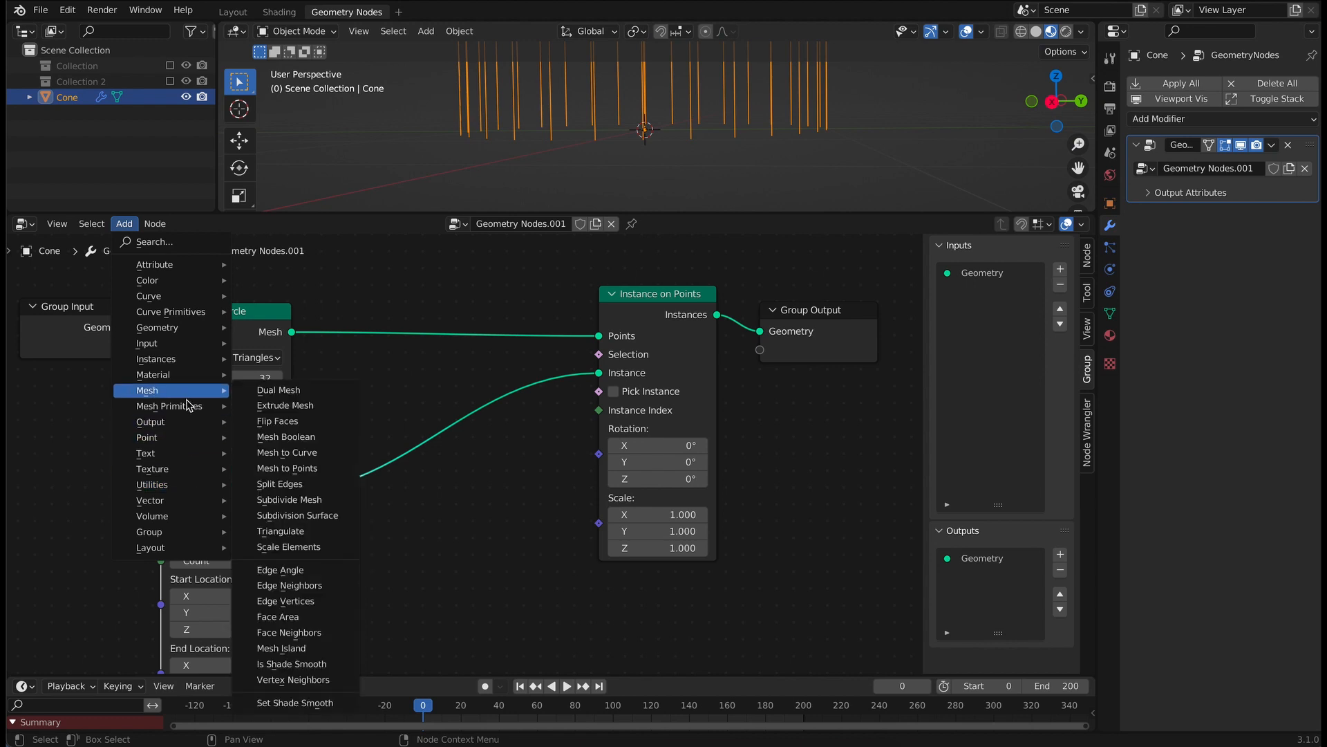
mouse_move(187, 412)
left_click(310, 458)
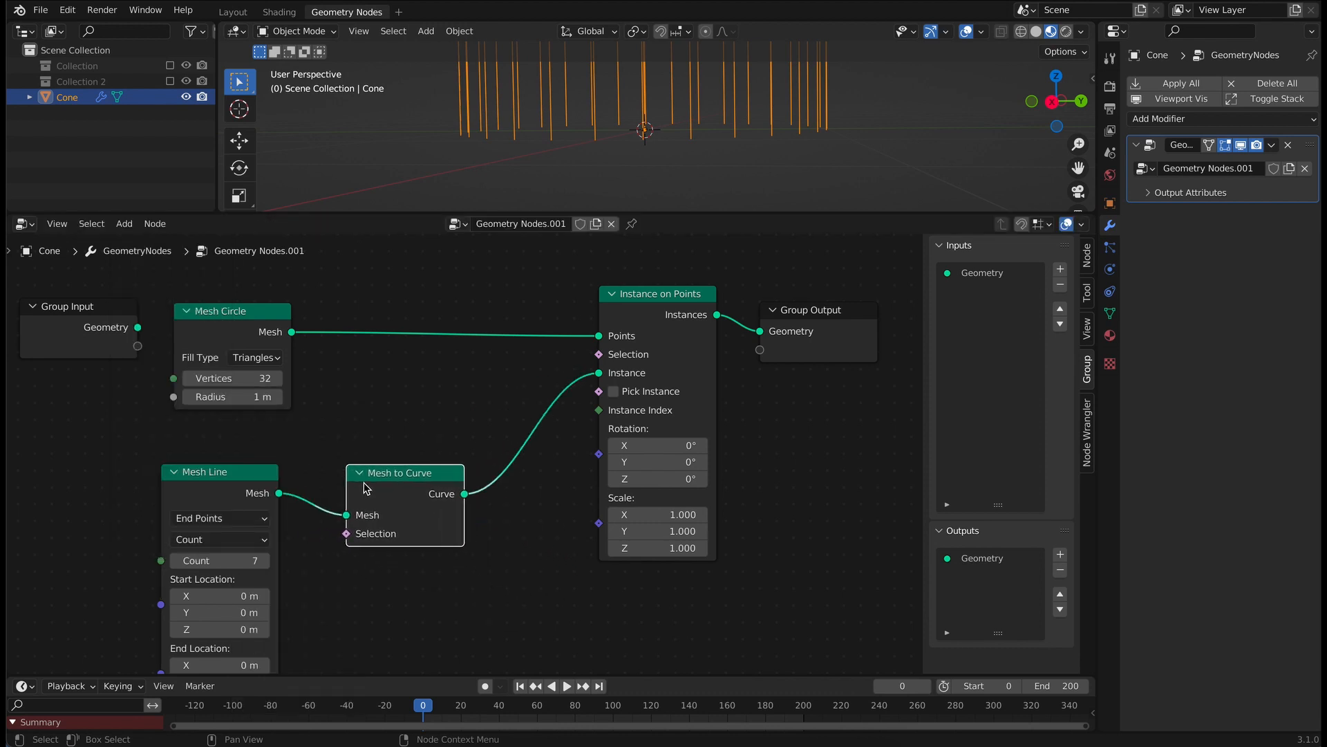
Step: Add a Combine XYZ node with Z set to 0.1 and connect its Vector to the Mesh Line's End Location
scroll(270, 483, "down", 6)
middle_click_drag(140, 503, 306, 449)
left_click(124, 225)
left_click(142, 241)
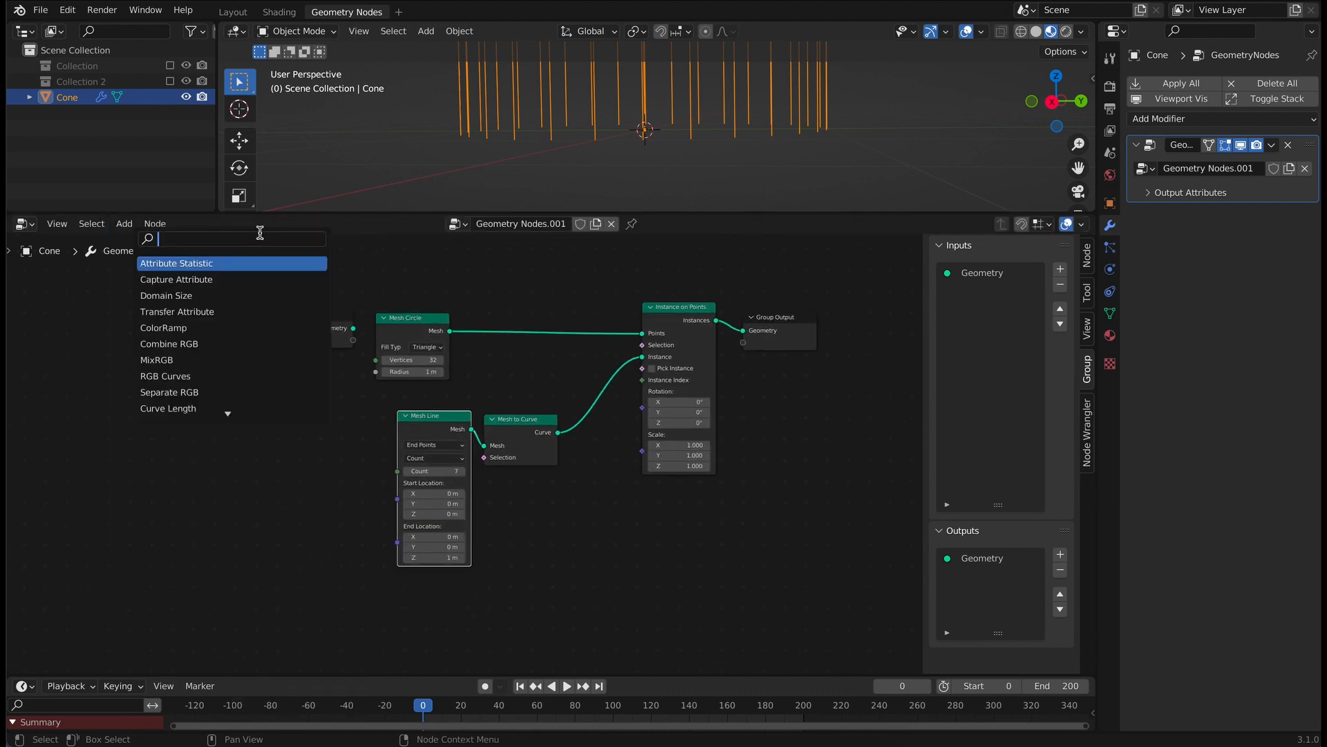
type("com")
left_click(247, 295)
left_click(331, 541)
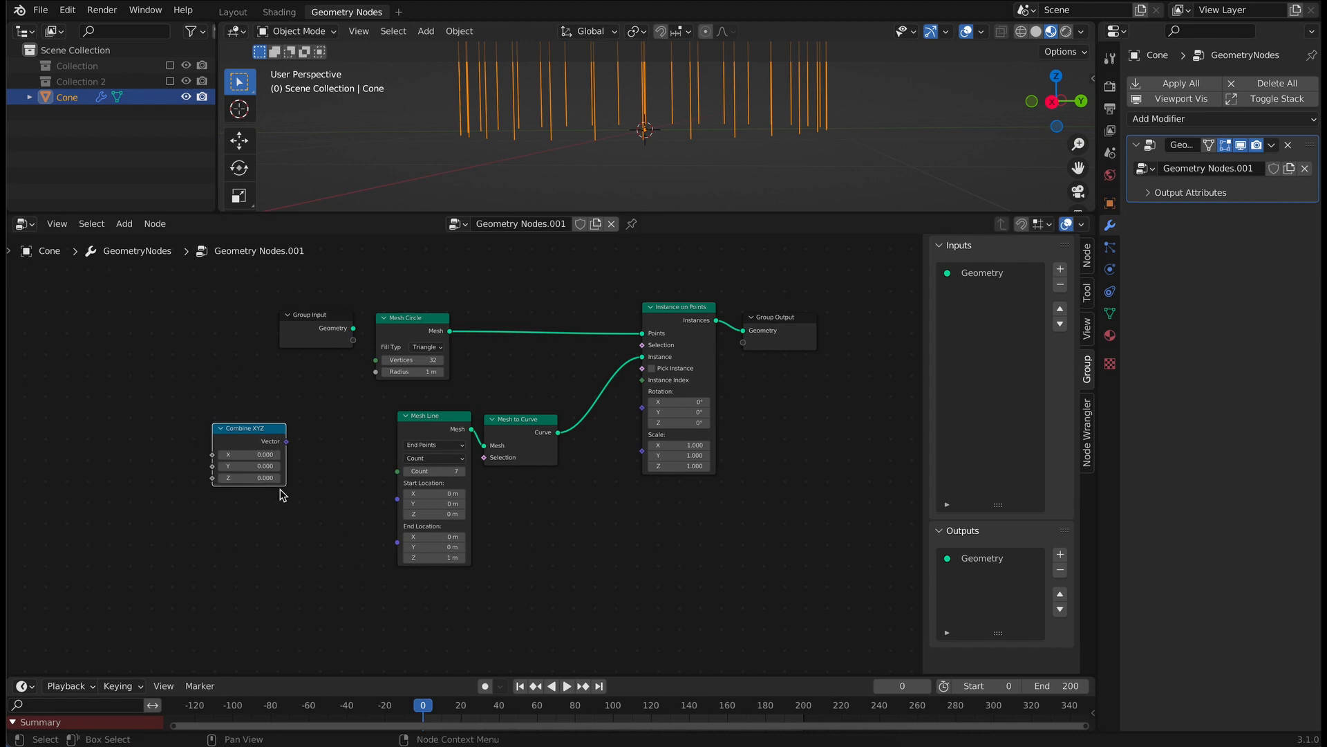
left_click(266, 479)
type("0.1")
key("Return")
left_click_drag(273, 430, 400, 543)
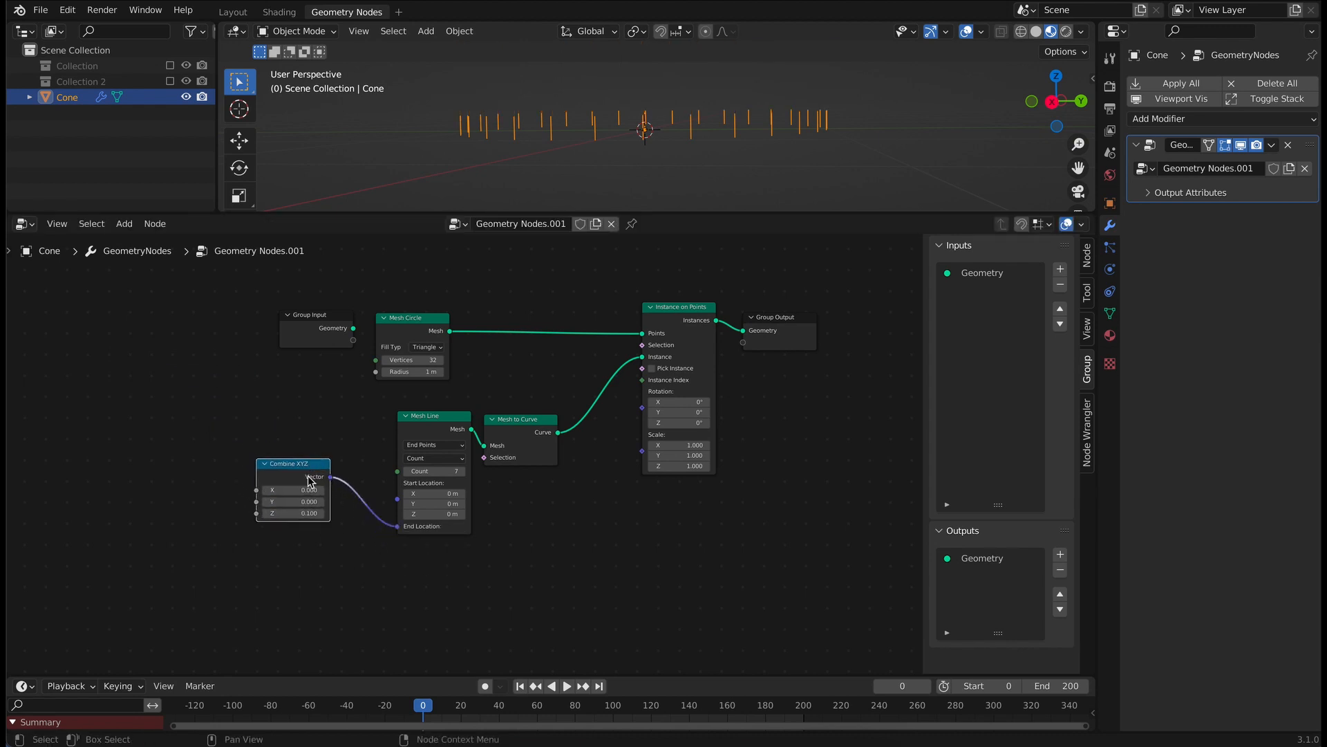
Step: Place Combine XYZ beside the Mesh Line and expose its Z value through the Group Input node
left_click_drag(309, 477, 349, 472)
scroll(315, 408, "up", 4)
left_click_drag(245, 295, 235, 529)
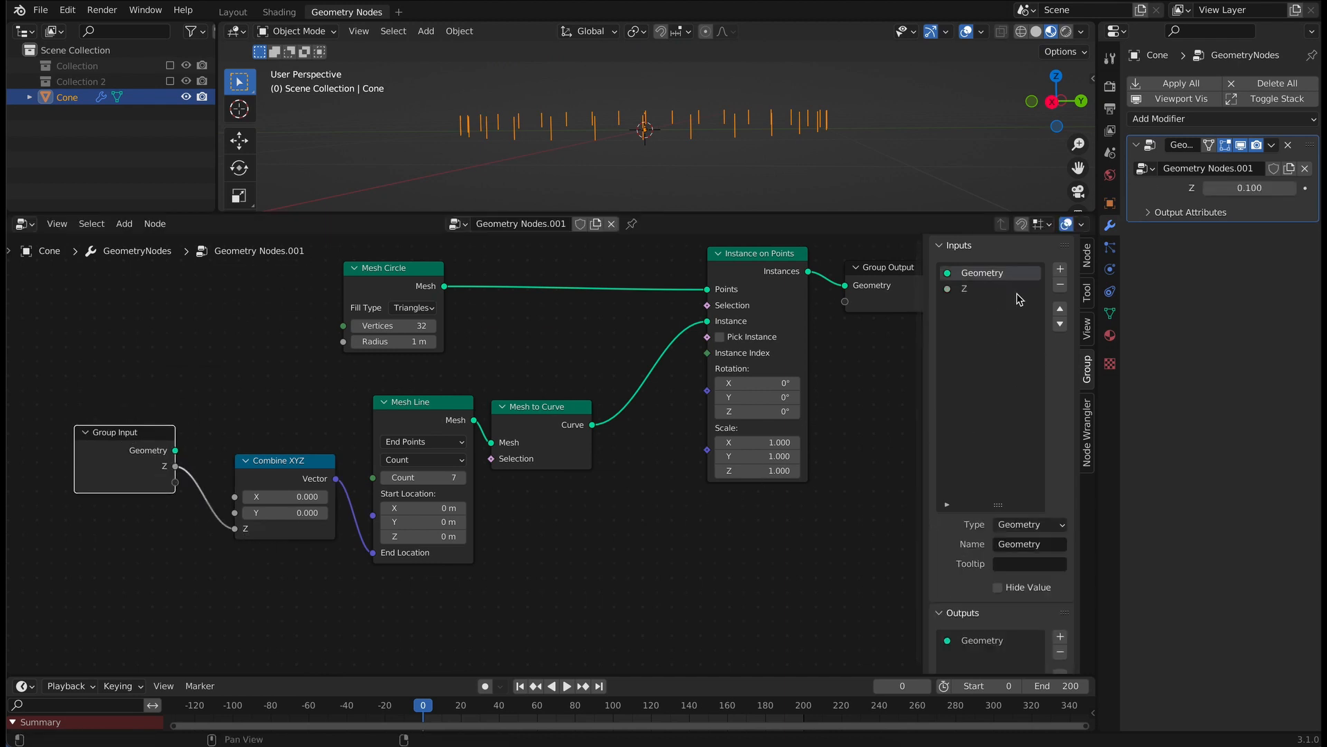
Step: Remove the Geometry group input, rename the Z input to Height, and place the Group Input node beside Combine XYZ
left_click(1062, 286)
left_click(1045, 545)
type("Hei")
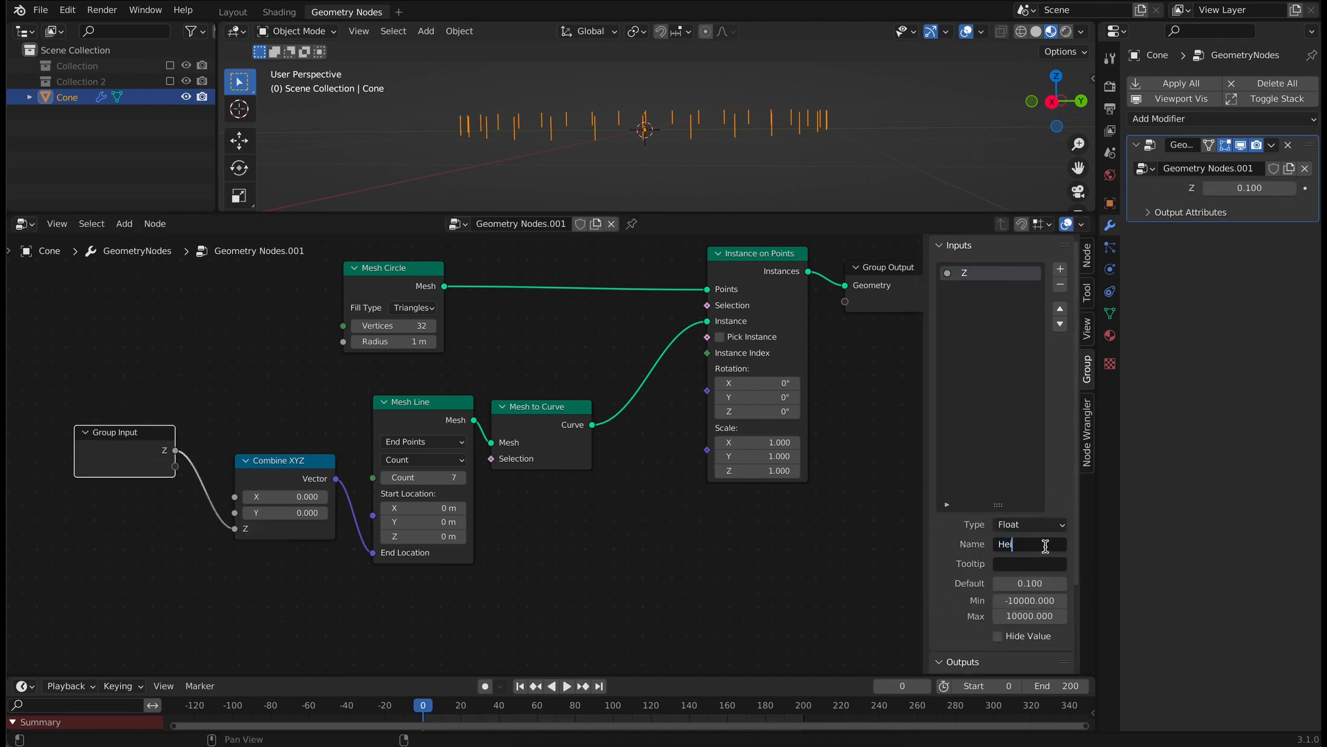
type("ght")
key("Return")
left_click_drag(136, 448, 173, 517)
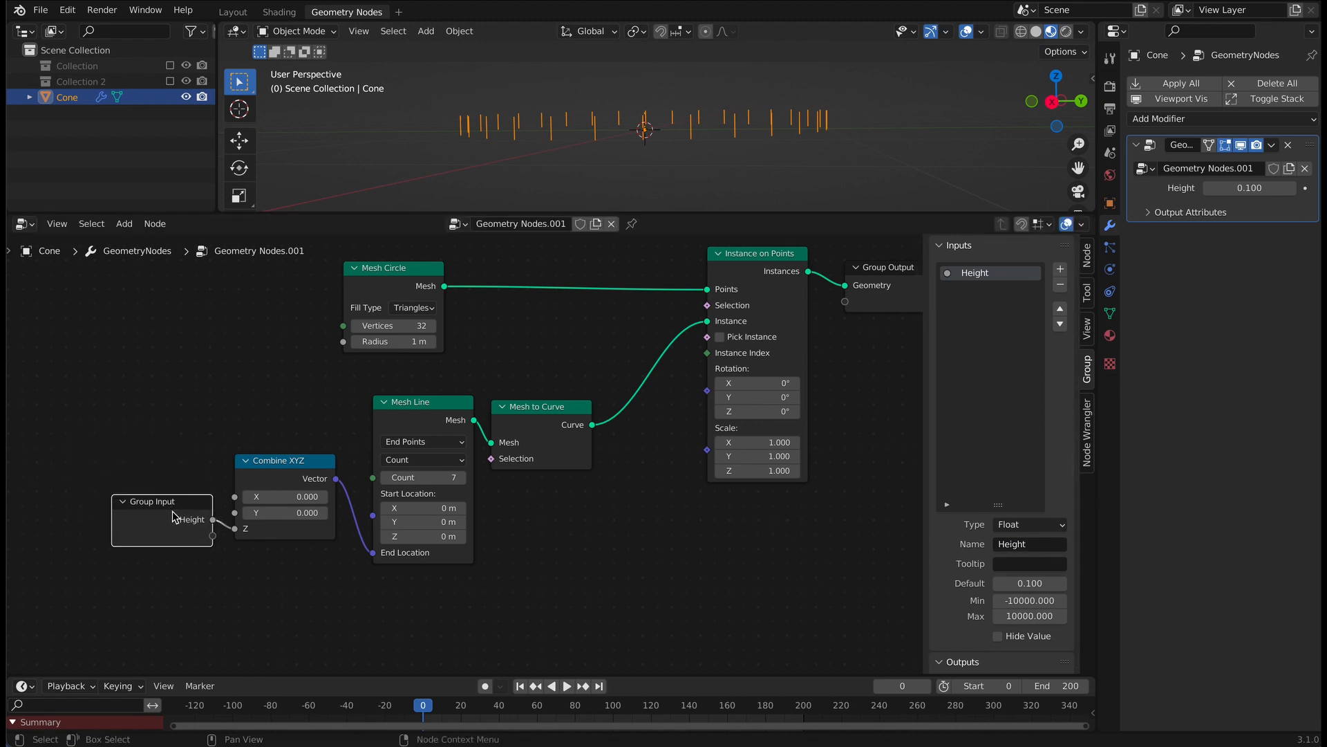
scroll(971, 129, "up", 2)
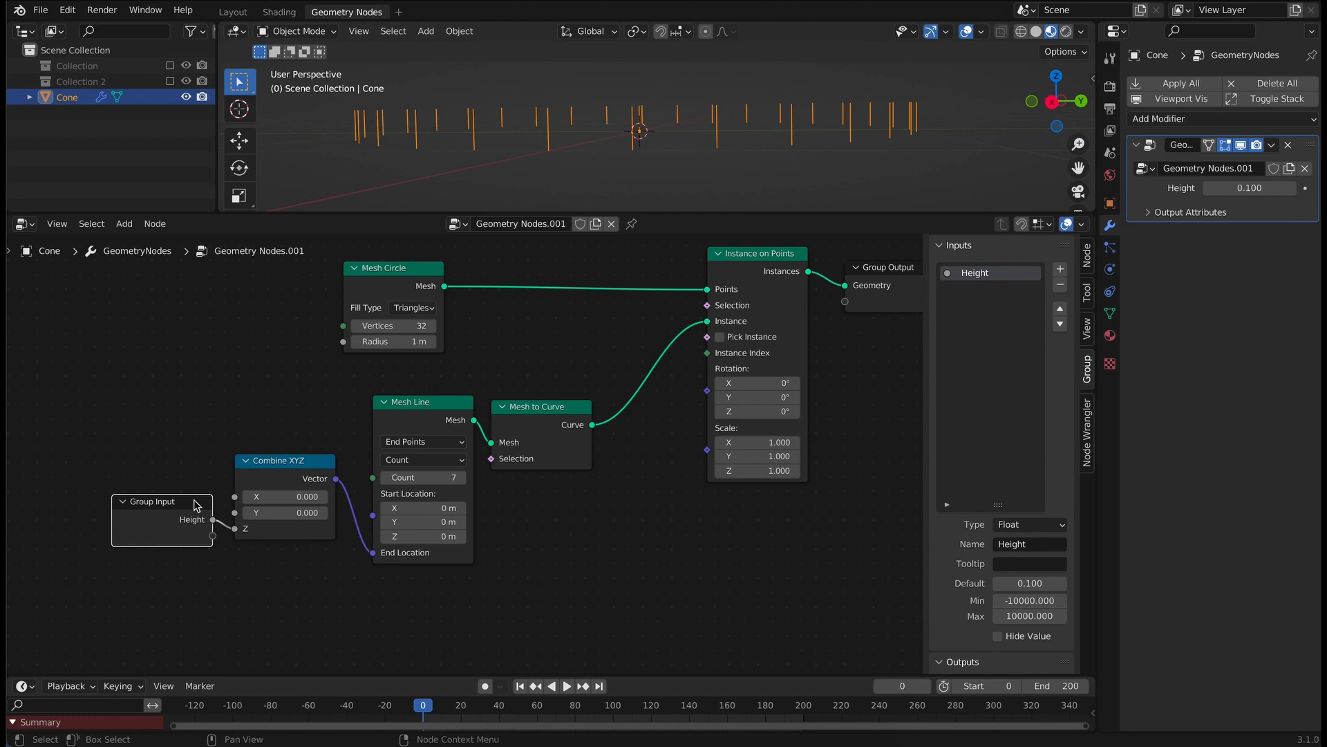
Step: Duplicate the Group Input node, set the Mesh Circle's radius to 0.25 m, and expose that radius as a group input
key("shift+d")
left_click(146, 320)
left_click_drag(164, 351, 322, 349)
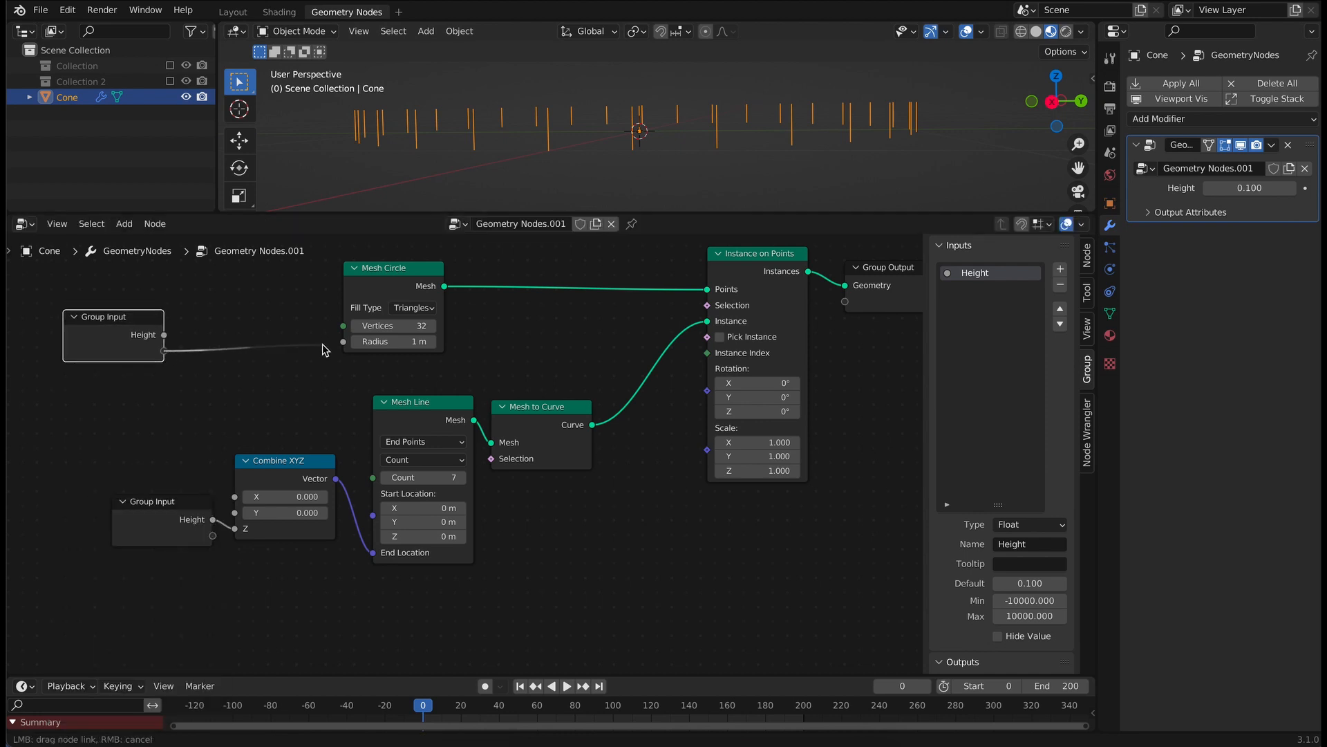
left_click(387, 341)
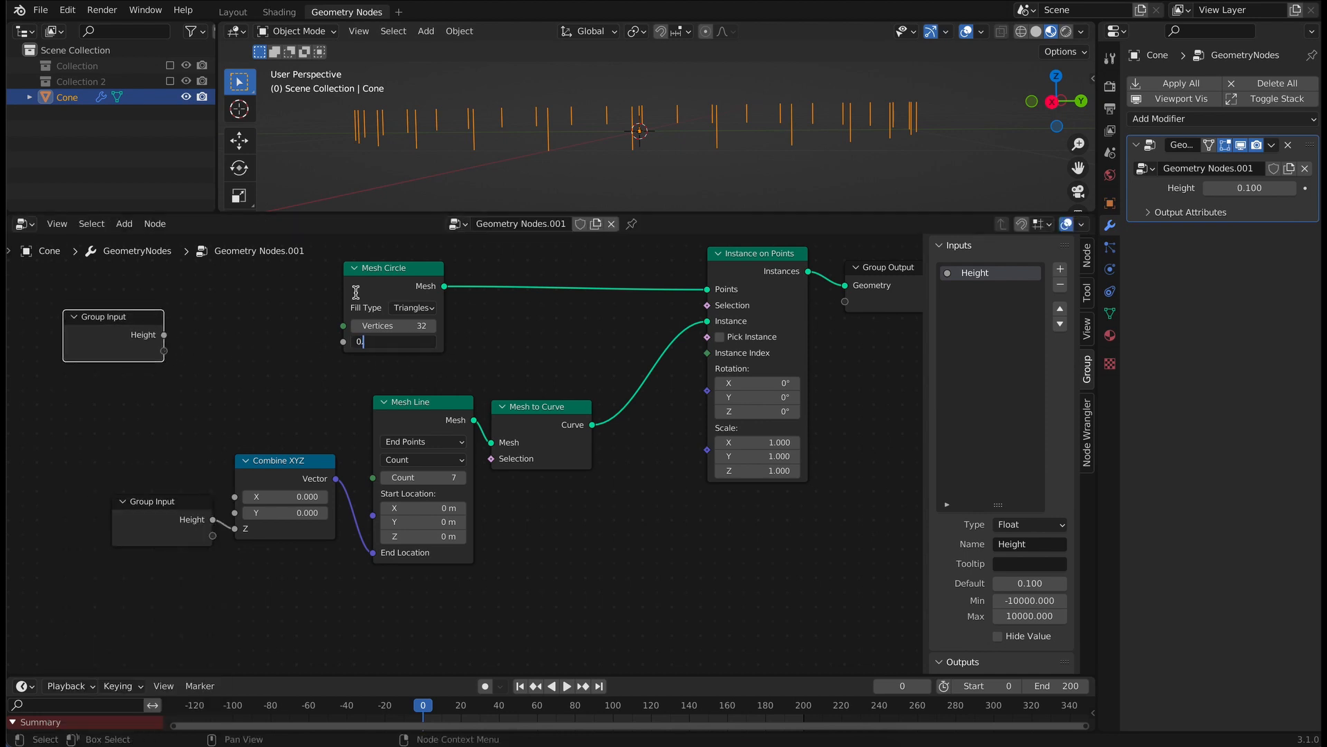
key("Return")
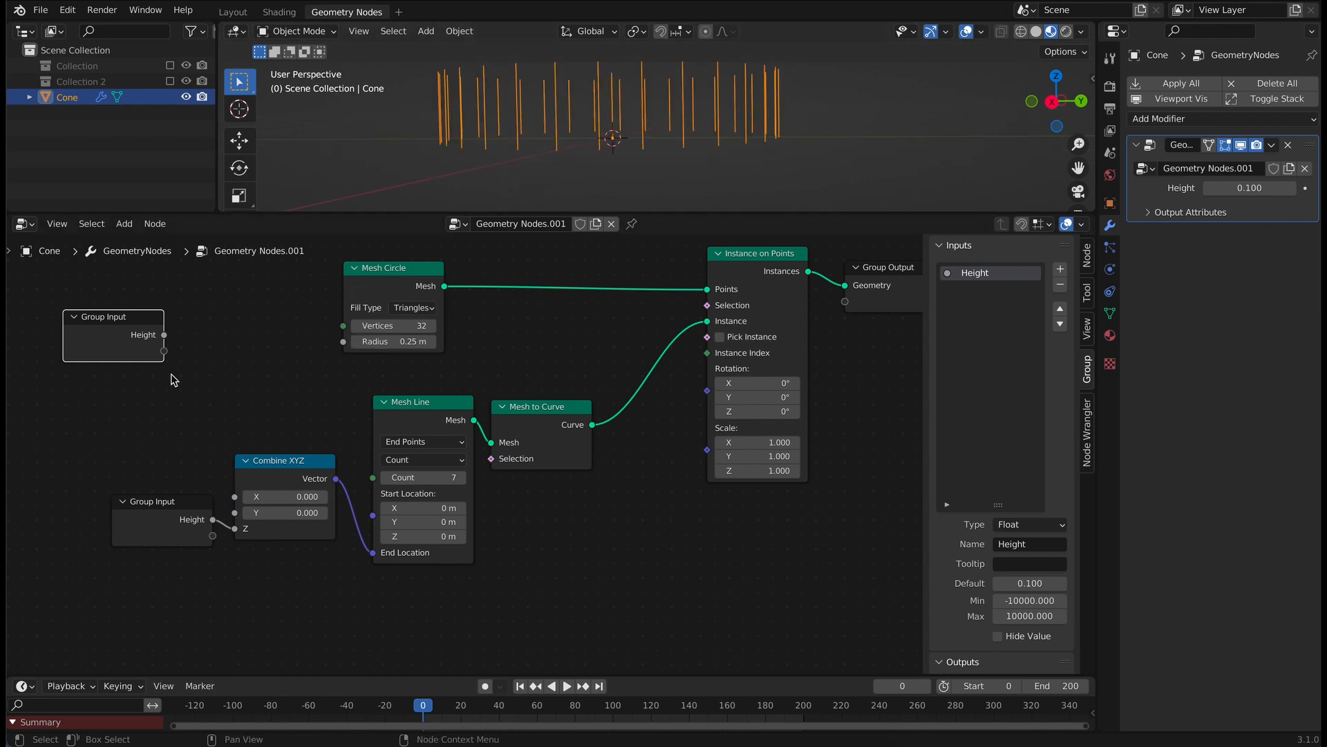
left_click_drag(164, 350, 344, 342)
left_click_drag(365, 277, 207, 286)
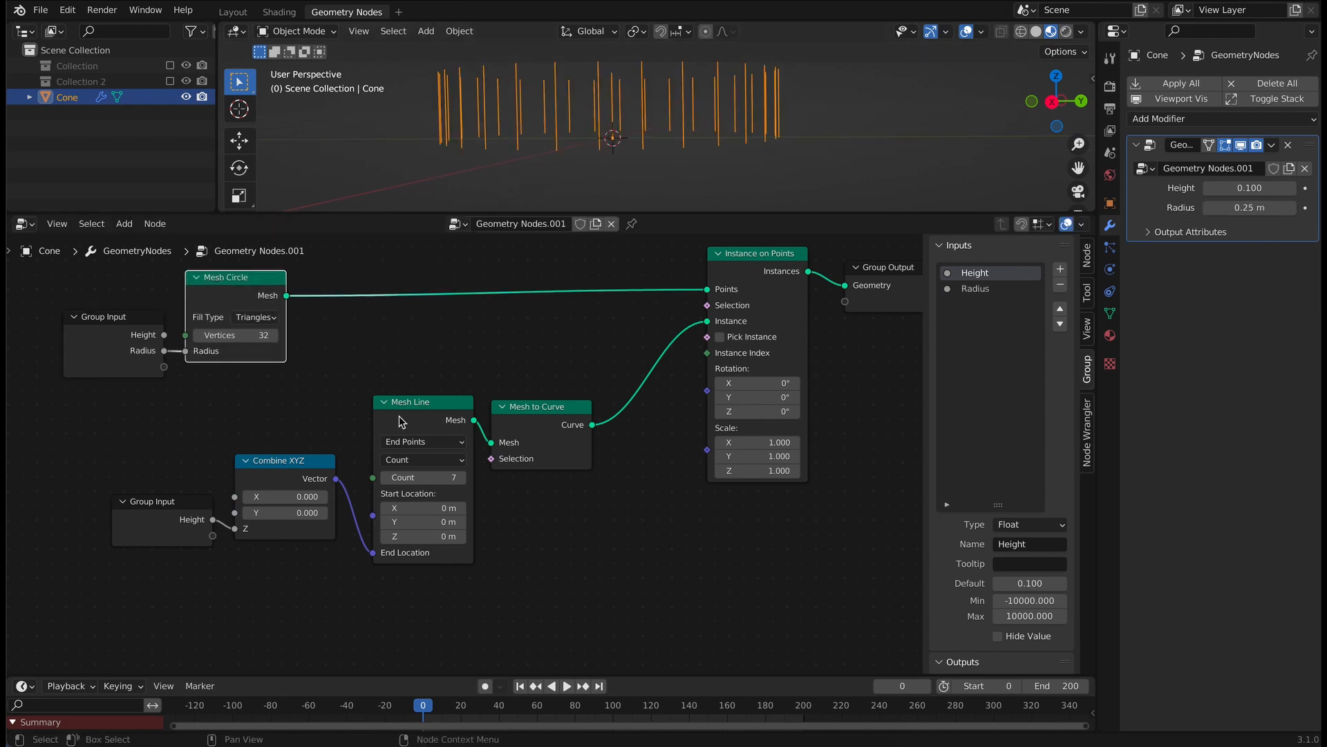
Step: Move the Height input, Combine XYZ, Mesh Line and Mesh to Curve nodes together further below the circle branch
left_click_drag(141, 573, 566, 409)
key("g")
left_click(572, 519)
Step: Insert a Subdivide Mesh node between the Mesh Circle and Instance on Points, with level 4
key("shift+a")
left_click(154, 248)
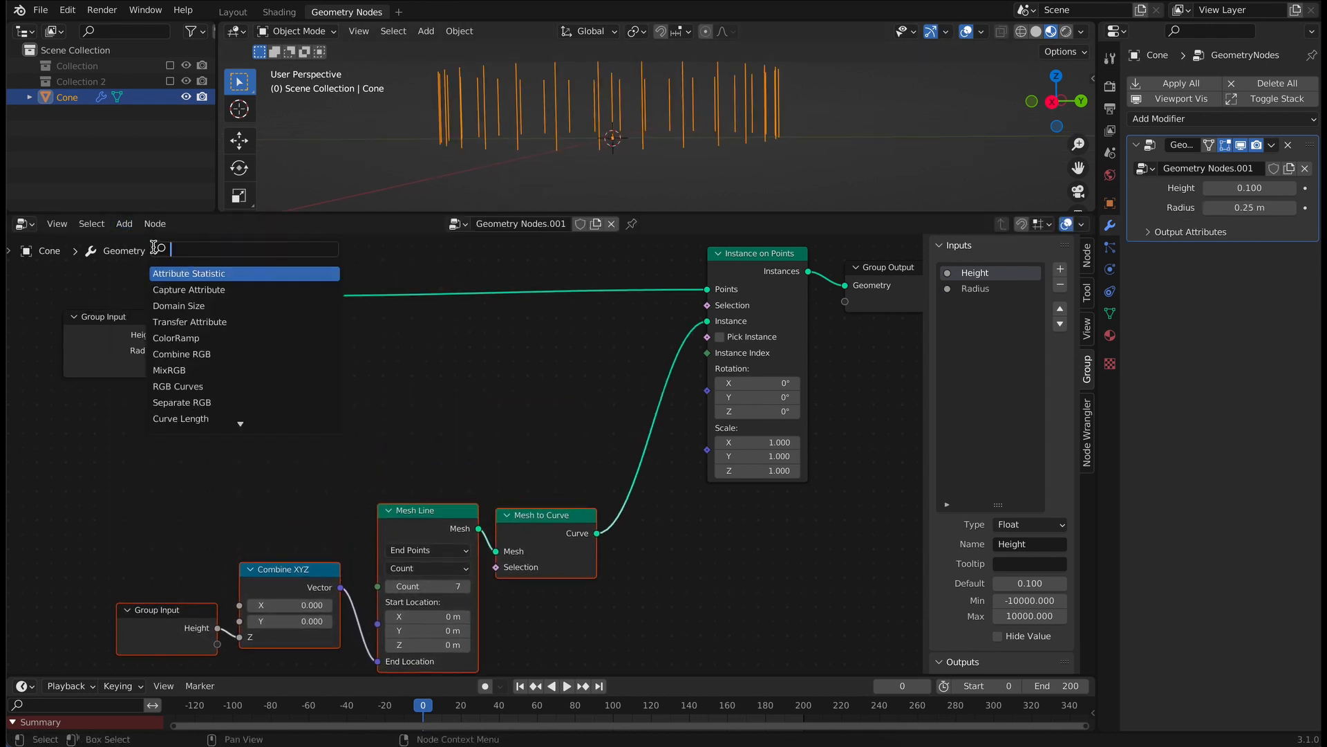
type("sub")
left_click(262, 279)
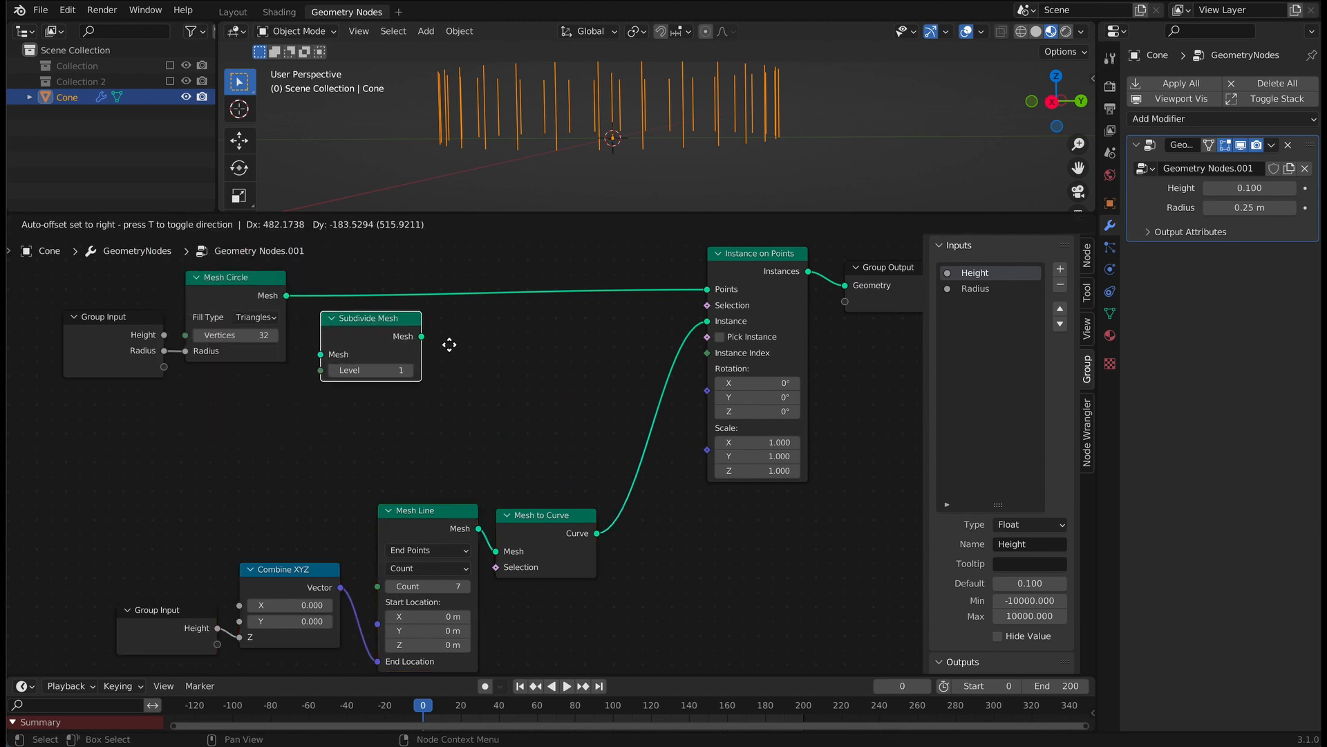
left_click(470, 330)
double_click(424, 346)
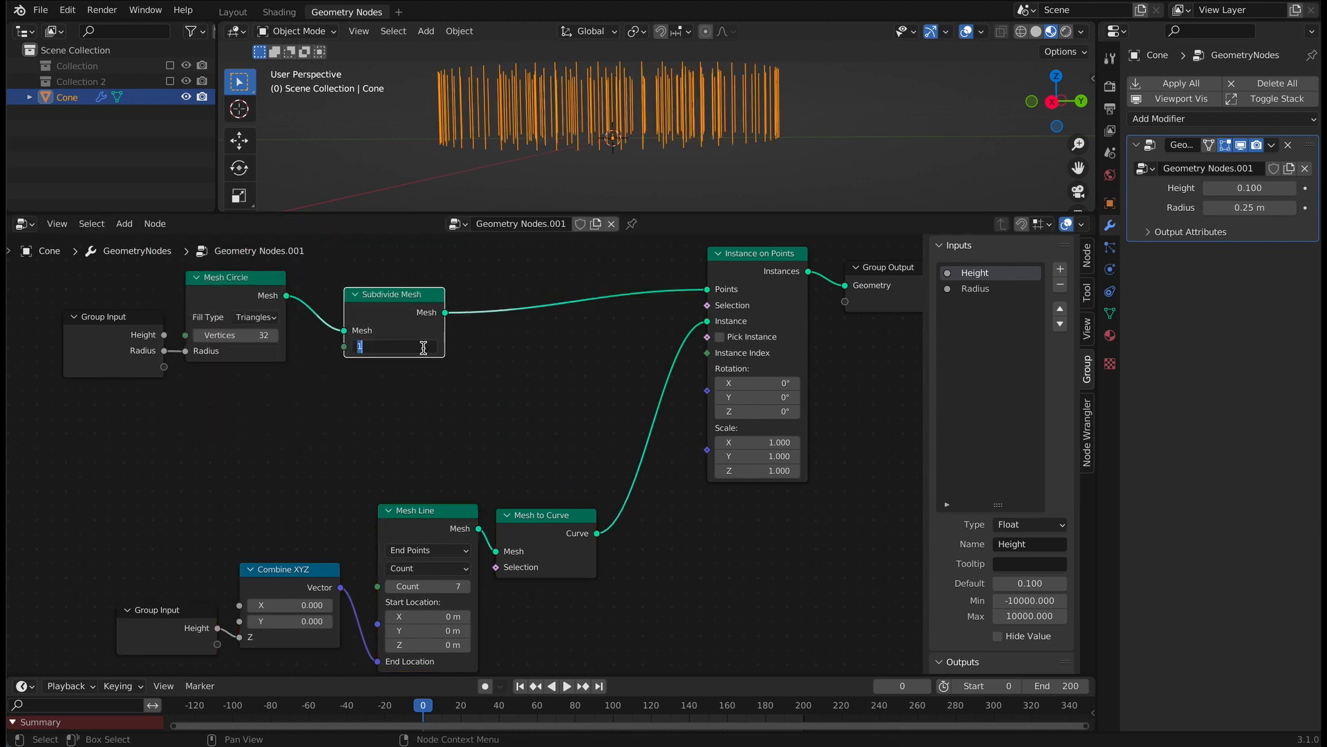
type("4")
key("Return")
Step: Shift the radius Group Input, Mesh Circle and Subdivide Mesh nodes away from Instance on Points to free up space
scroll(478, 359, "down", 4)
left_click_drag(144, 420, 396, 346)
left_click(179, 431)
left_click_drag(164, 444, 403, 282)
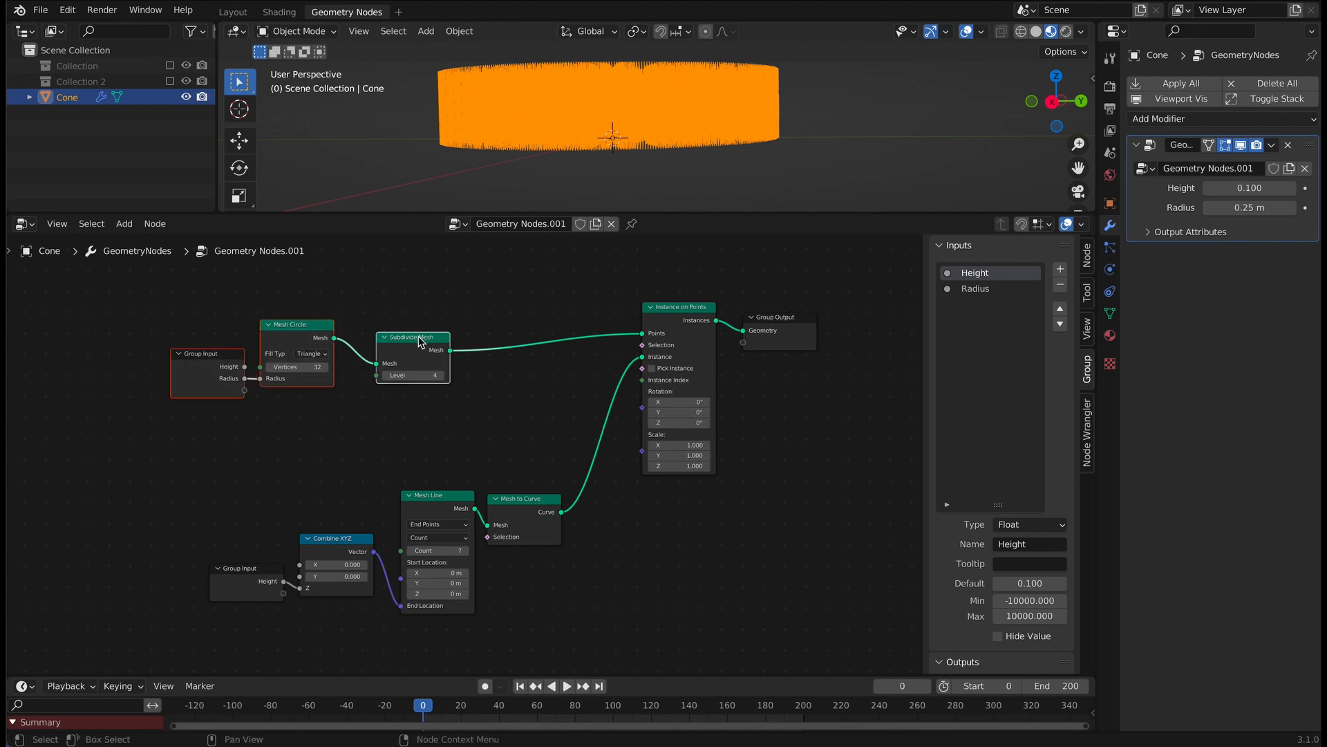
left_click_drag(421, 337, 301, 331)
left_click(408, 357)
Step: Insert a Distribute Points on Faces node set to Poisson Disk between Subdivide Mesh and Instance on Points
left_click(126, 223)
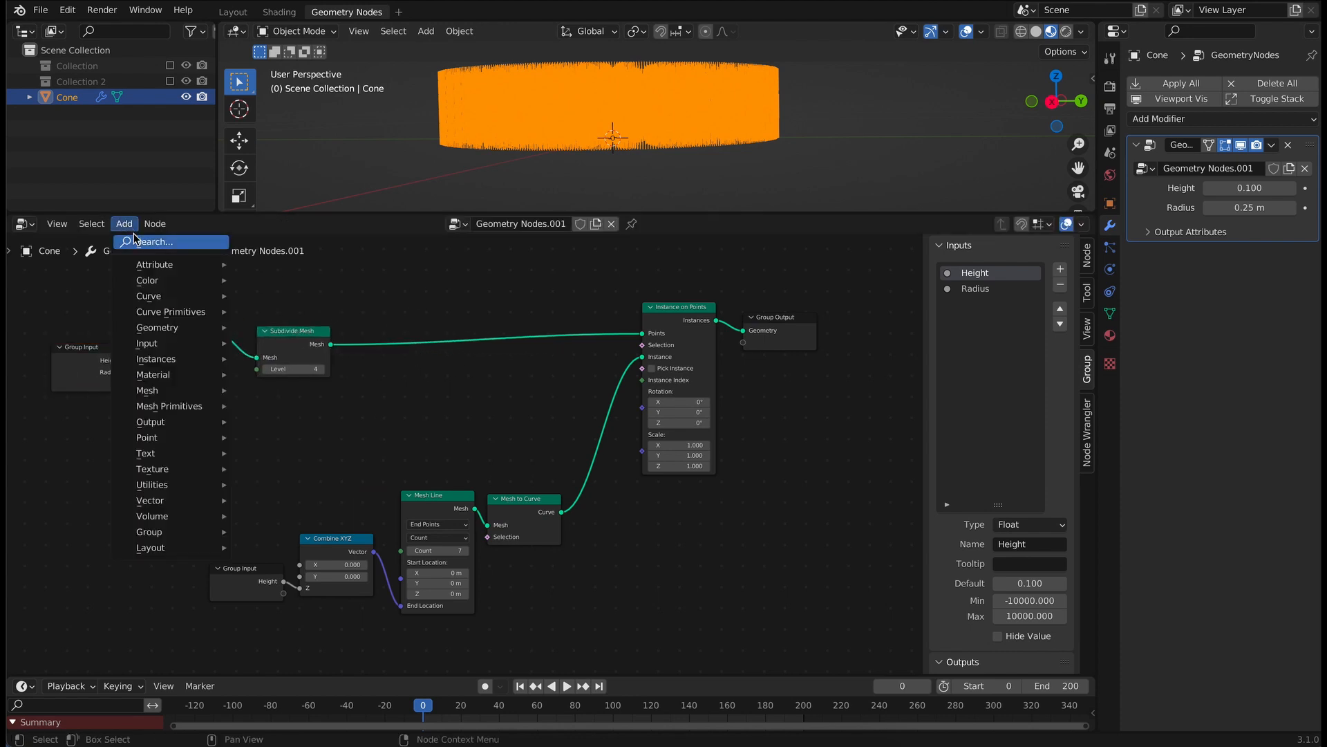
left_click(134, 236)
type("p")
key("BackSpace")
type("d")
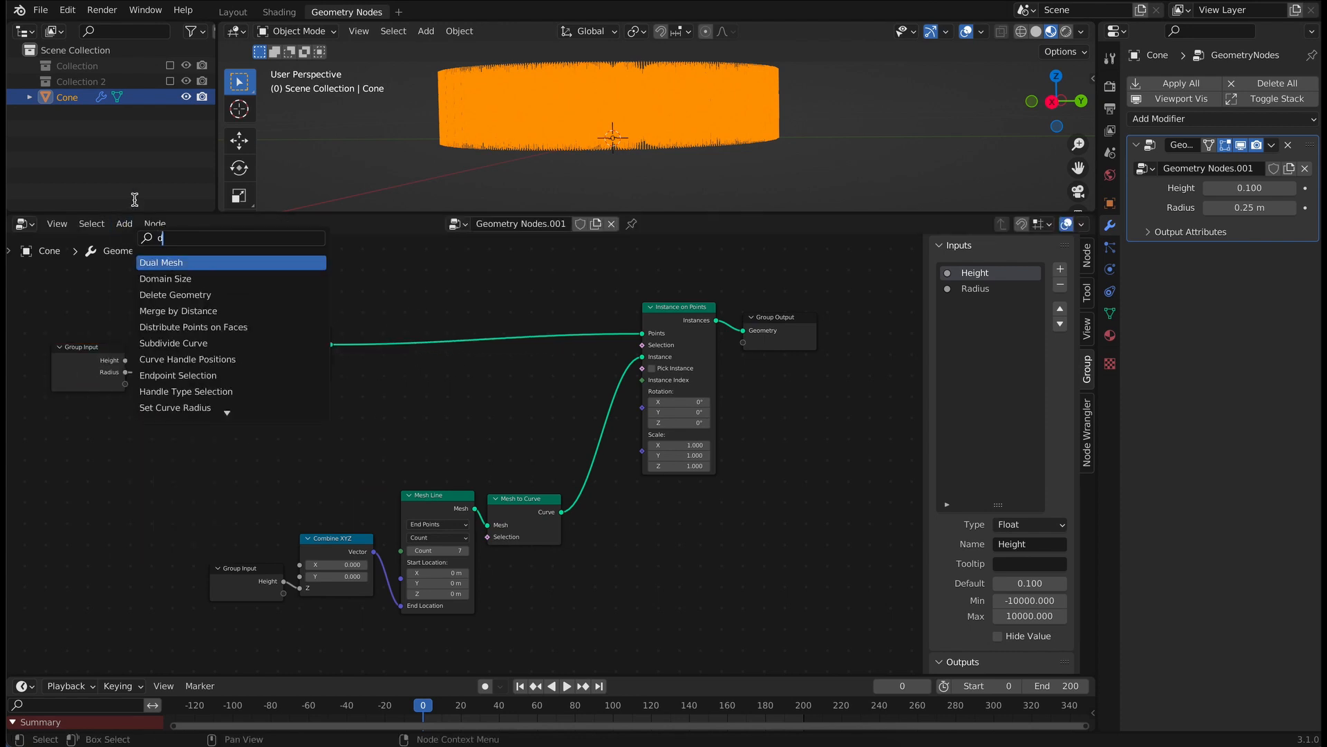
left_click(194, 327)
left_click(203, 511)
scroll(203, 510, "up", 1)
scroll(203, 512, "up", 2)
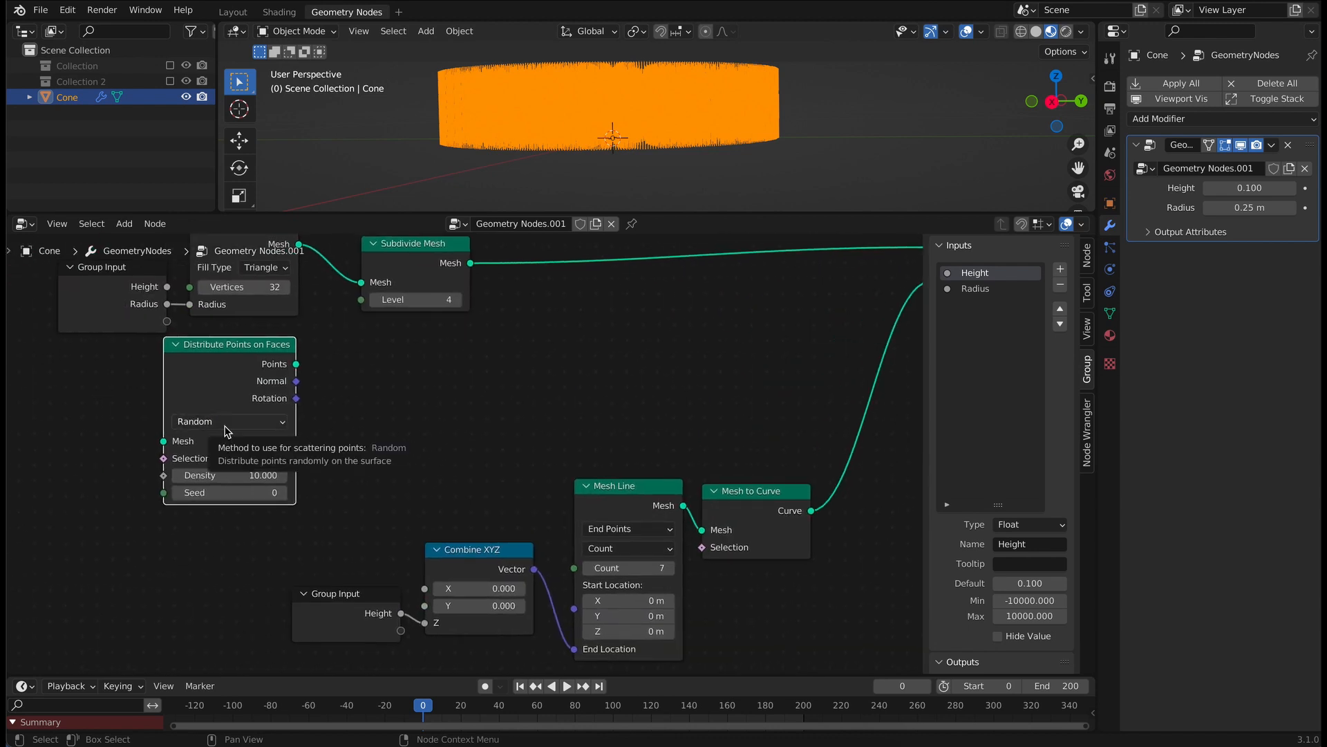
left_click(228, 422)
left_click(211, 451)
left_click_drag(261, 356, 691, 368)
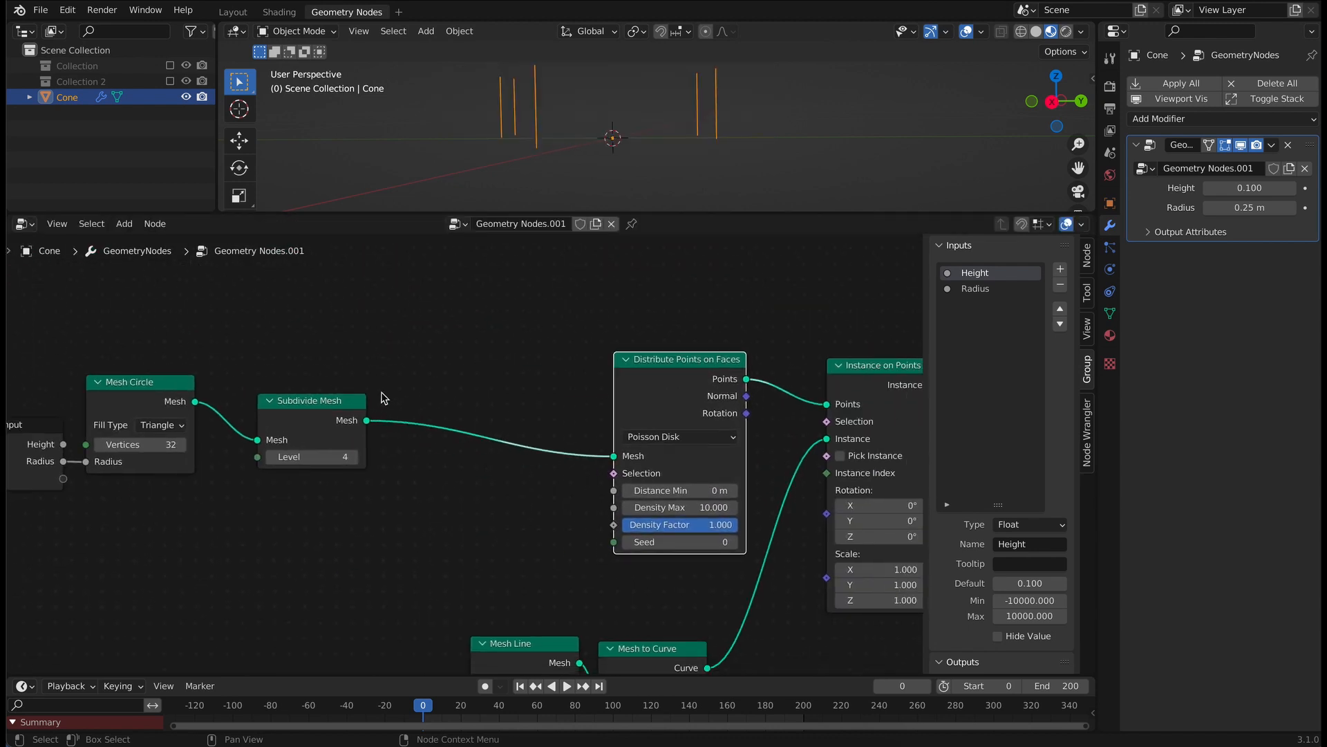
Step: Add a Math node set to Multiply and regroup the circle branch nodes to make room for it
left_click(125, 224)
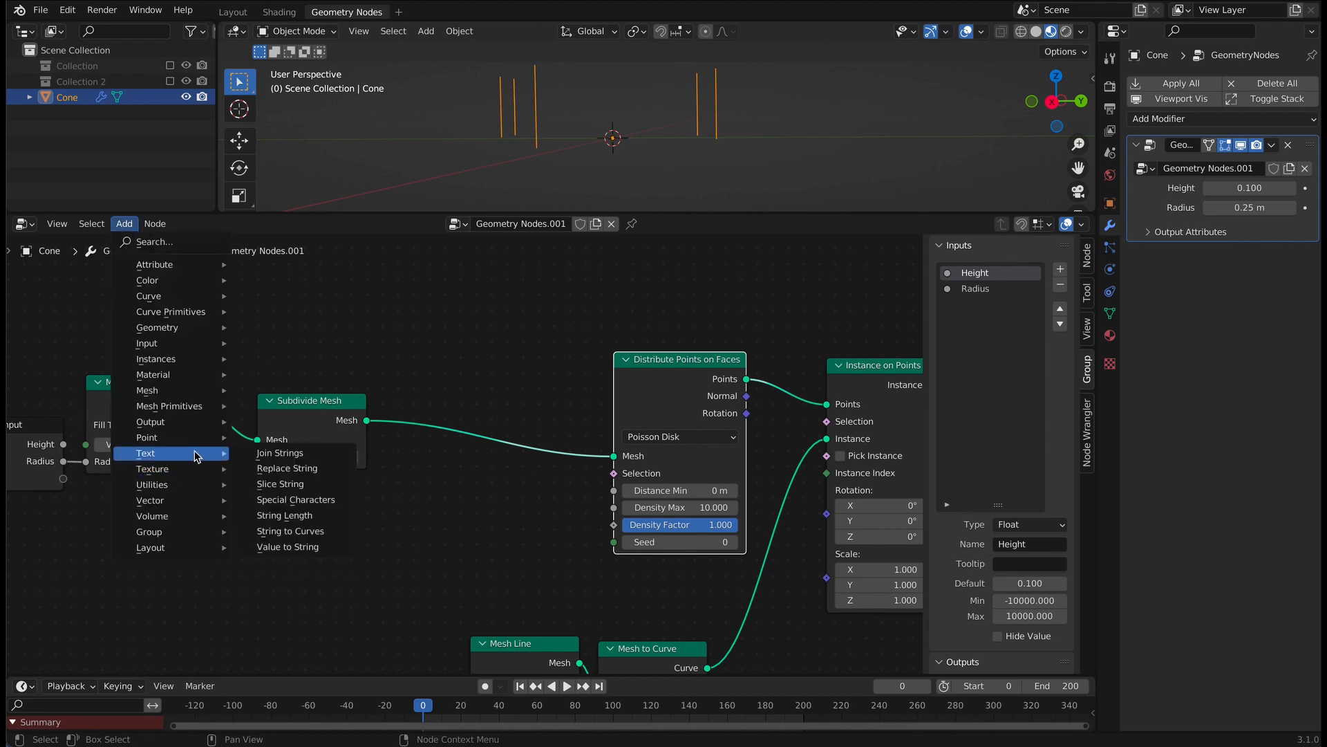
mouse_move(224, 484)
left_click(313, 626)
left_click(262, 472)
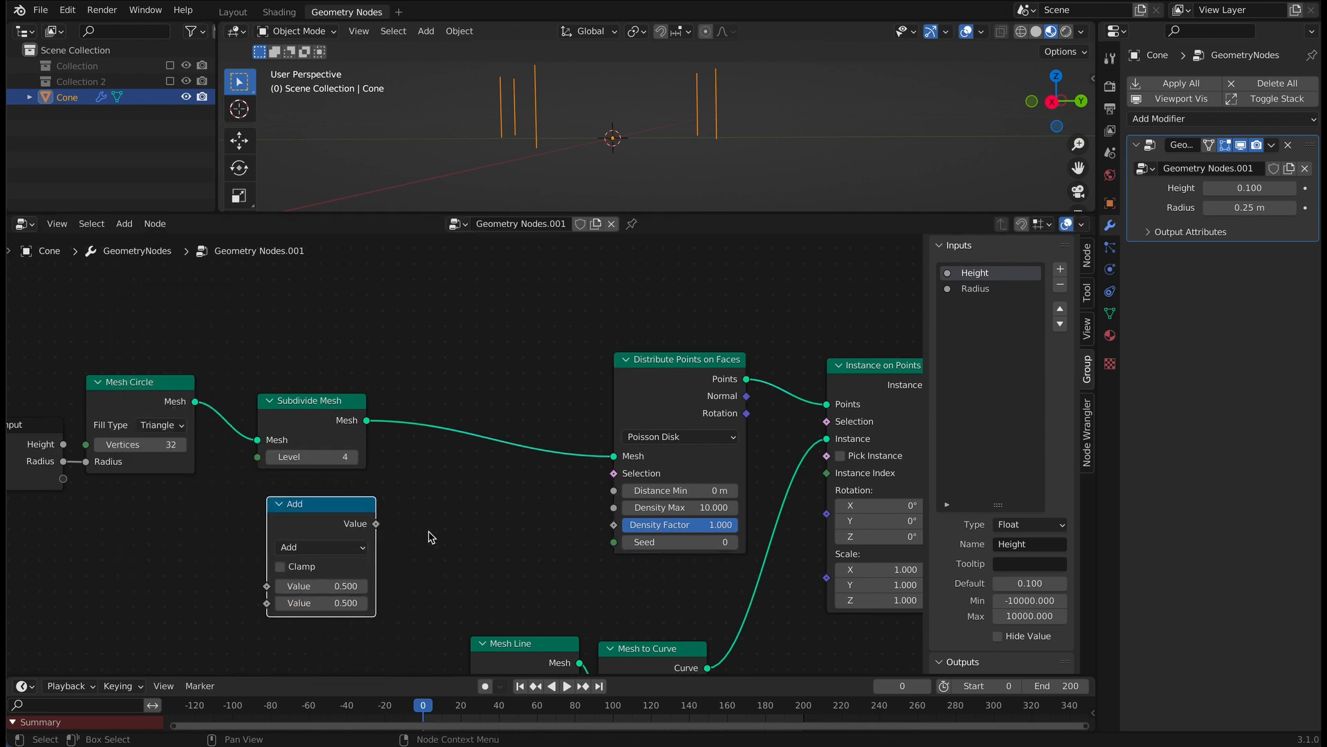
middle_click_drag(428, 531, 586, 516)
left_click_drag(464, 399, 411, 395)
left_click_drag(414, 342, 124, 473)
left_click_drag(405, 388, 305, 428)
left_click(488, 533)
left_click(486, 368)
Step: Duplicate the Multiply node to get three, arranging them above and below the link into Distribute Points on Faces
left_click_drag(474, 490, 677, 462)
right_click(677, 462)
left_click(677, 462)
left_click(514, 323)
right_click(515, 322)
left_click(517, 322)
left_click(676, 305)
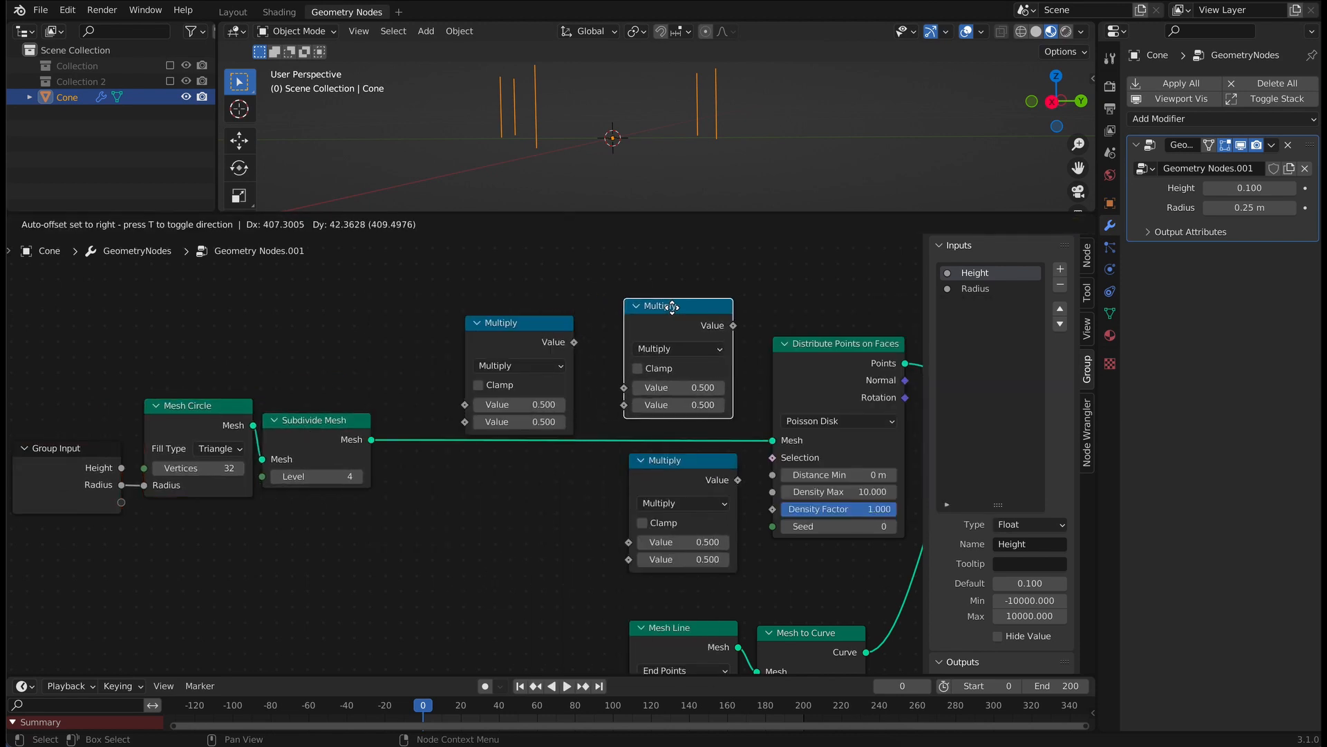
Step: Set one upper Math node to Divide, feed the other upper Multiply into it, and link Divide to Distance Min and the lower Multiply to Density Max
left_click(677, 348)
left_click(691, 444)
left_click_drag(702, 313, 773, 477)
middle_click_drag(473, 515, 380, 430)
left_click_drag(630, 393, 662, 402)
left_click_drag(479, 264, 502, 307)
left_click_drag(435, 246, 438, 236)
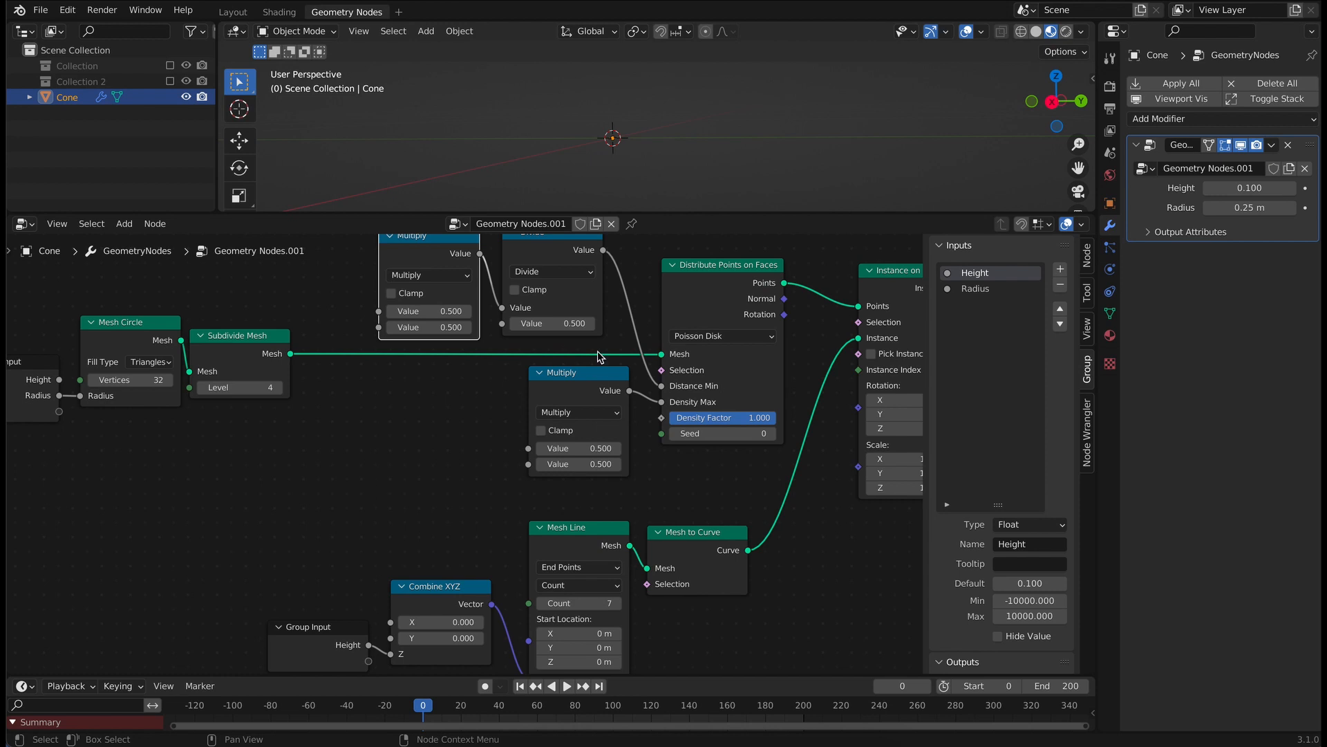
Step: Duplicate the height branch's Group Input node and place the copy beside the lower Multiply node
right_click(342, 635)
left_click_drag(320, 632, 318, 626)
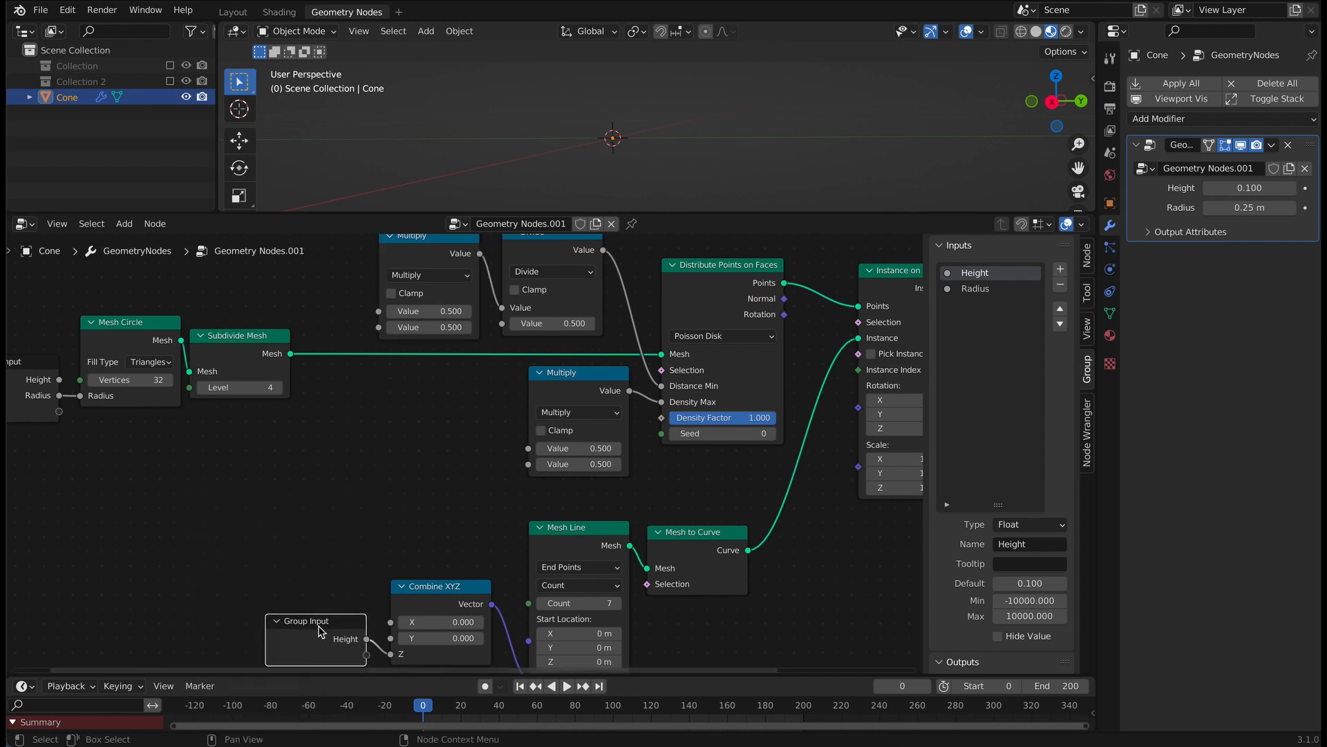
right_click(319, 631)
left_click(297, 519)
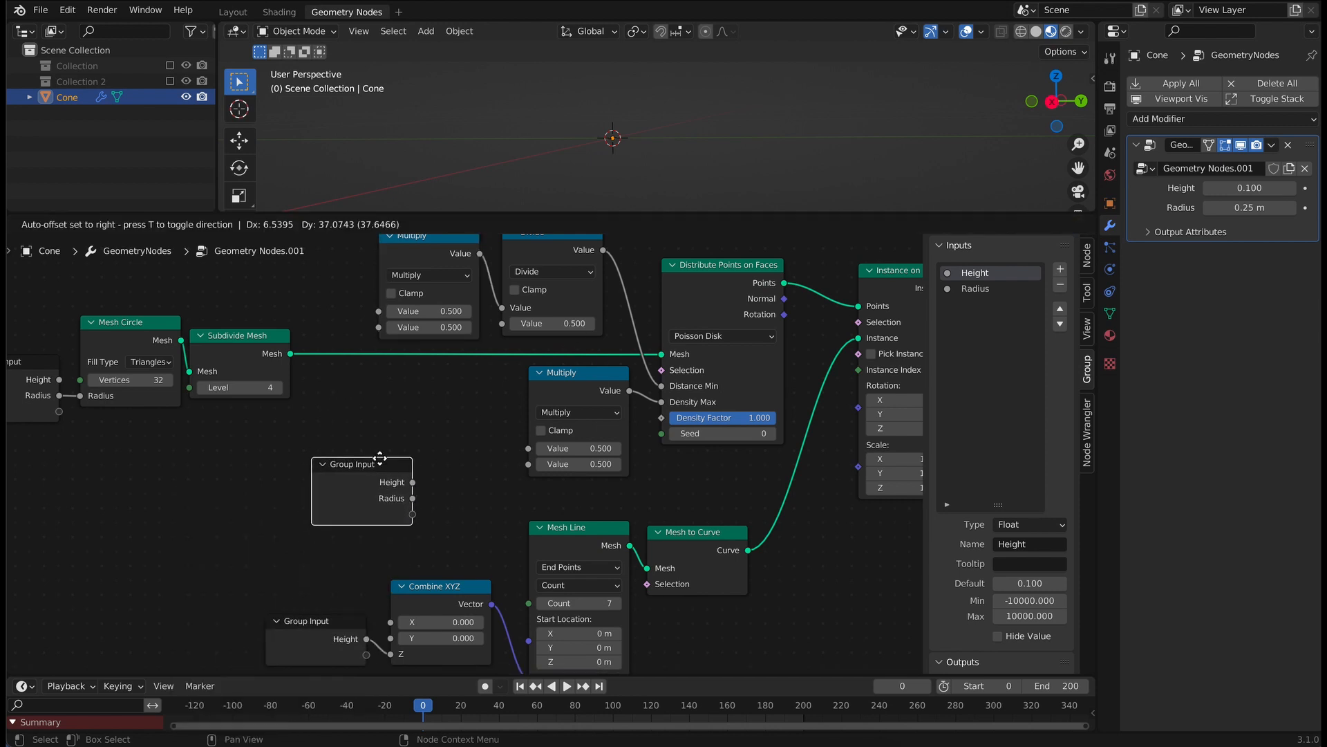
left_click(382, 389)
scroll(392, 414, "up", 1)
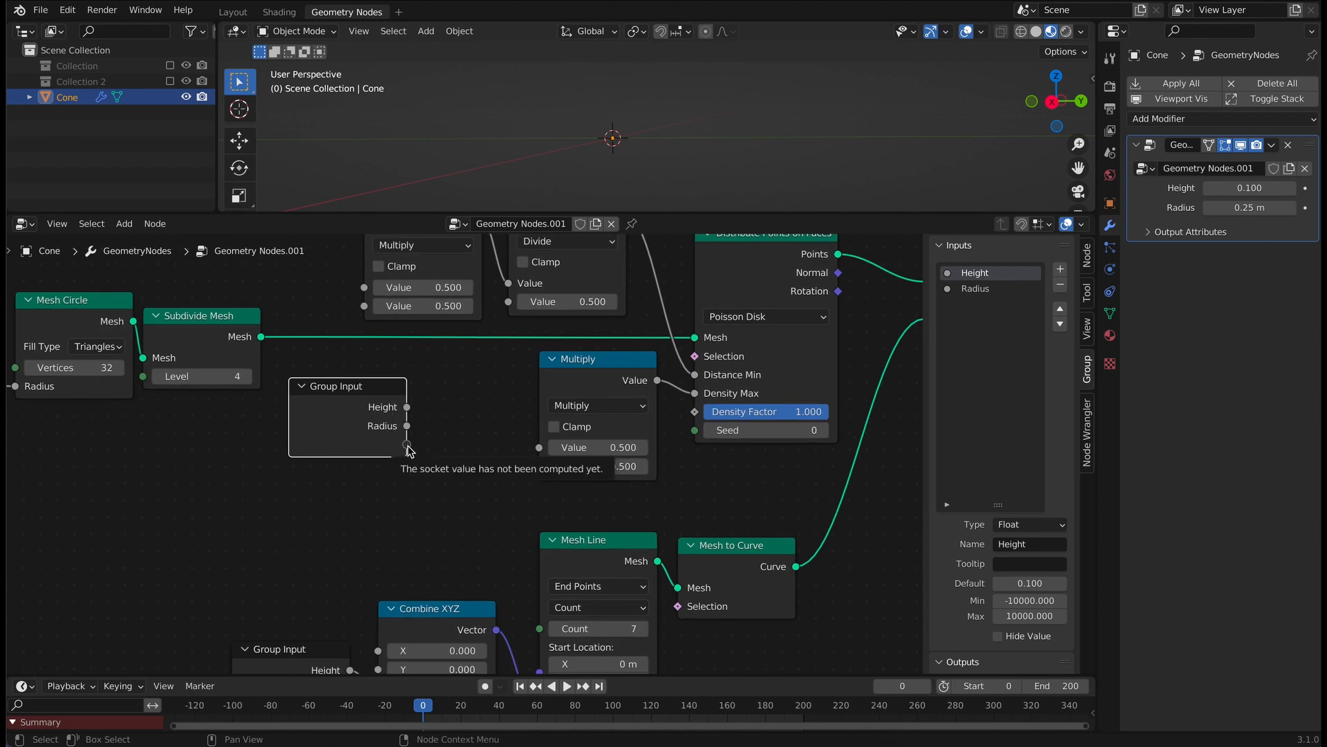
Step: Expose the Divide node's second value as a group input named Density and set it to 1.33 in the modifier
left_click_drag(407, 444, 508, 302)
left_click(981, 305)
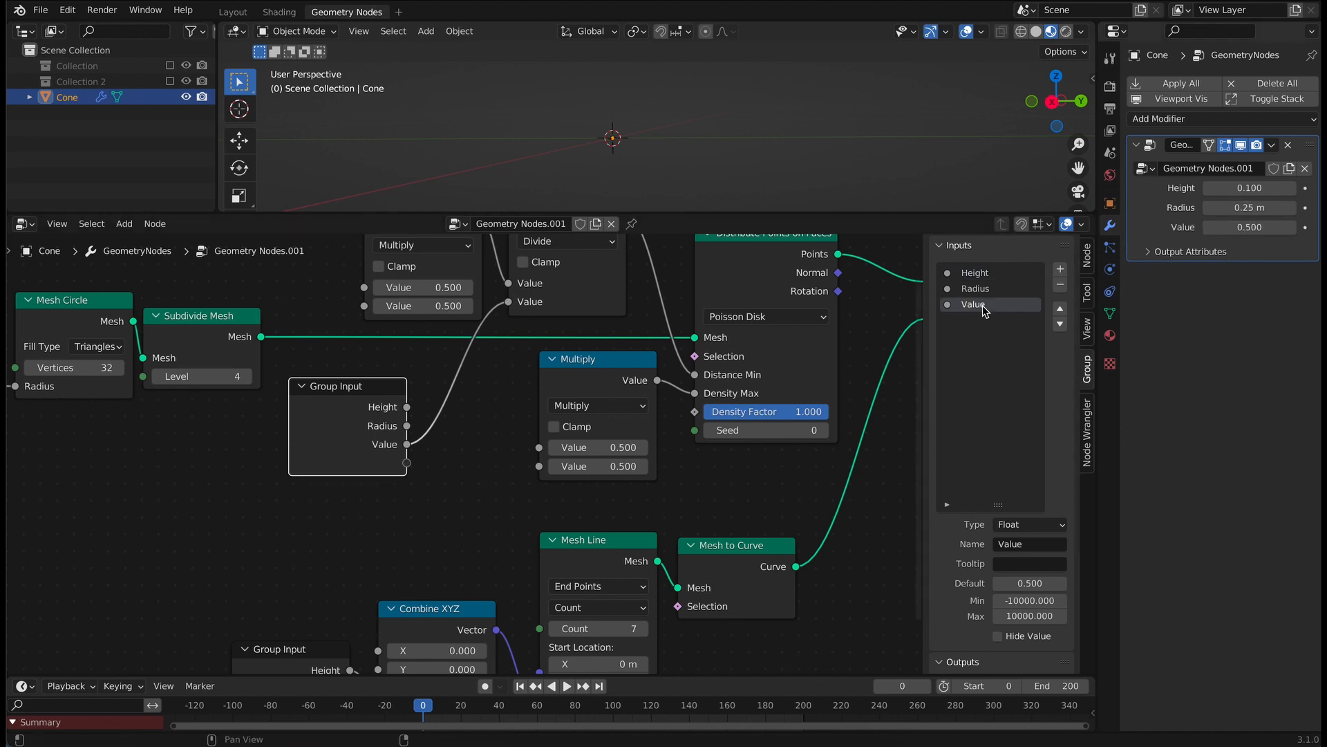
left_click(1037, 544)
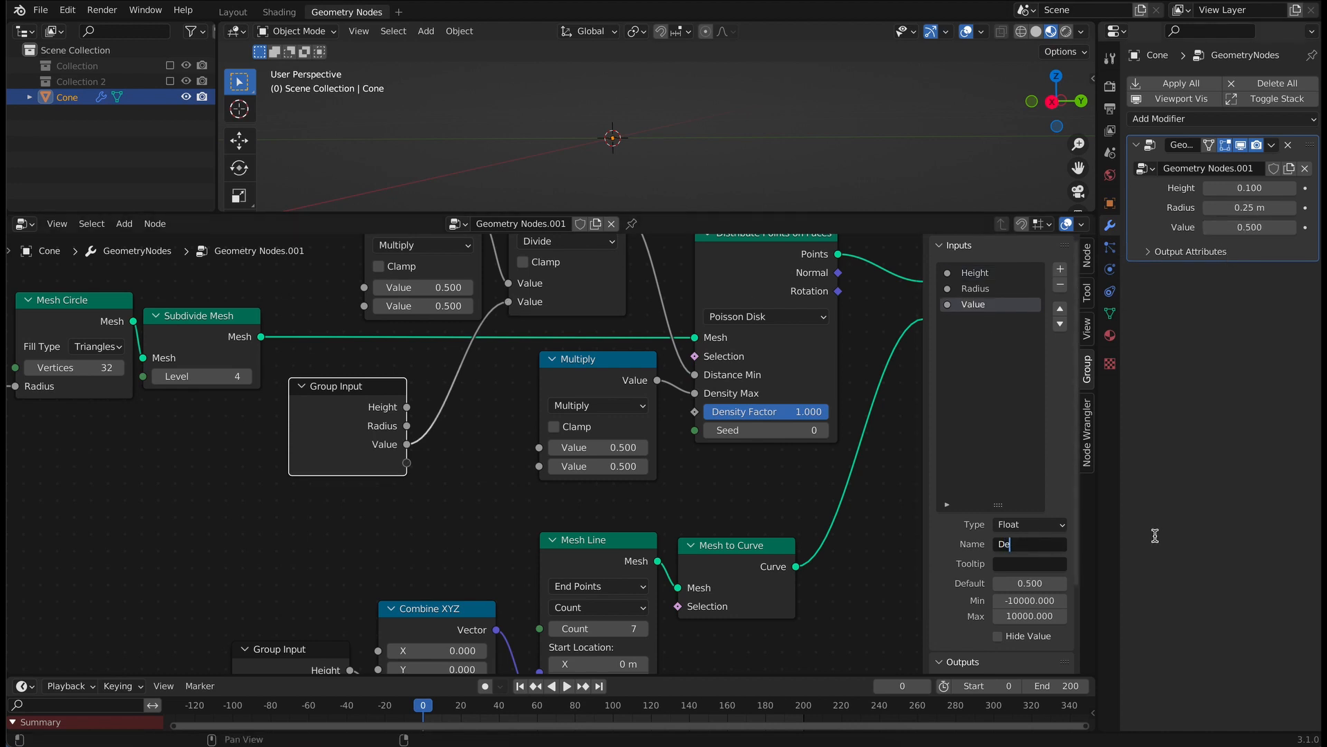
type("Density")
key("Return")
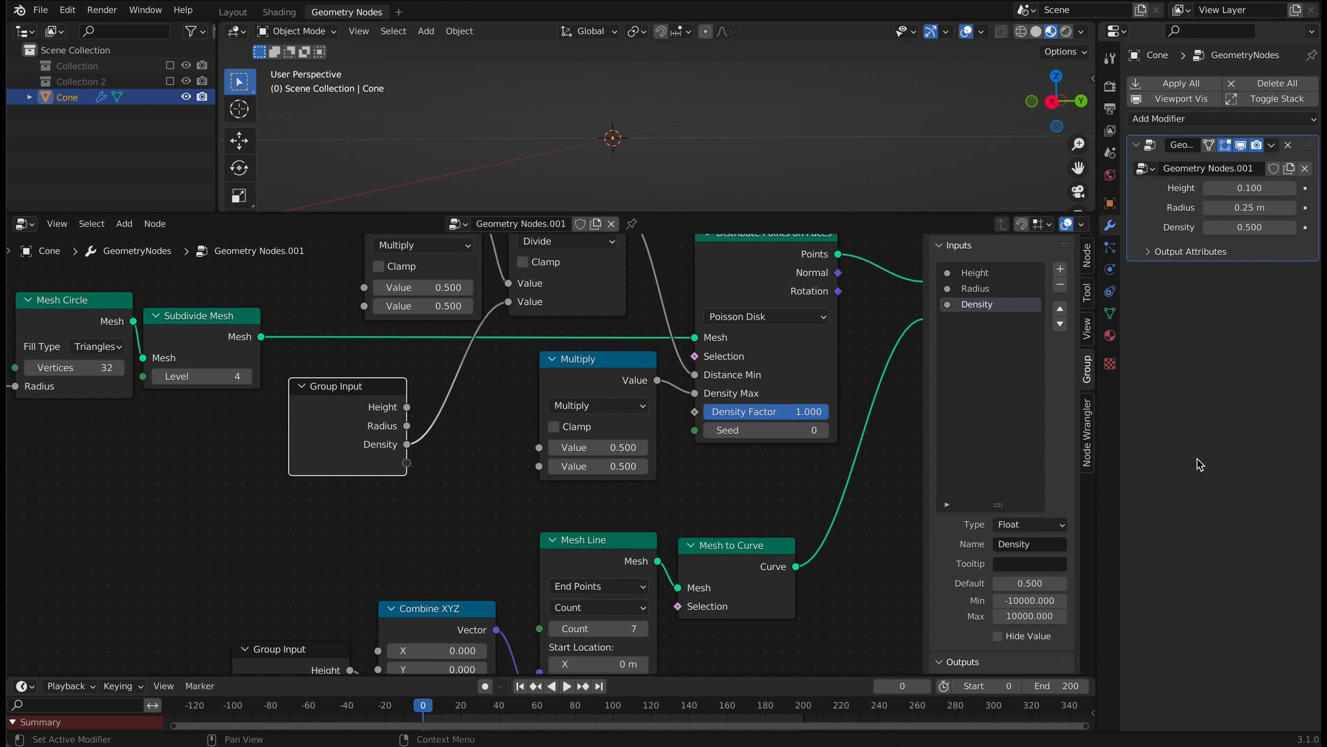
left_click(1271, 228)
type("1.33")
key("Return")
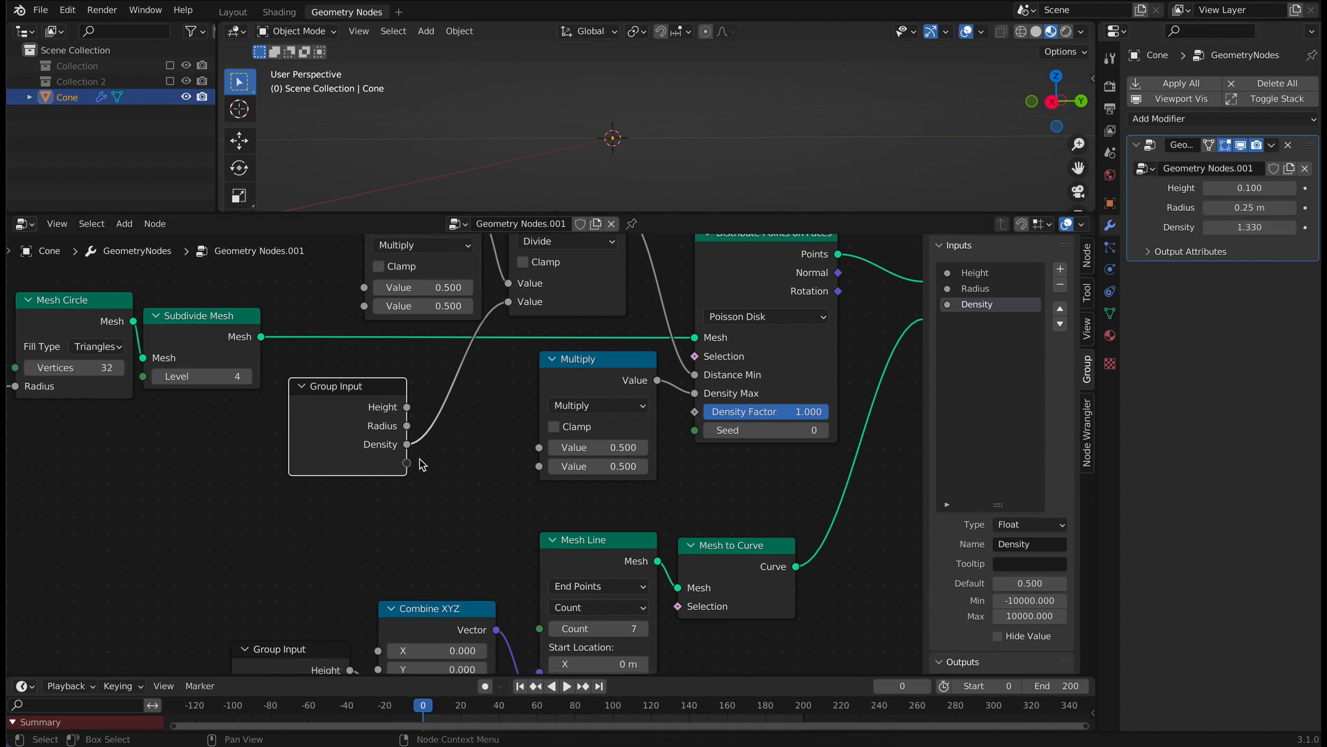
Step: Link Density into the lower Multiply node with 5000 as its second value, and move the Group Input closer to it
left_click_drag(408, 445, 539, 448)
left_click(582, 465)
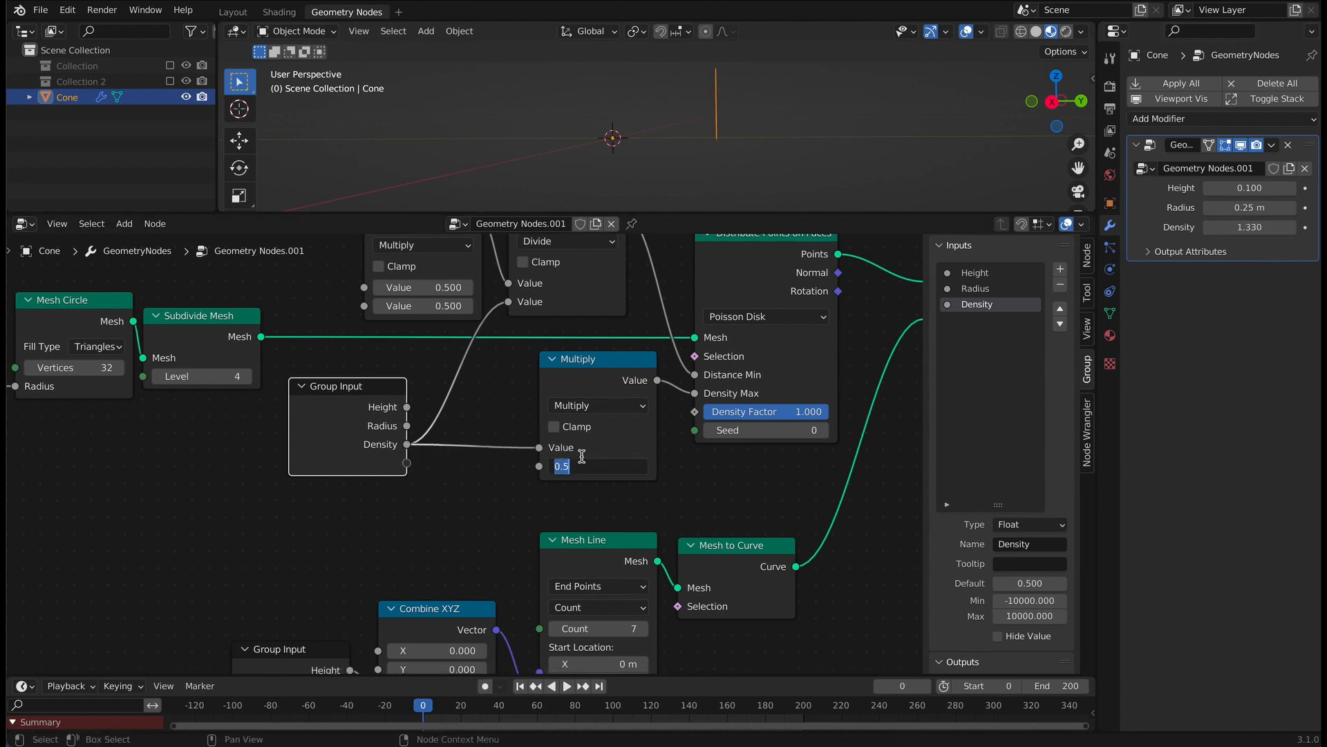
key("Return")
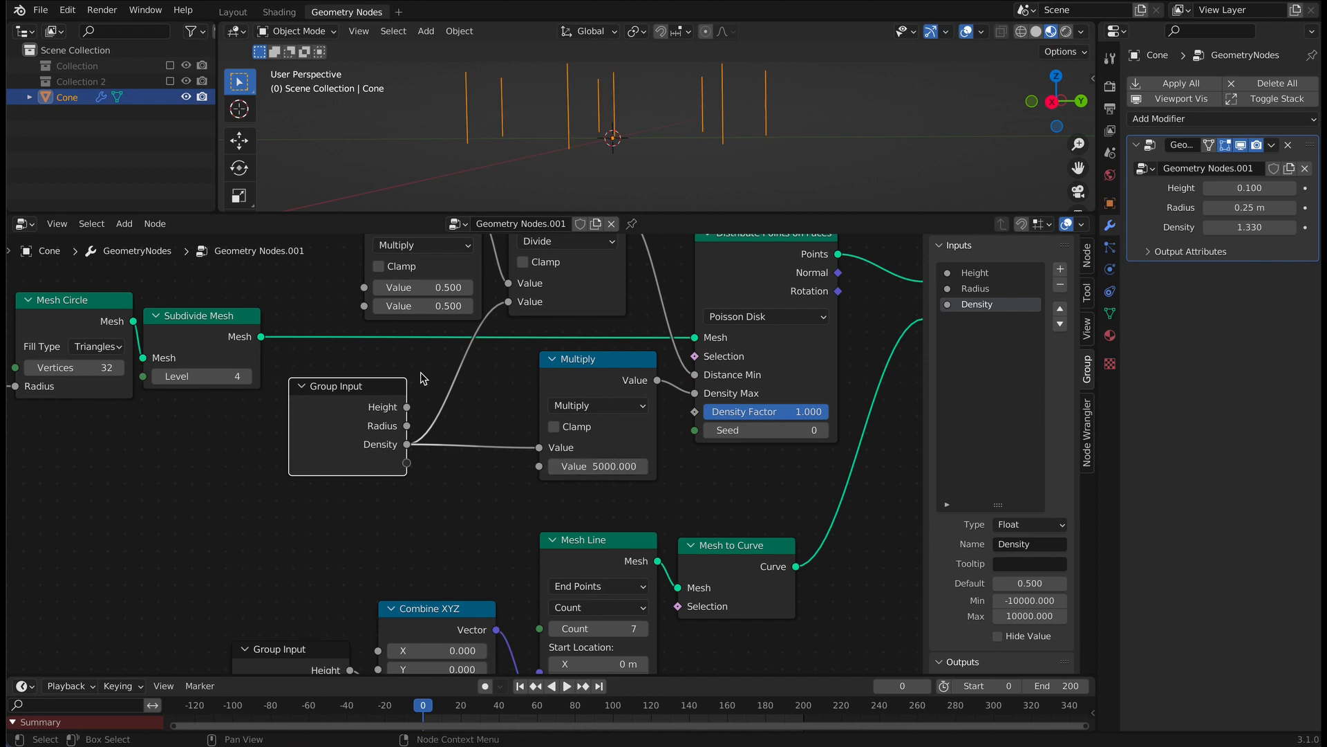
scroll(261, 507, "down", 1)
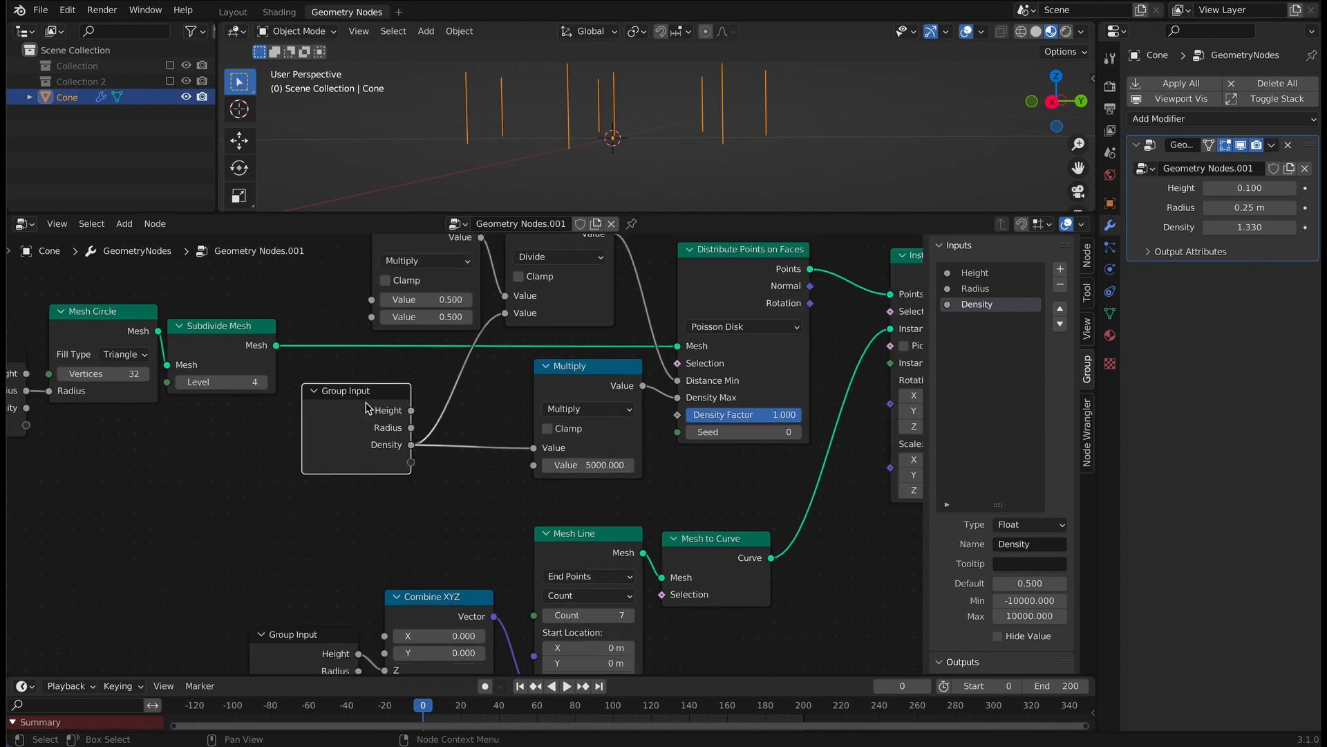
left_click_drag(366, 402, 433, 385)
Step: Duplicate the Density Group Input node and place the copy beside the upper Multiply node
middle_click_drag(256, 471, 322, 542)
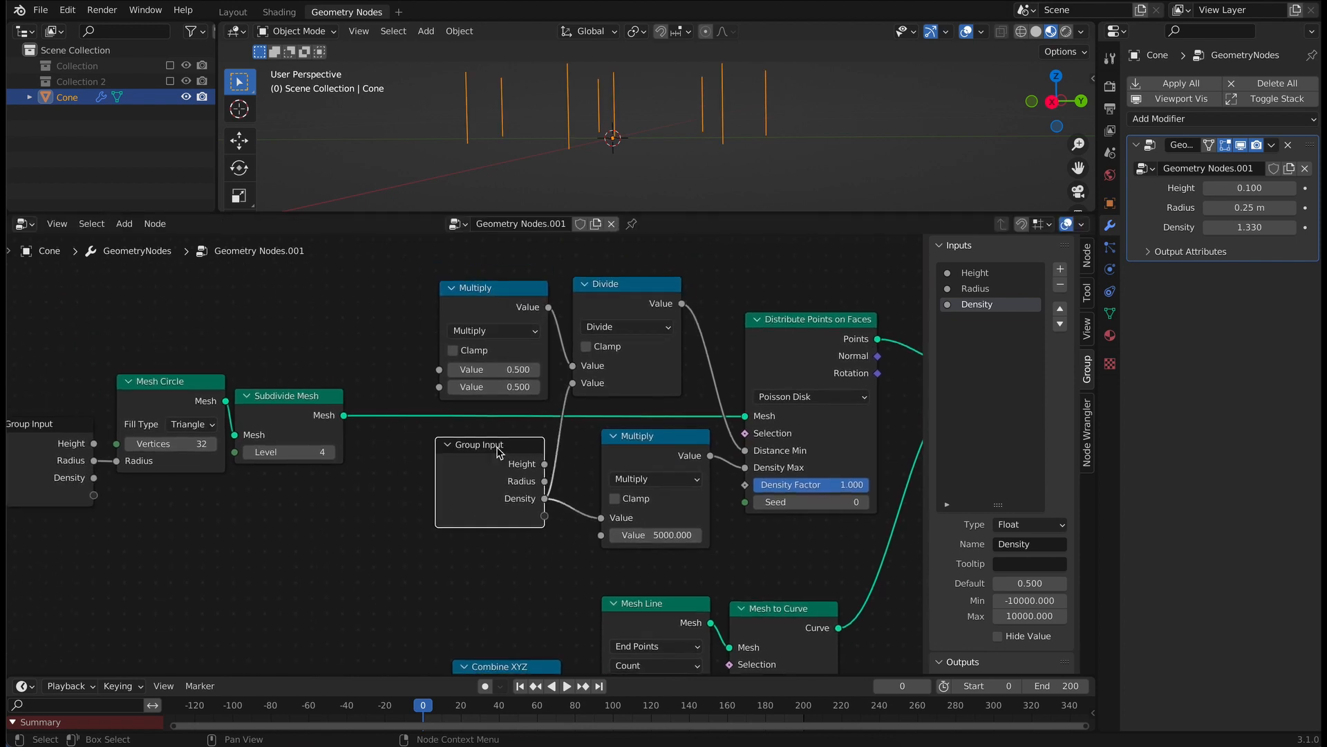
right_click(499, 452)
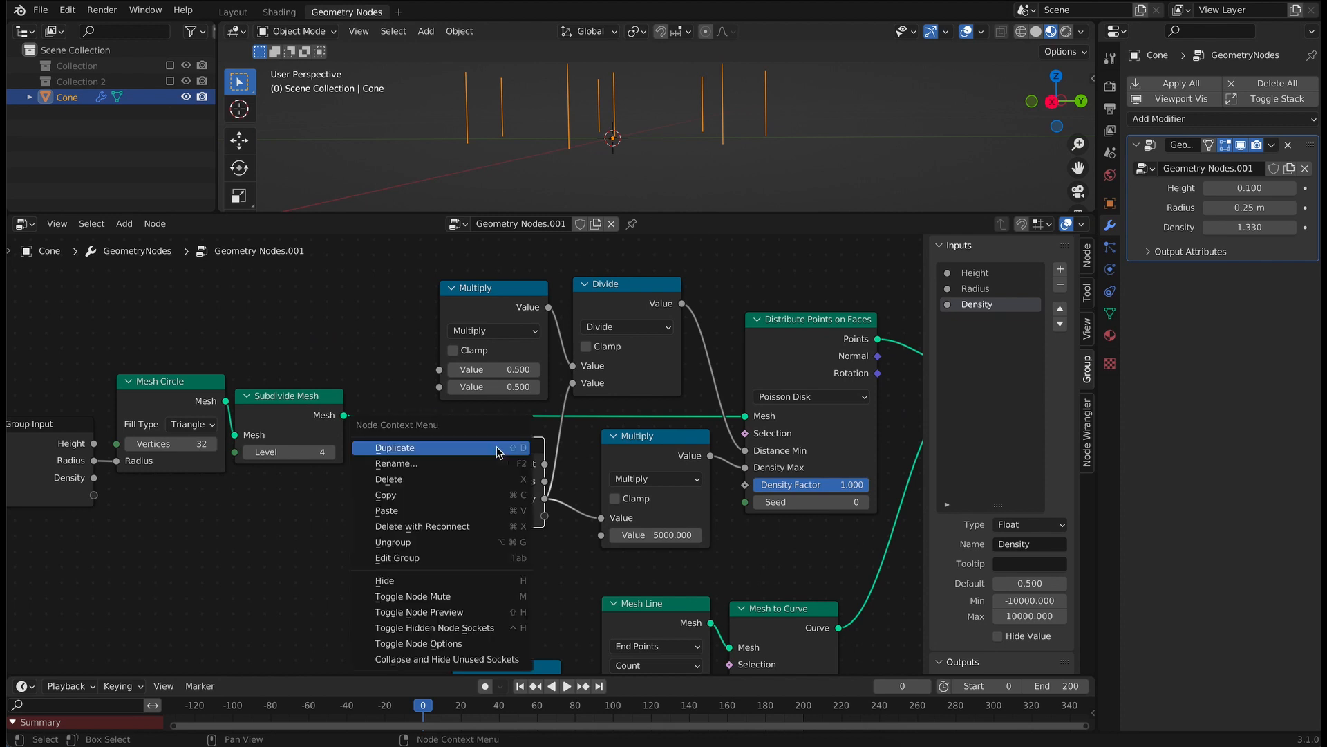
left_click(496, 447)
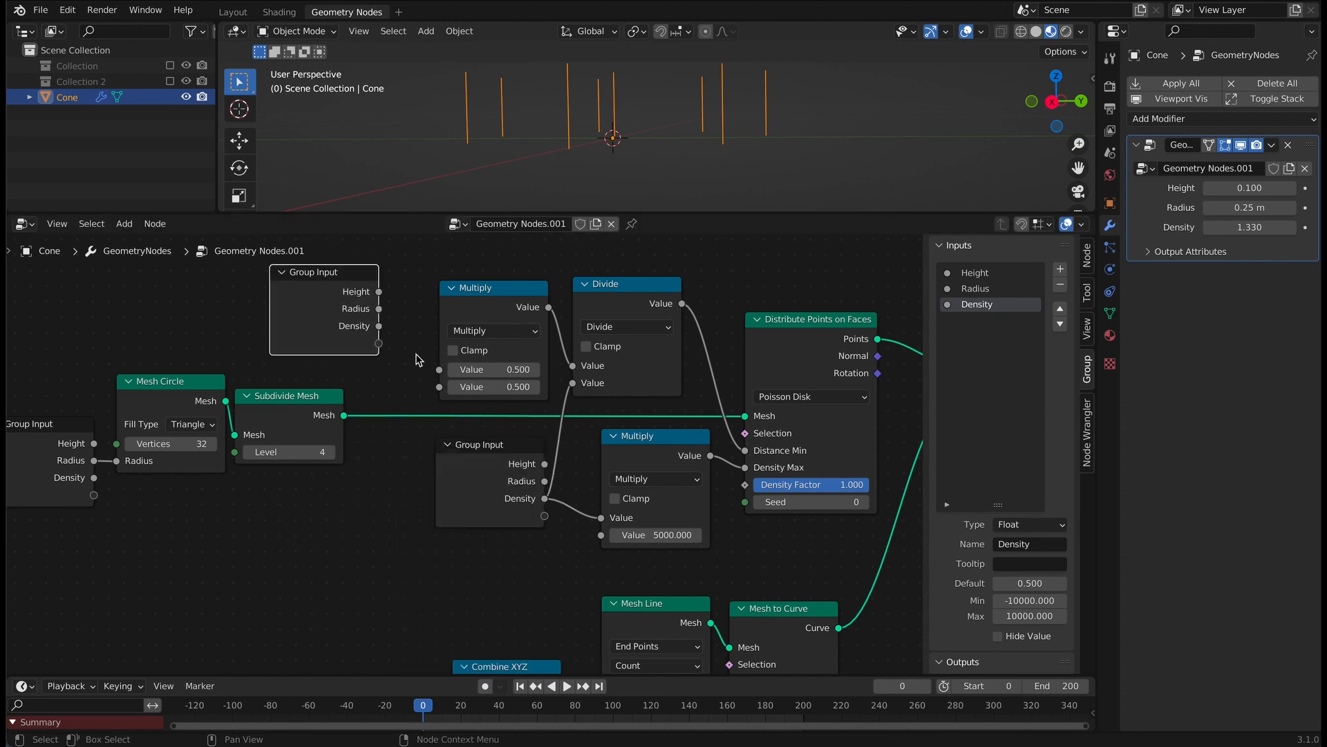
Step: Expose the upper Multiply node's first value as a group input named Thicknness and set it to 0.01 in the modifier
left_click_drag(379, 344, 439, 370)
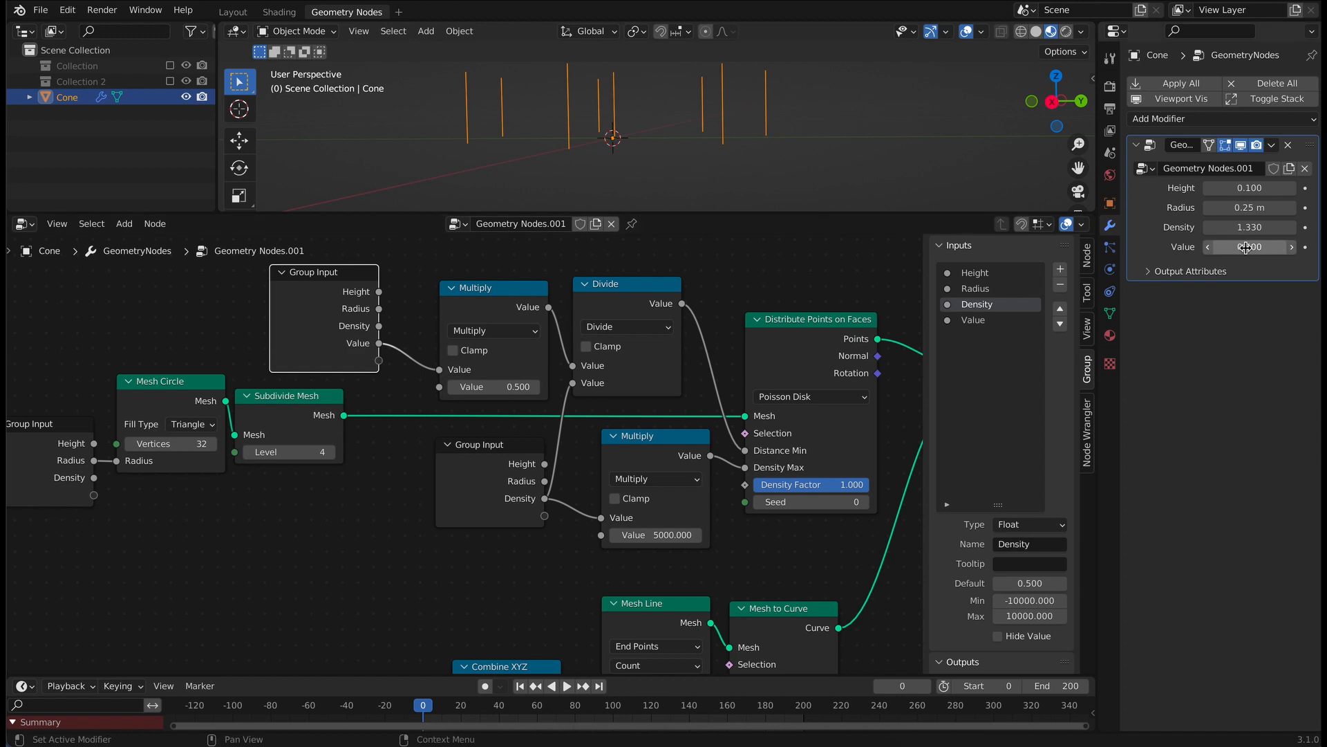
left_click(981, 319)
double_click(1060, 543)
type("T")
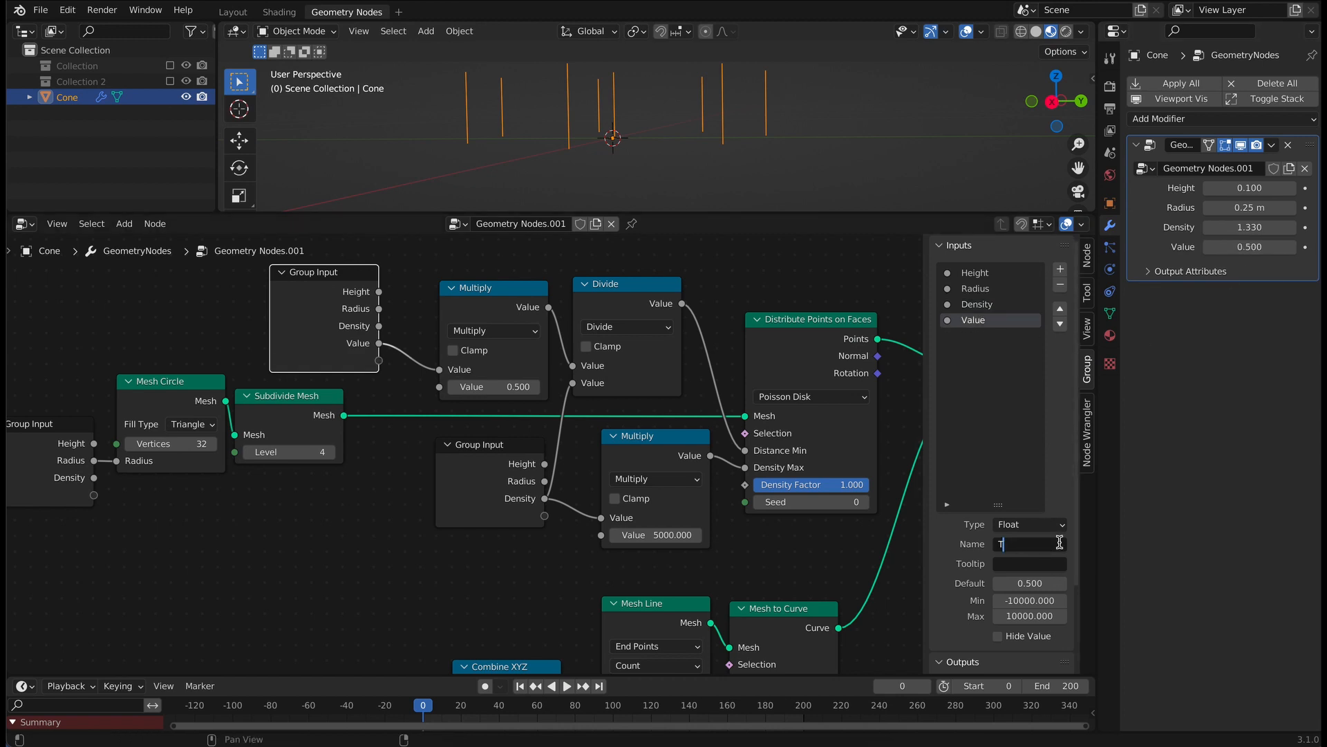
type("hicknness")
key("Return")
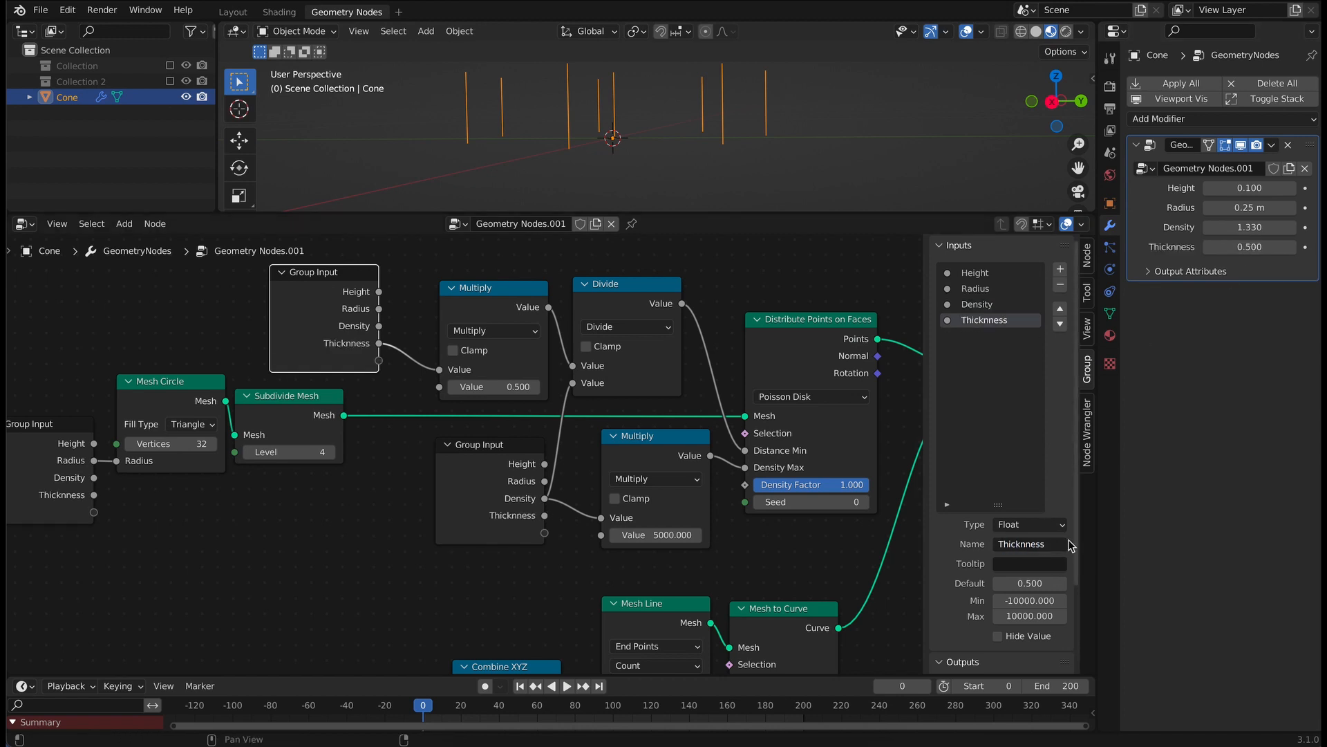
double_click(1257, 245)
type(".01")
key("Return")
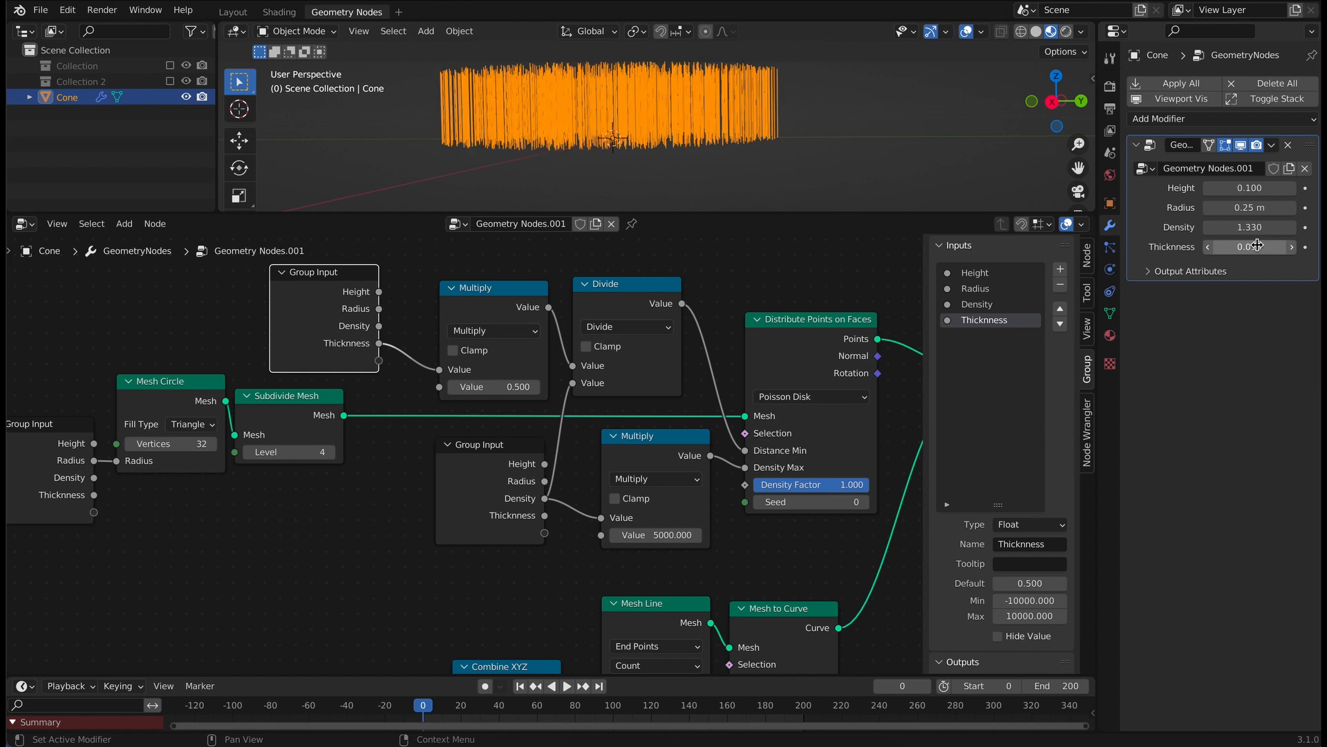
Step: Set the upper Multiply node's second value to 2 and move its Group Input node closer
left_click(477, 388)
type("2")
key("Return")
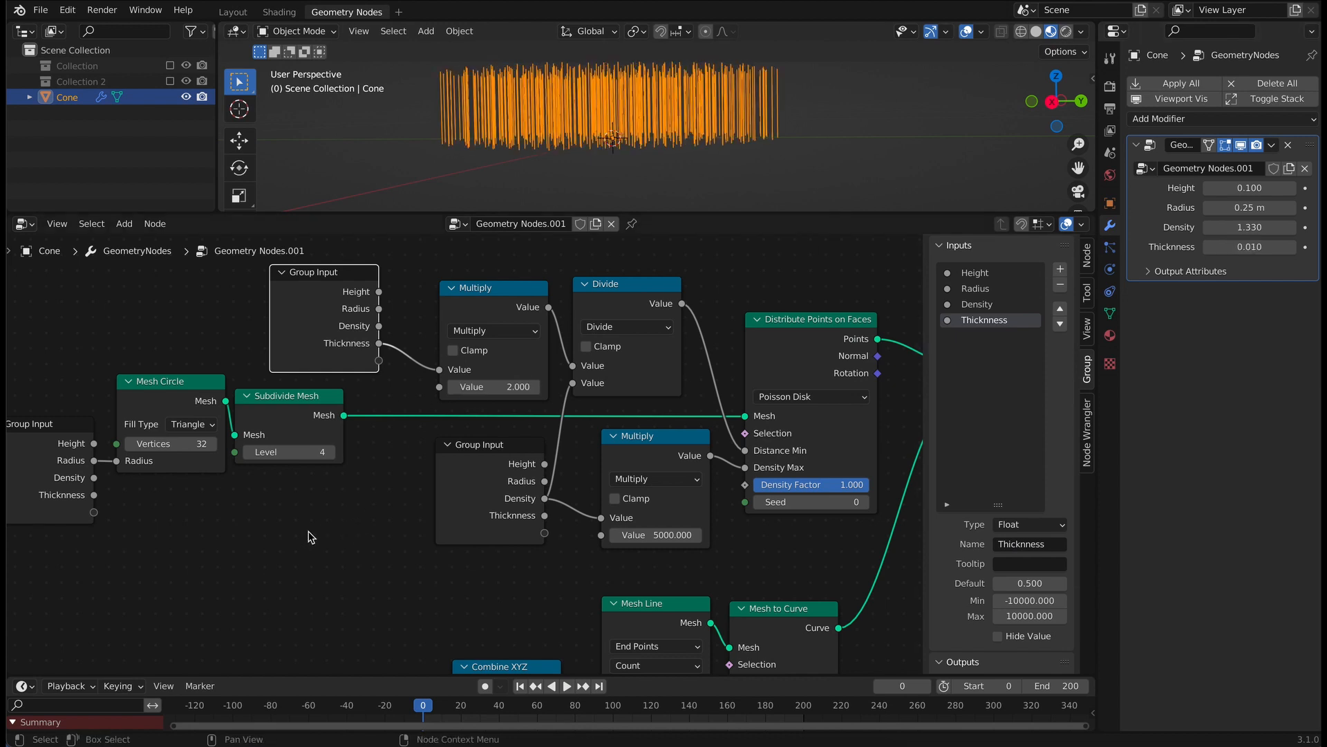
left_click_drag(358, 286, 398, 287)
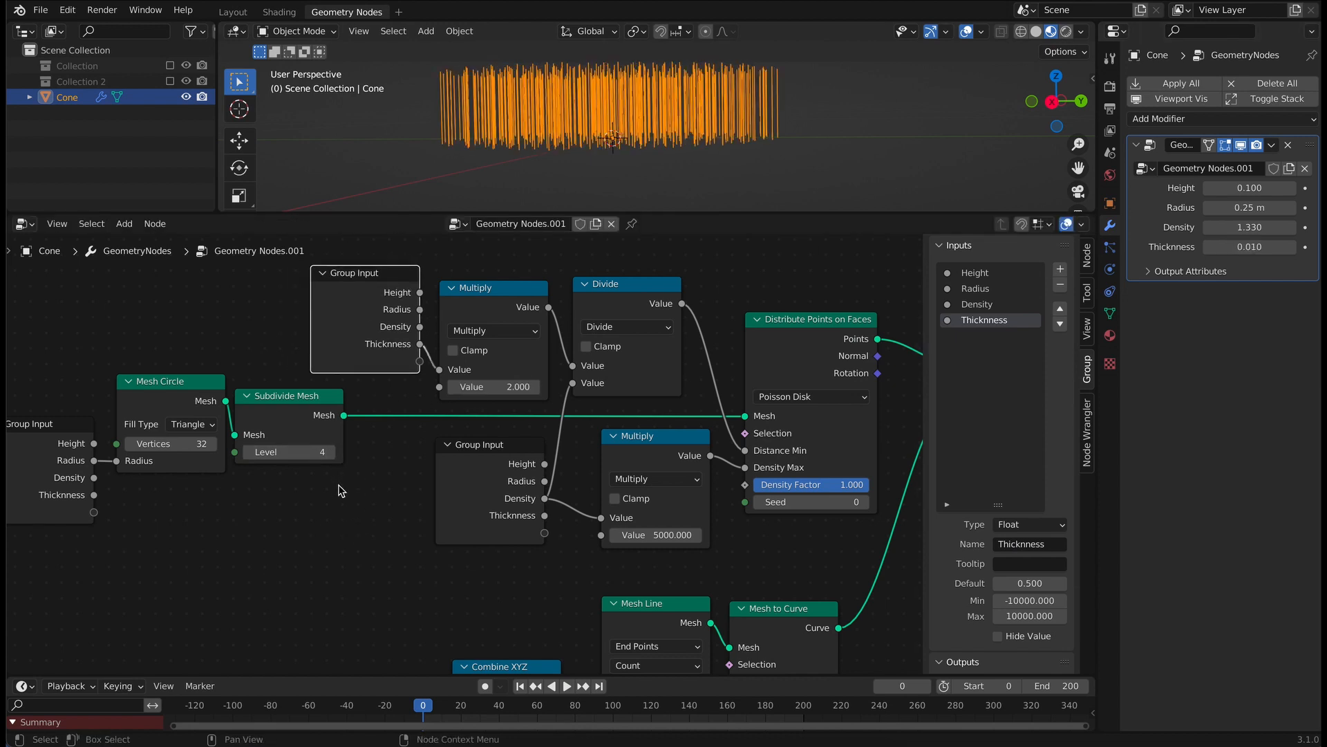
Step: Add a Map Range node in the empty area above the Mesh Circle branch
scroll(345, 488, "down", 7)
left_click(125, 224)
left_click(145, 246)
type("r")
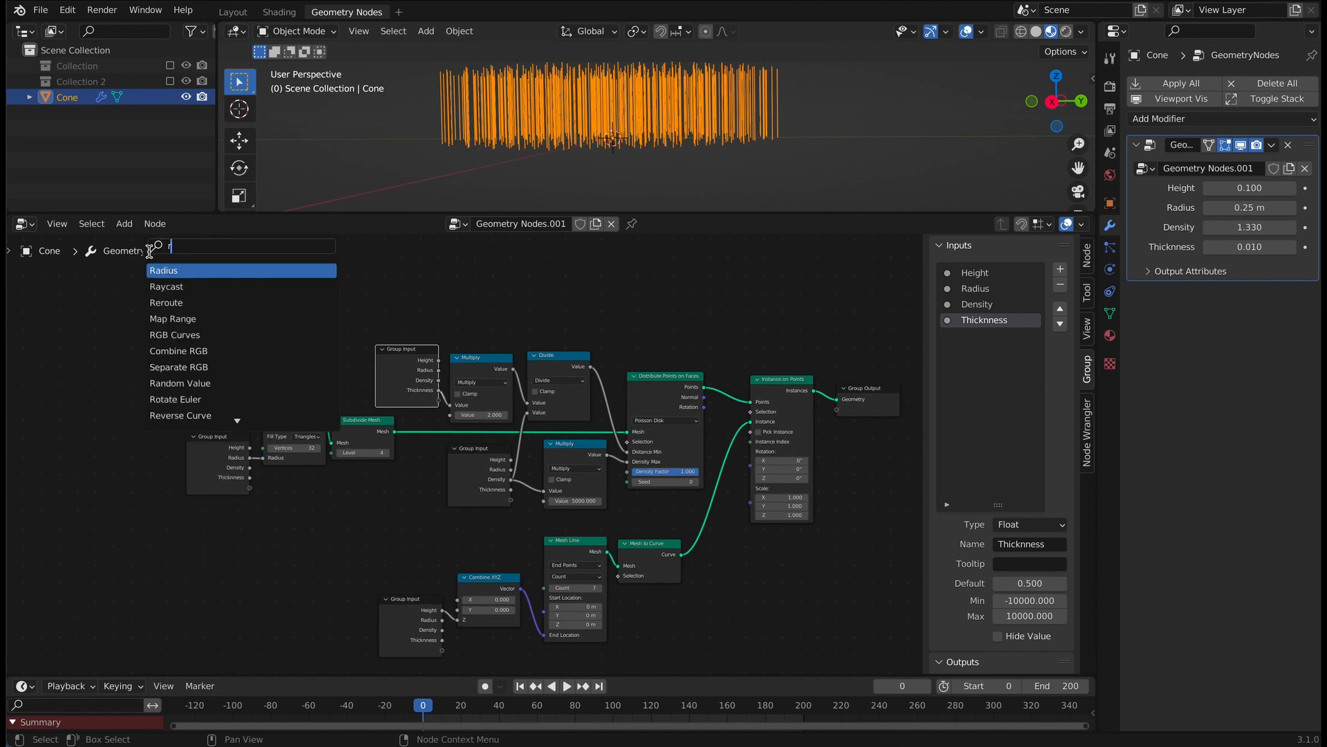
type("a")
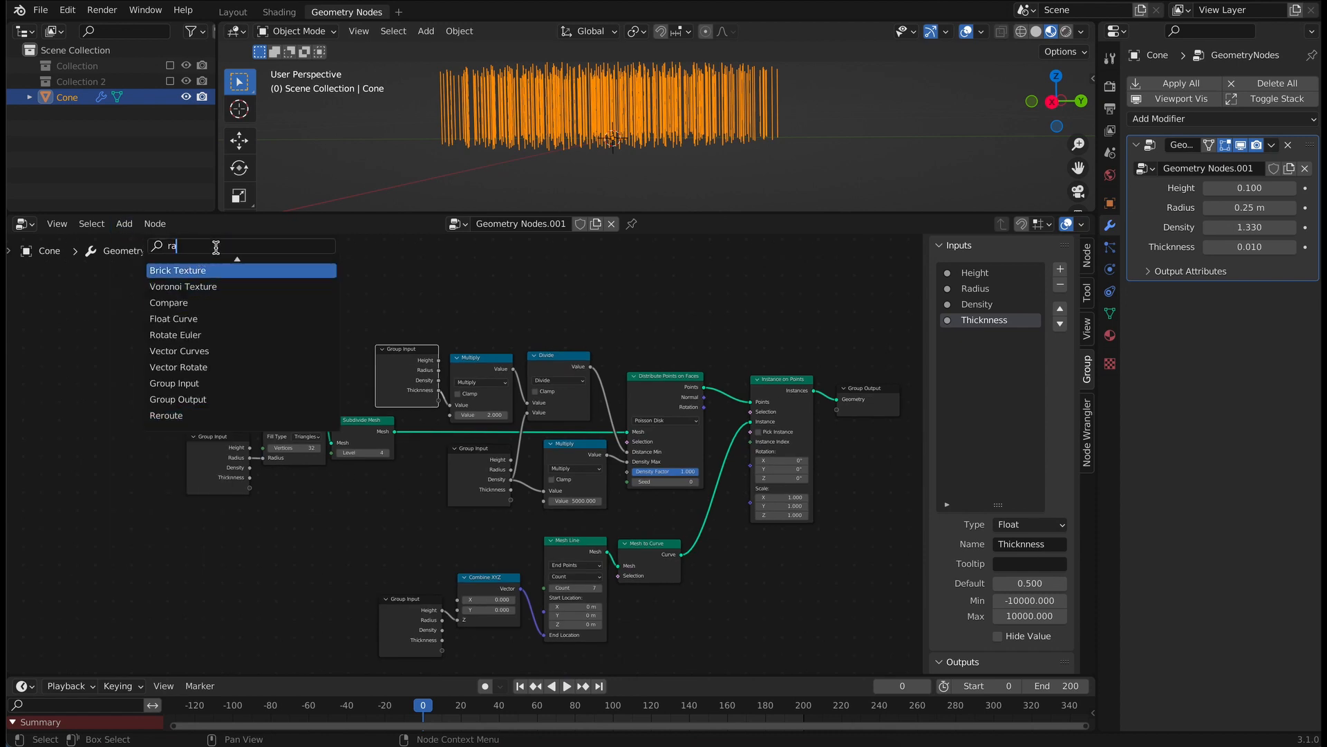
type("n")
left_click(281, 301)
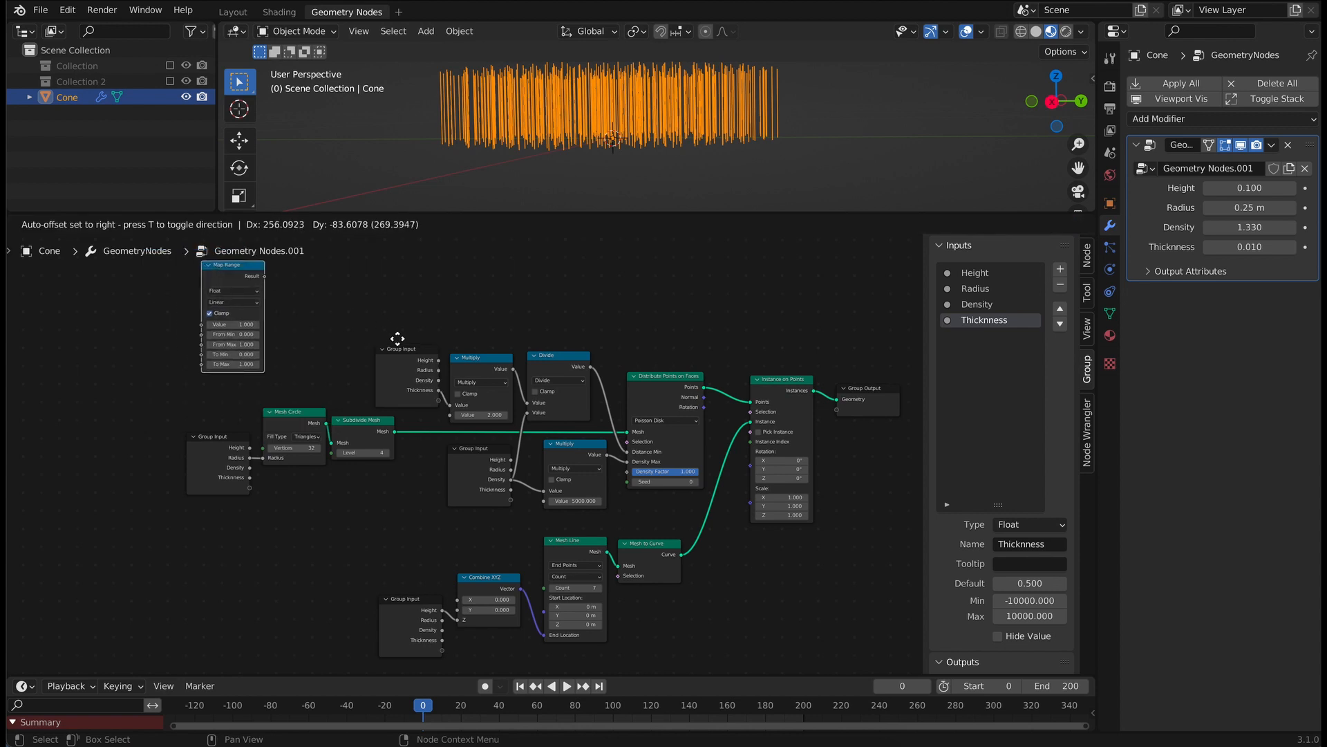
left_click(280, 310)
scroll(281, 310, "up", 2)
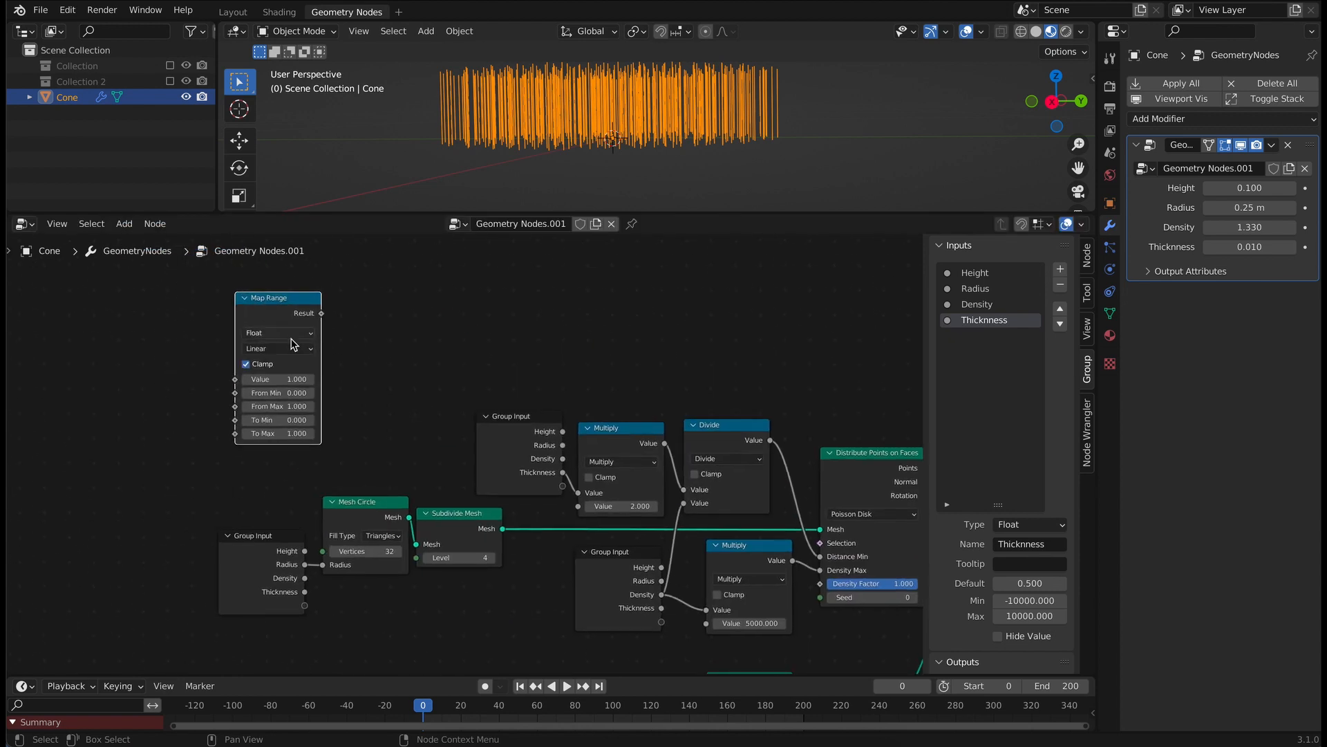
Step: Set the Map Range interpolation to Smooth Step and link its Result to the Density Factor of Distribute Points on Faces
left_click(280, 349)
left_click(313, 389)
left_click_drag(305, 311, 419, 354)
middle_click_drag(633, 346, 414, 315)
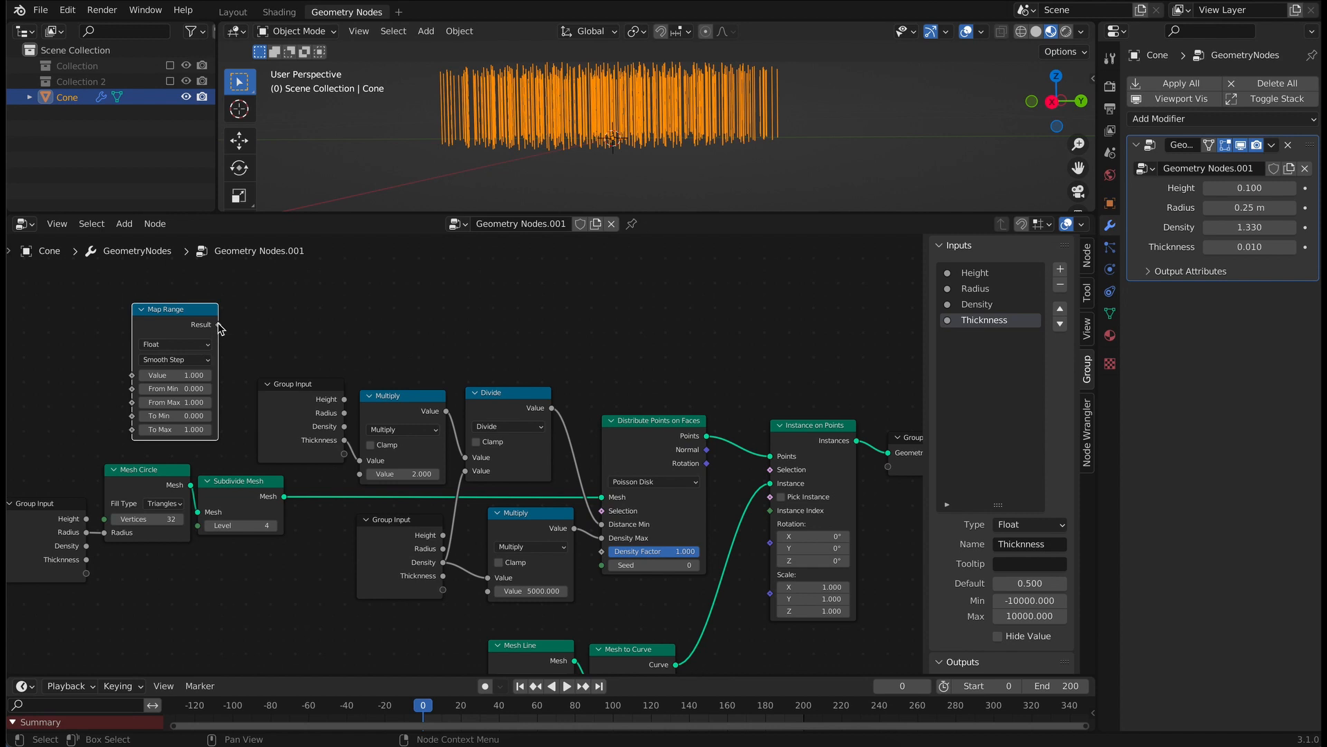
left_click_drag(219, 327, 602, 551)
Step: Add a Vector Math node set to Length beside Map Range and link its output to the Map Range Value
middle_click_drag(349, 337, 541, 336)
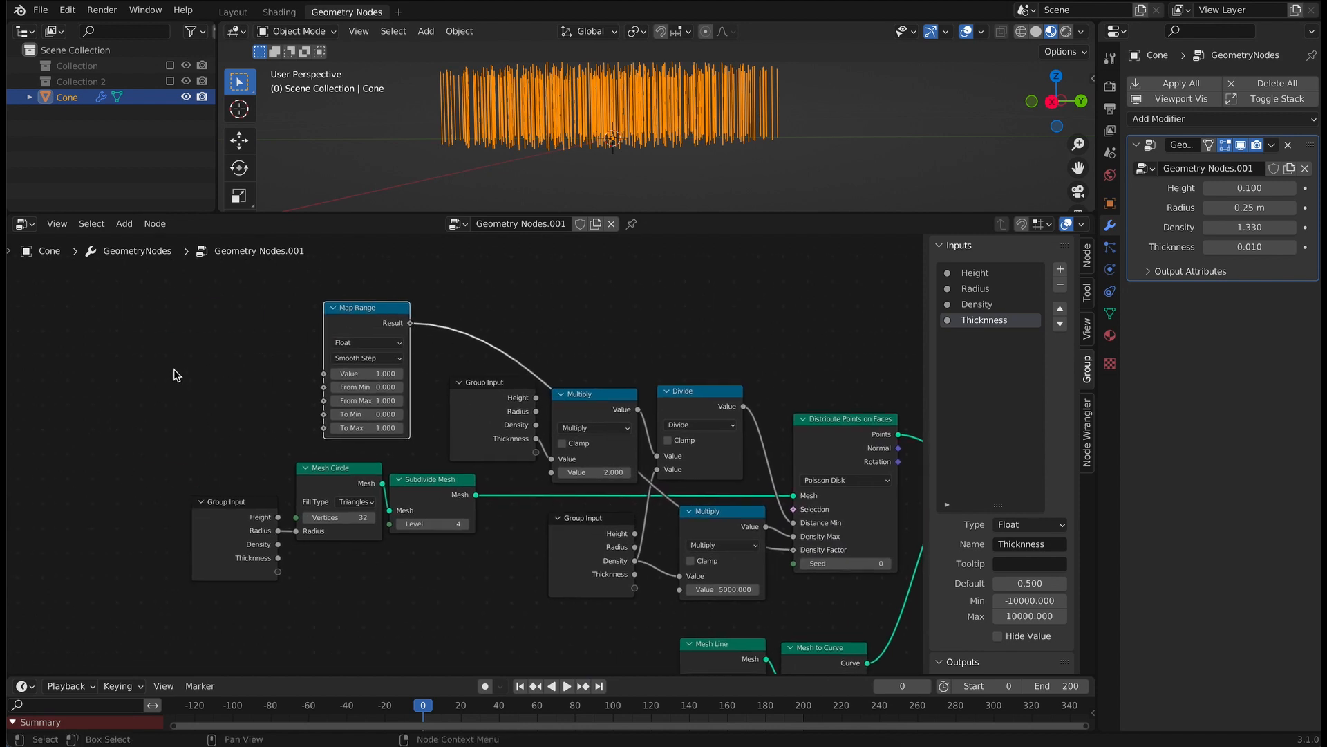
key("shift+a")
mouse_move(201, 503)
left_click(280, 548)
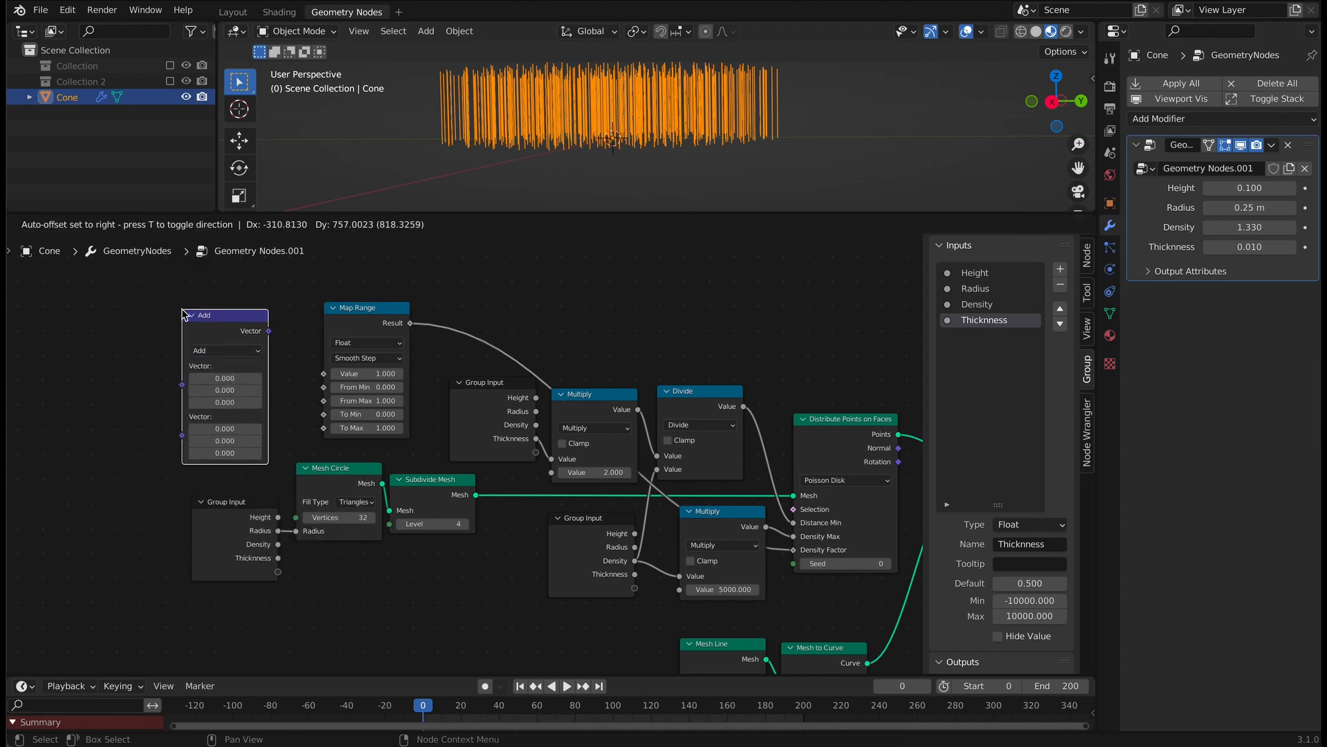
left_click(185, 314)
left_click(225, 351)
left_click(228, 496)
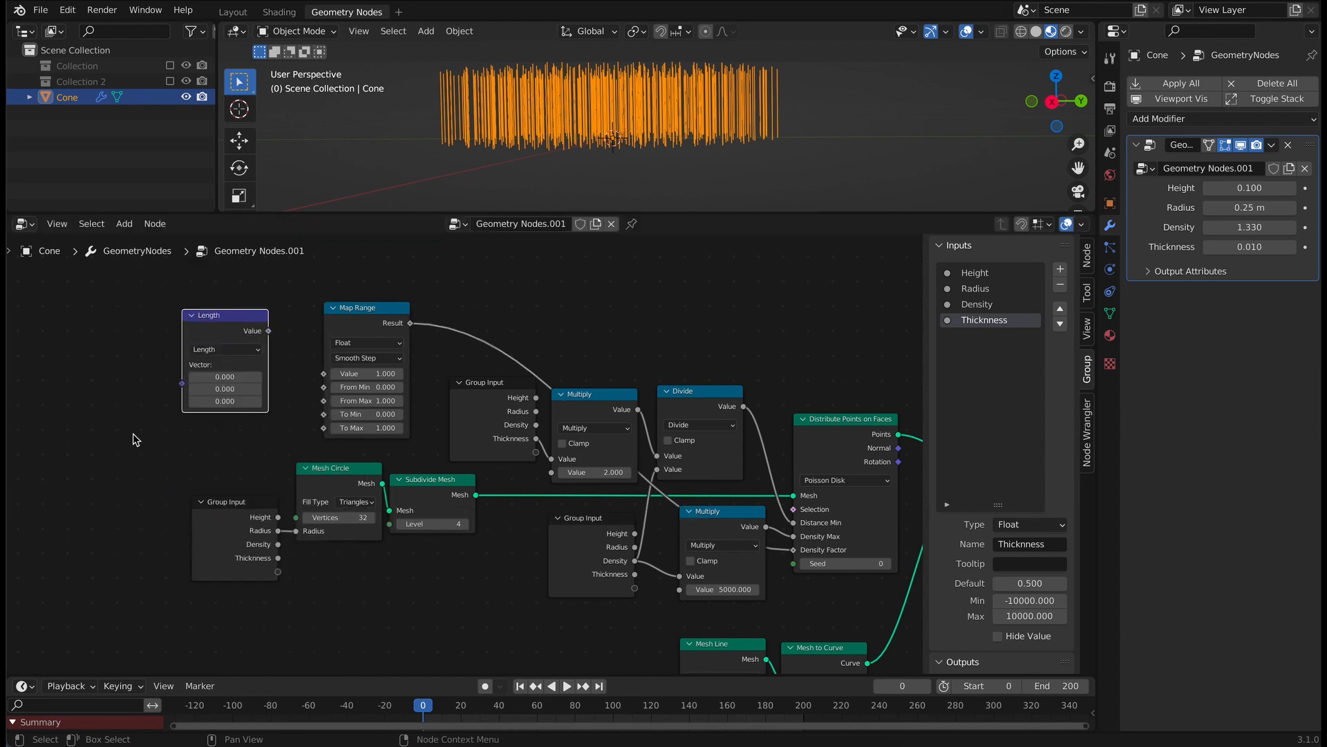
scroll(49, 318, "up", 2)
left_click_drag(372, 332, 453, 398)
left_click_drag(314, 324, 361, 313)
Step: Add a Position node, link it to the Length node's Vector input and align it beside that node
key("shift+a")
type("posi")
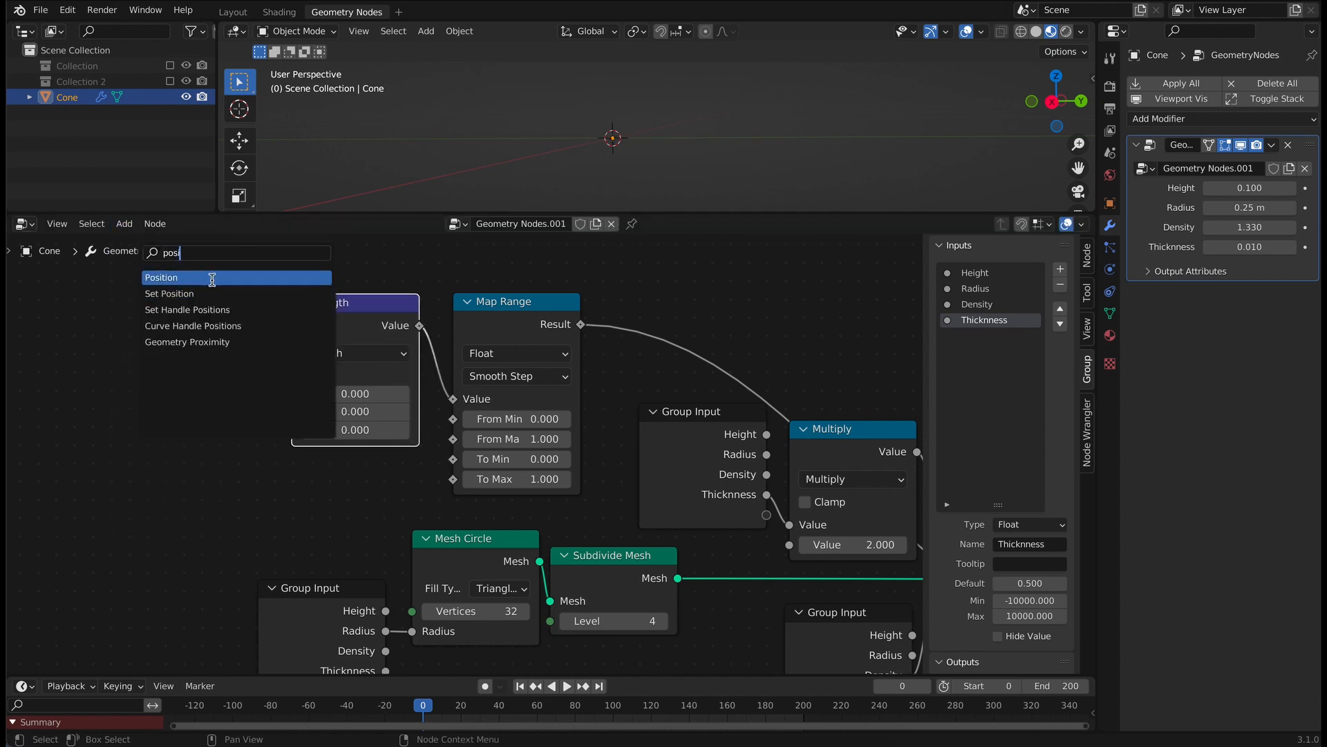
left_click(212, 279)
left_click(149, 385)
left_click_drag(195, 393, 291, 401)
left_click_drag(160, 371, 229, 321)
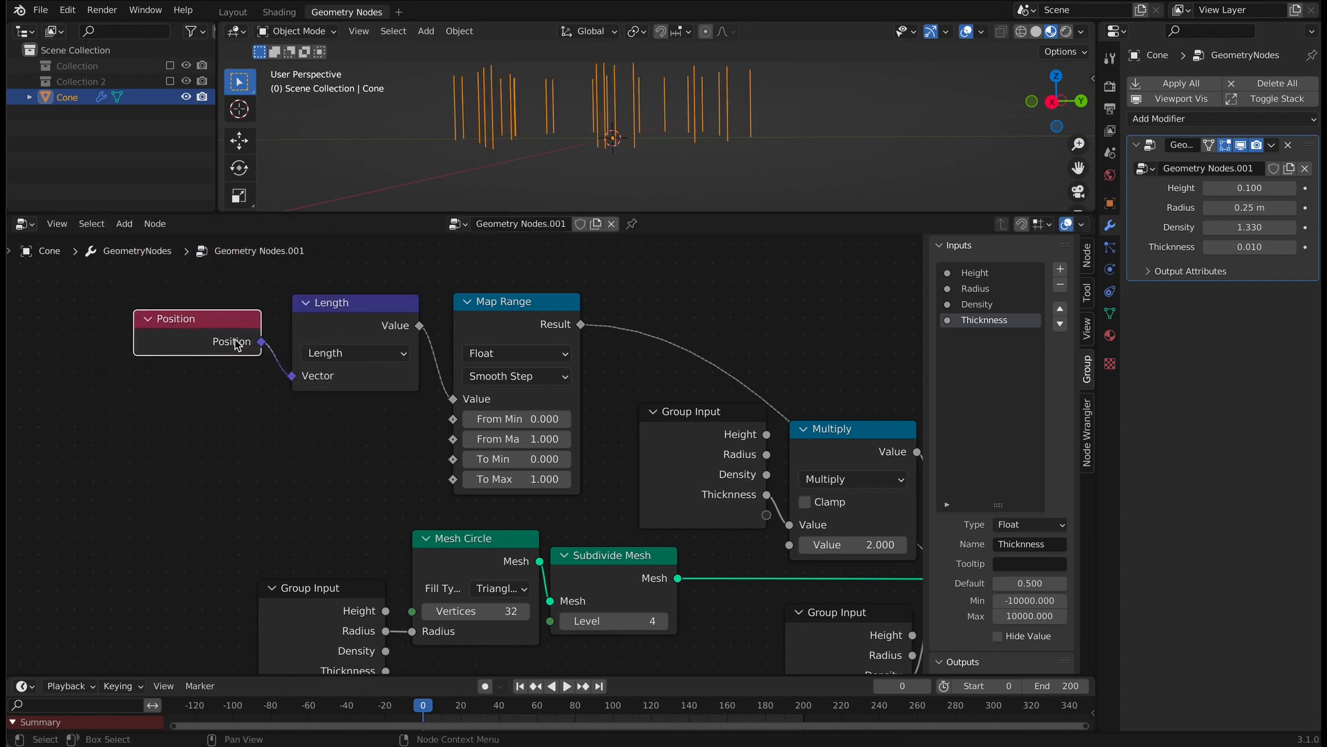
Step: Link the circle's Group Input Radius to the Map Range From Max, and set To Min to 1 and To Max to 0.3
left_click_drag(373, 588, 453, 440)
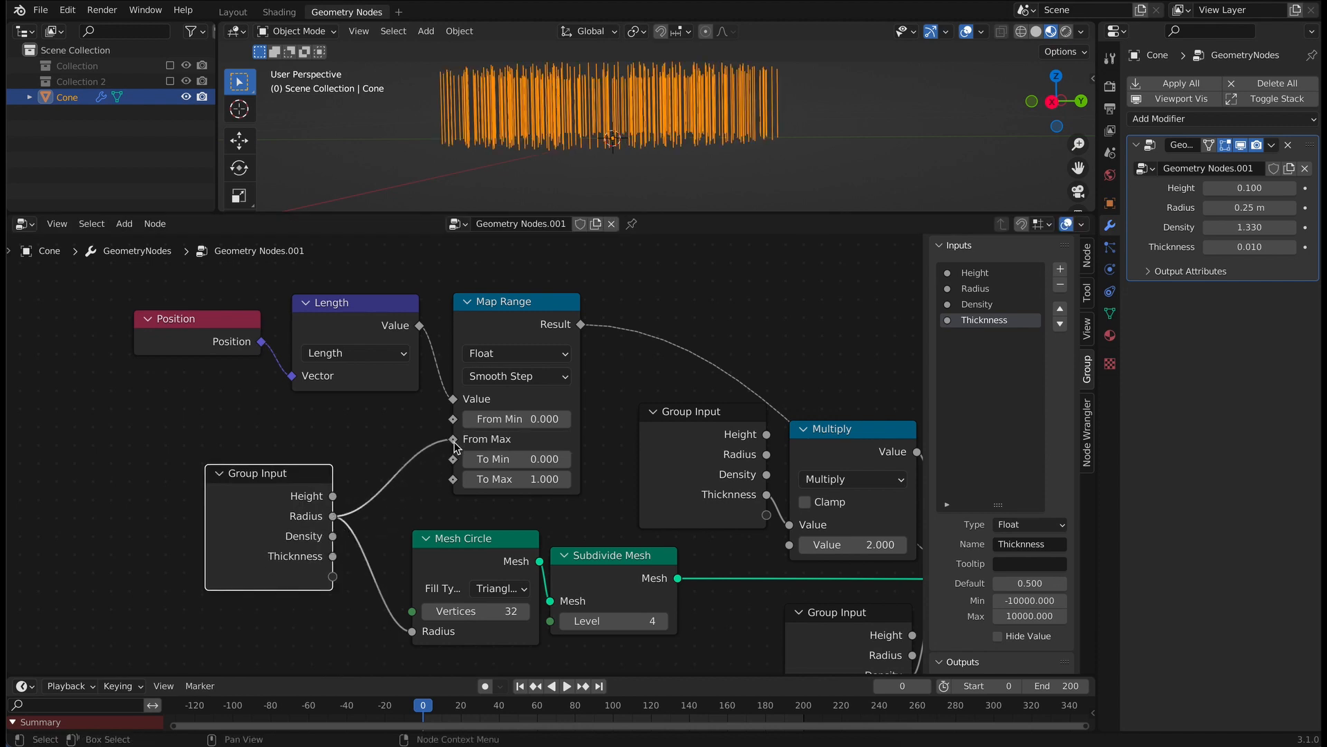
left_click(525, 459)
type("1")
key("Return")
left_click(538, 478)
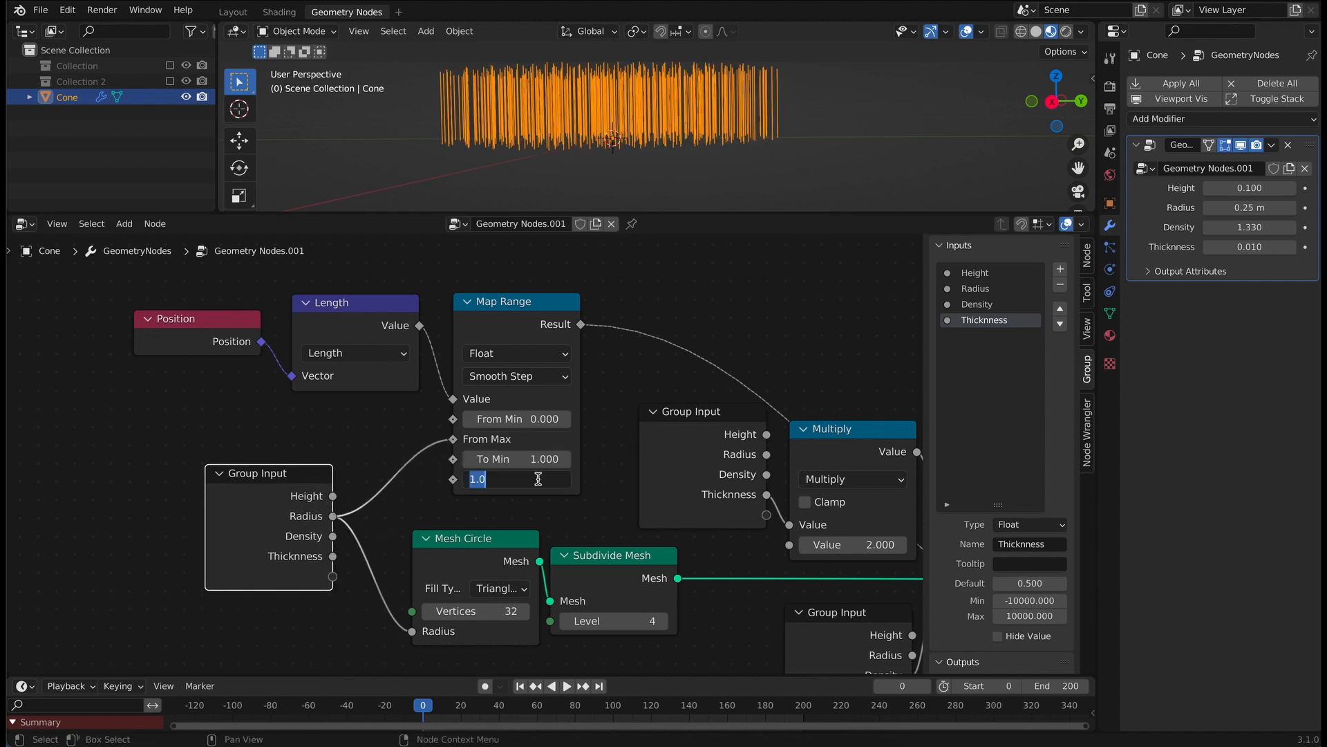
type("0.3")
key("Return")
left_click(182, 522)
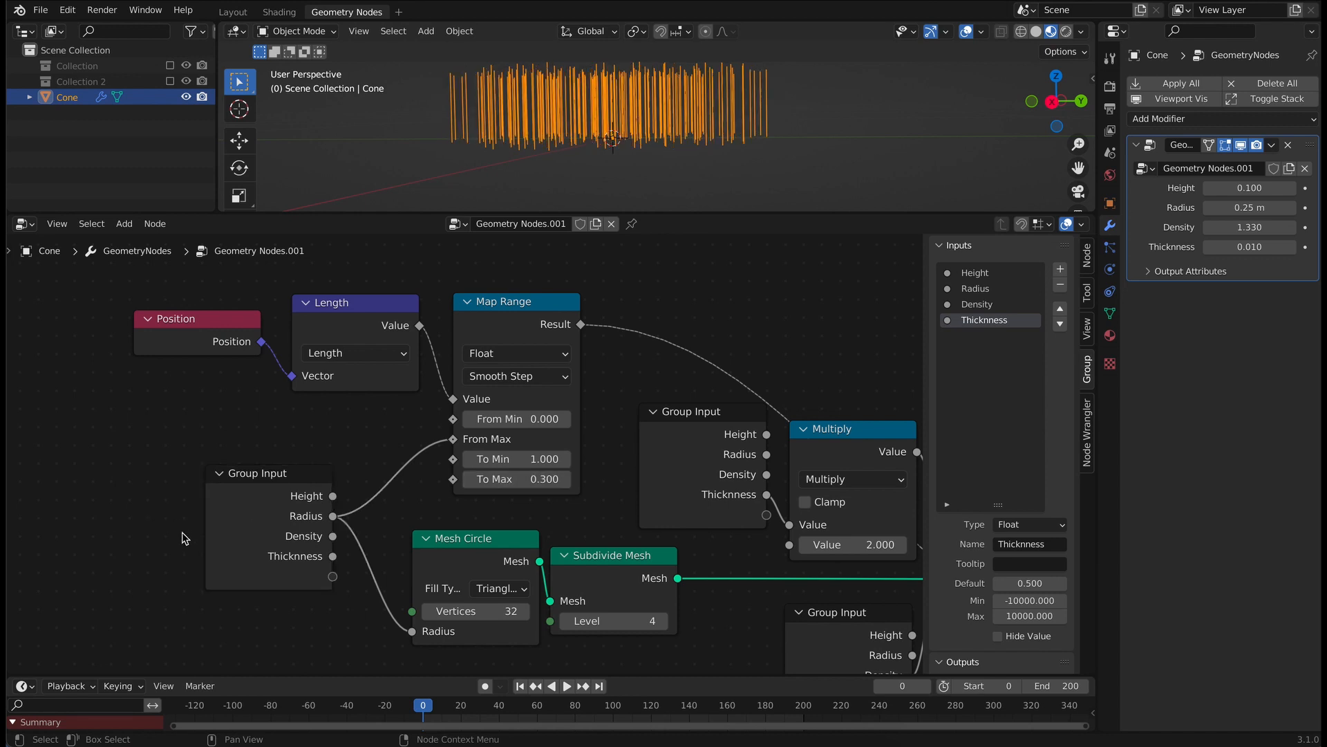
scroll(181, 537, "down", 2)
scroll(185, 541, "down", 2)
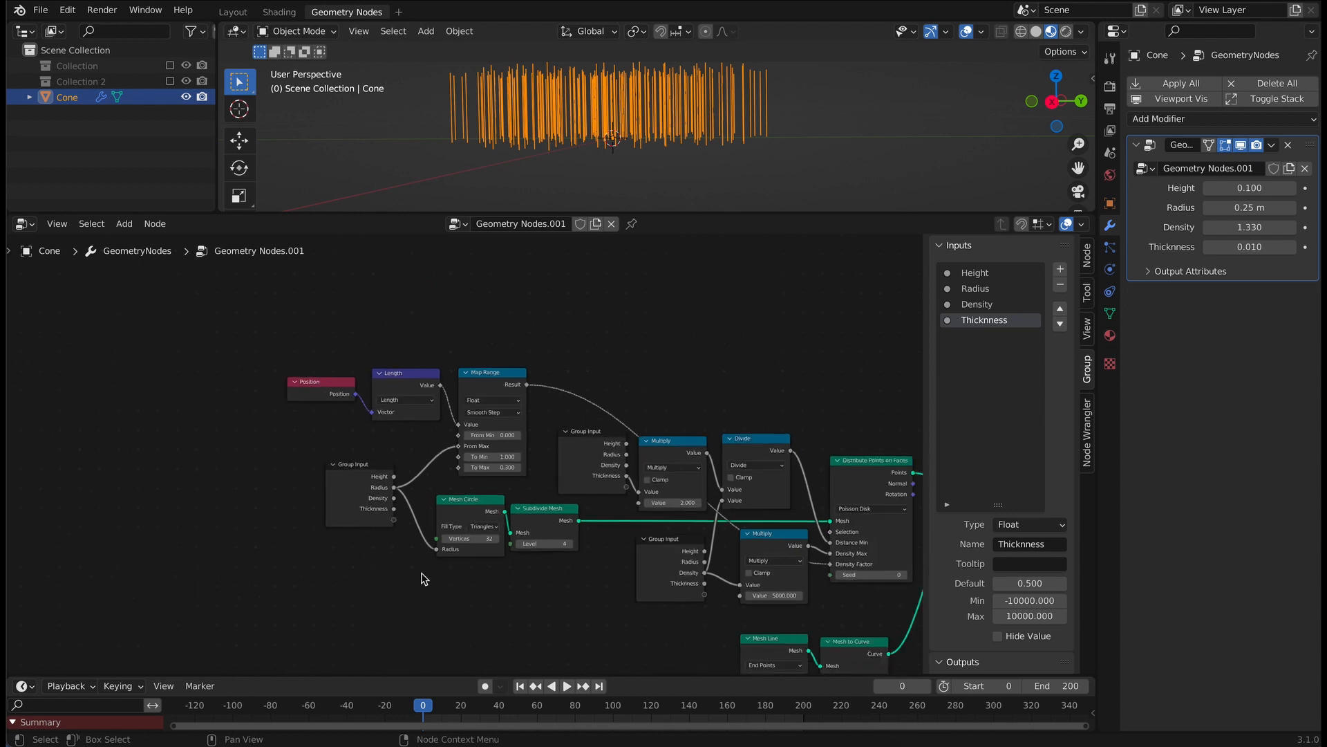
middle_click_drag(424, 578, 197, 503)
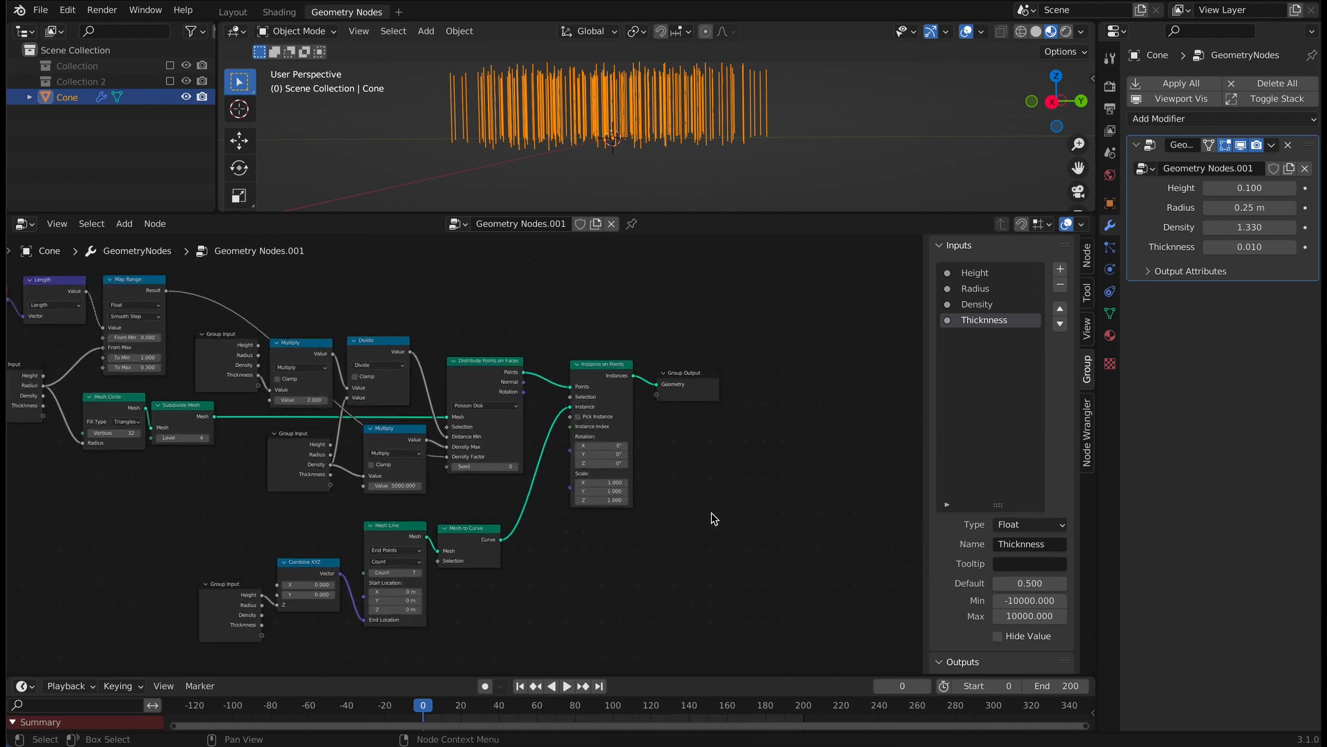
Step: Move Group Output away from Instance on Points and insert a Scale Instances node between them
middle_click_drag(712, 512, 648, 533)
left_click_drag(619, 397, 869, 388)
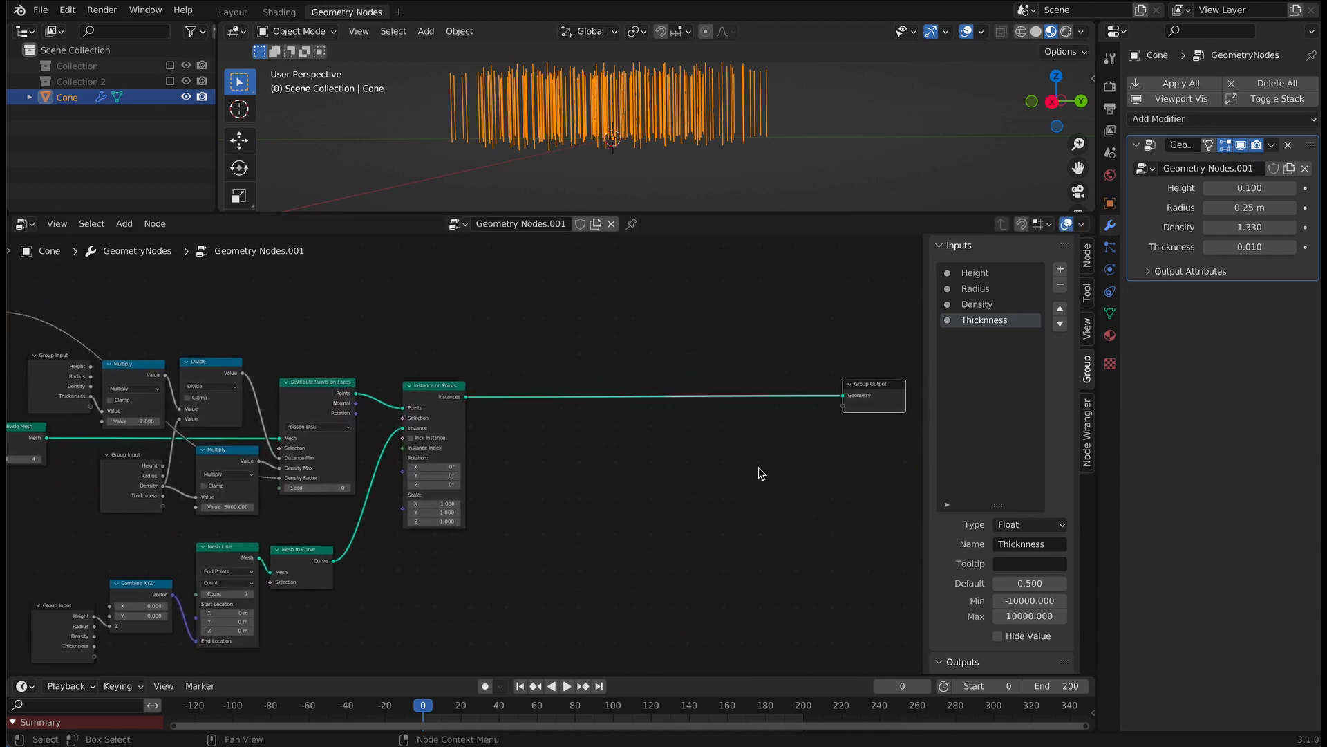
scroll(610, 474, "up", 1)
scroll(607, 468, "up", 1)
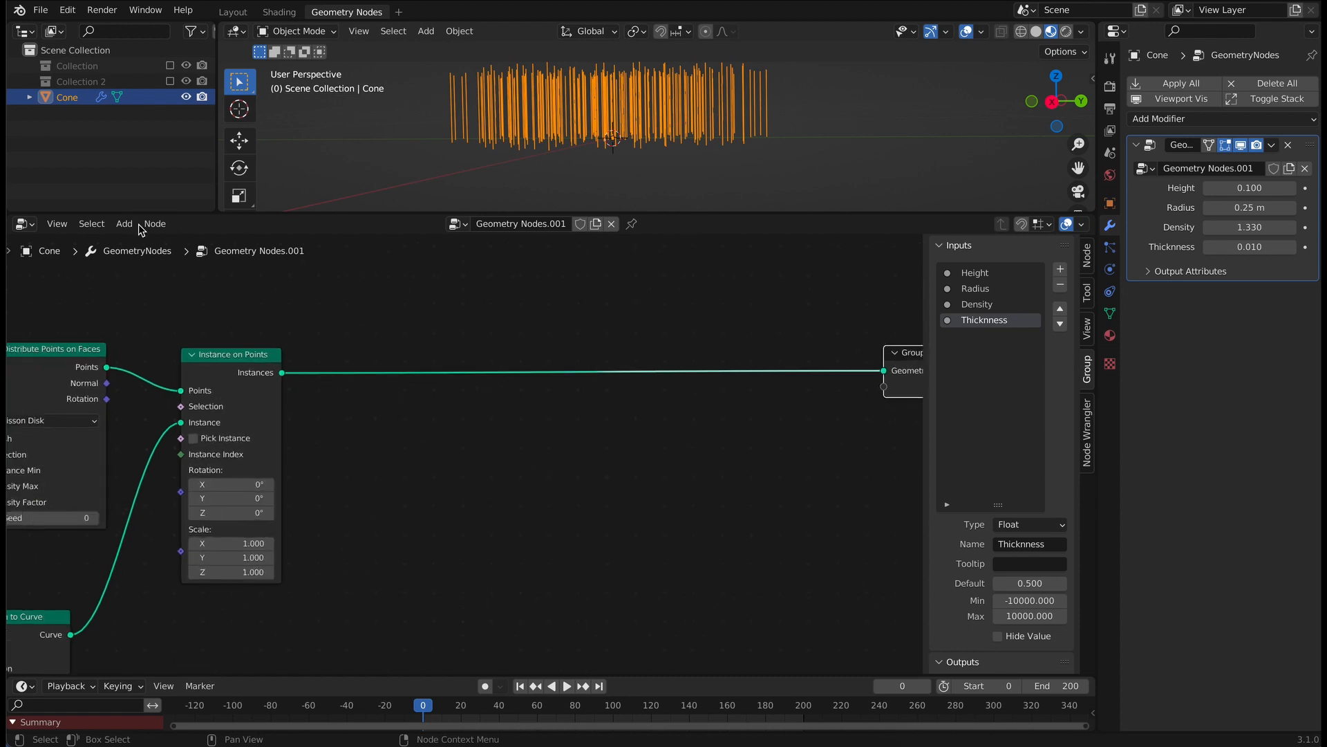
key("shift+a")
type("sc")
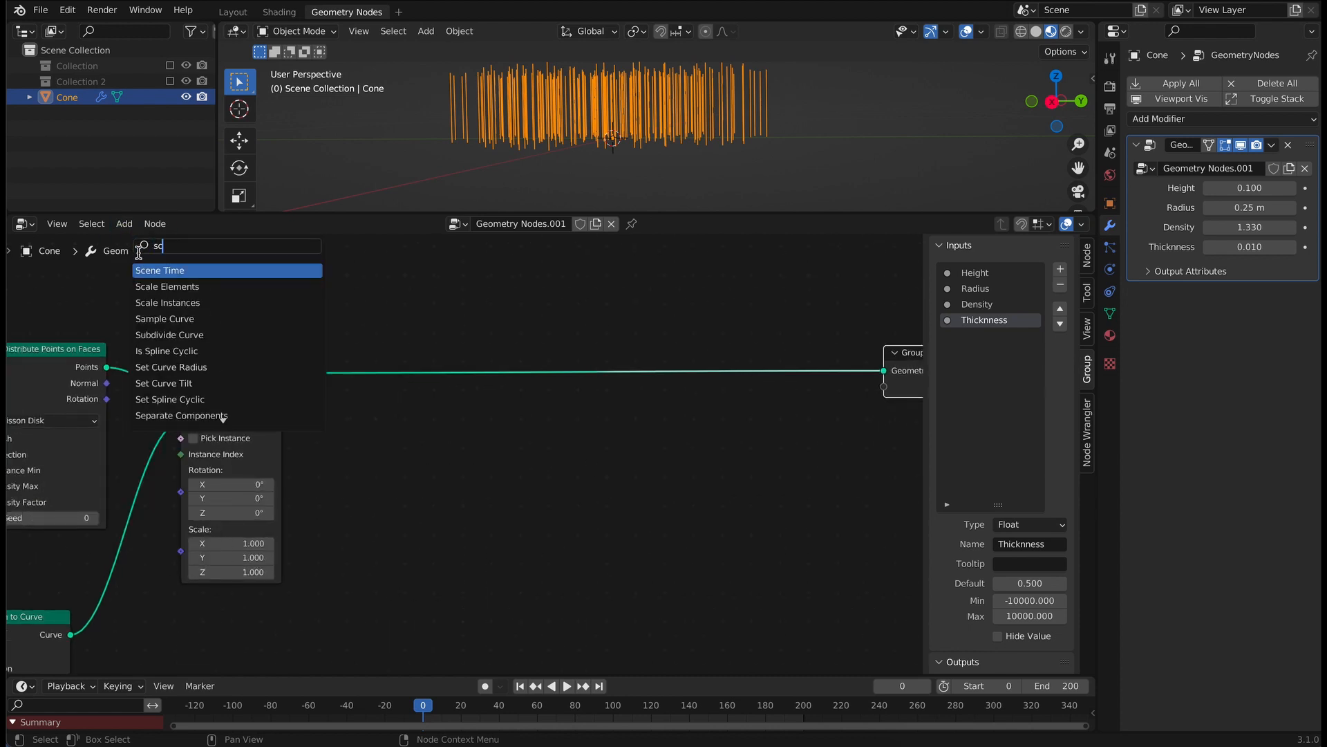
left_click(167, 302)
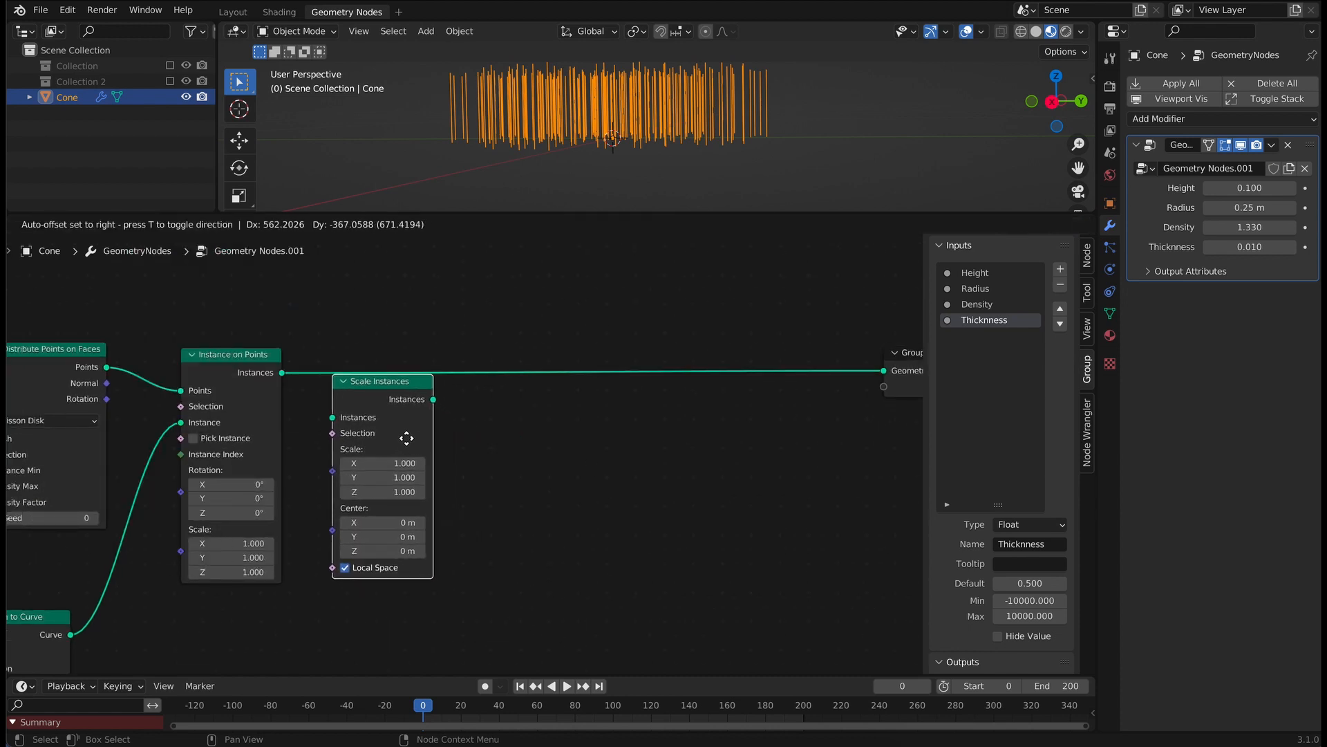
left_click(389, 407)
mouse_move(329, 349)
left_mouse_down()
mouse_move(348, 355)
mouse_move(330, 352)
left_mouse_up()
Step: Insert a Set Position node between Scale Instances and Group Output, leaving space after Scale Instances
middle_click_drag(577, 449, 419, 429)
left_click_drag(759, 331, 836, 332)
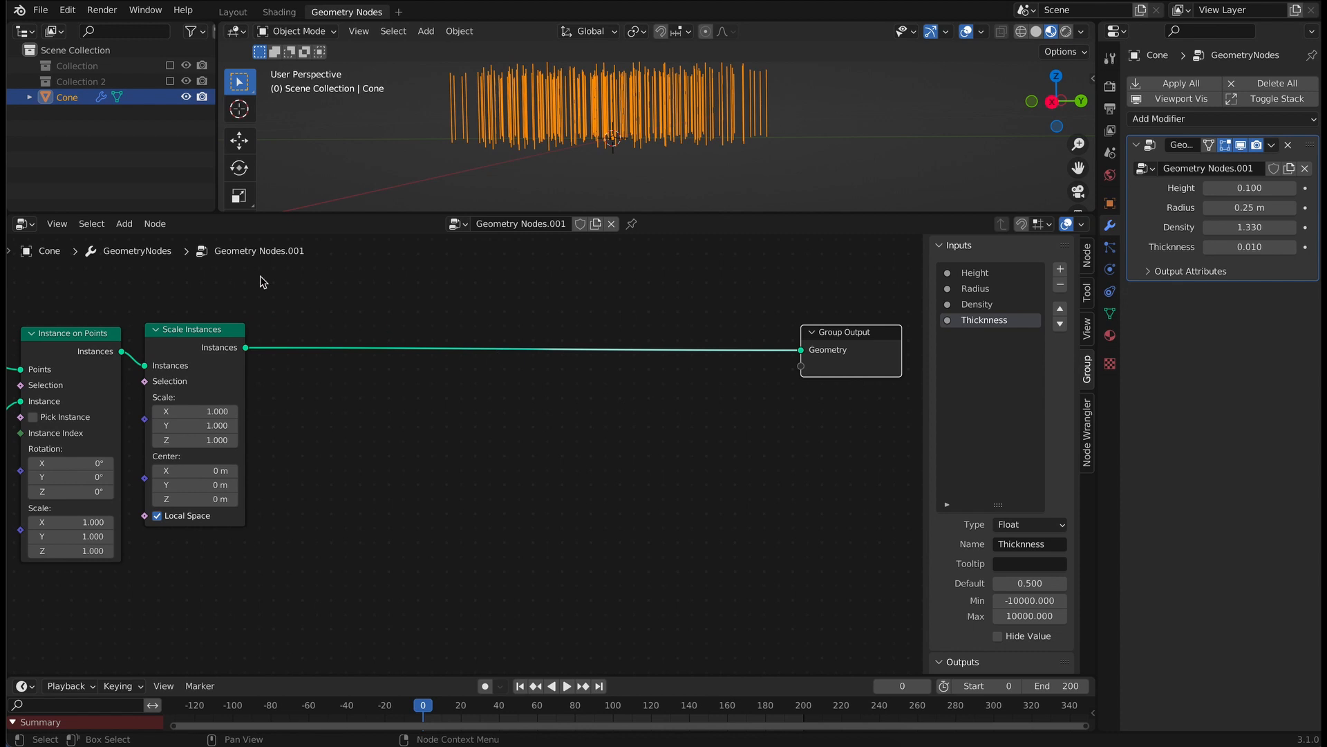
left_click(124, 223)
type("setp")
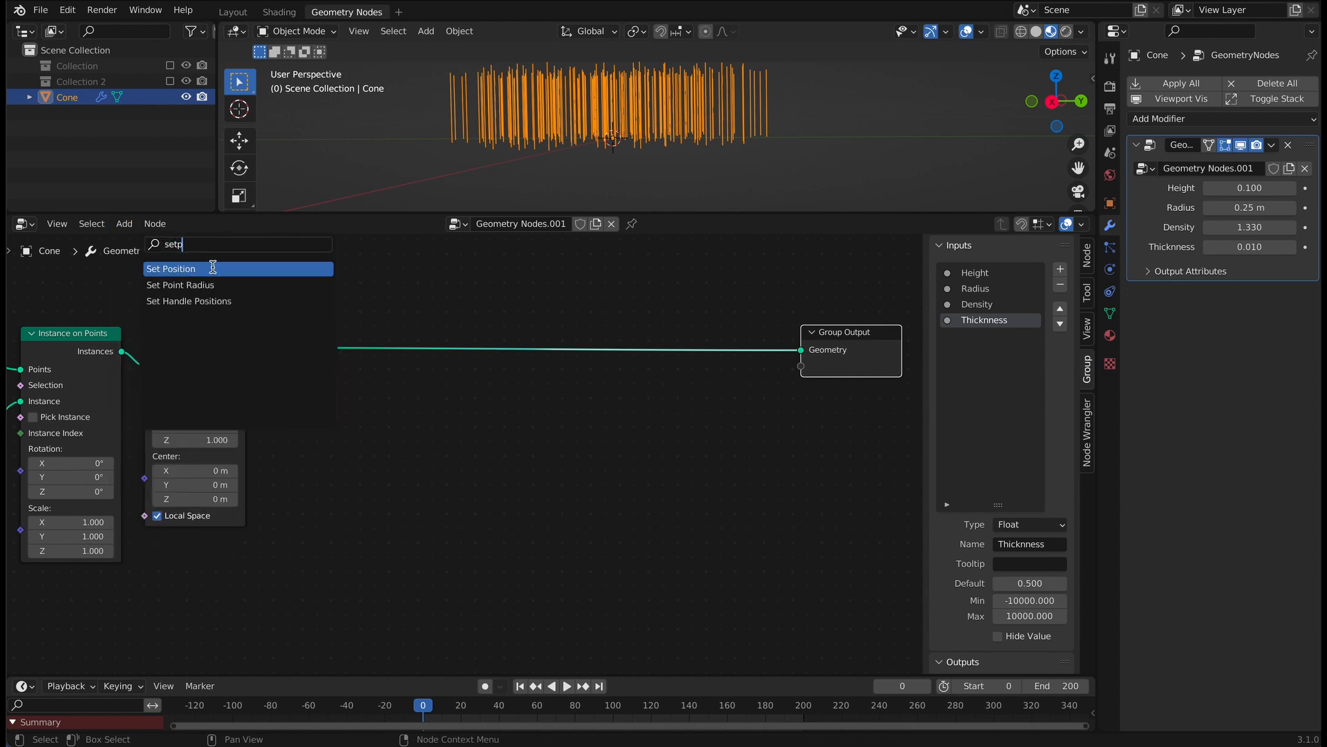
left_click(213, 268)
left_click(694, 349)
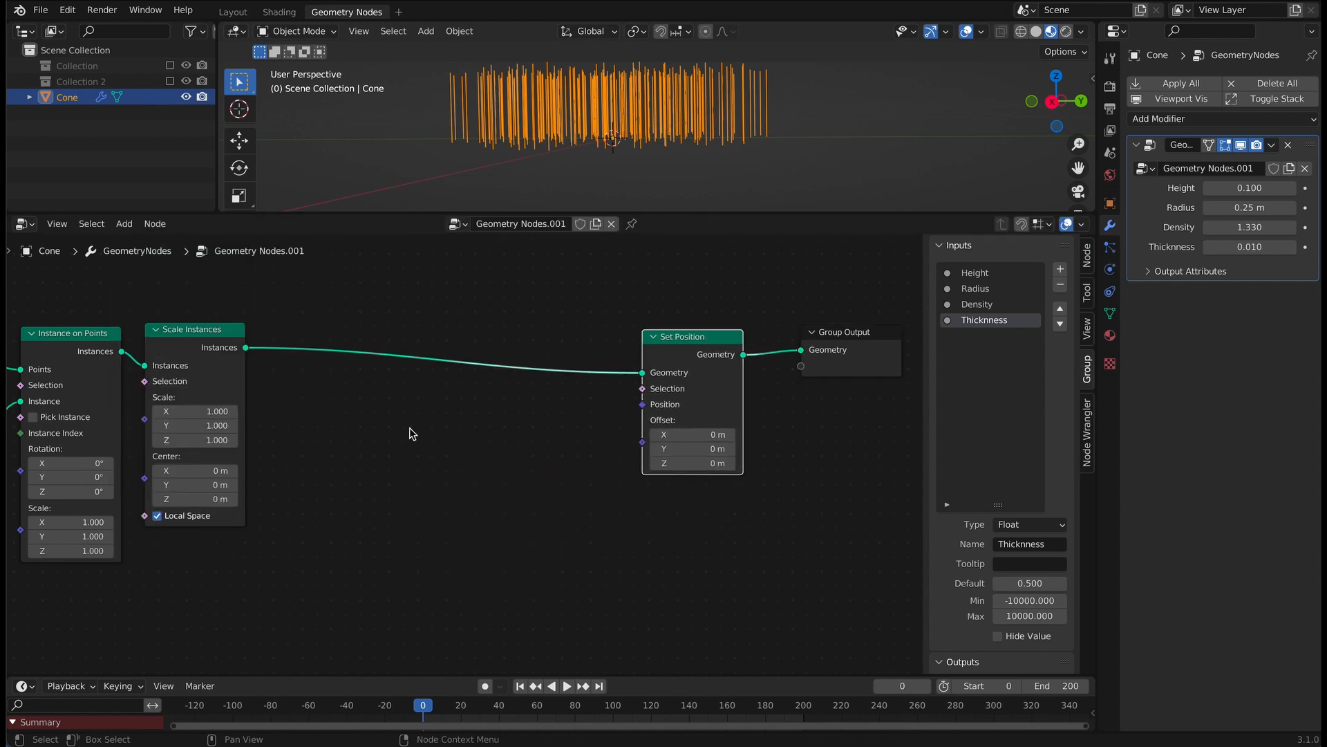
Step: Insert a Realize Instances node between Scale Instances and Set Position
left_click(124, 223)
type("rea")
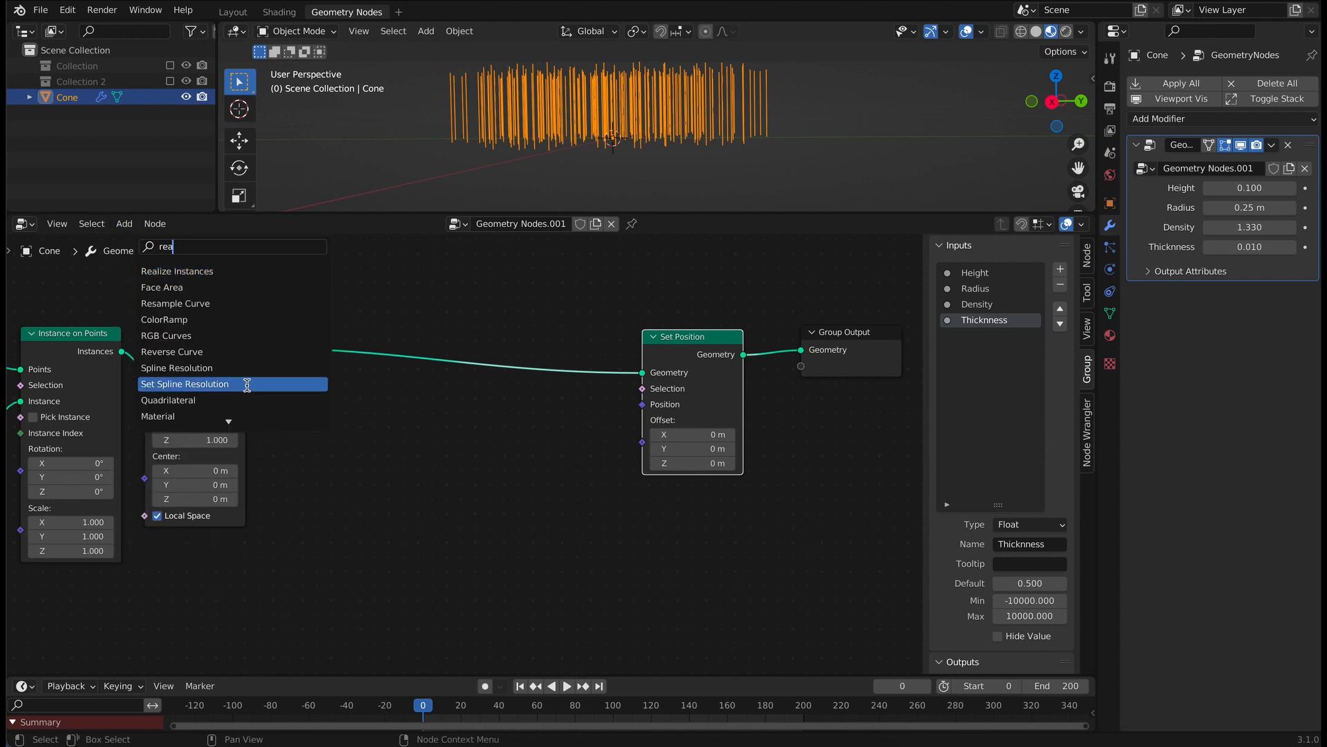
scroll(246, 385, "down", 6)
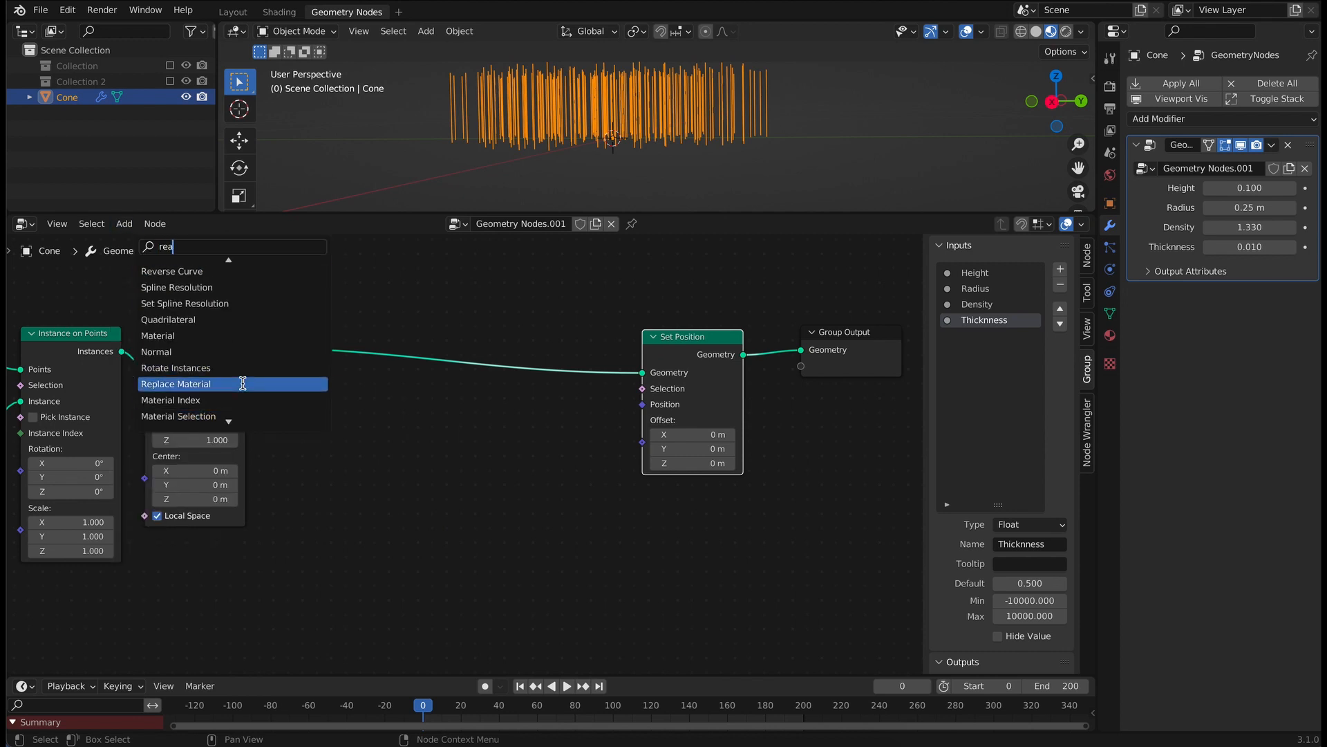
scroll(243, 384, "up", 11)
scroll(242, 344, "down", 20)
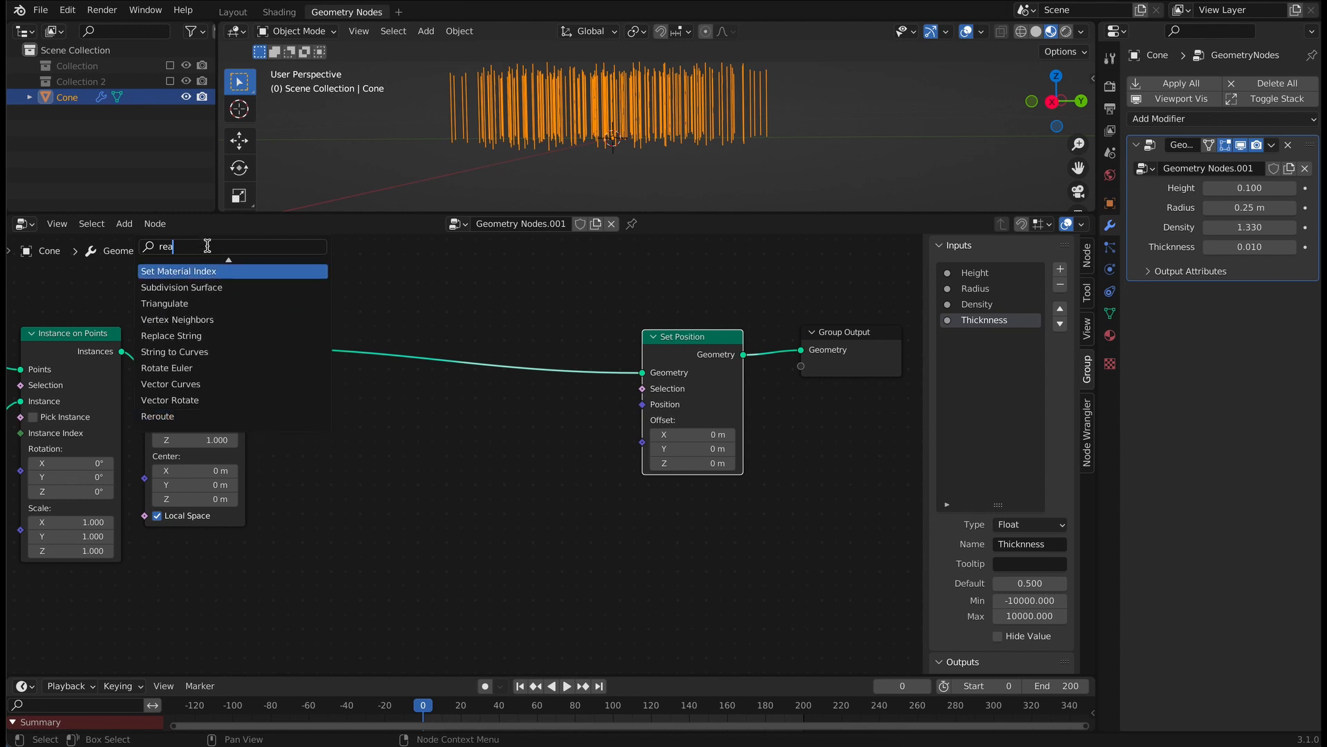
type("l")
left_click(232, 274)
left_click(490, 376)
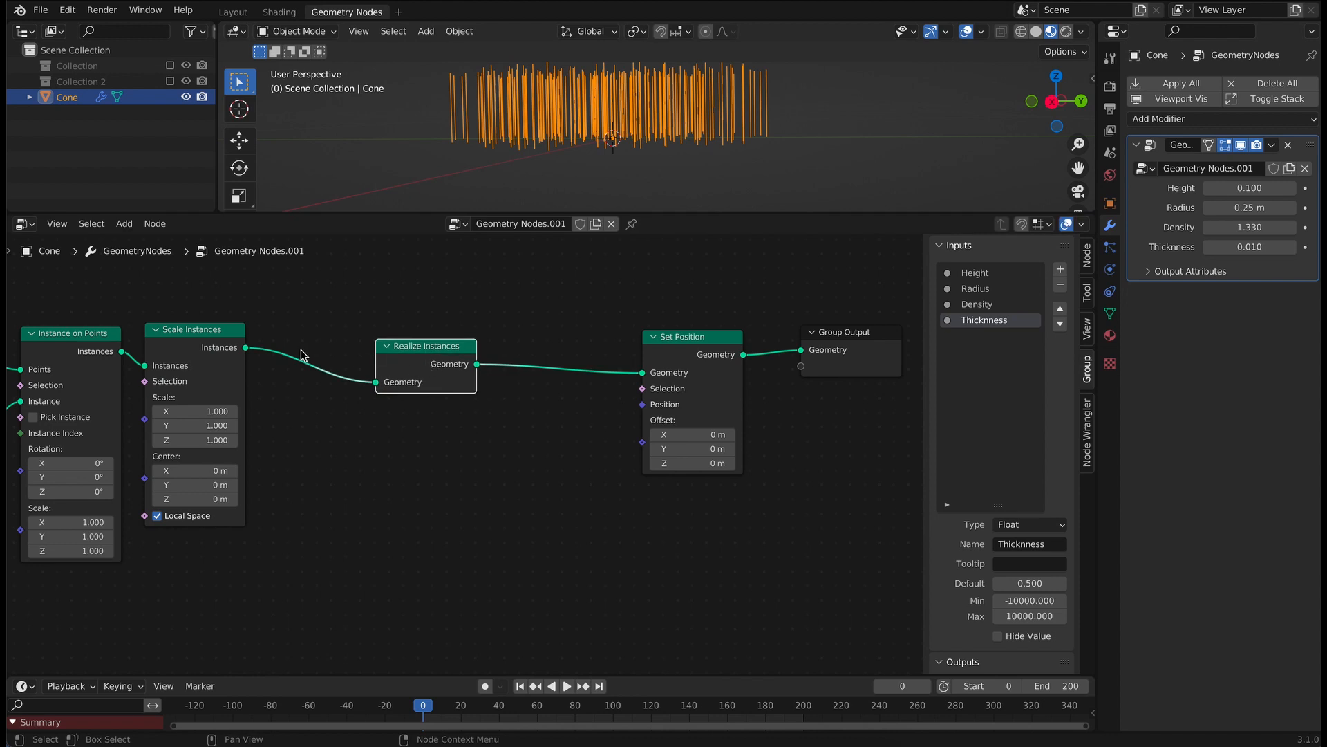
Step: Add a Capture Attribute node set to Vector and Instance, and insert it between Scale Instances and Realize Instances
left_click(125, 223)
mouse_move(152, 266)
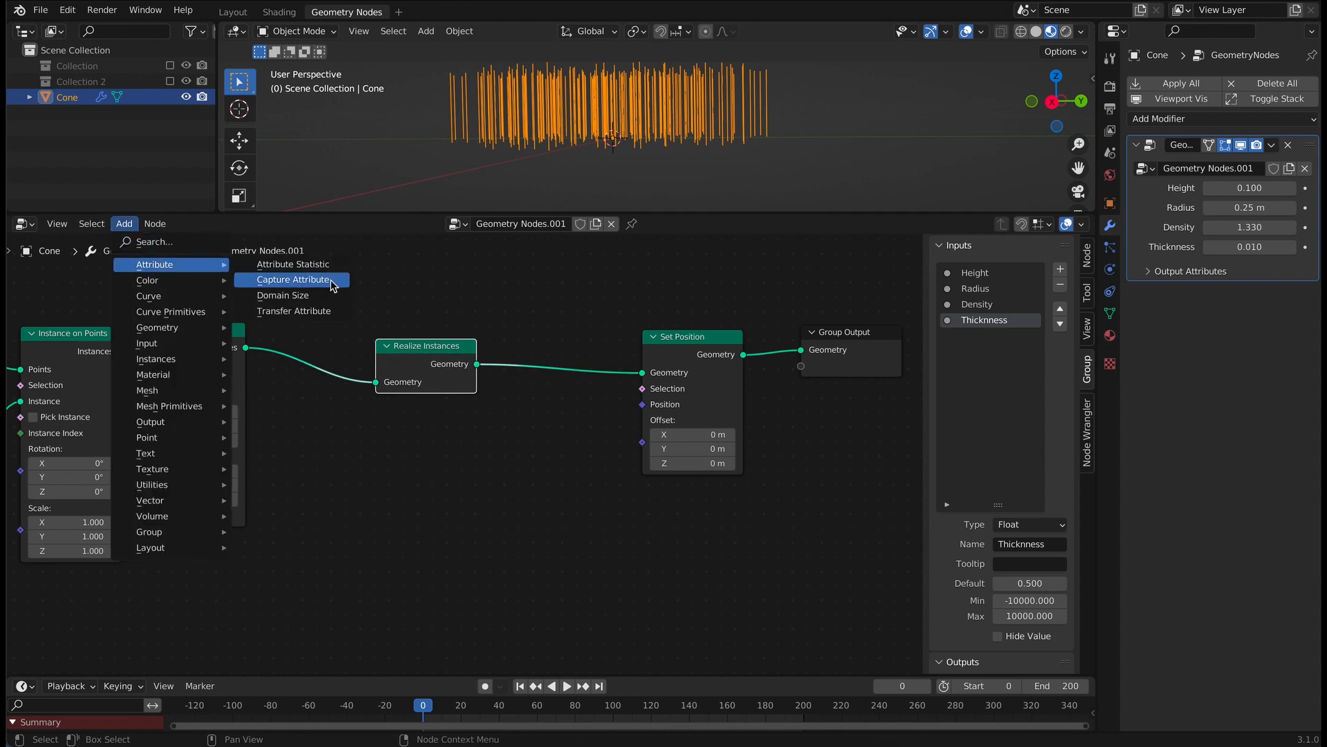
left_click(334, 284)
left_click(427, 452)
left_click(394, 496)
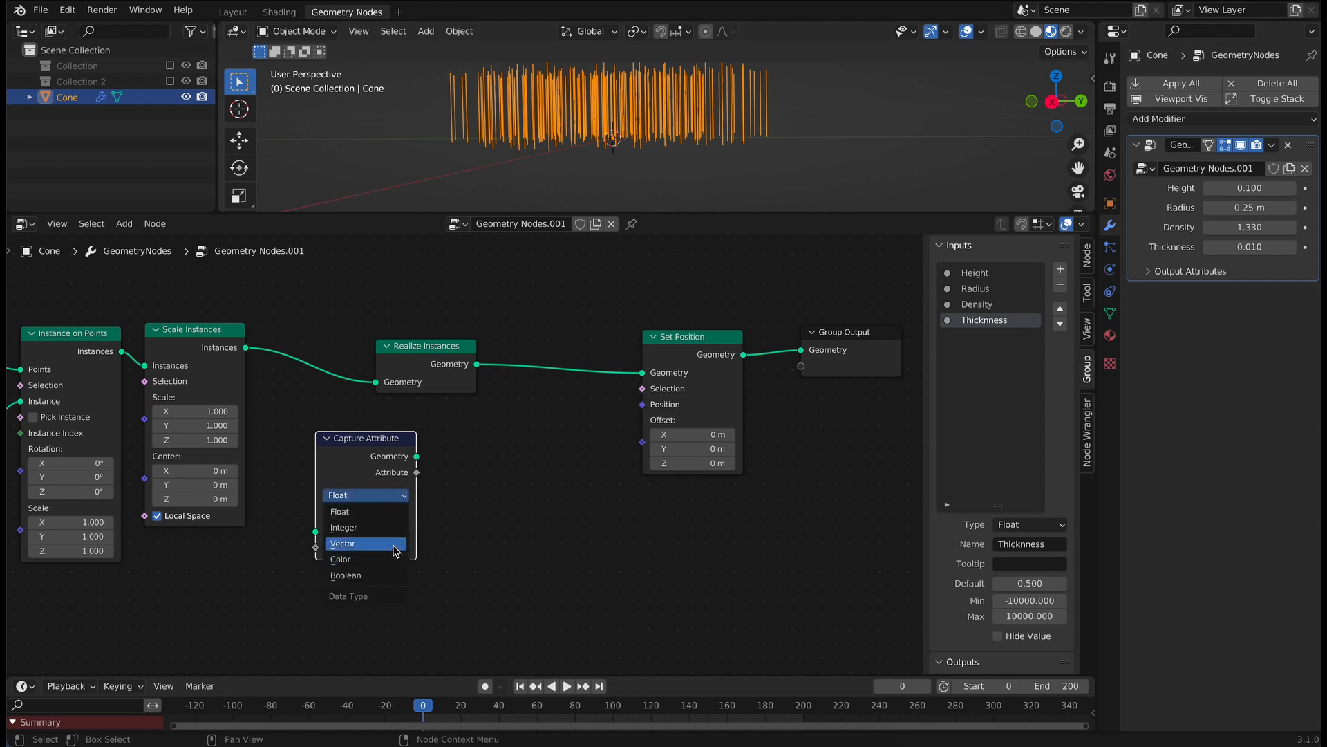
left_click(394, 545)
left_click(392, 513)
left_click(402, 610)
left_click(509, 586)
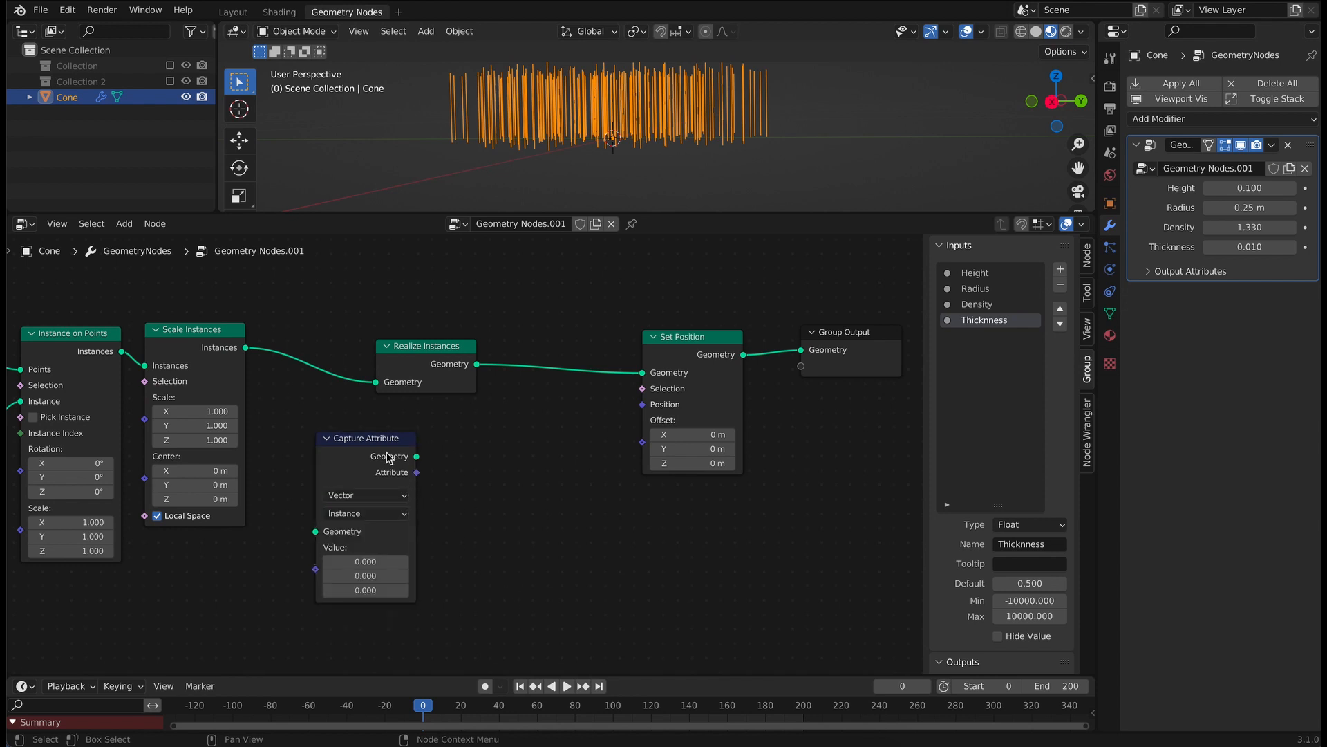
left_click_drag(389, 456, 371, 363)
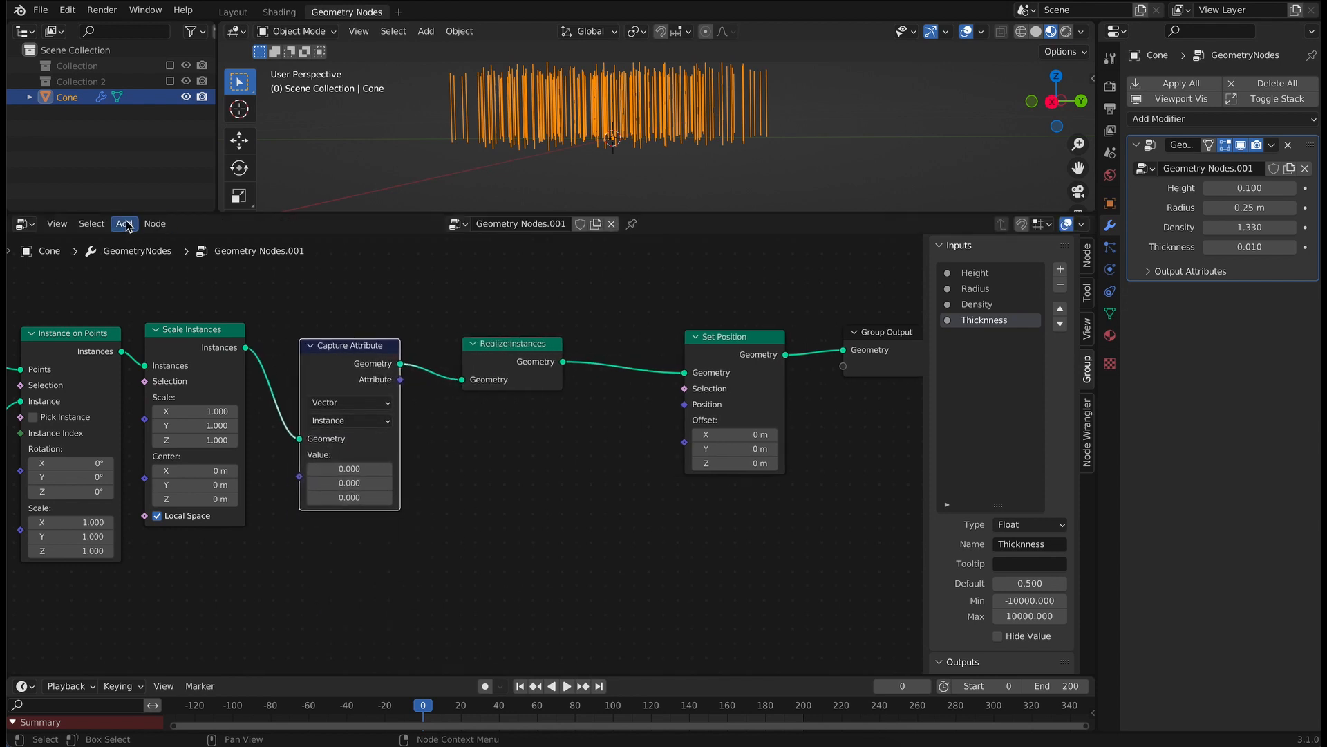
Step: Add a Position node linked to Capture Attribute's Value, and move Group Output farther from Set Position
left_click(126, 226)
type("position")
key("Return")
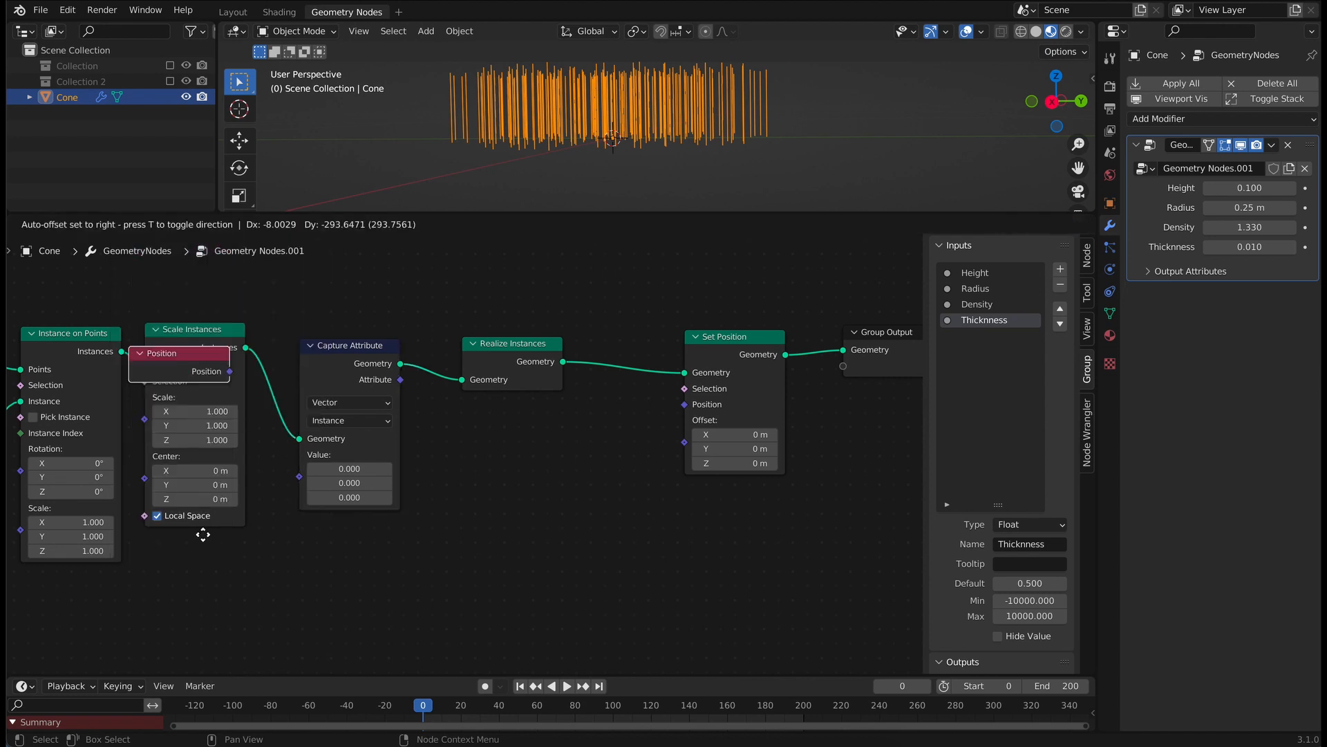
left_click(222, 615)
left_click_drag(244, 588, 299, 477)
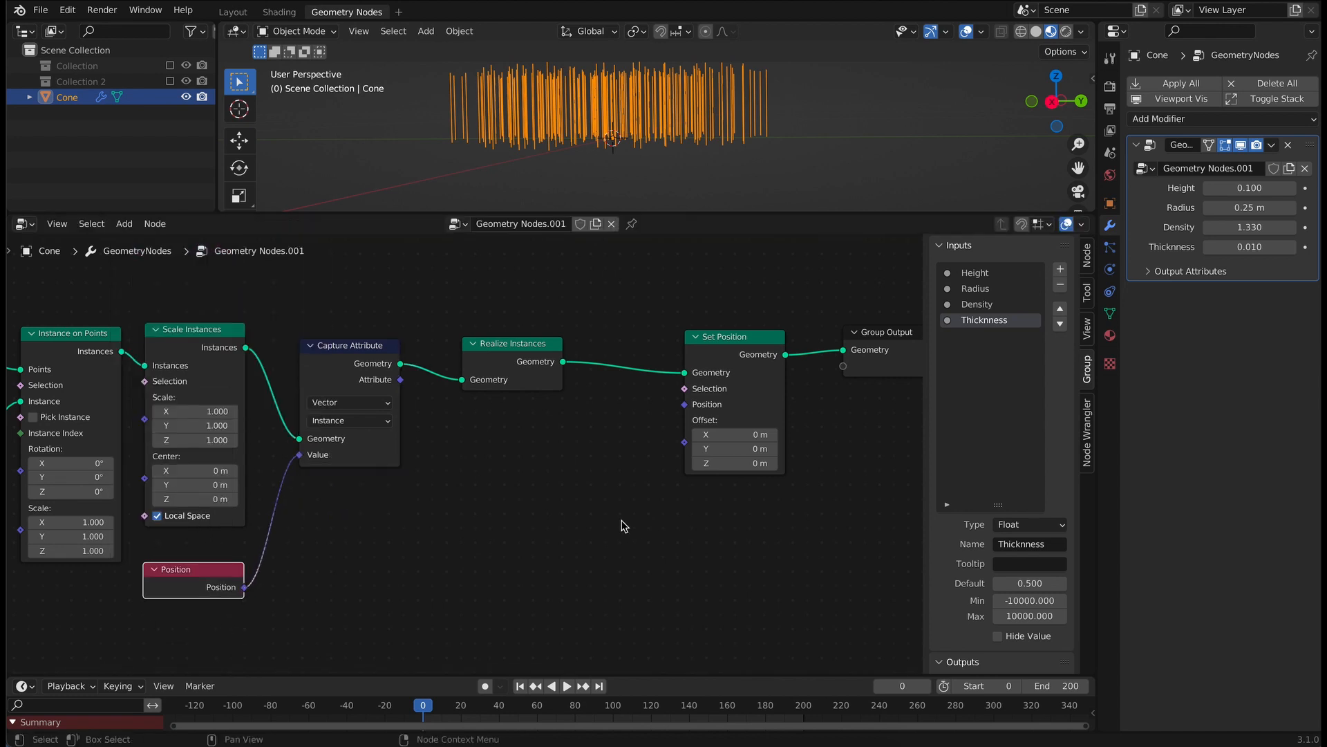
scroll(450, 578, "down", 3)
left_click_drag(588, 387, 737, 393)
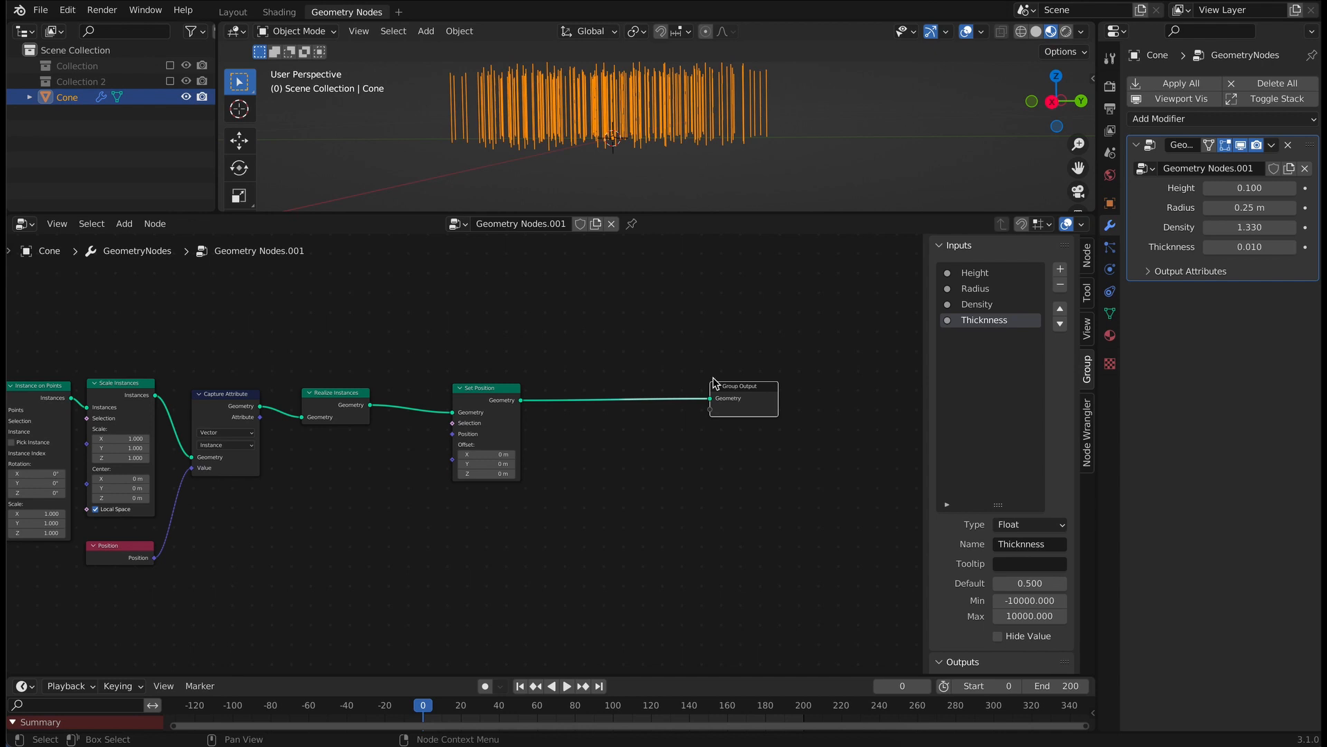
left_click(126, 227)
mouse_move(195, 312)
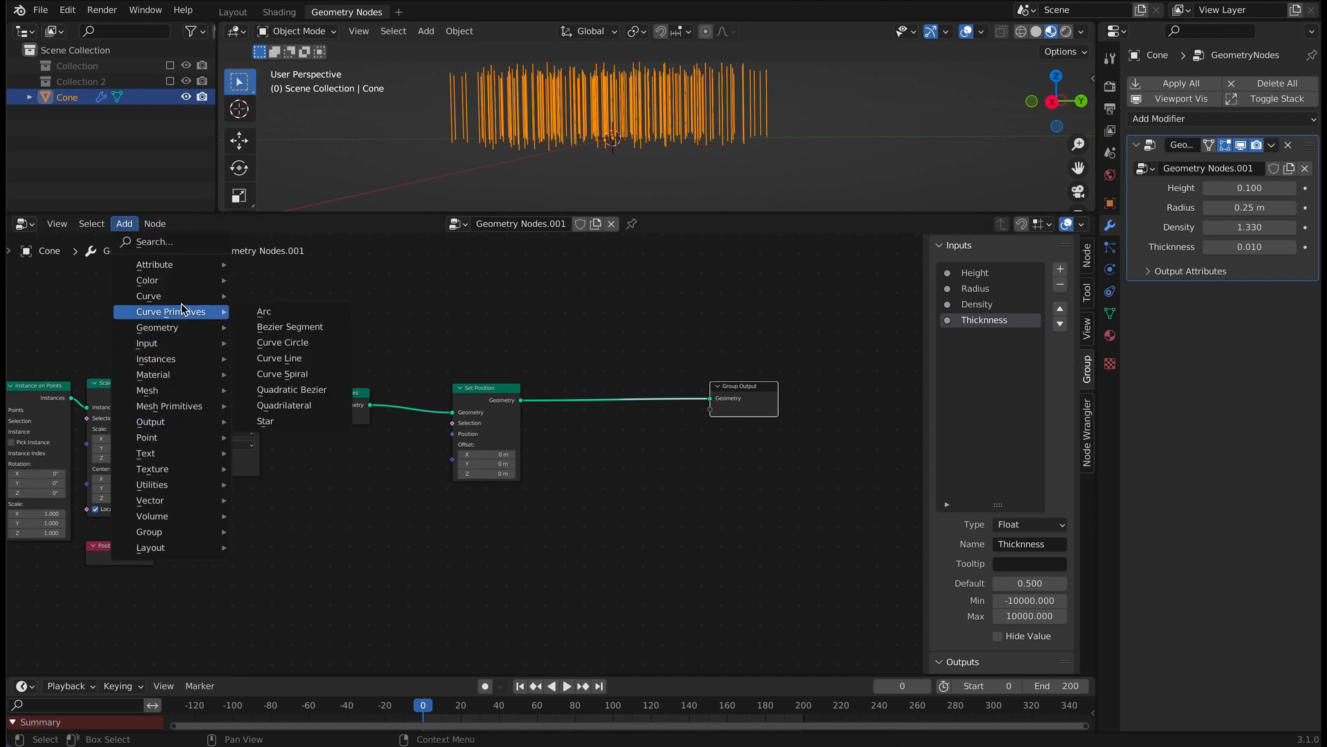
mouse_move(166, 296)
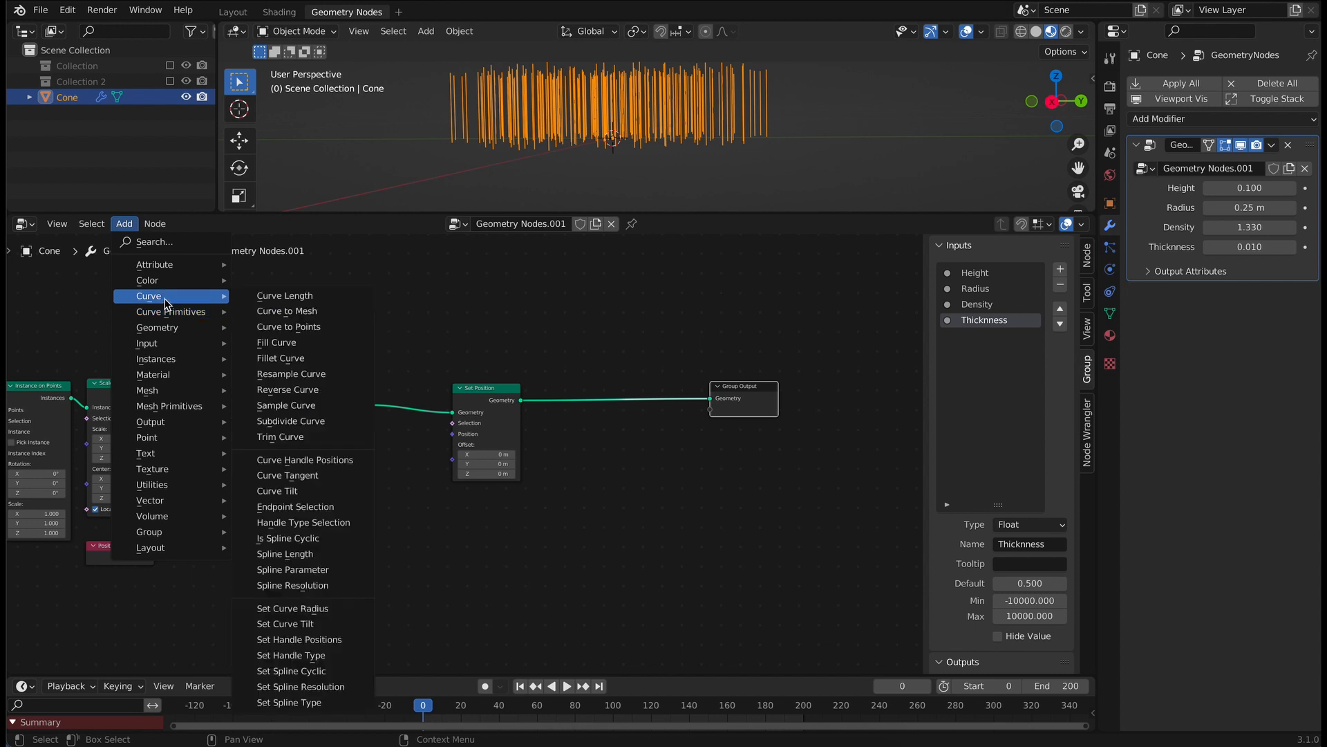
left_click(317, 325)
left_click(584, 423)
scroll(221, 280, "up", 2)
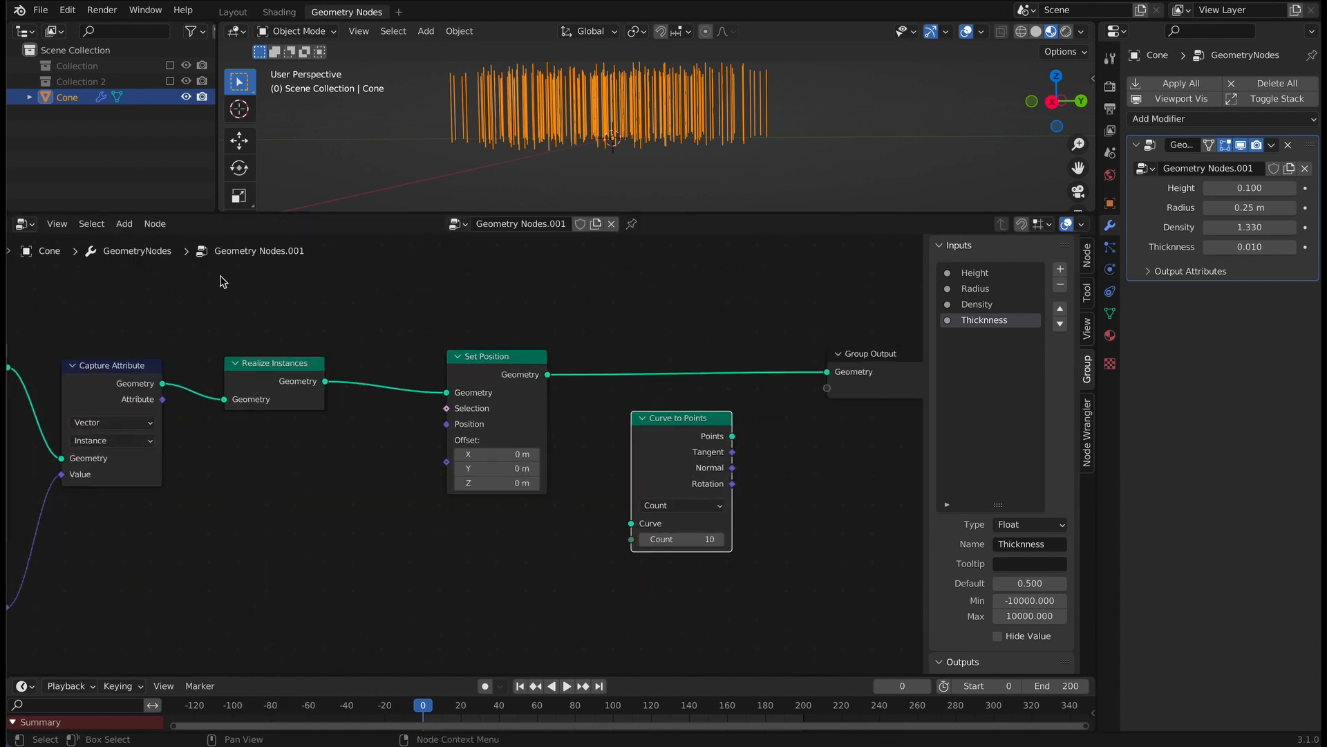
Step: Add a Curve Circle node below the Set Position node
left_click(127, 226)
mouse_move(158, 305)
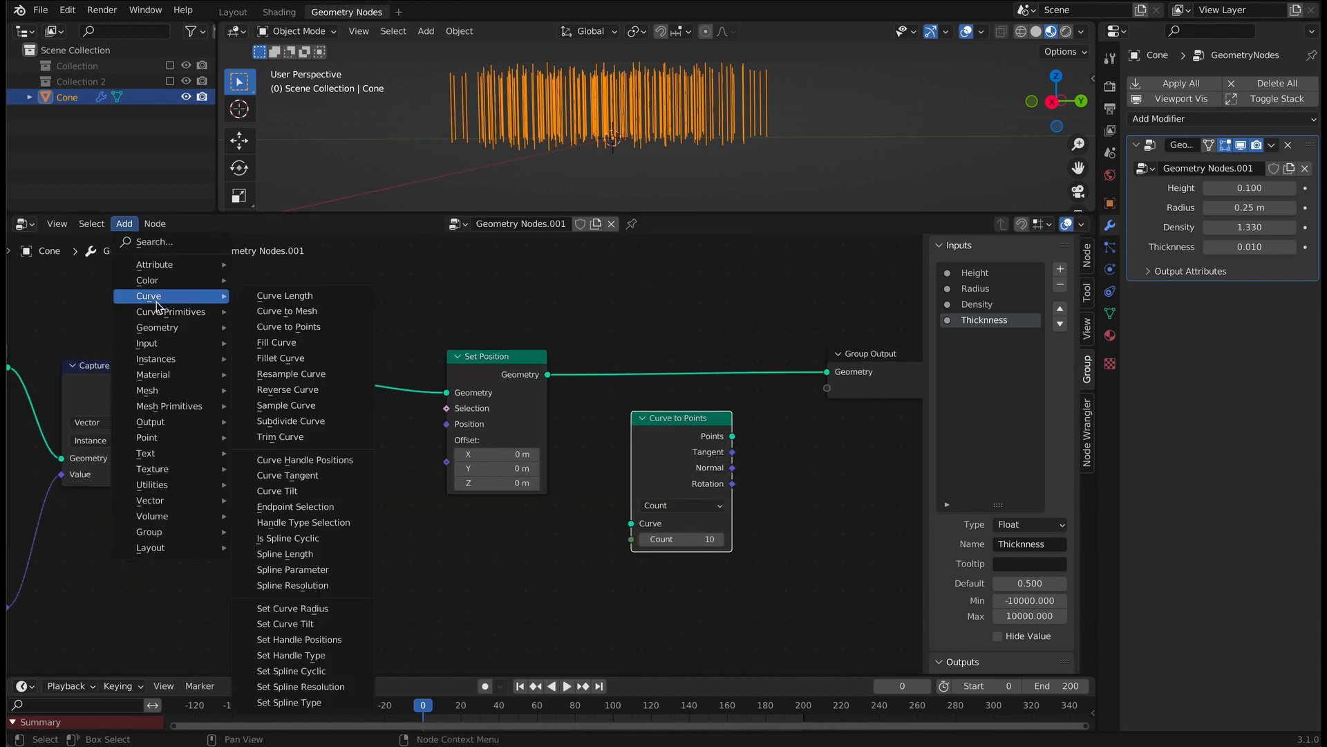
left_click(290, 345)
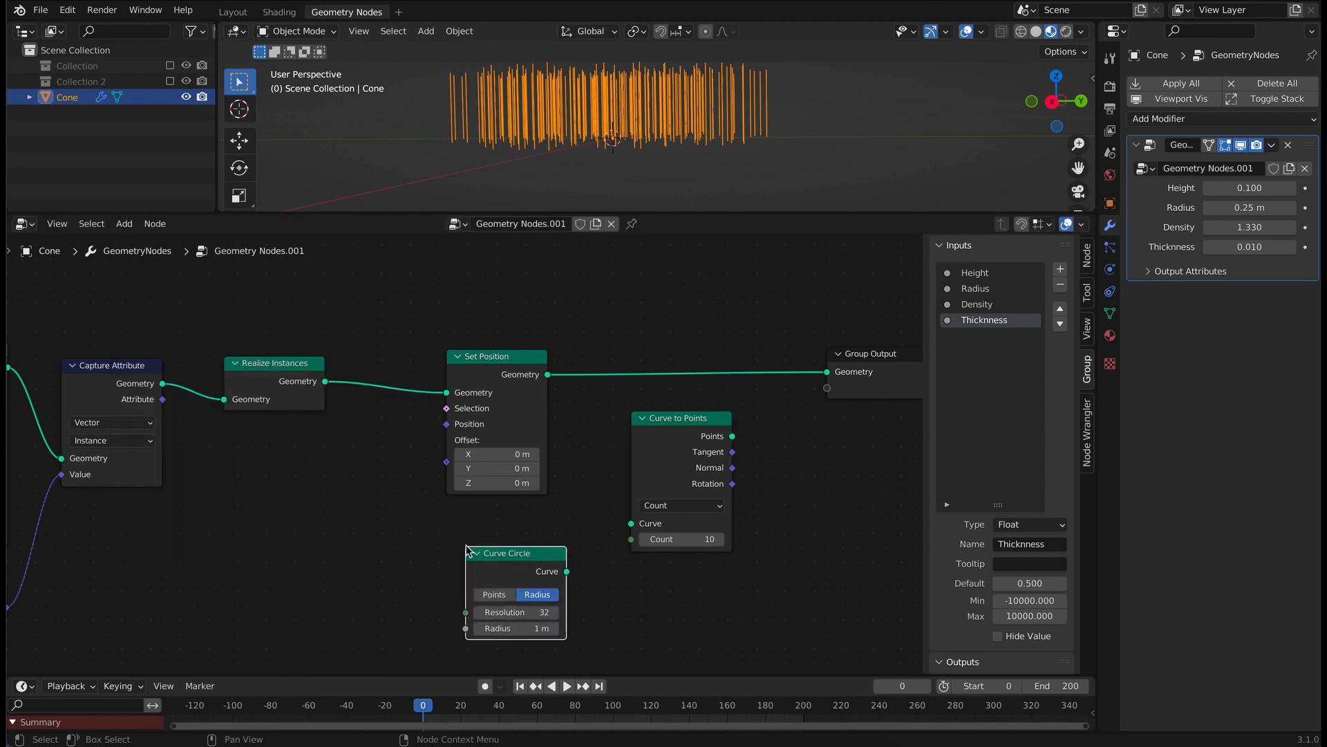
left_click(467, 551)
Step: Insert a Curve to Mesh node between Set Position and Group Output, and link Curve Circle to its Profile Curve
left_click(124, 223)
mouse_move(168, 303)
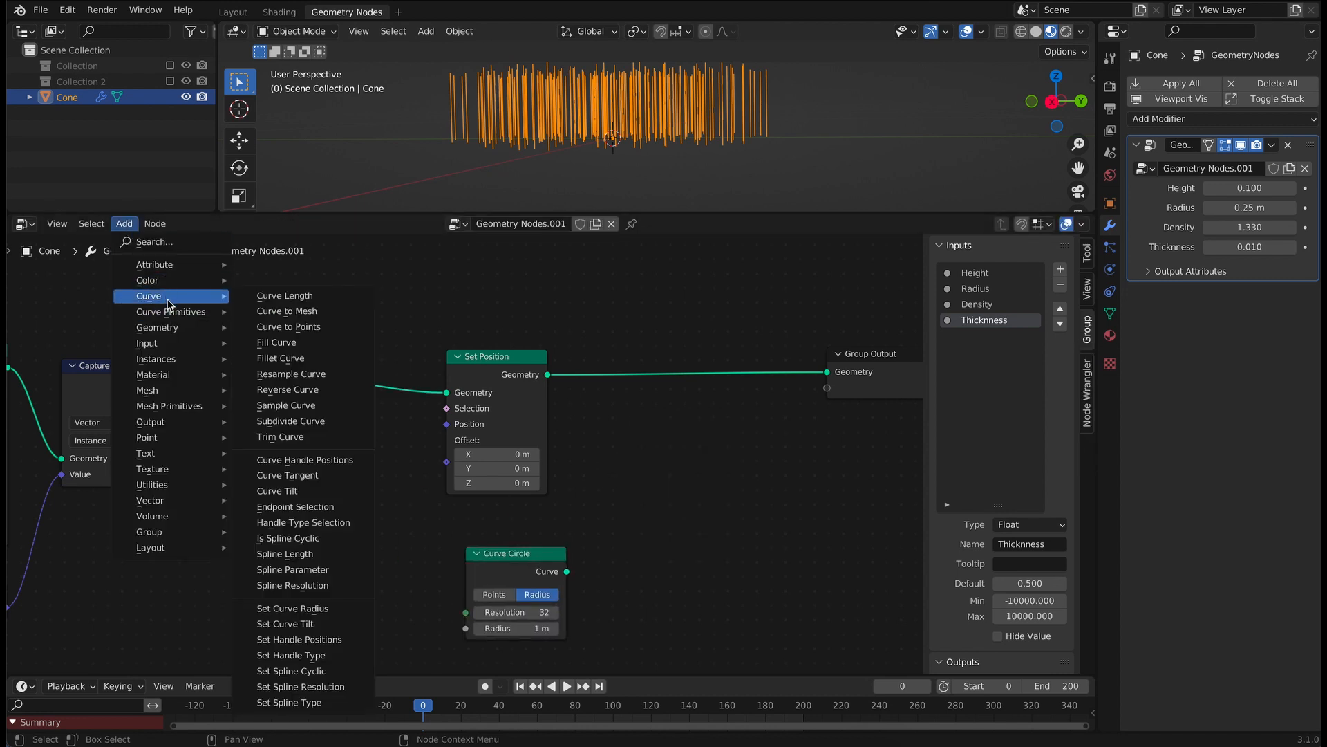
left_click(336, 315)
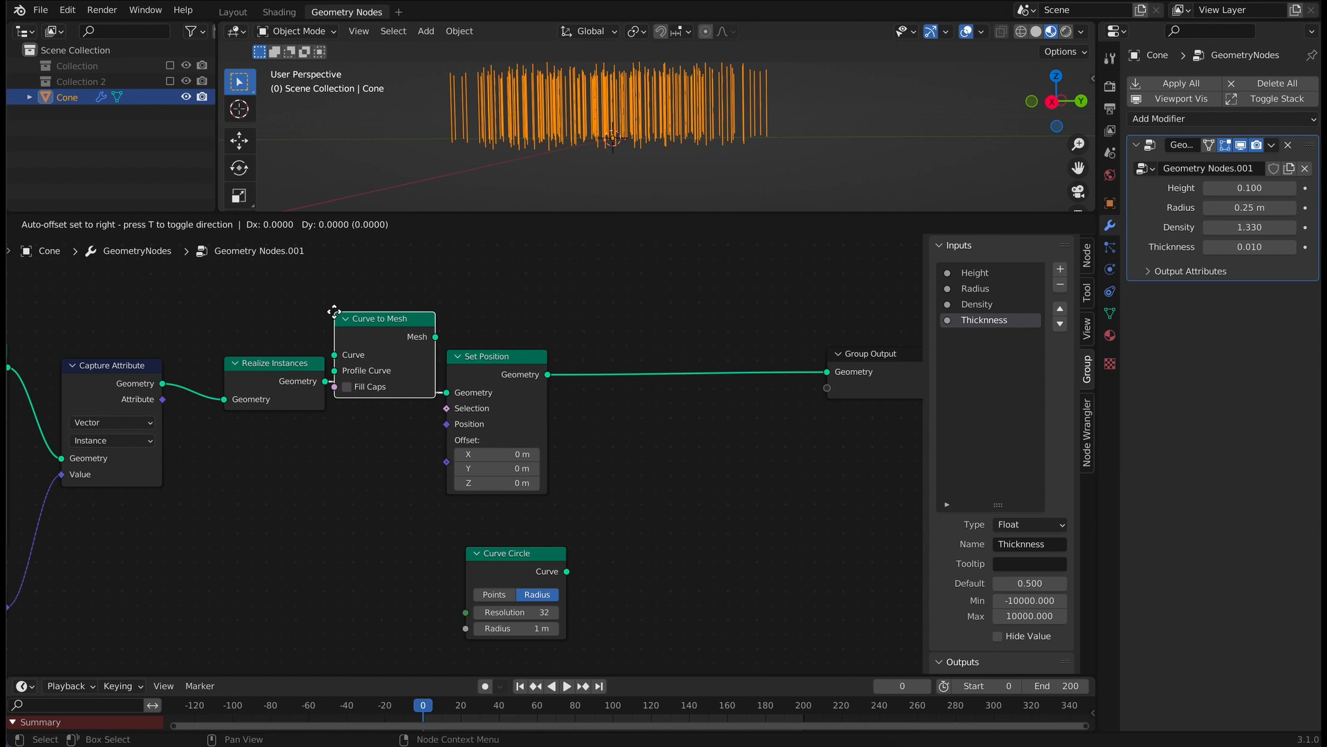
left_click(604, 359)
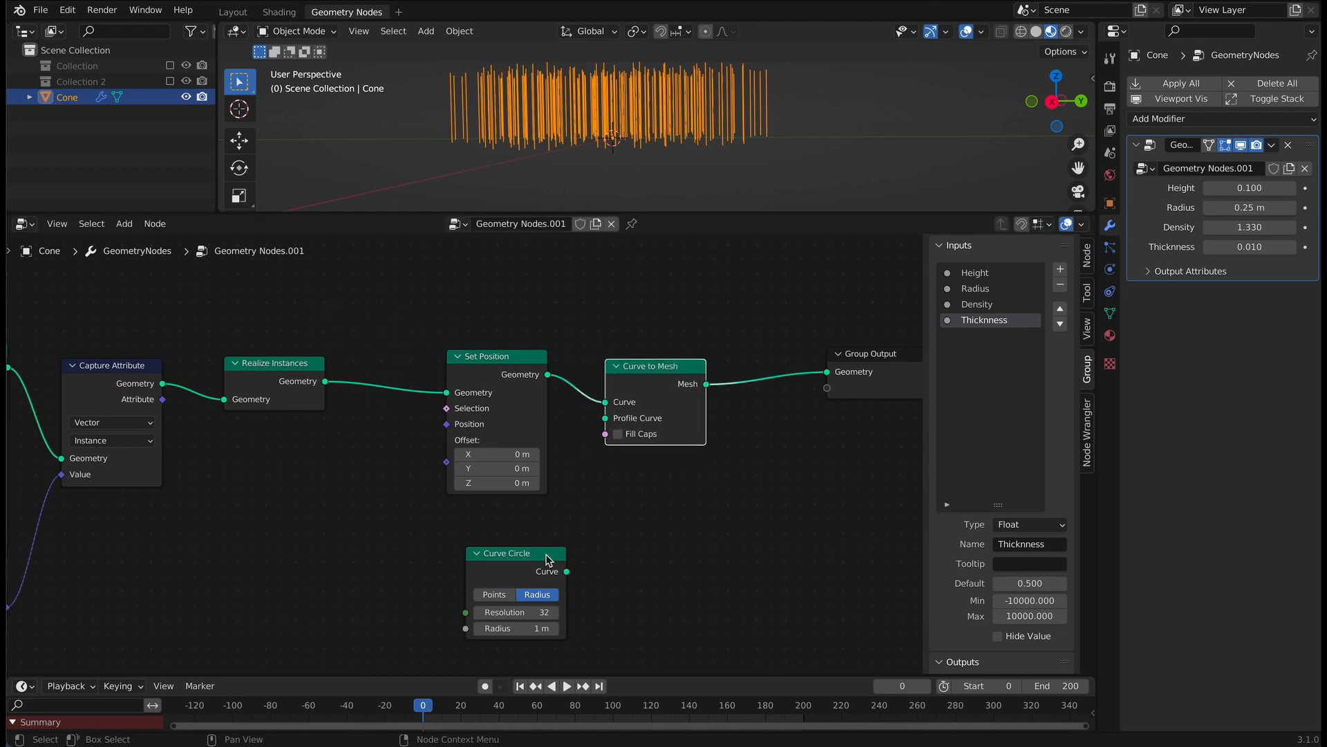
left_click_drag(548, 559, 606, 417)
middle_click_drag(608, 578, 615, 523)
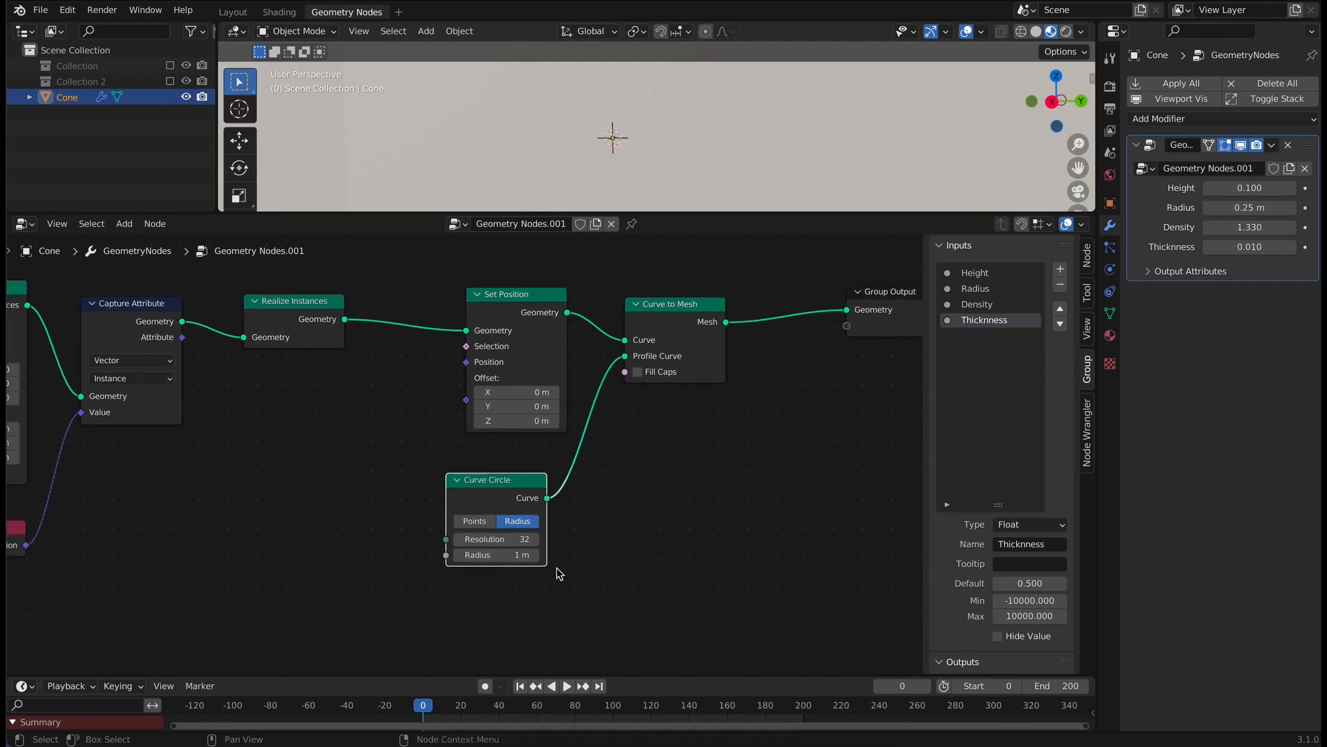
Step: Set Curve Circle's Resolution to 3 and link the thickness output of a duplicated Group Input to its Radius
key("Return")
scroll(307, 560, "down", 4)
right_click(142, 522)
left_click(142, 520)
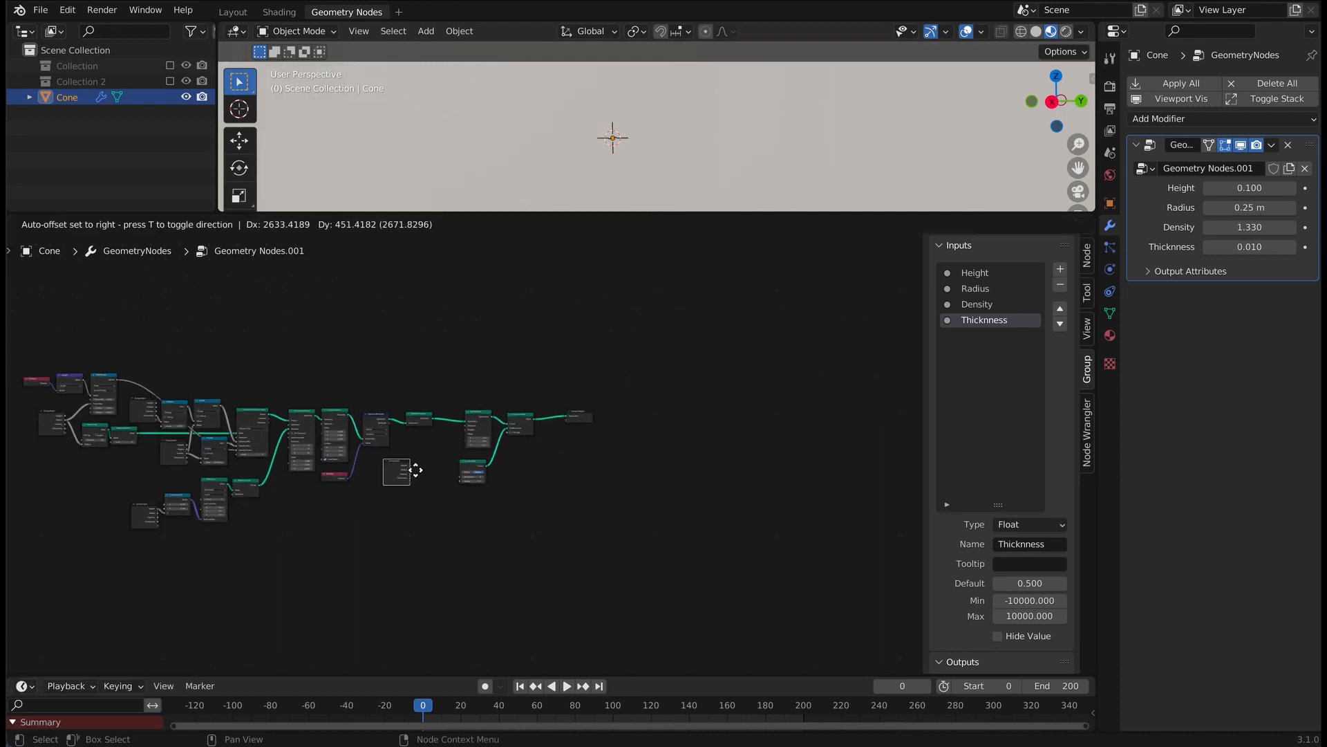
left_click(415, 470)
scroll(414, 475, "up", 6)
left_click_drag(354, 528, 448, 547)
left_click_drag(311, 505, 389, 512)
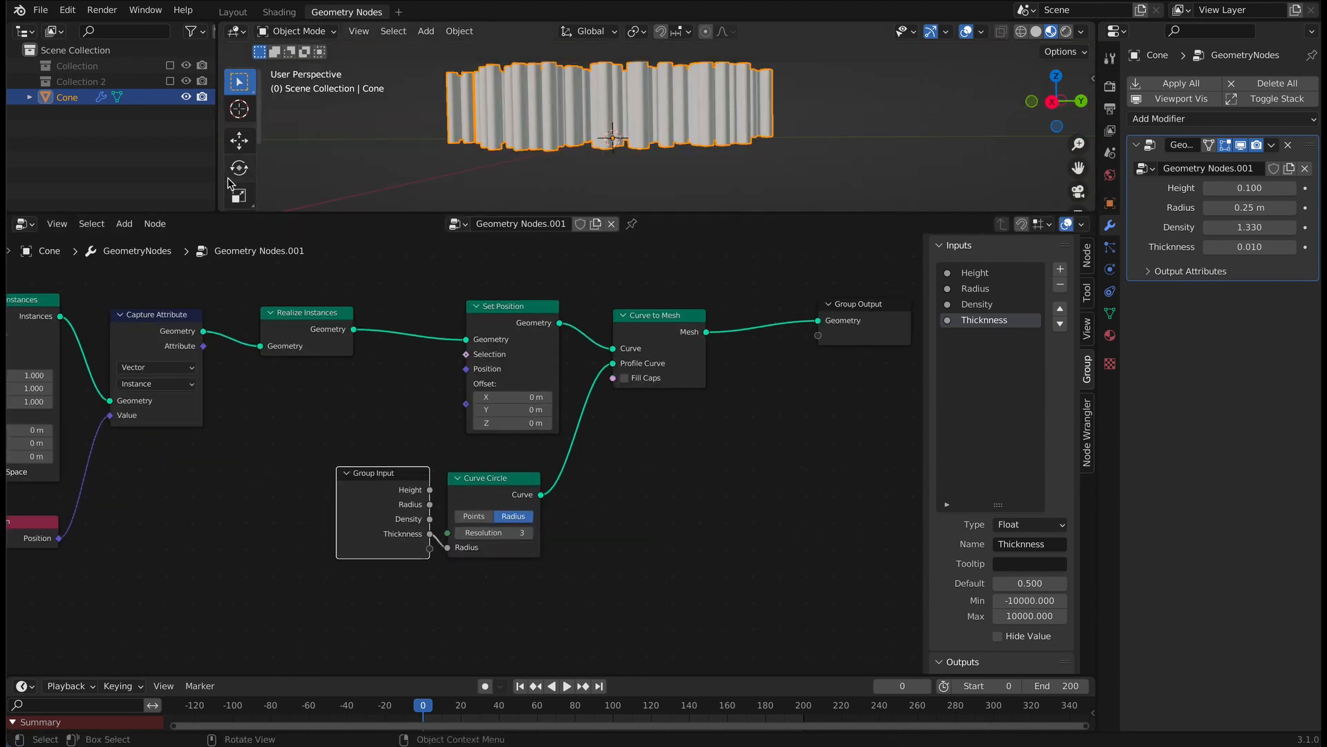
Step: Insert a Set Material node between Curve to Mesh and Group Output, and assign it the grass material
left_click(124, 224)
type("sae")
key("BackSpace")
key("BackSpace")
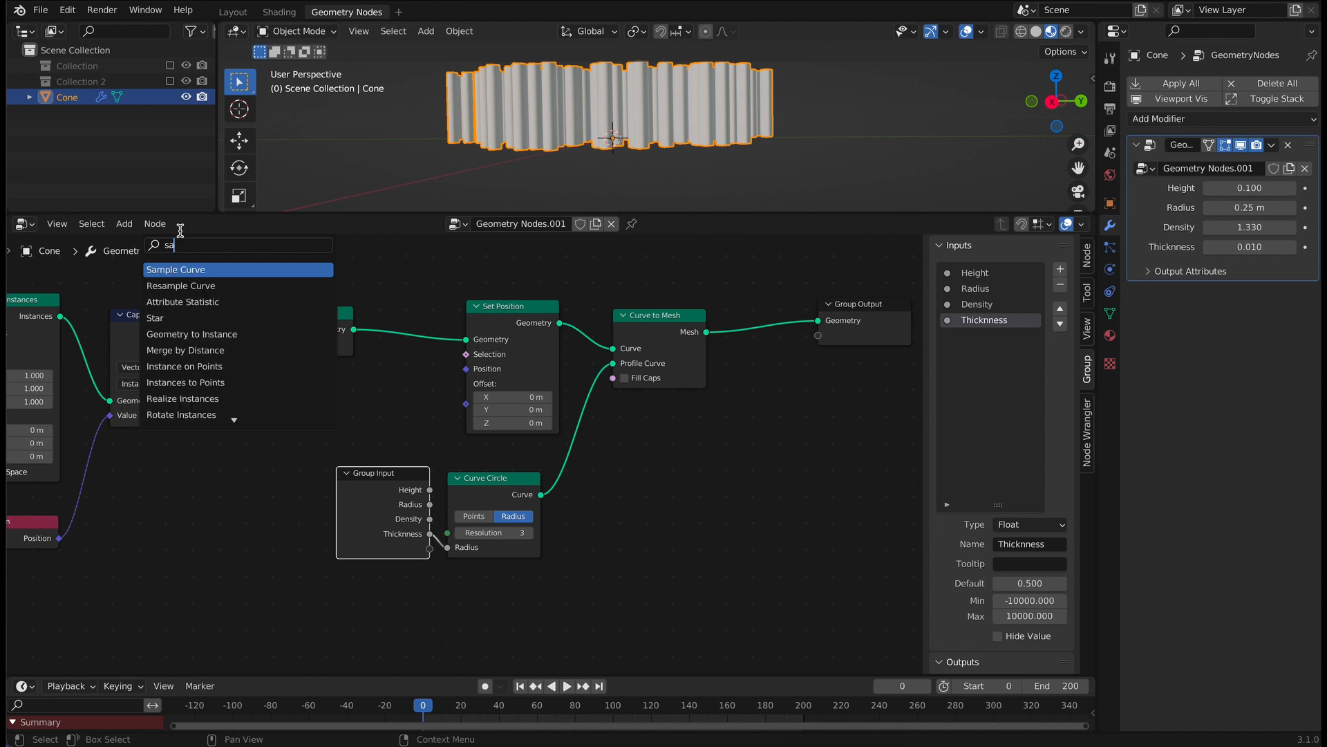
type("et")
left_click(208, 303)
left_click(899, 368)
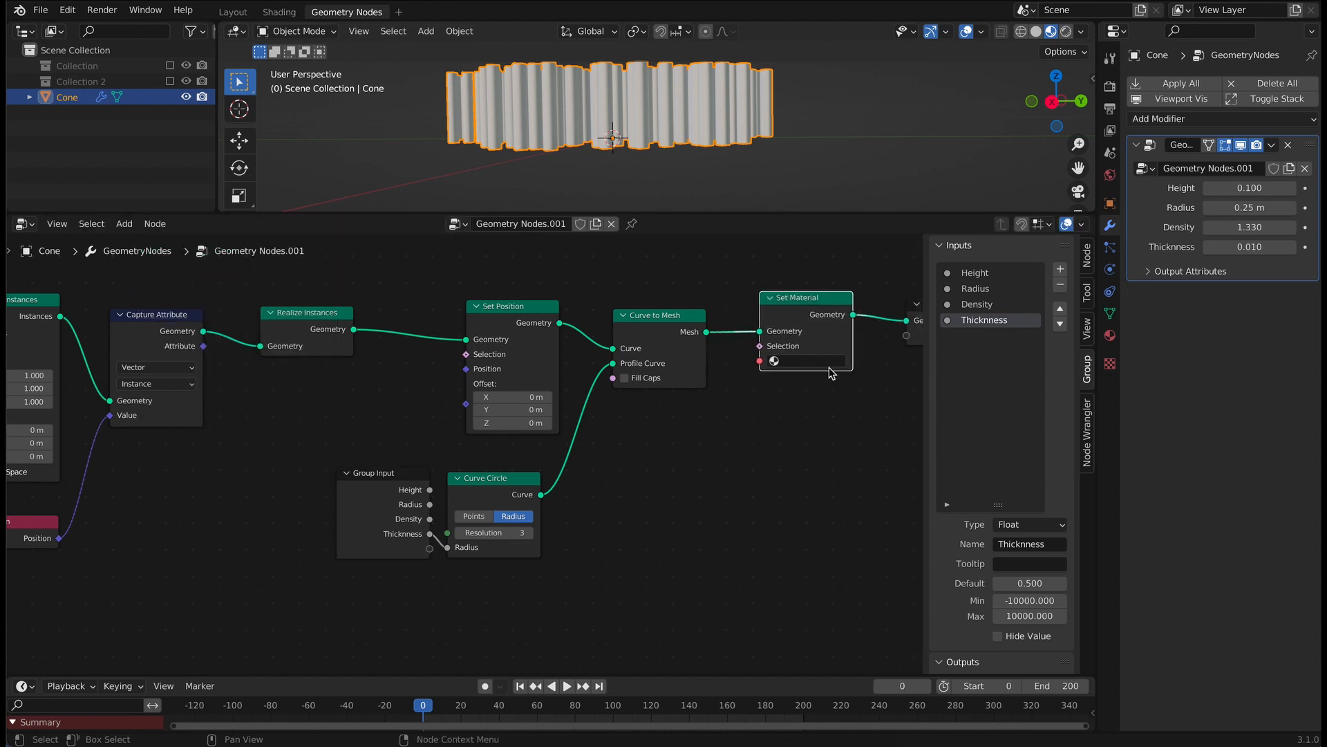
left_click(795, 360)
left_click(809, 395)
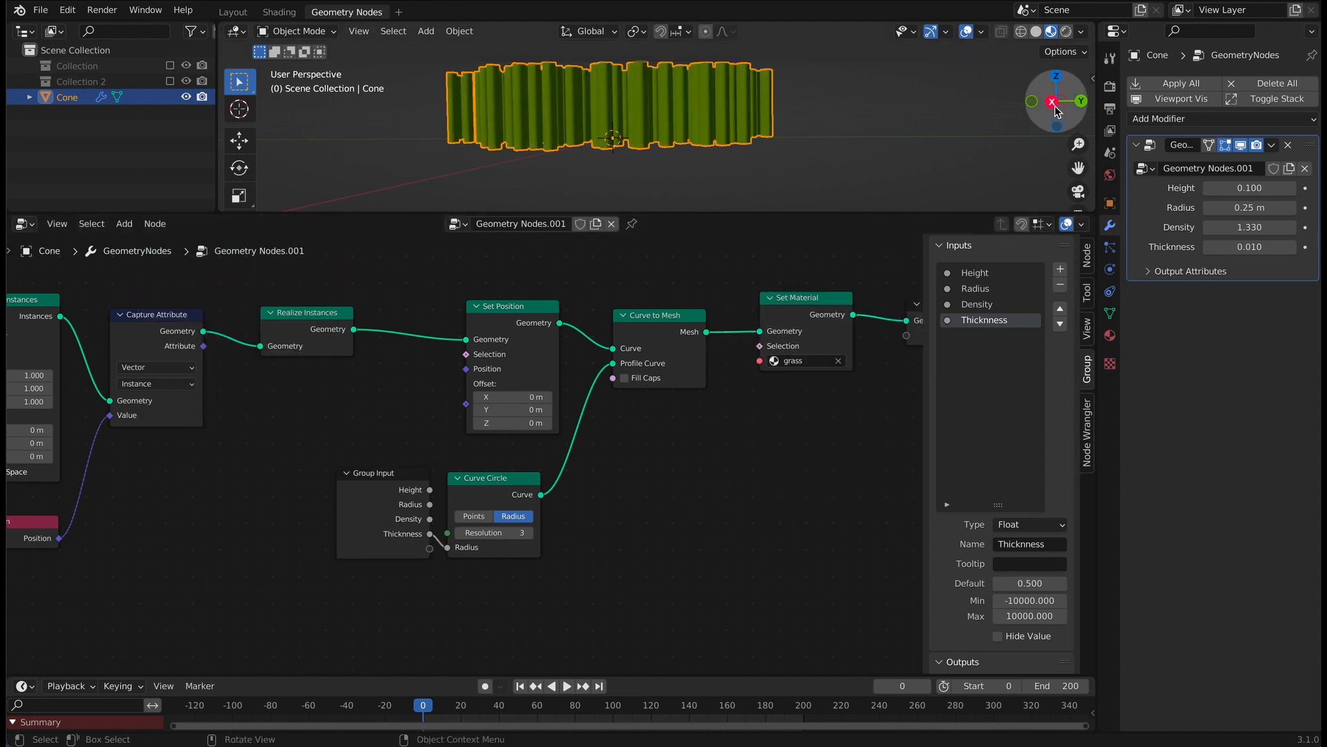
Step: Shift the Group Input, Combine XYZ, Mesh Line and Mesh to Curve nodes away from Instance on Points to make room
left_click_drag(1055, 108, 1056, 132)
middle_click_drag(271, 466, 587, 465)
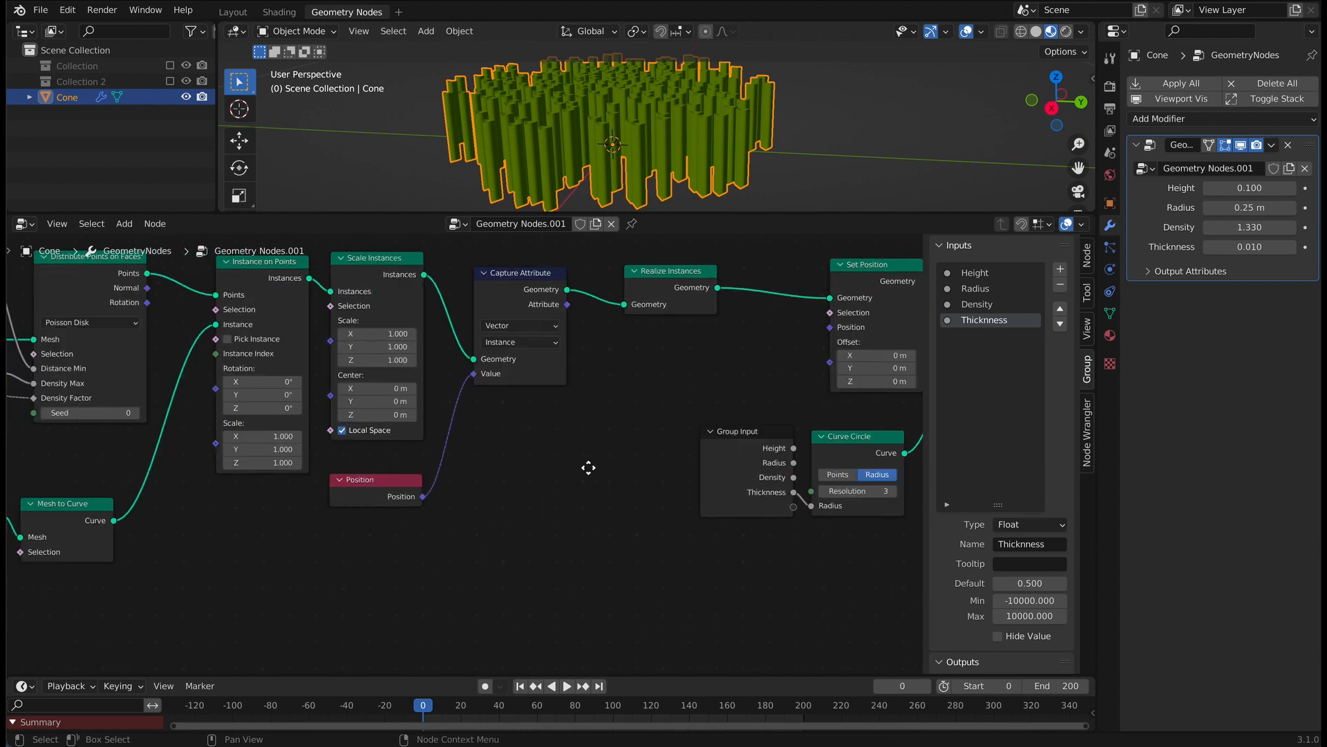
scroll(450, 537, "down", 2)
middle_click_drag(450, 537, 608, 521)
scroll(605, 518, "down", 2)
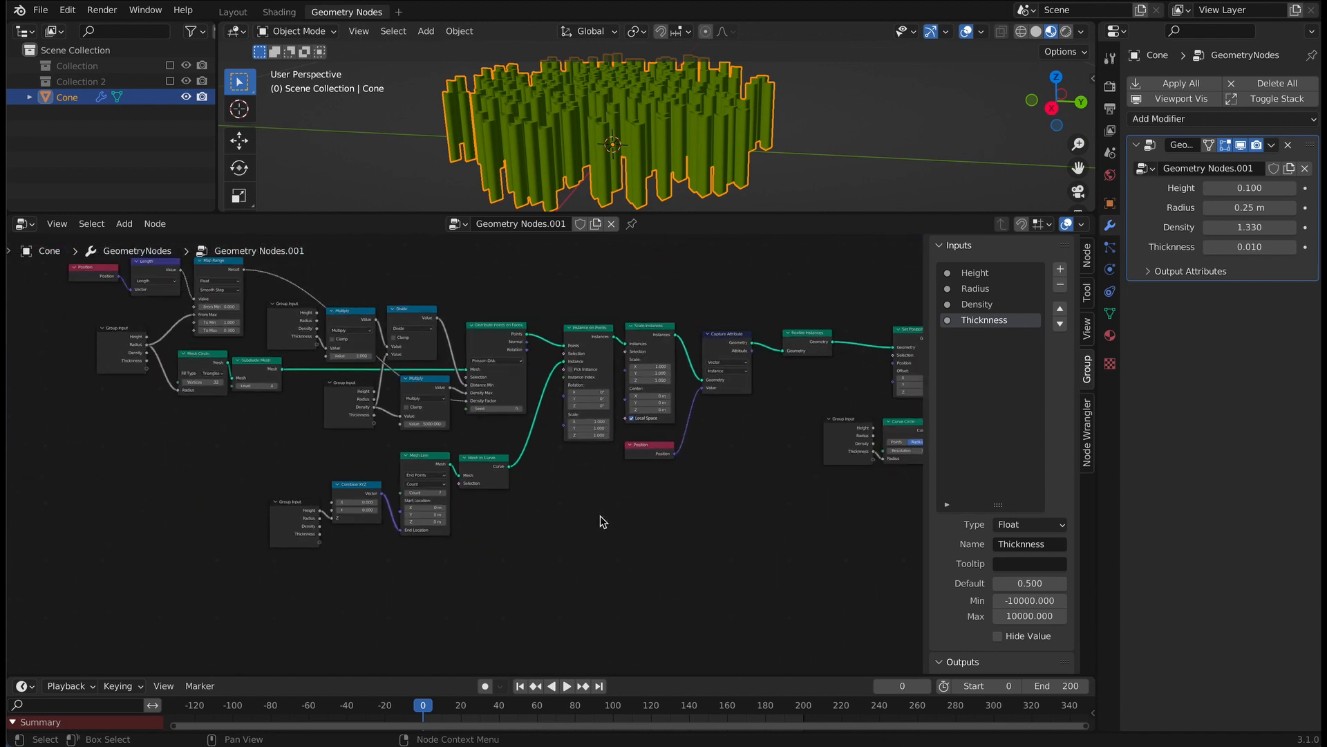
scroll(553, 553, "up", 3)
middle_click_drag(566, 574, 621, 546)
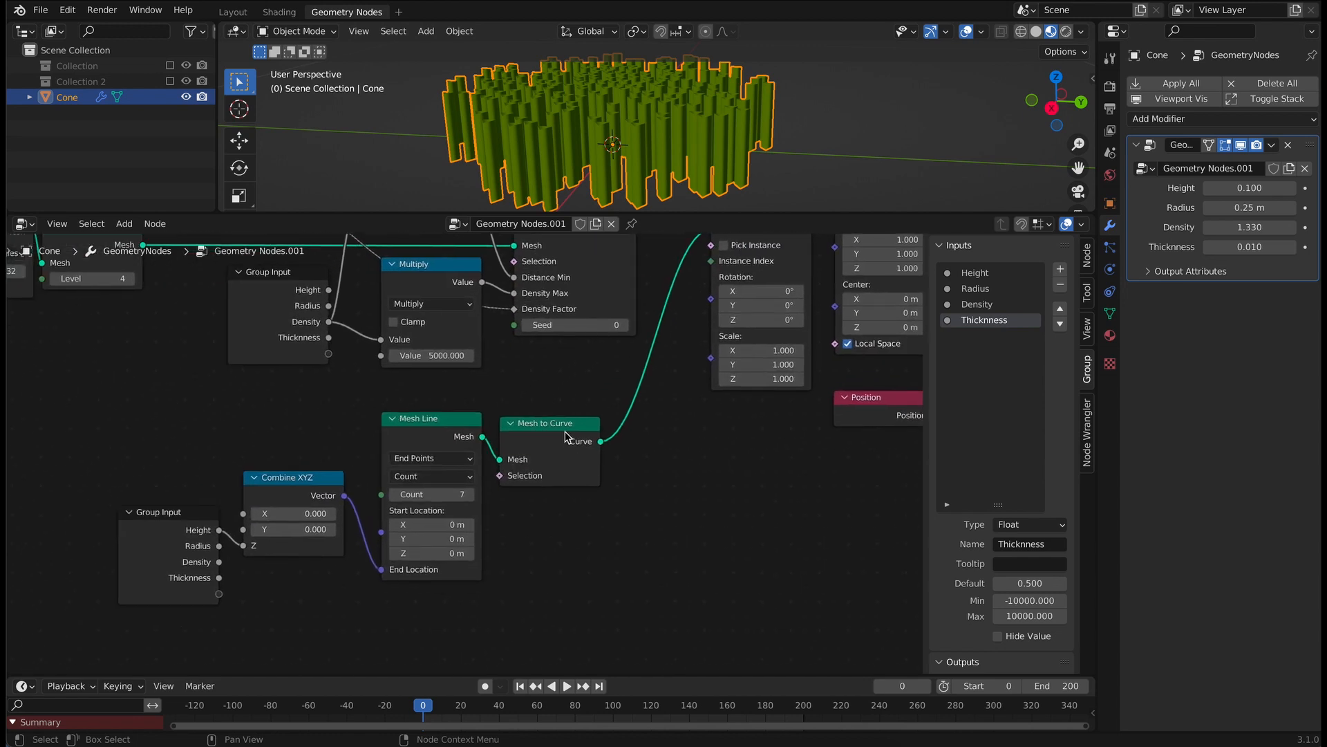
left_click_drag(100, 530, 656, 437)
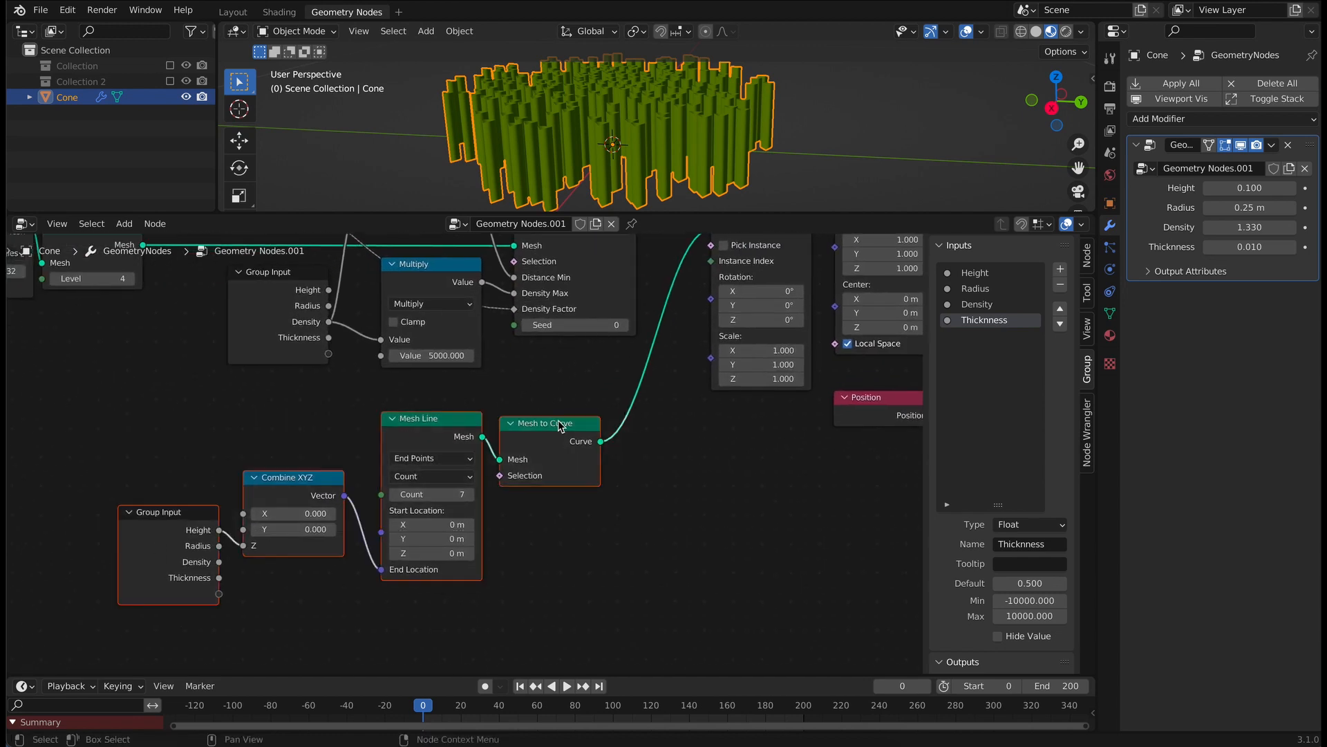
left_click_drag(562, 423, 397, 412)
Step: Insert a Set Curve Radius node on the link between Mesh to Curve and Instance on Points
key("shift+a")
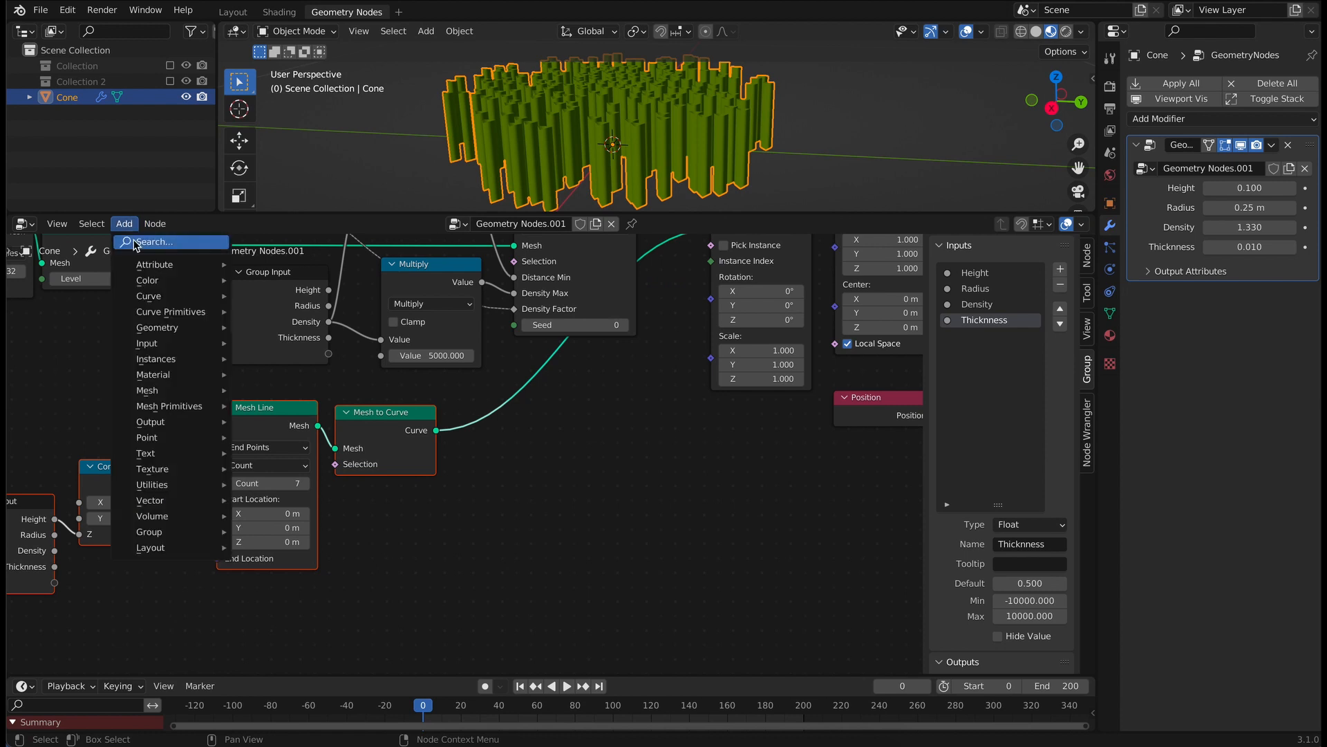
type("setc")
left_click(222, 286)
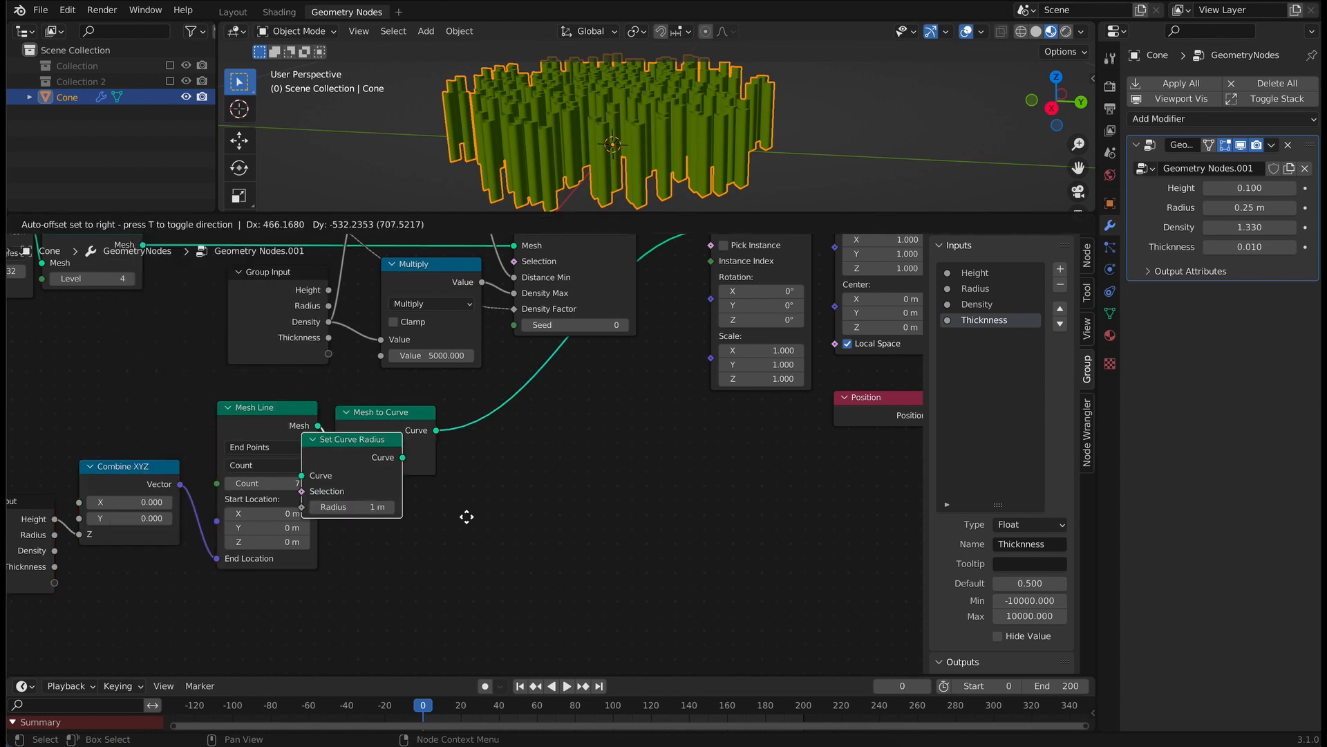
left_click(607, 450)
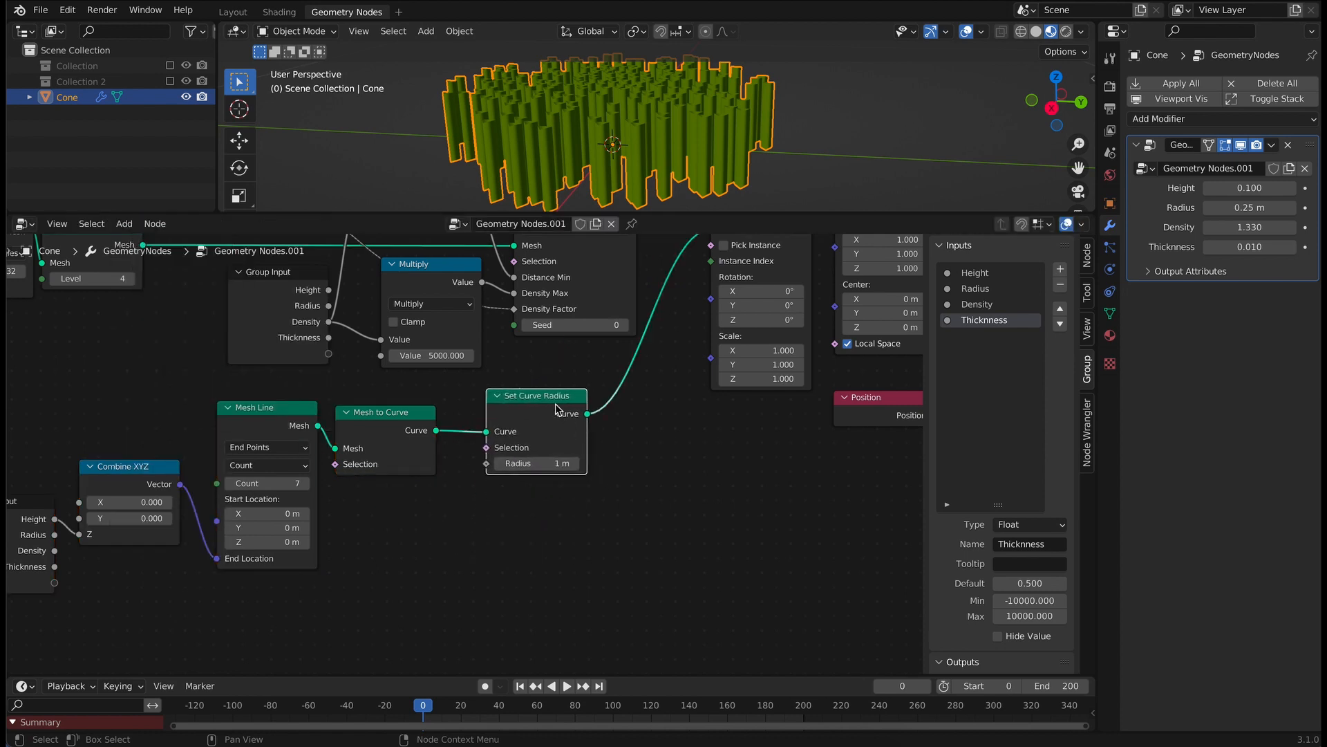
Step: Add a Math node set to Subtract and link its output to the Radius of Set Curve Radius
left_click(124, 224)
mouse_move(159, 484)
left_click(267, 625)
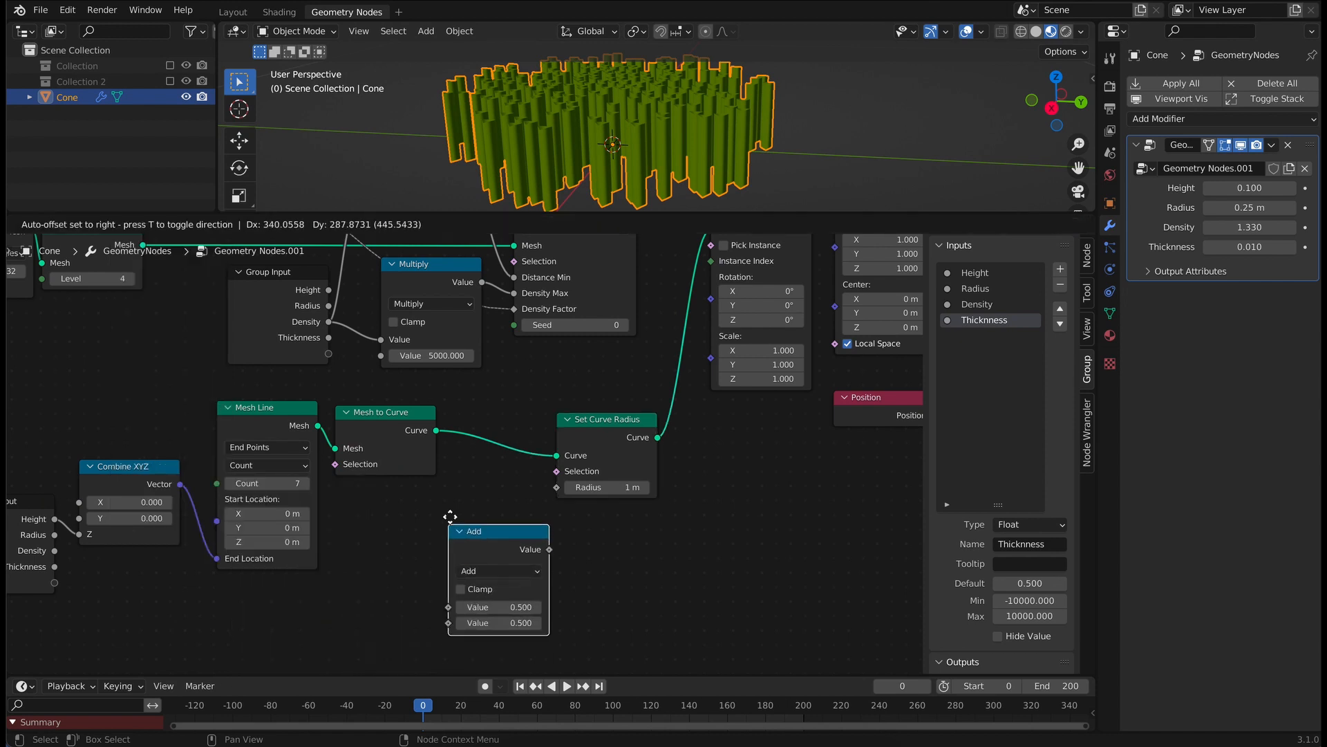
left_click(498, 570)
left_click(497, 563)
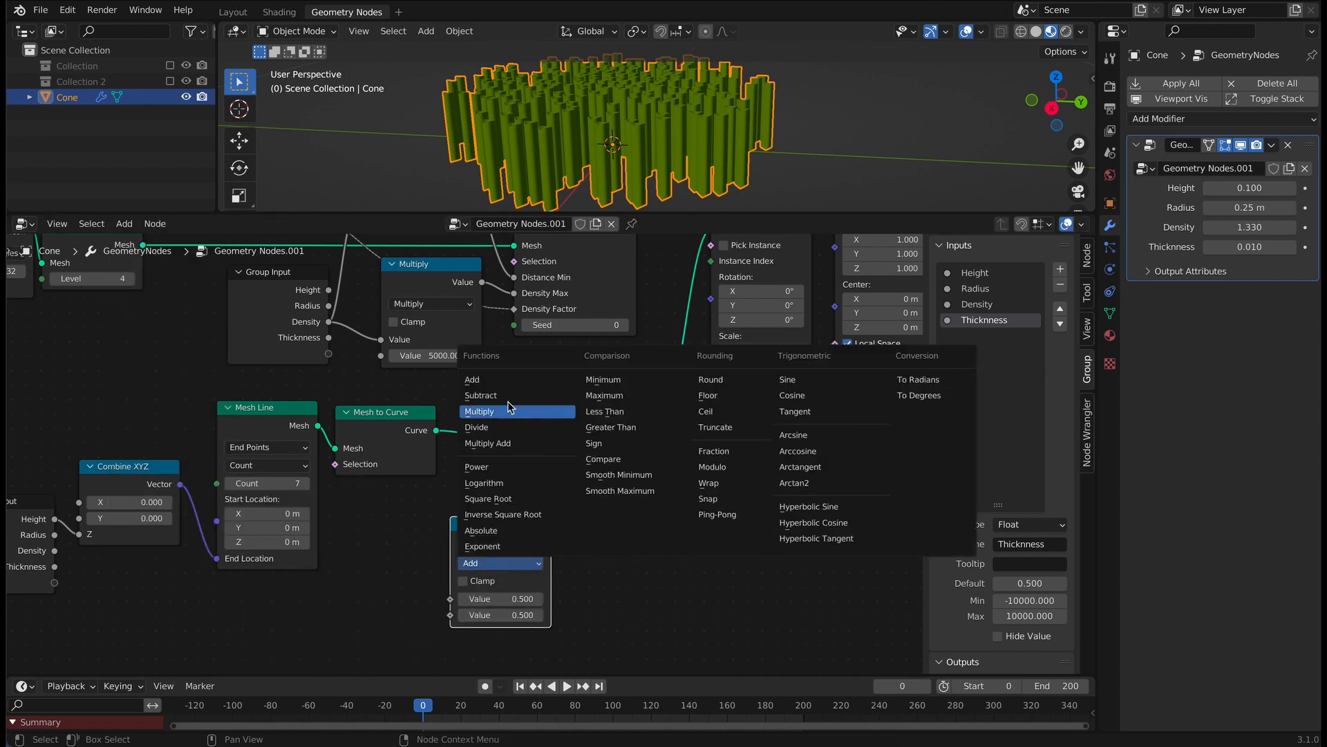
left_click(484, 394)
left_click_drag(509, 525, 656, 489)
left_click_drag(564, 487, 589, 489)
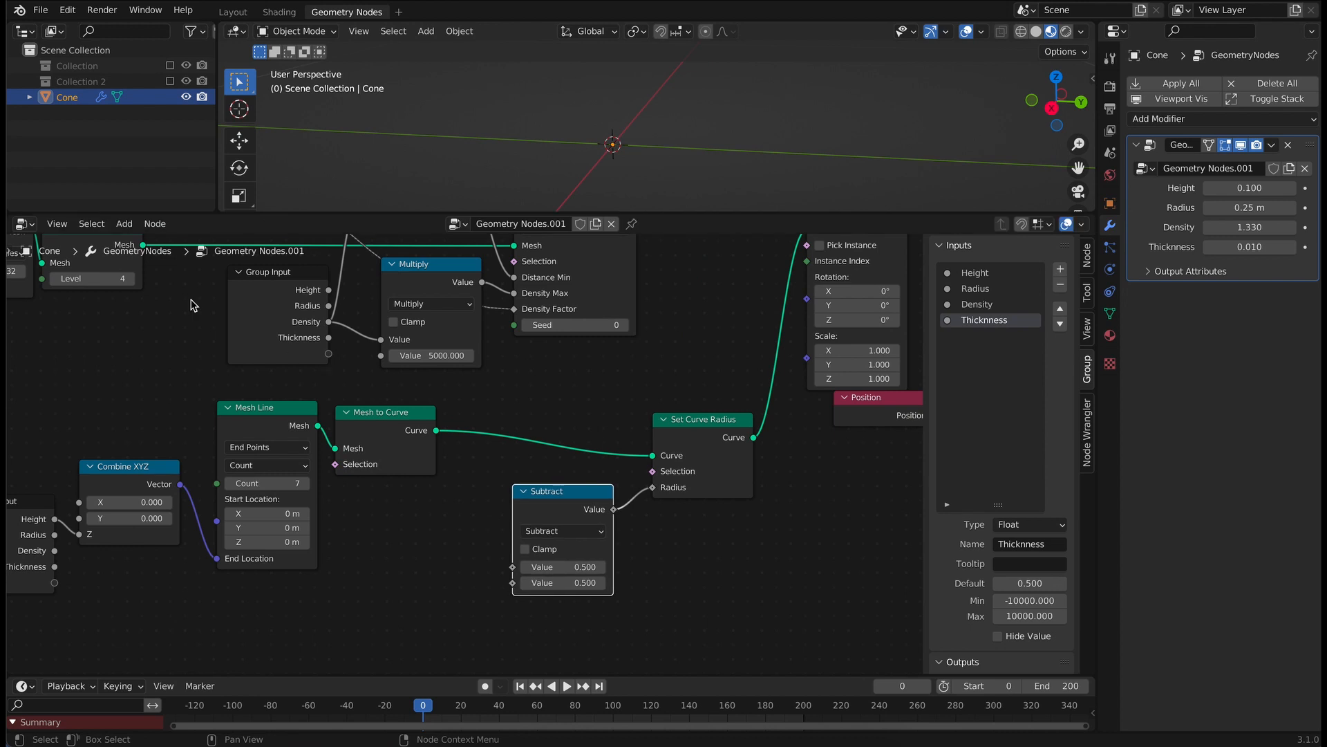
Step: Add a Spline Parameter node beside the Subtract node
left_click(125, 224)
left_click(173, 249)
type("spli")
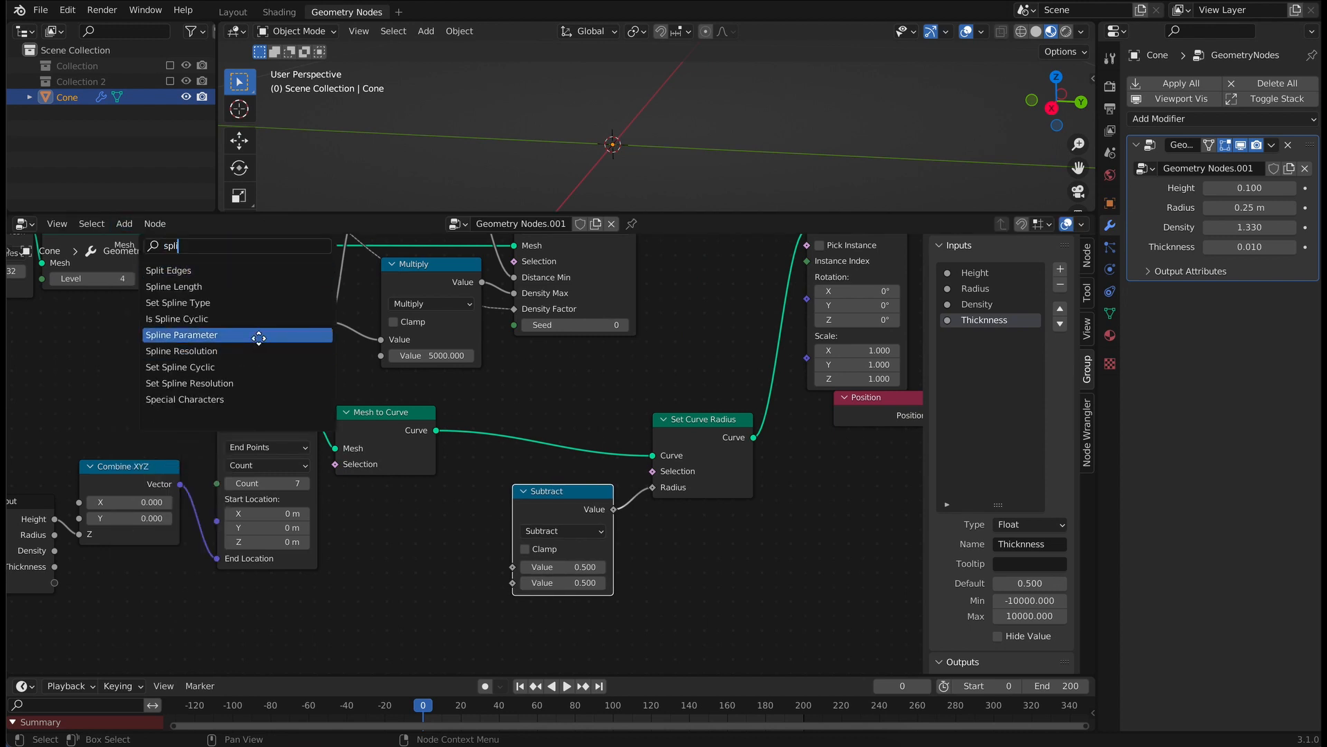
left_click(260, 335)
left_click(496, 651)
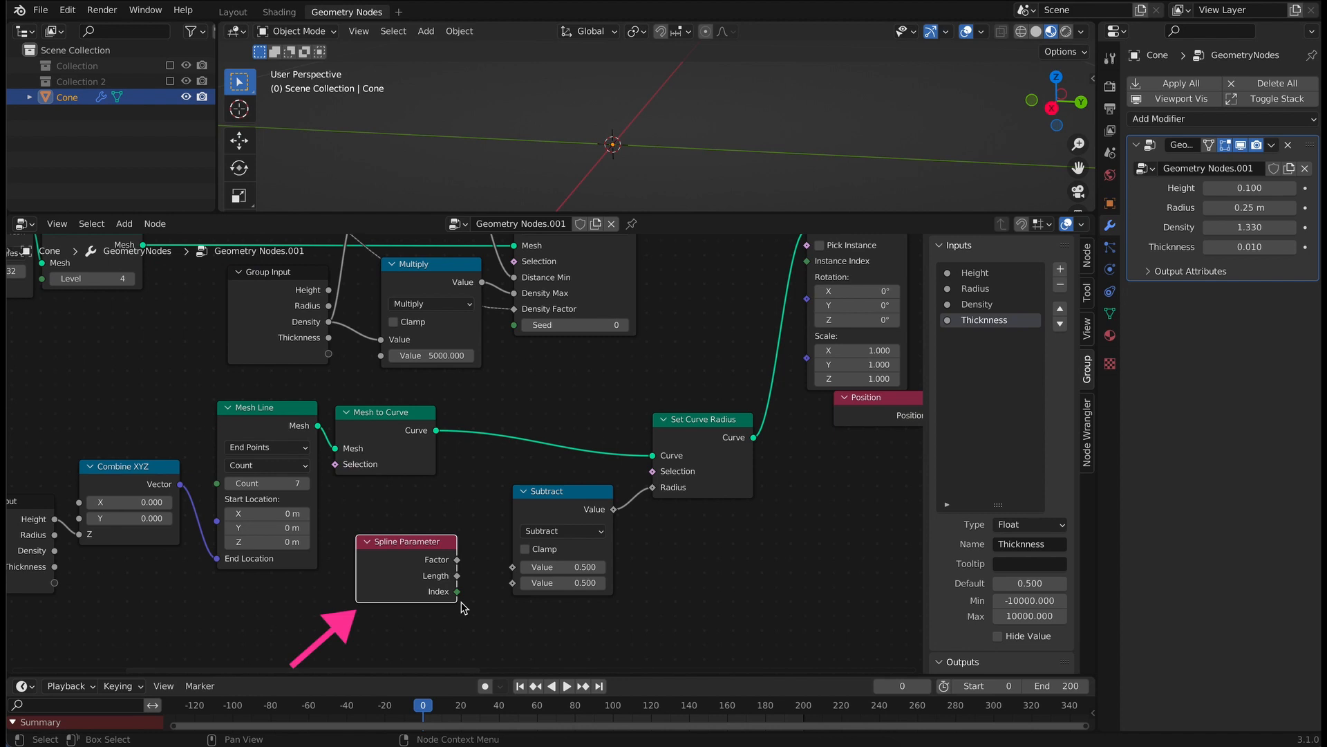
Step: Set Subtract's first value to 1 and link Spline Parameter's Factor to its second value
left_click(563, 566)
type("1")
key("Return")
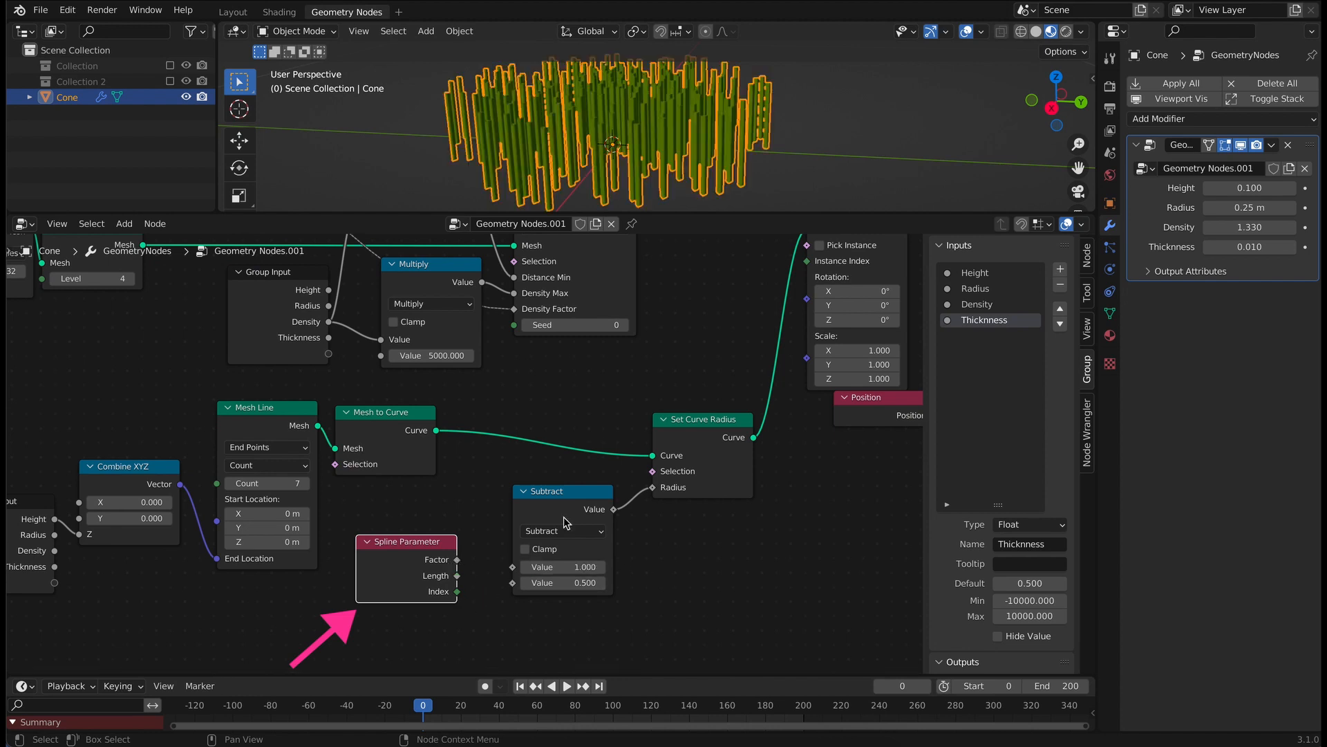
scroll(960, 136, "up", 2)
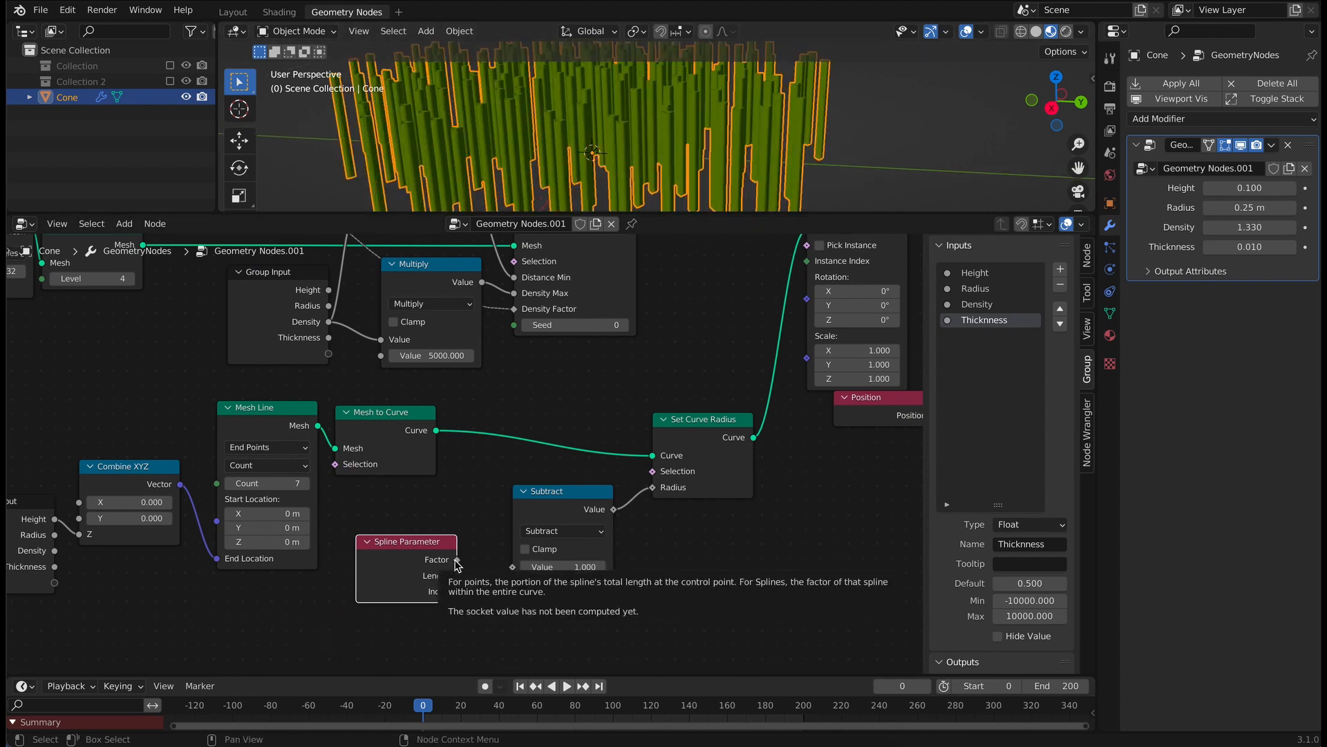
left_click_drag(457, 560, 513, 583)
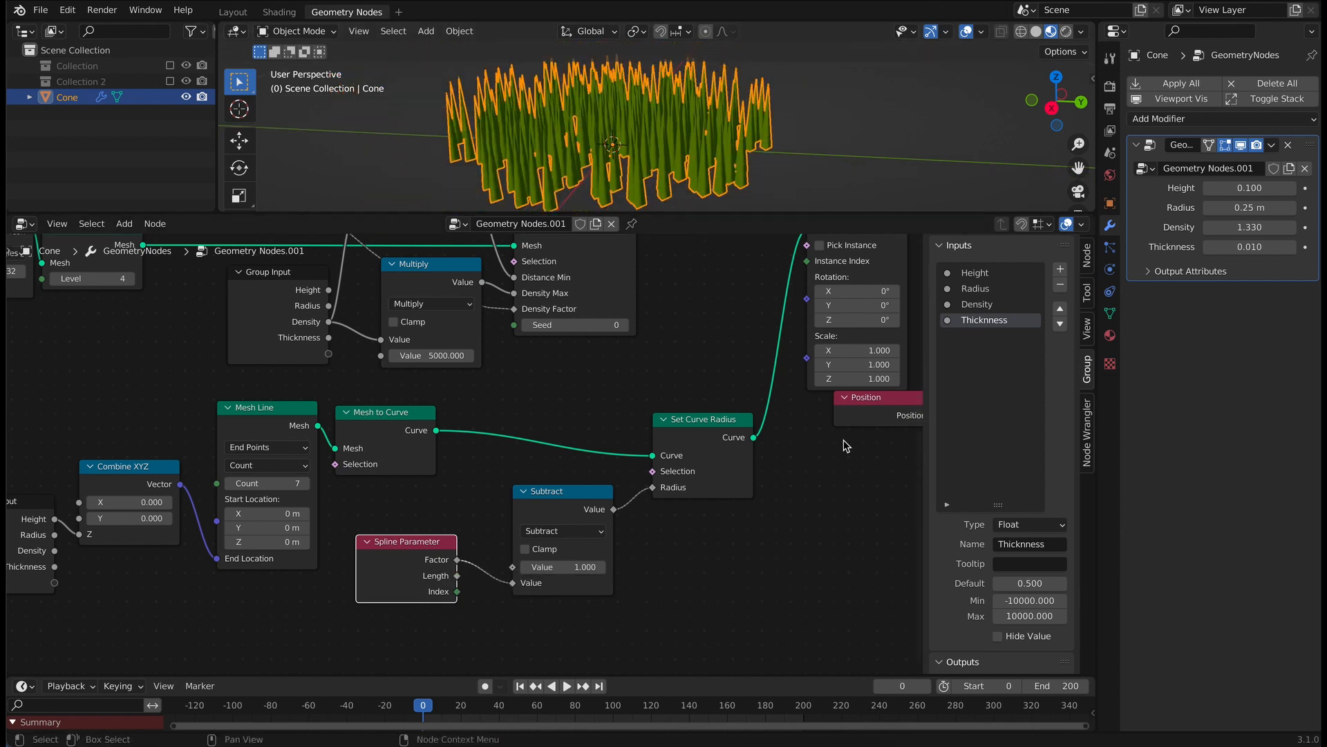
Step: Move the Set Position, Curve to Mesh, Set Material, Curve Circle and output nodes well away from Realize Instances to make room
middle_click_drag(807, 437, 166, 494)
middle_click_drag(543, 555, 177, 512)
scroll(592, 553, "down", 6)
left_click_drag(378, 536, 599, 439)
left_click_drag(877, 280, 770, 430)
left_click(575, 434)
scroll(577, 435, "up", 2)
middle_click_drag(638, 463, 475, 466)
scroll(654, 550, "down", 8)
left_click_drag(567, 518, 838, 370)
left_click_drag(584, 388, 734, 388)
left_click(586, 441)
Step: Add a Vector Rotate node and link its Vector output to Set Position's Position
scroll(632, 447, "up", 5)
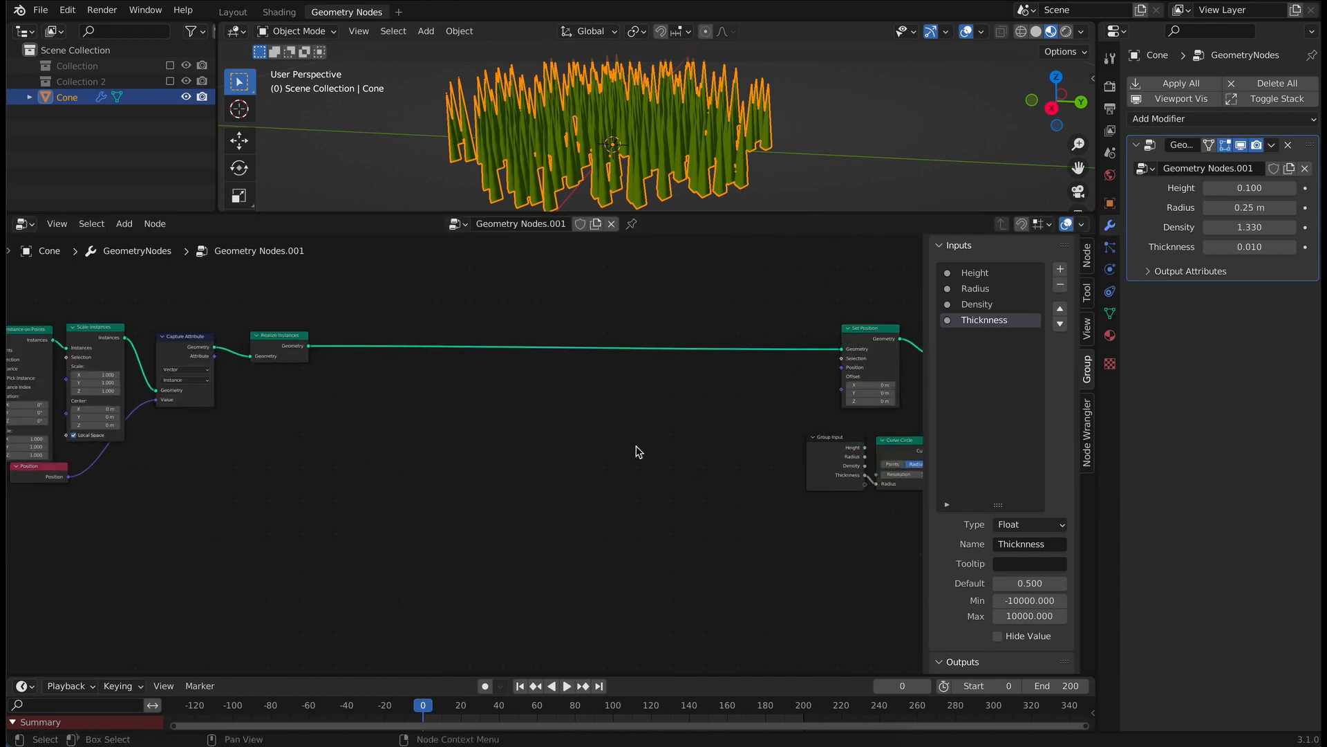
middle_click_drag(634, 447, 465, 433)
left_click(124, 224)
mouse_move(202, 508)
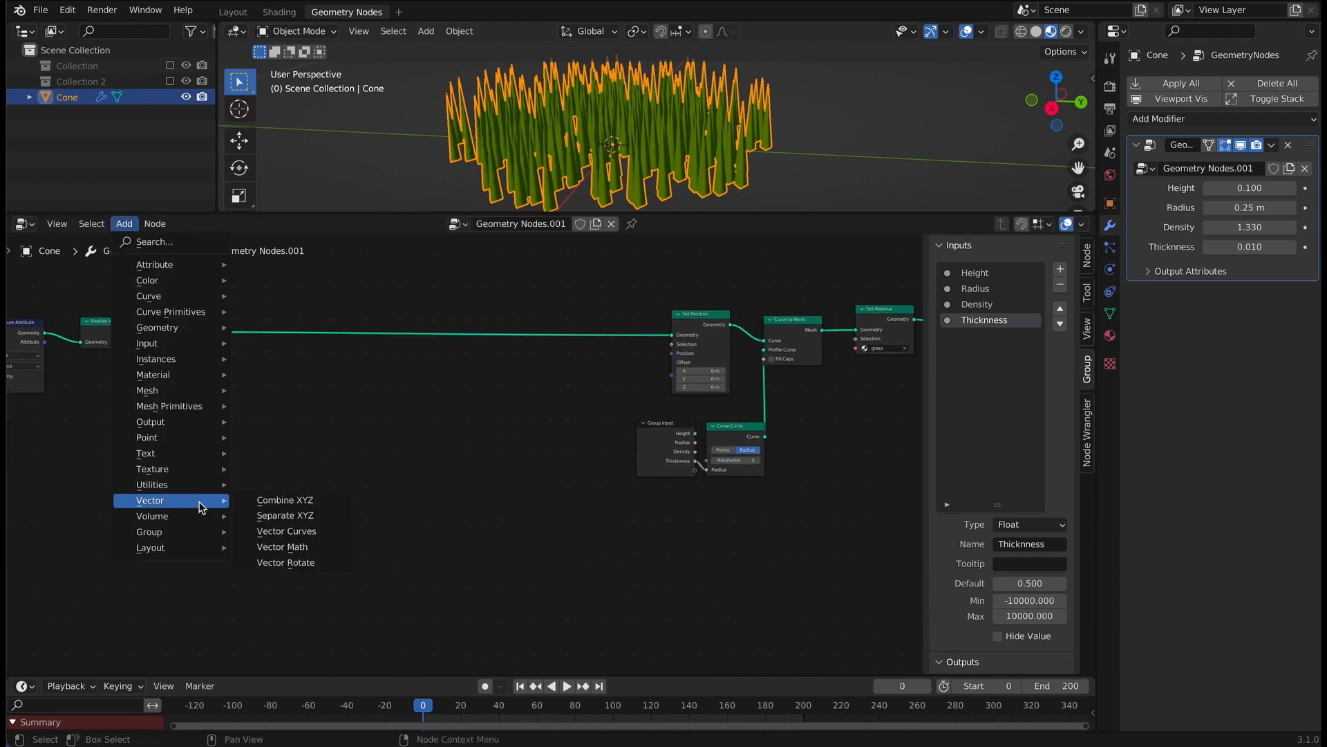
left_click(304, 562)
left_click(532, 382)
scroll(424, 429, "up", 2)
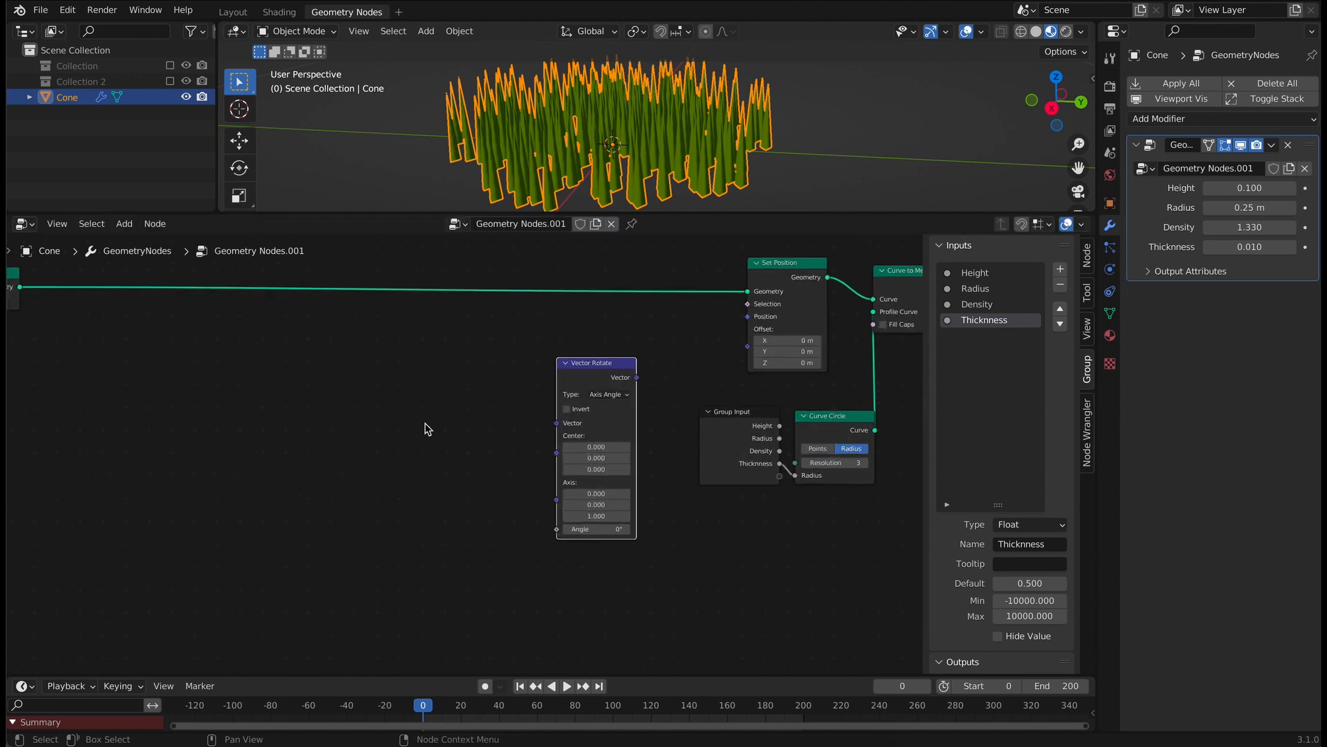
middle_click_drag(422, 404, 351, 429)
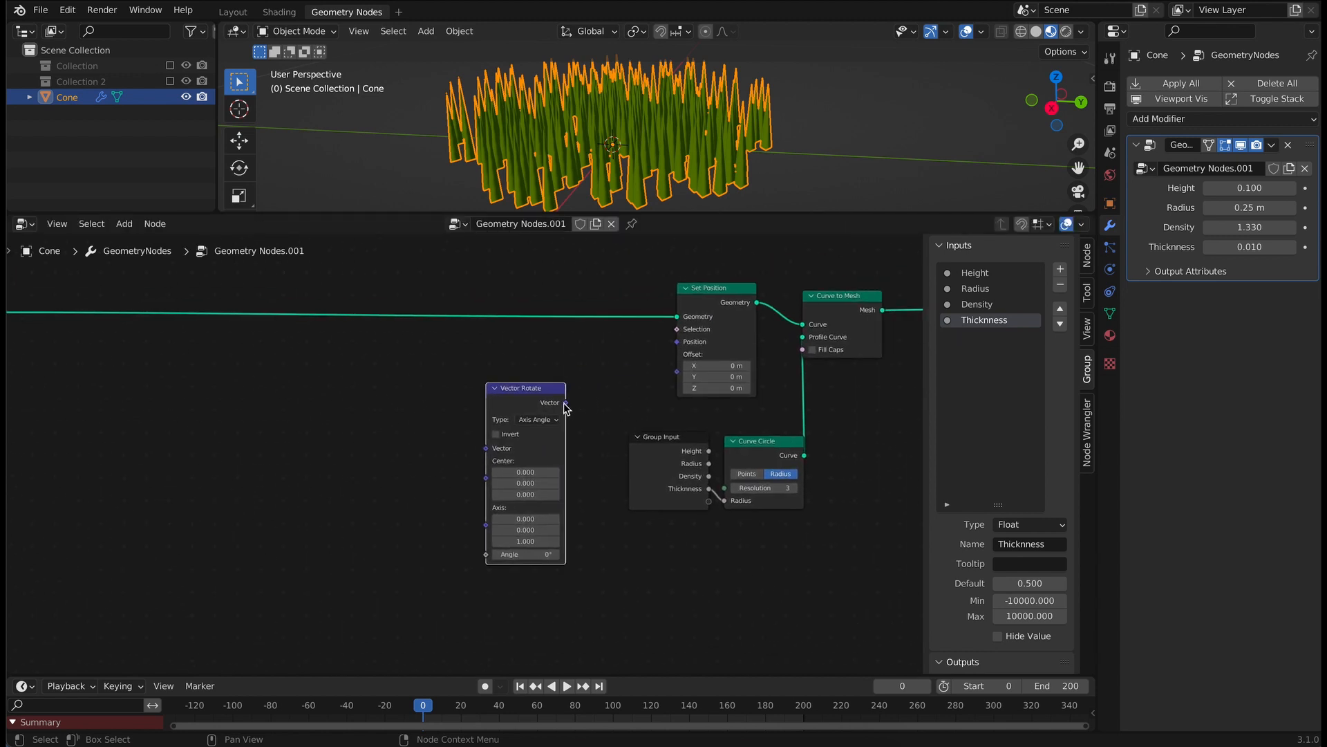
left_click_drag(565, 406, 574, 356)
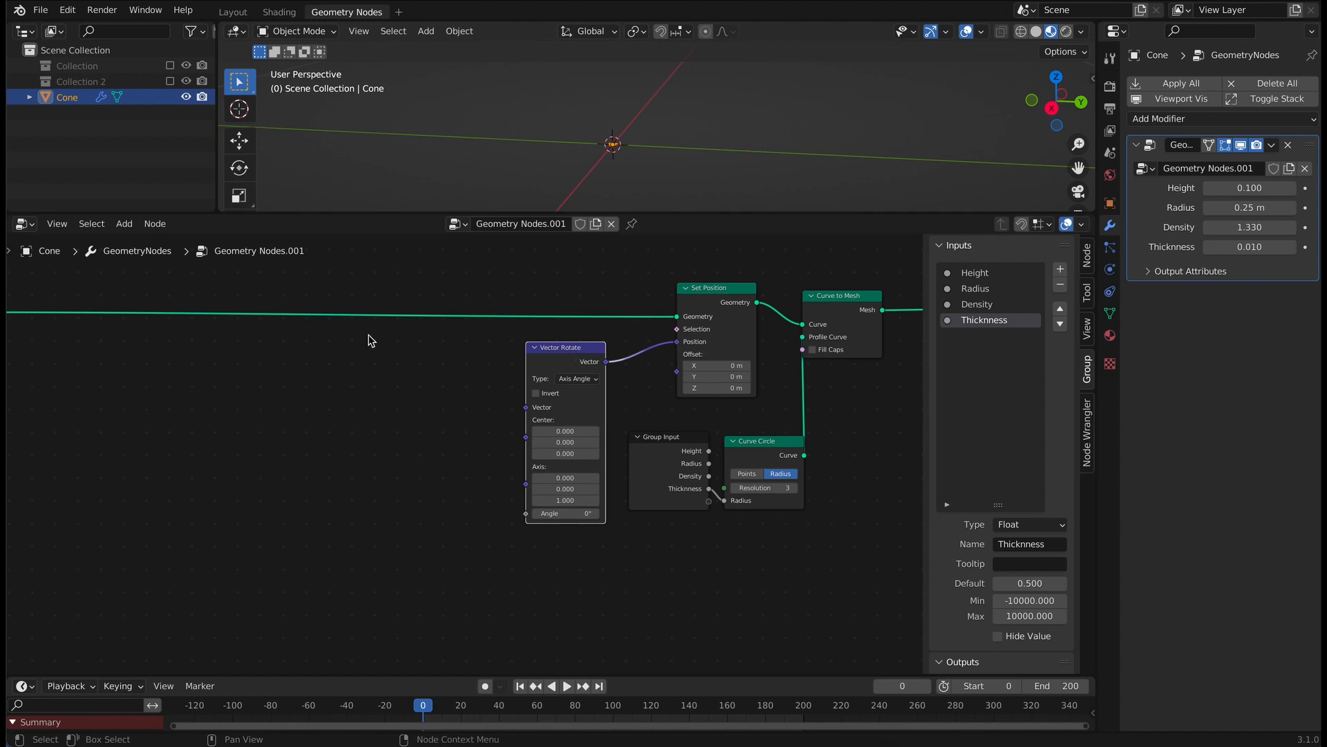
Step: Add a Position node beside Vector Rotate and link it to the Vector input
left_click(125, 223)
type("position")
key("Return")
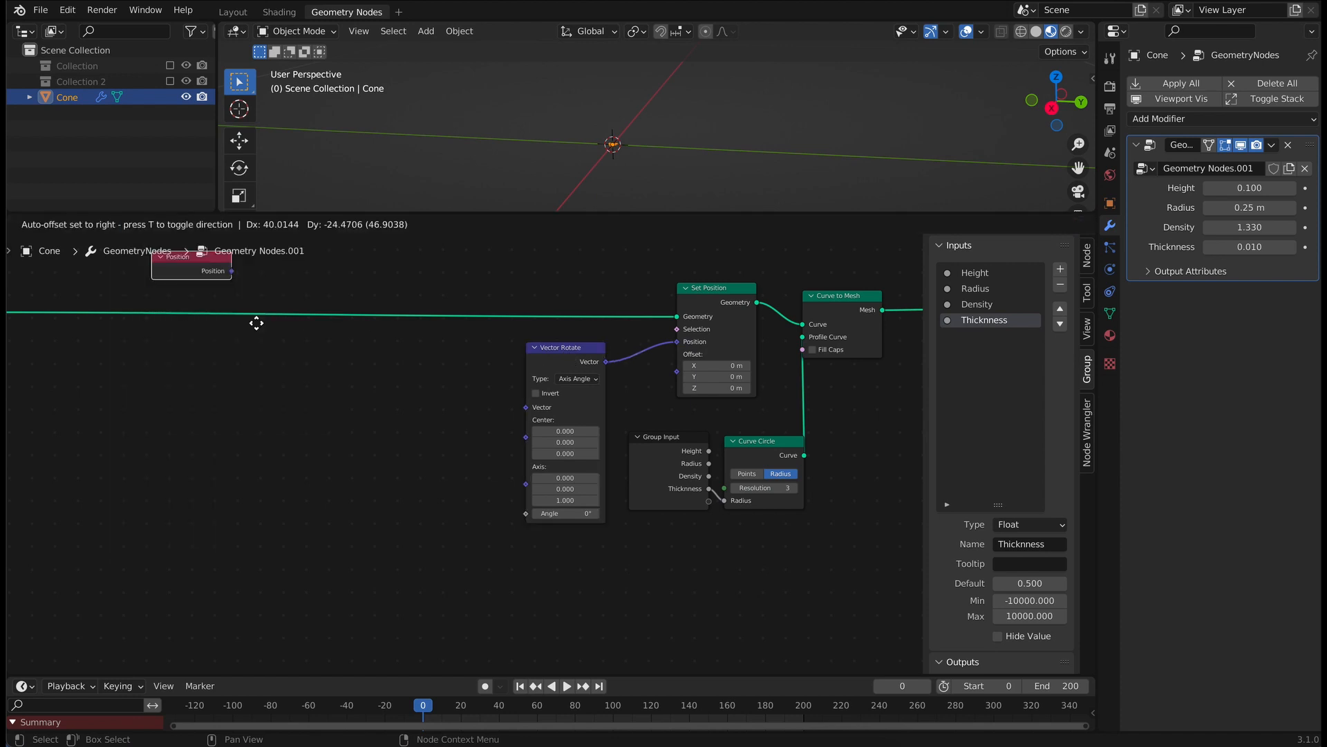
left_click(437, 435)
left_click_drag(413, 386, 525, 407)
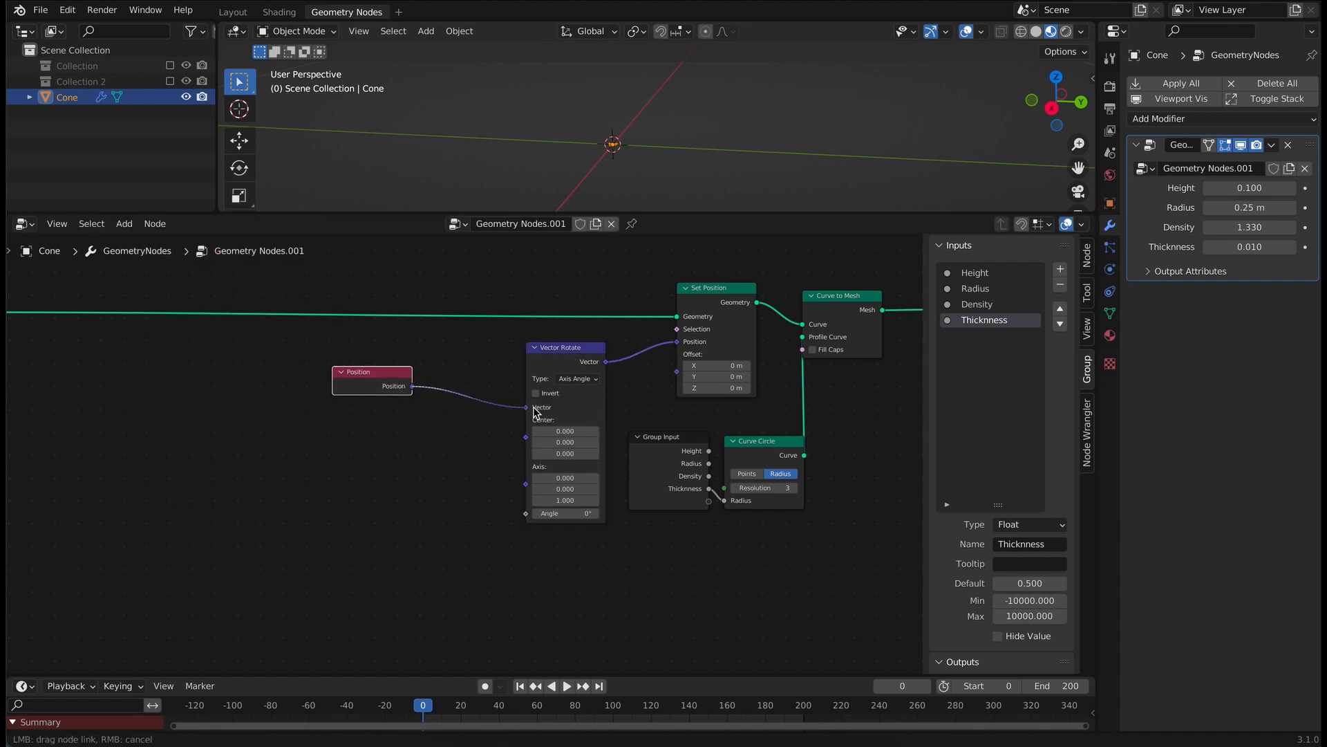
key("g")
left_click(450, 402)
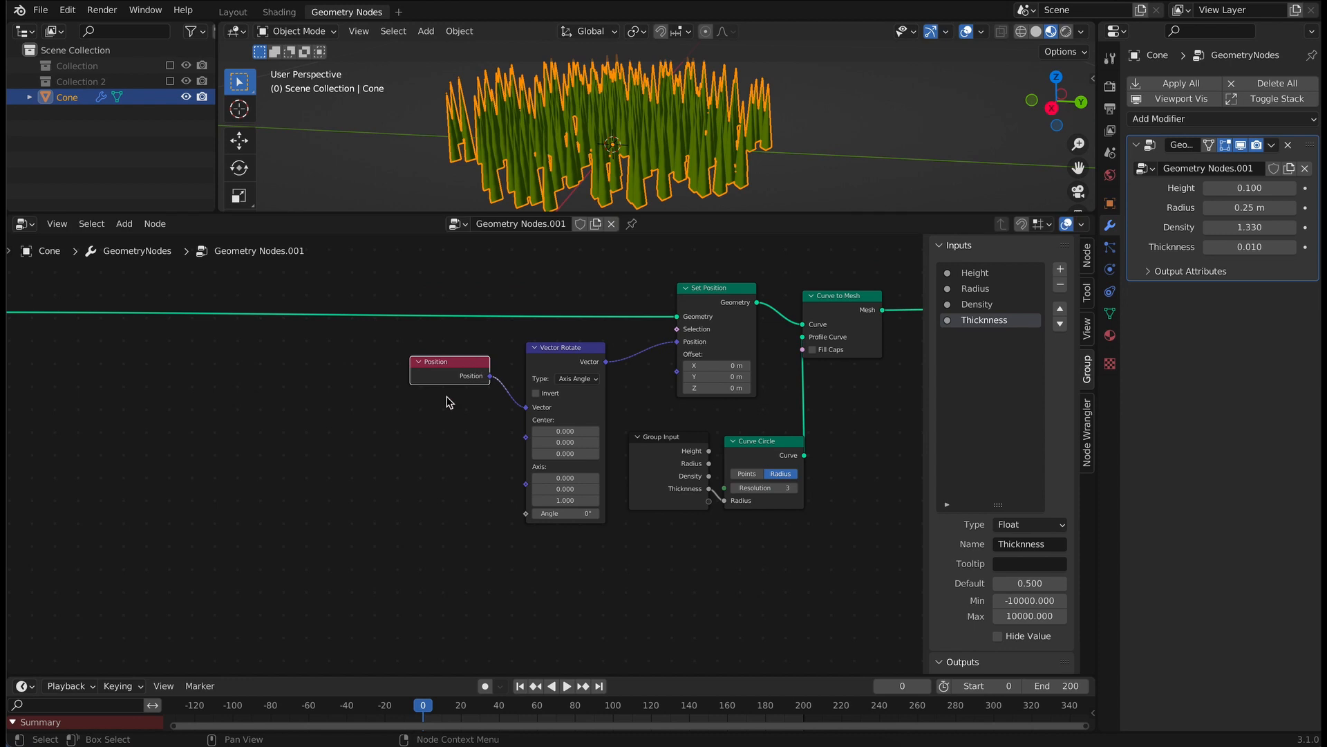
Step: Duplicate the Vector Rotate node and place the copy below the Position node, off the main chain
left_click(575, 351)
right_click(572, 350)
left_click(572, 350)
left_click(300, 363)
scroll(301, 387, "up", 5)
middle_click_drag(305, 405, 470, 397)
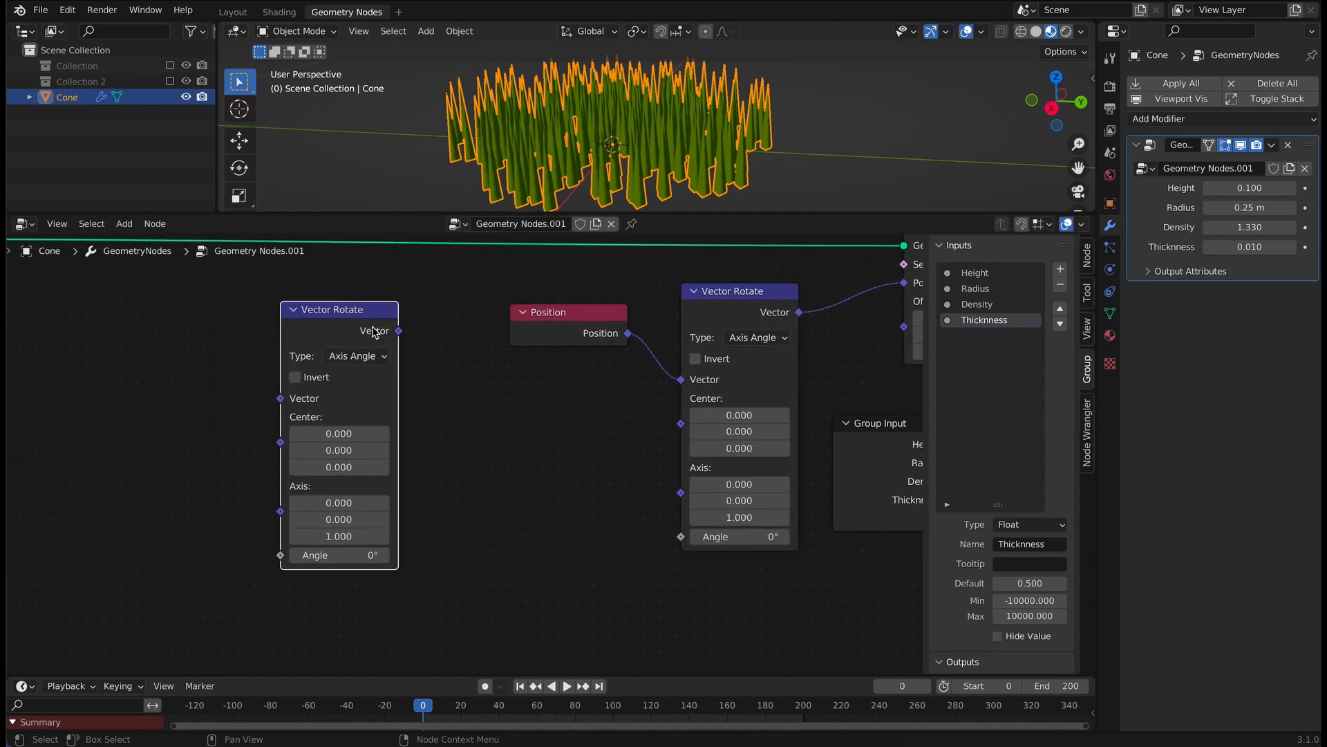
scroll(213, 355, "down", 7)
left_click_drag(373, 332, 428, 464)
scroll(123, 390, "down", 4)
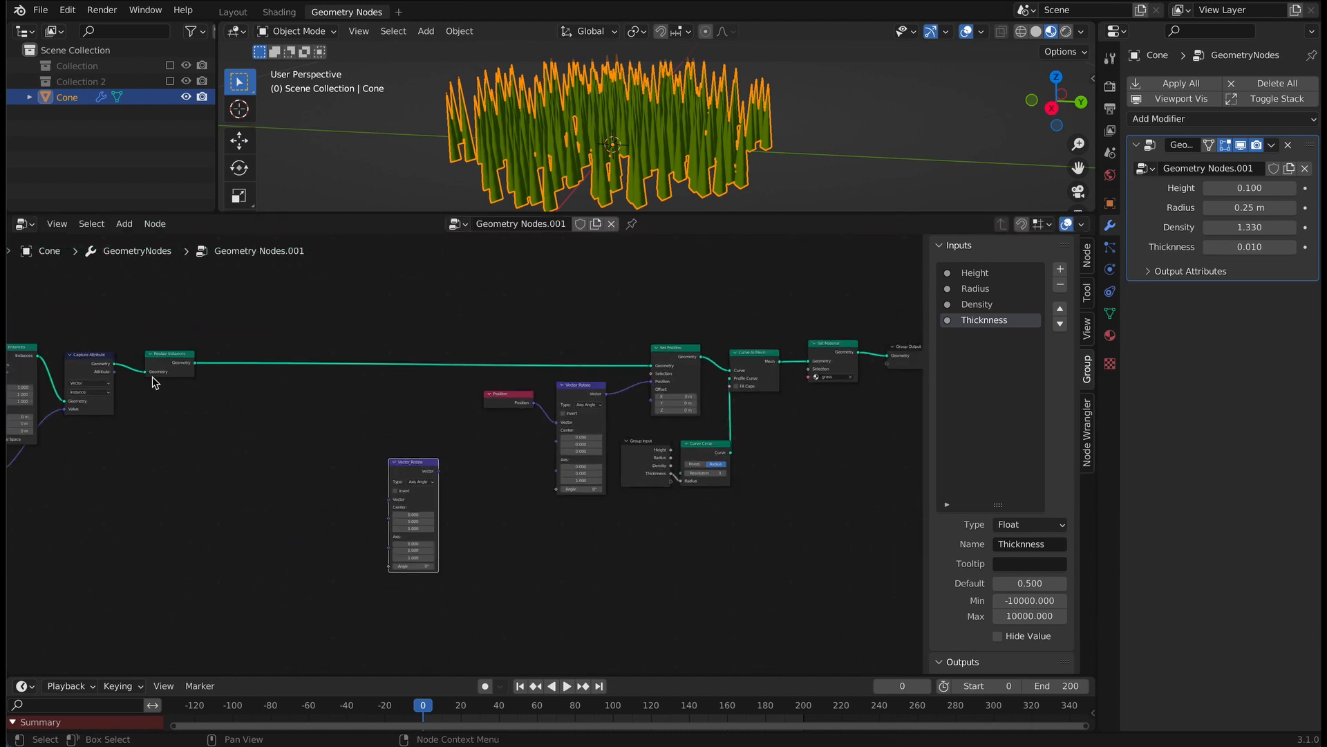
Step: Link Capture Attribute's Attribute output to the Center of the original Vector Rotate, keeping that node next to Position
left_click_drag(570, 387, 257, 386)
scroll(106, 463, "up", 5)
middle_click_drag(78, 470, 317, 473)
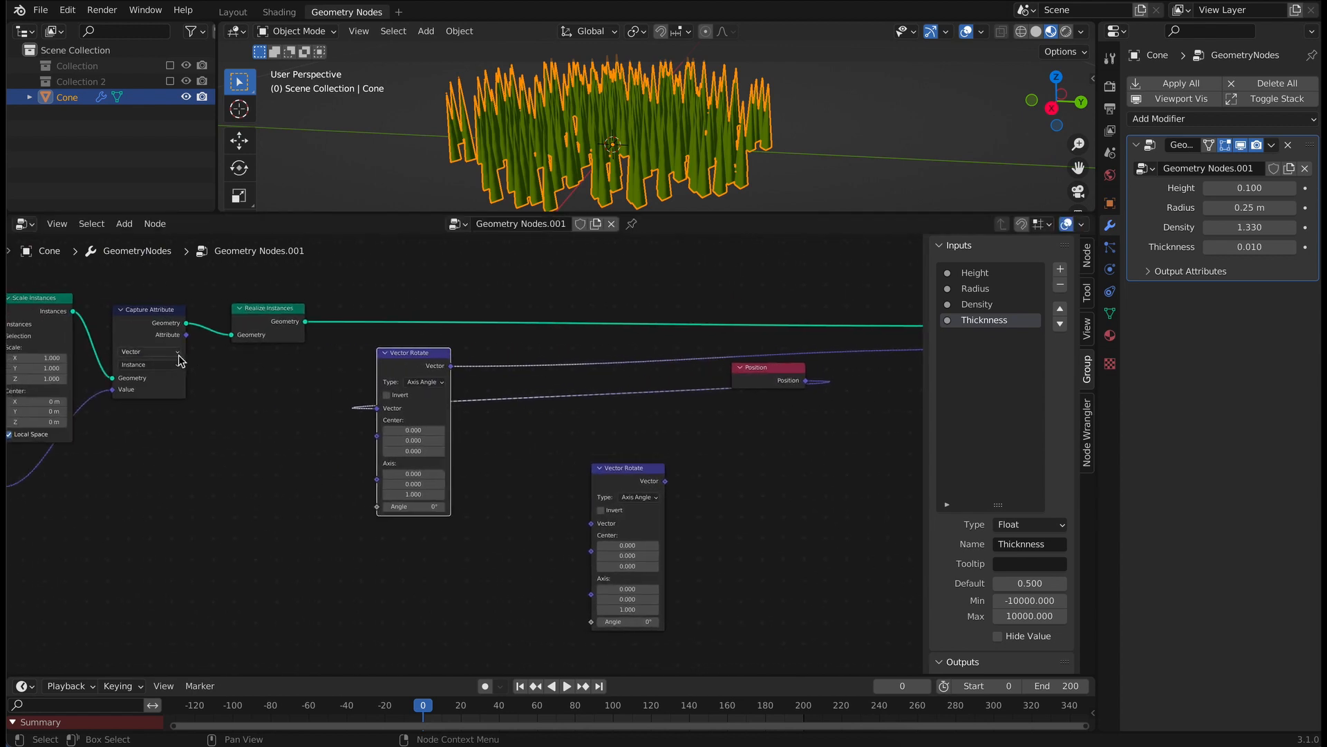
left_click_drag(187, 335, 234, 357)
left_click_drag(381, 437, 379, 436)
left_click_drag(415, 353, 830, 343)
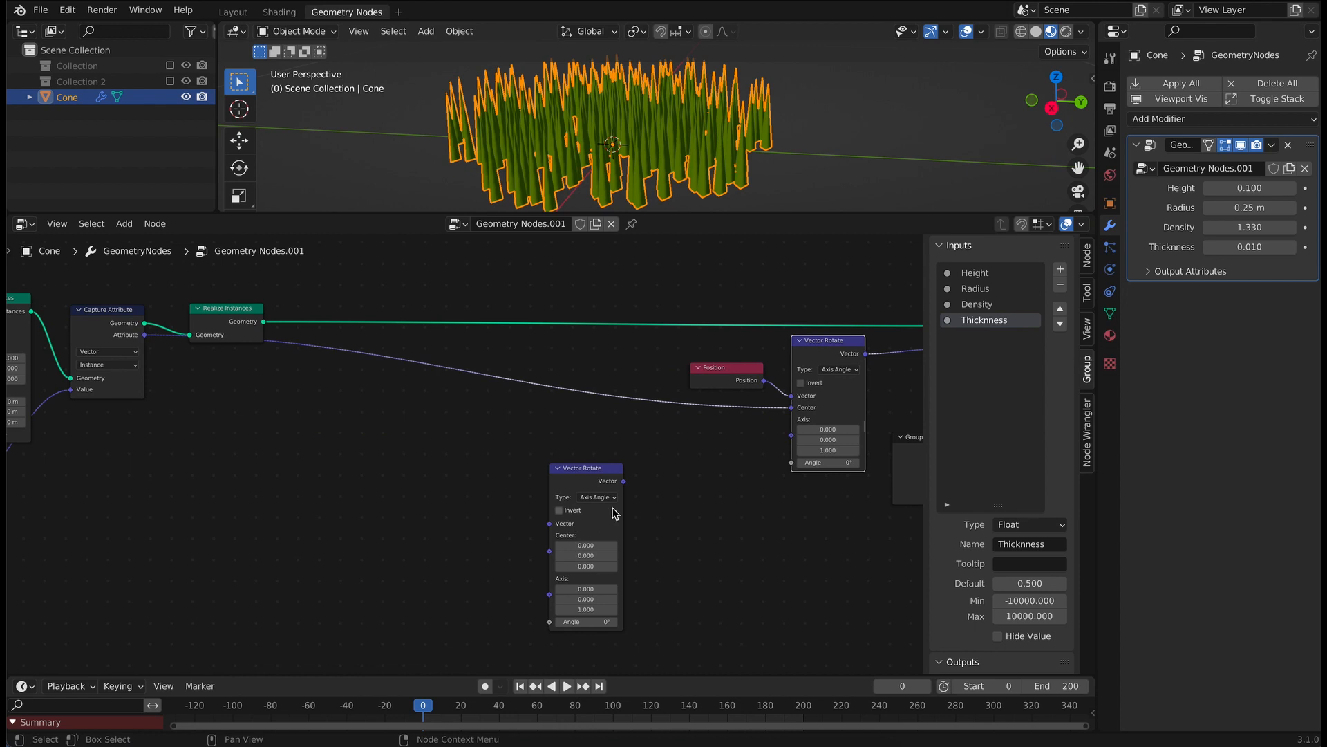
Step: Set the duplicated Vector Rotate to the Z Axis type and link its output to the Axis of the original Vector Rotate
scroll(614, 512, "up", 3)
left_click(657, 517)
left_click(668, 584)
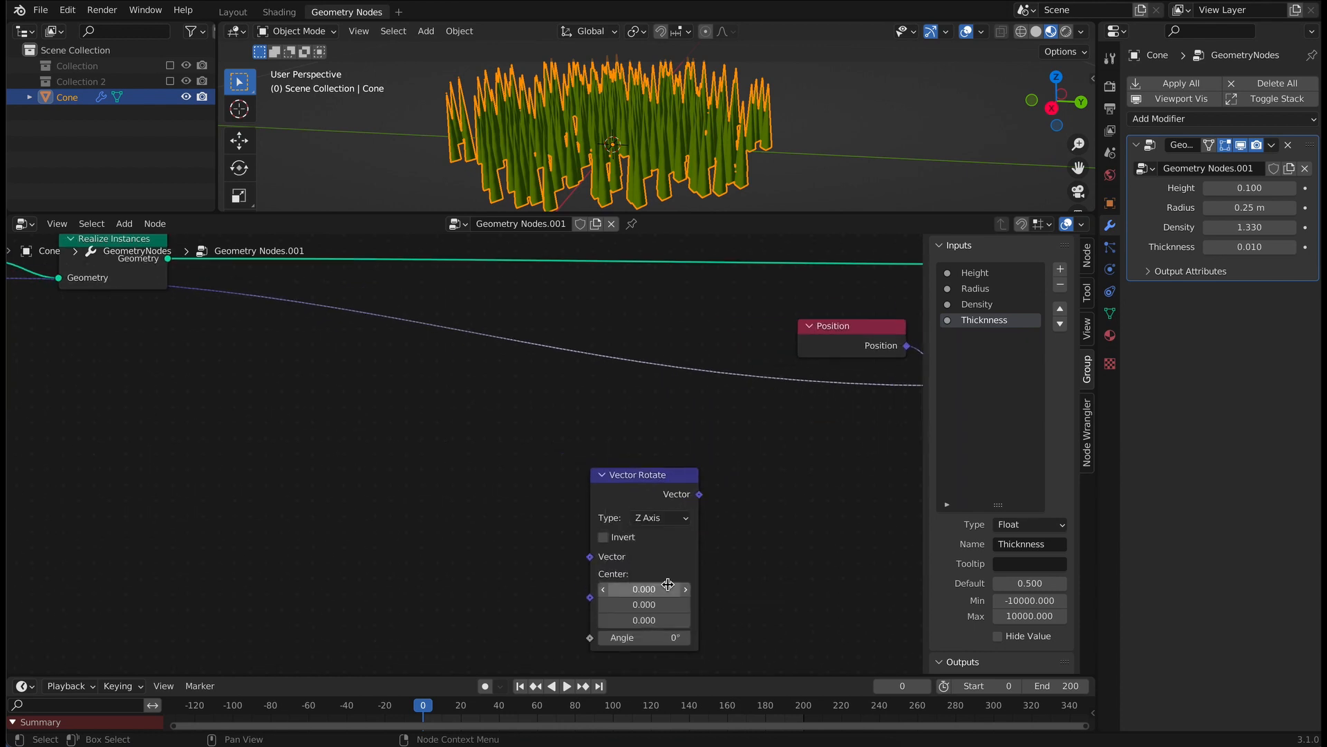
left_click_drag(658, 472, 634, 401)
middle_click_drag(761, 468, 564, 489)
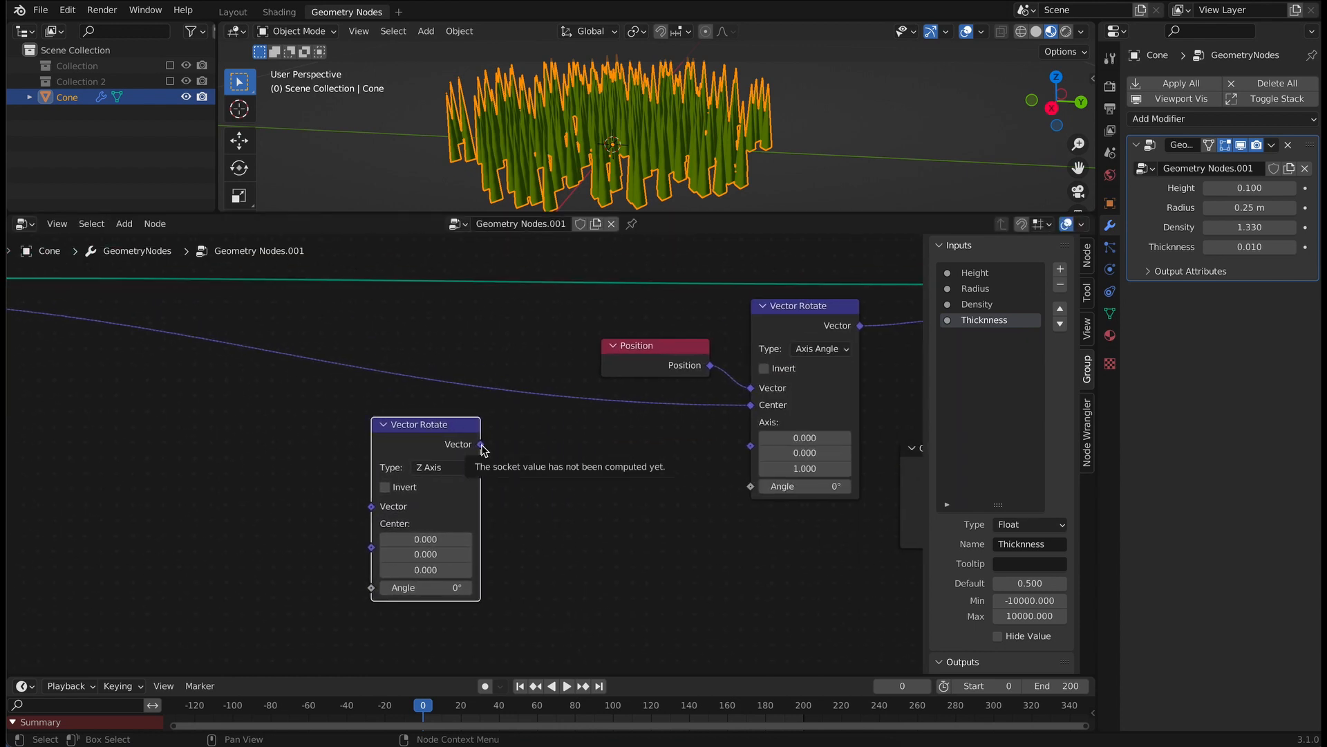
left_click_drag(481, 445, 752, 443)
key("g")
left_click(623, 430)
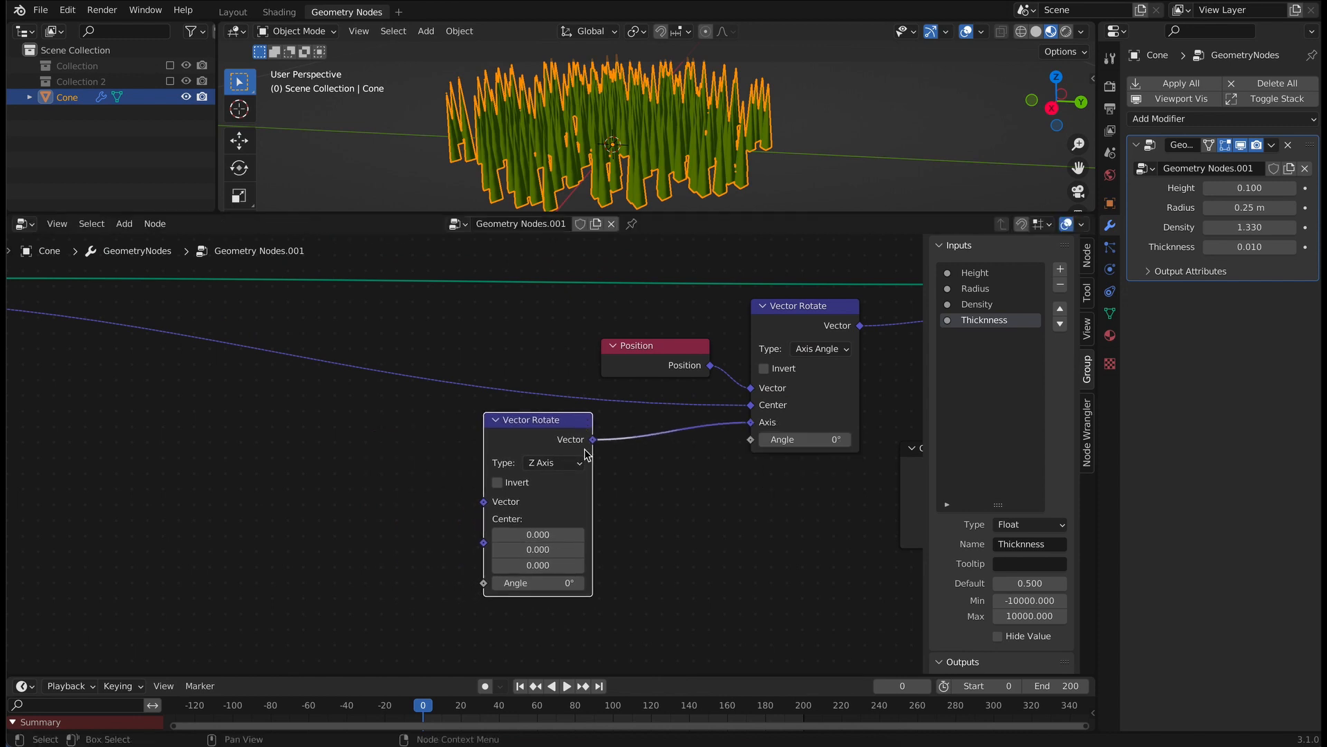
Step: Add a Math node near the Z Axis Vector Rotate node
left_click(121, 228)
mouse_move(172, 484)
left_click(332, 627)
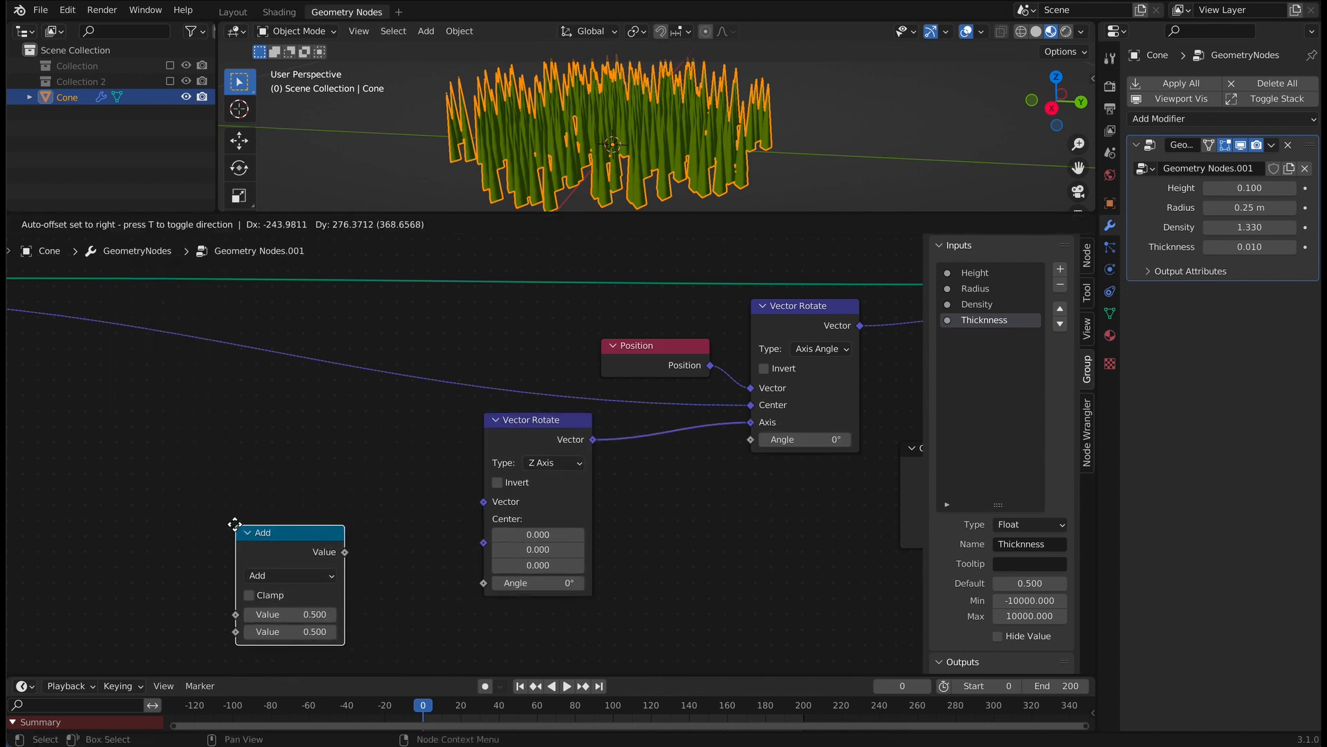
left_click(235, 524)
Step: Add a Vector Math node set to Normalize and link its output to the Vector input of the Z Axis Vector Rotate
left_click(124, 224)
mouse_move(138, 501)
left_click(276, 545)
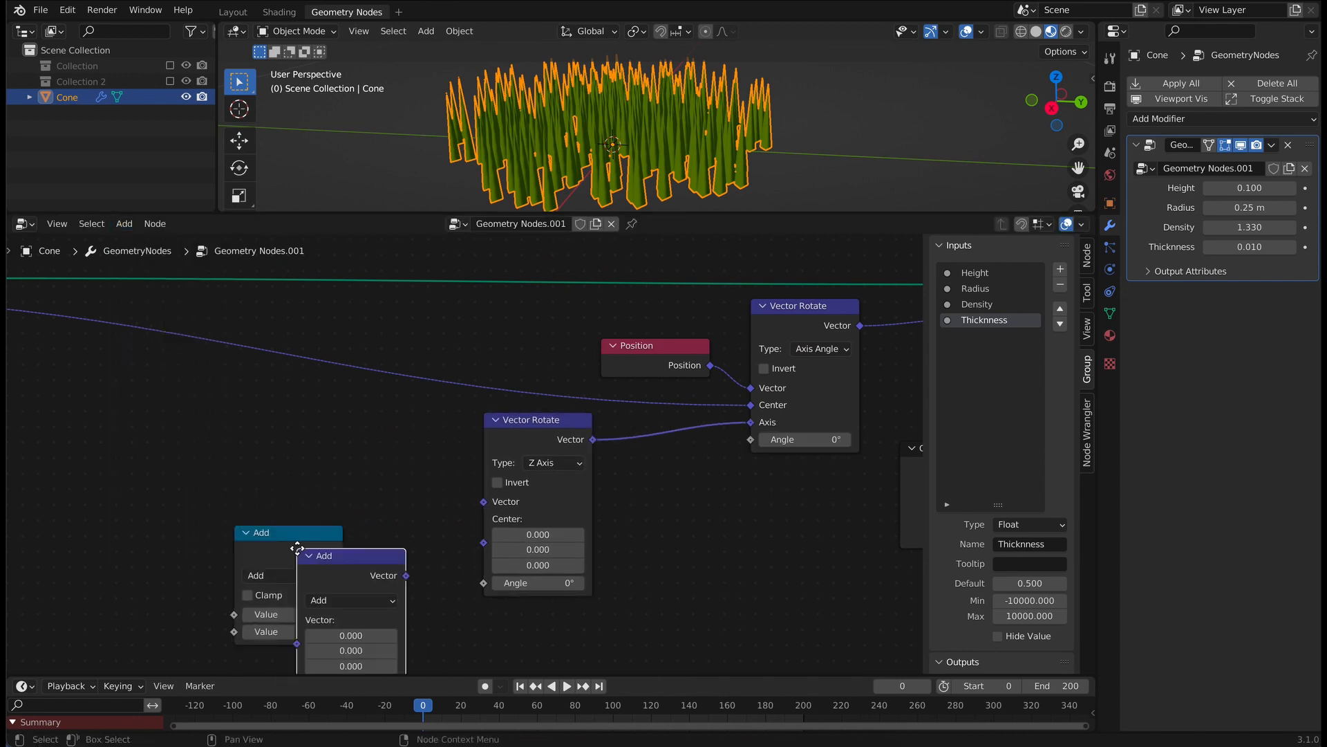
left_click(103, 425)
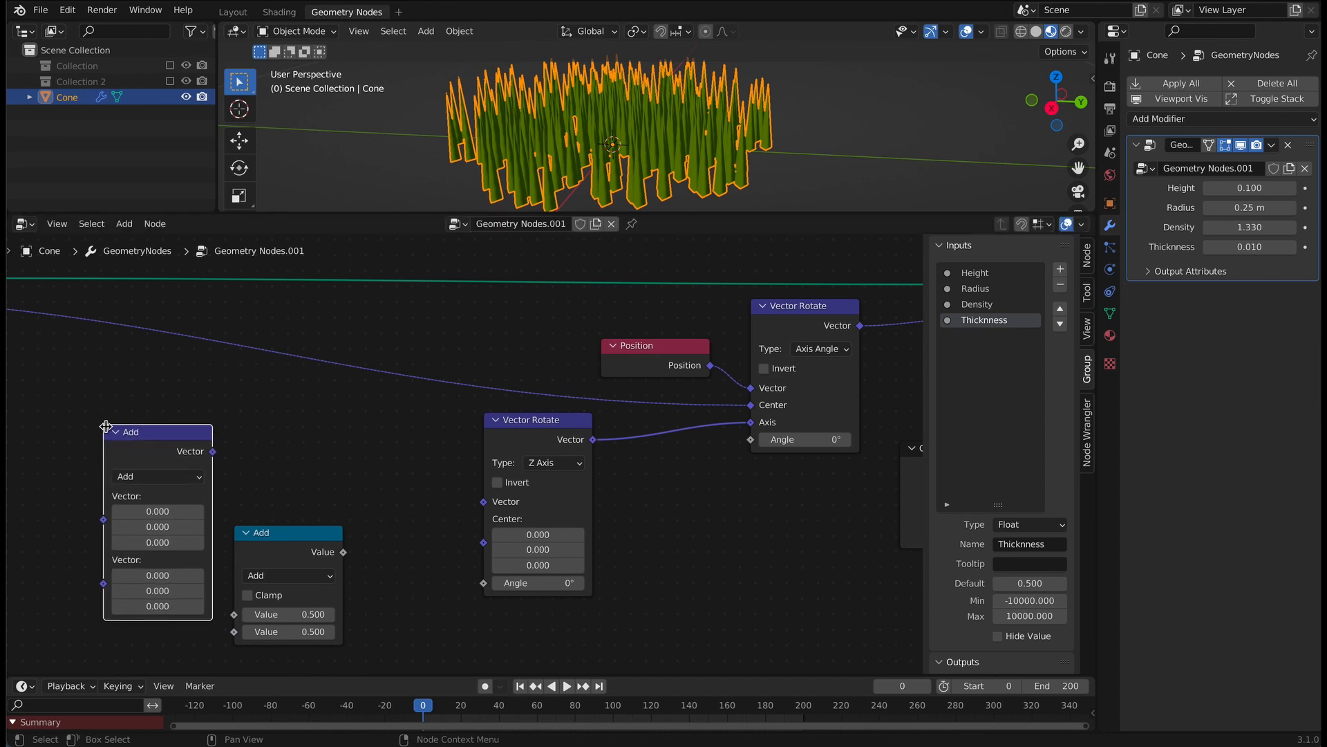
left_click(171, 477)
left_click(246, 458)
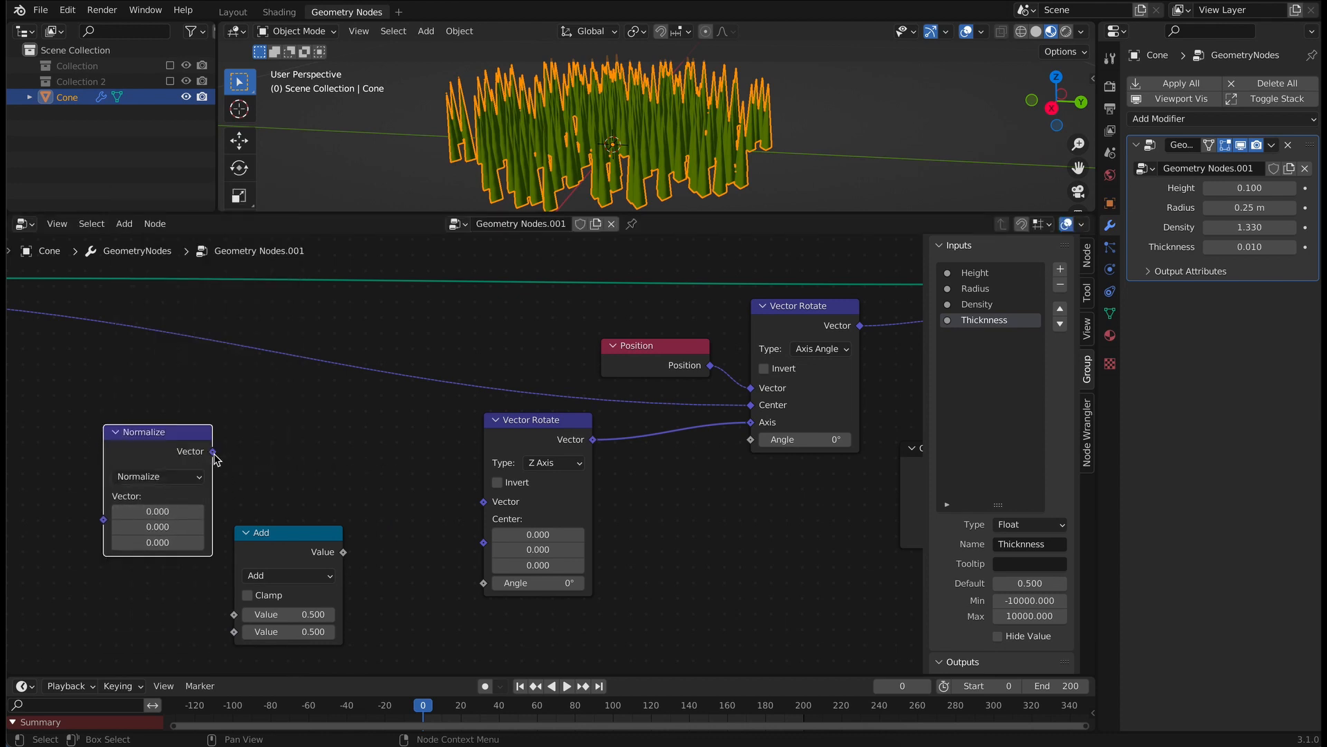
left_click_drag(213, 451, 349, 403)
middle_click_drag(110, 405, 221, 383)
middle_click_drag(25, 348, 139, 354)
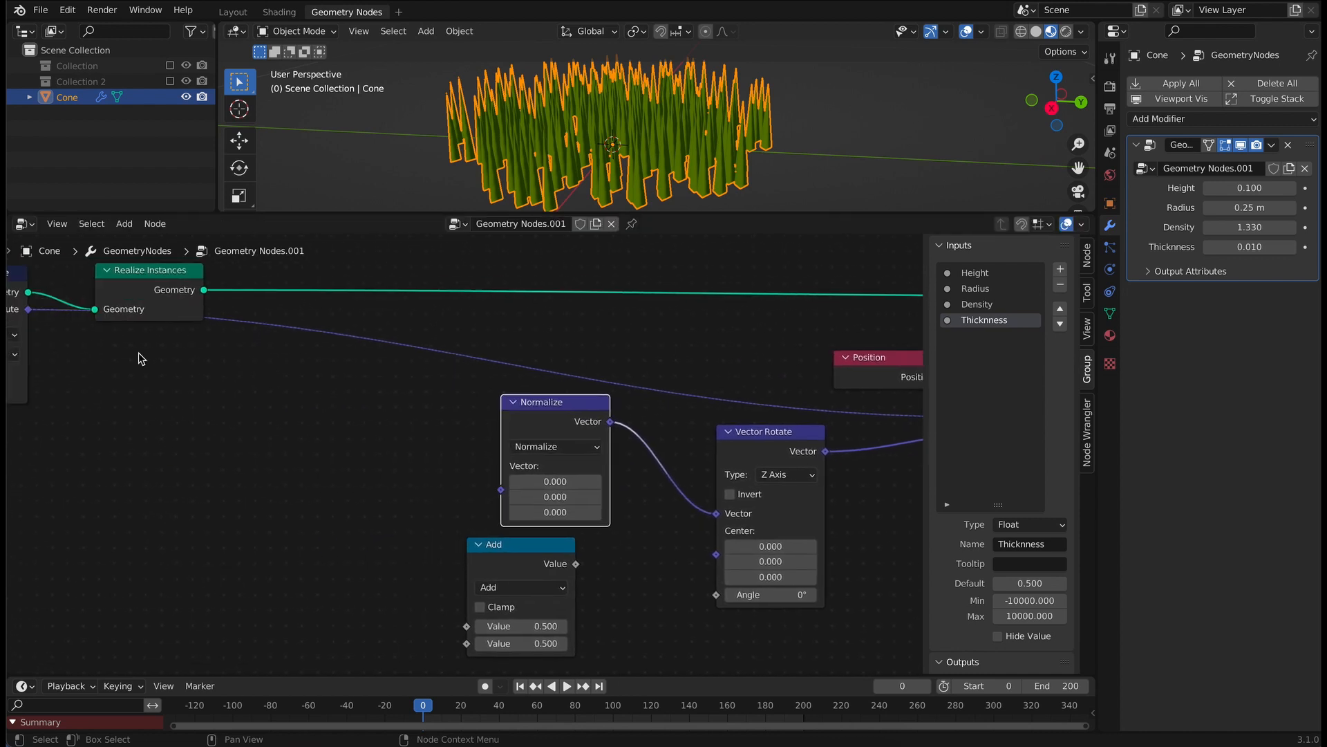
Step: Link Capture Attribute's Attribute output to the Vector input of the Normalize node
left_click_drag(28, 309, 501, 490)
scroll(465, 452, "down", 3)
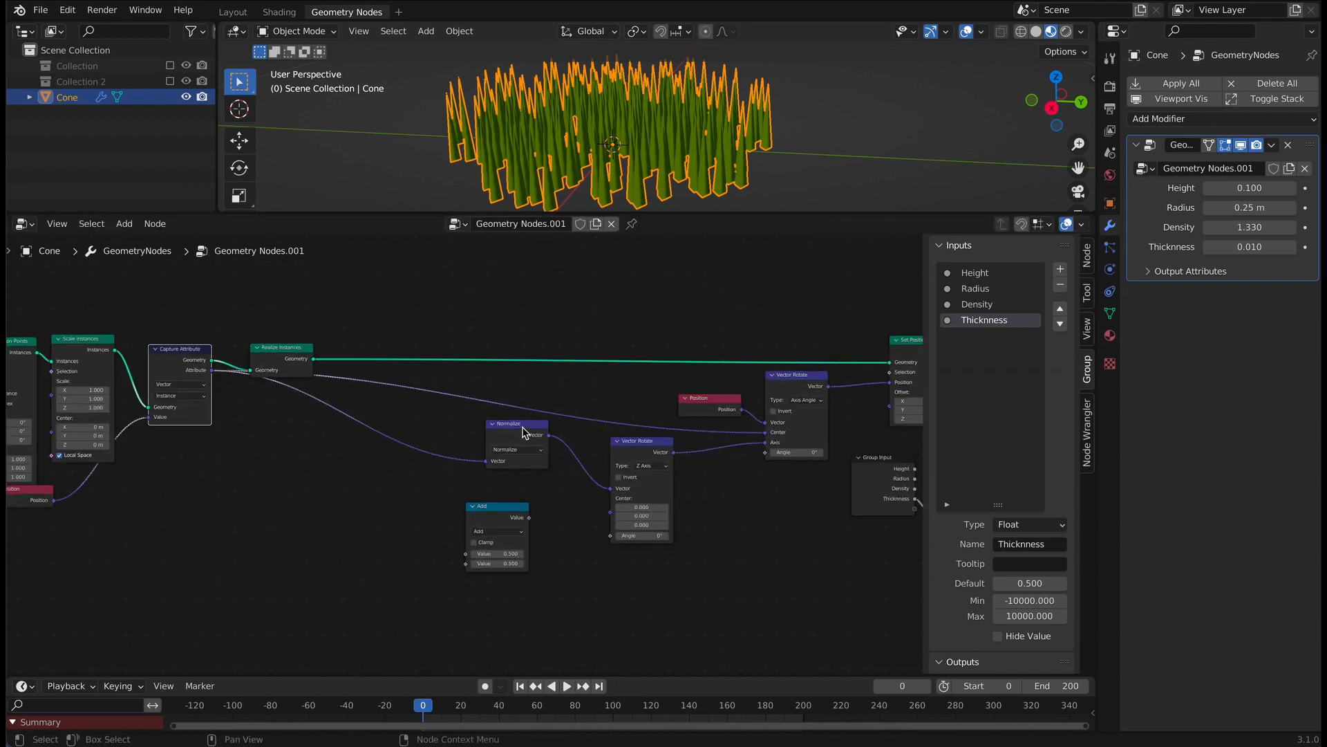
scroll(522, 504, "down", 5)
scroll(526, 573, "up", 9)
Step: Move the Math node below the Z Axis Vector Rotate, set it to Multiply and place a duplicate beside it
middle_click_drag(598, 563, 263, 445)
left_click_drag(197, 419, 394, 487)
middle_click_drag(526, 563, 515, 492)
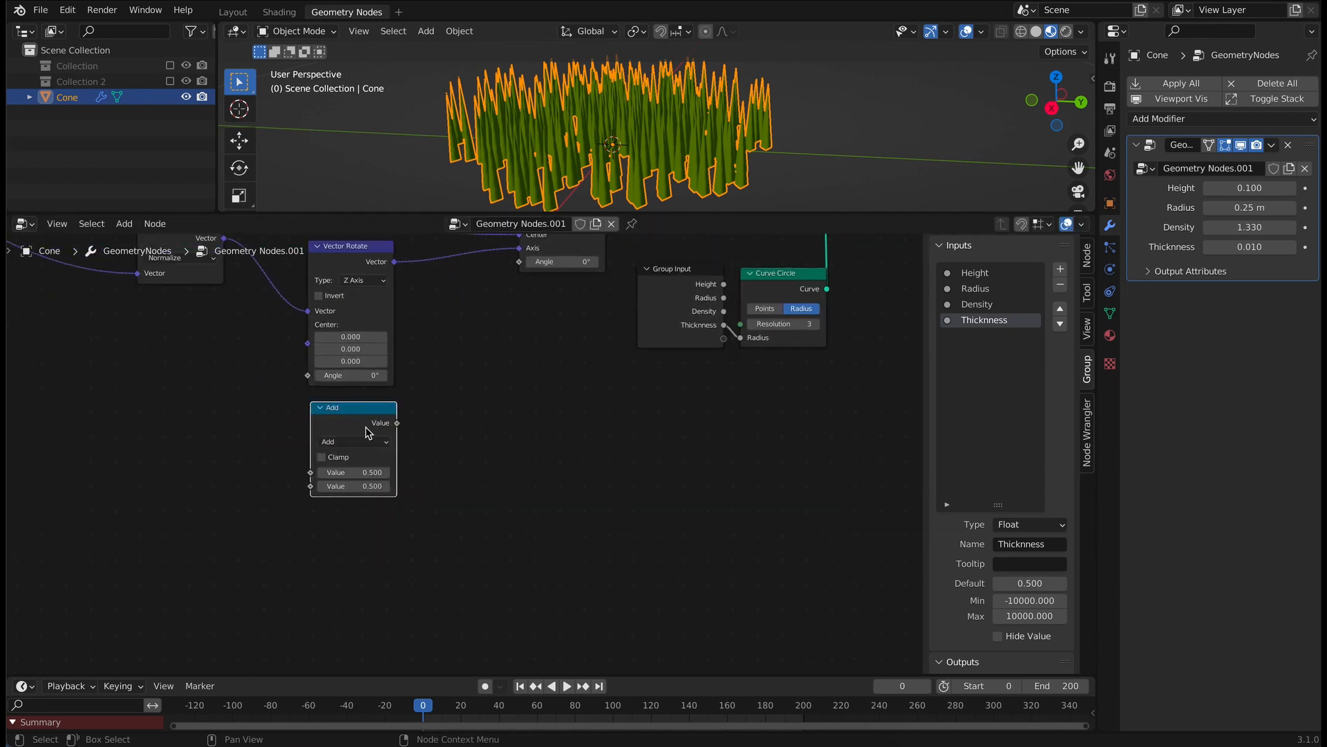
left_click(354, 441)
left_click(342, 470)
key("shift+d")
left_click(221, 407)
scroll(488, 441, "up", 1)
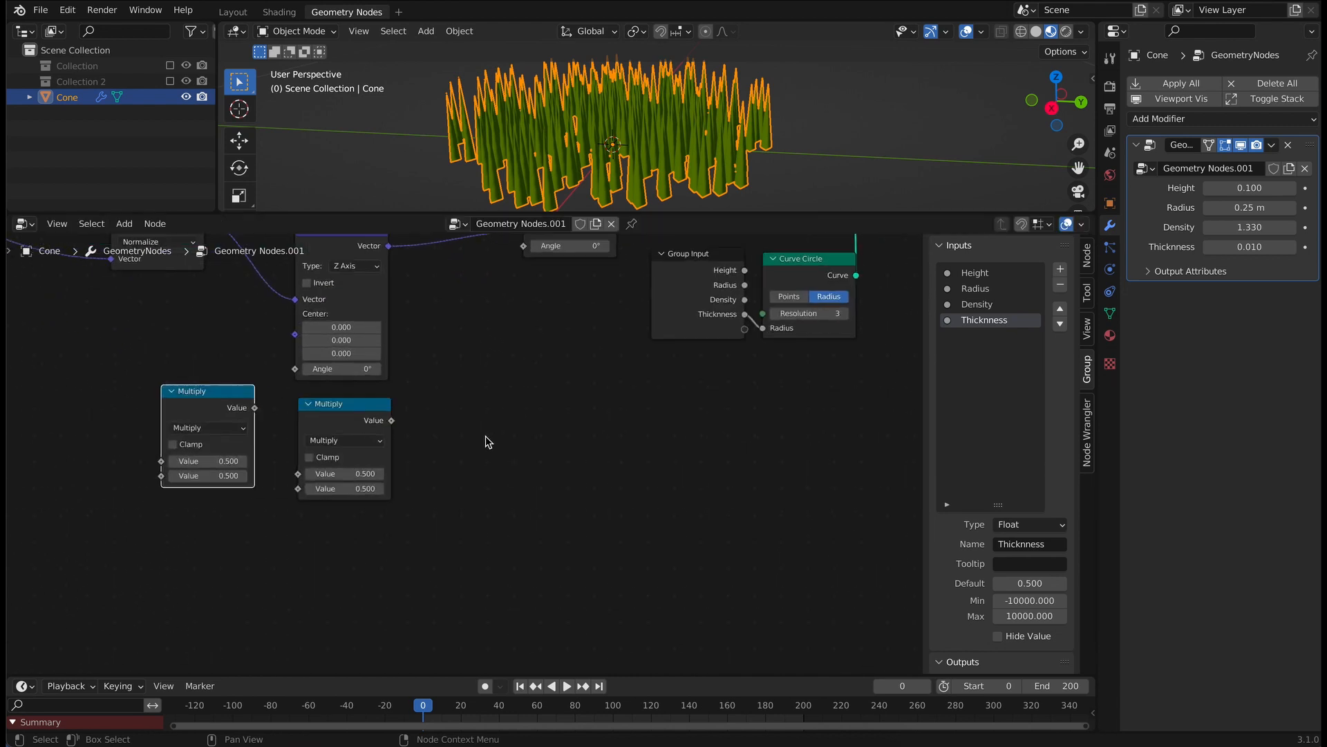
Step: Add a Map Range node beside the two Multiply nodes
left_click(124, 223)
type("map")
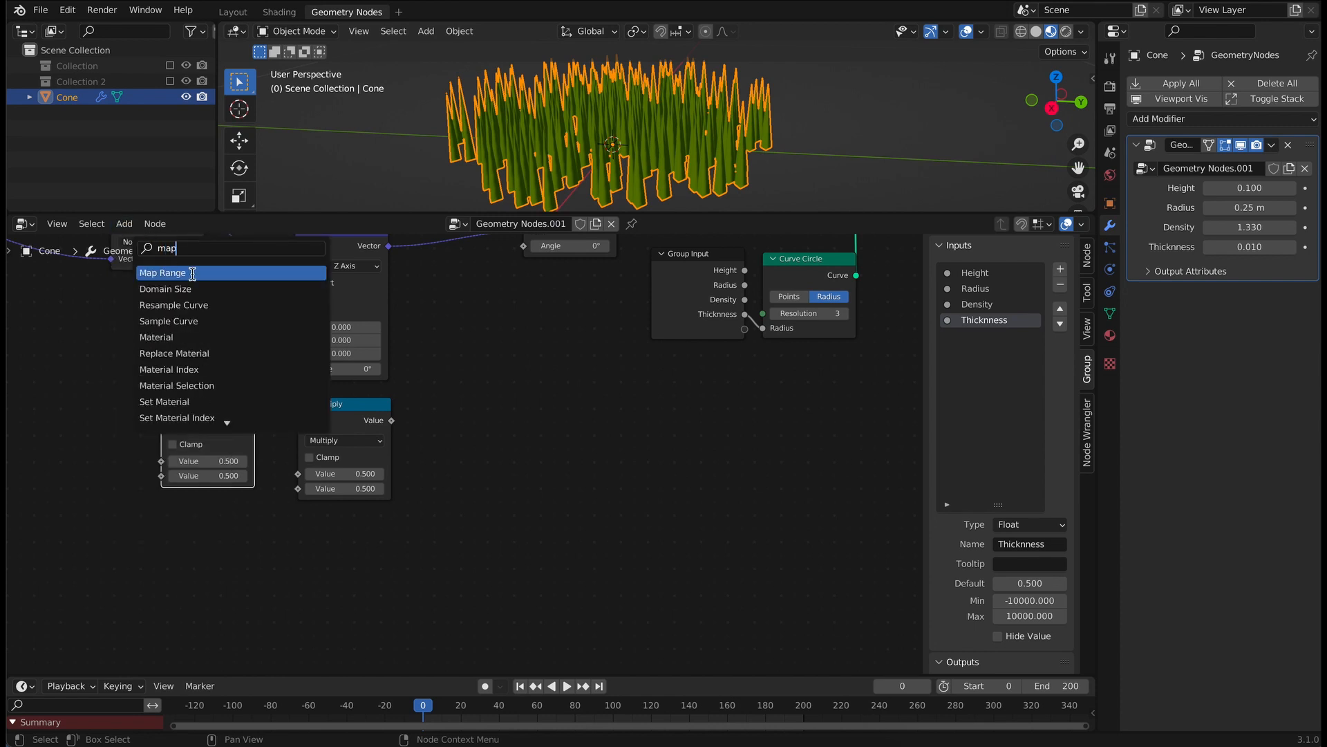
left_click(192, 273)
middle_click_drag(466, 421, 465, 475)
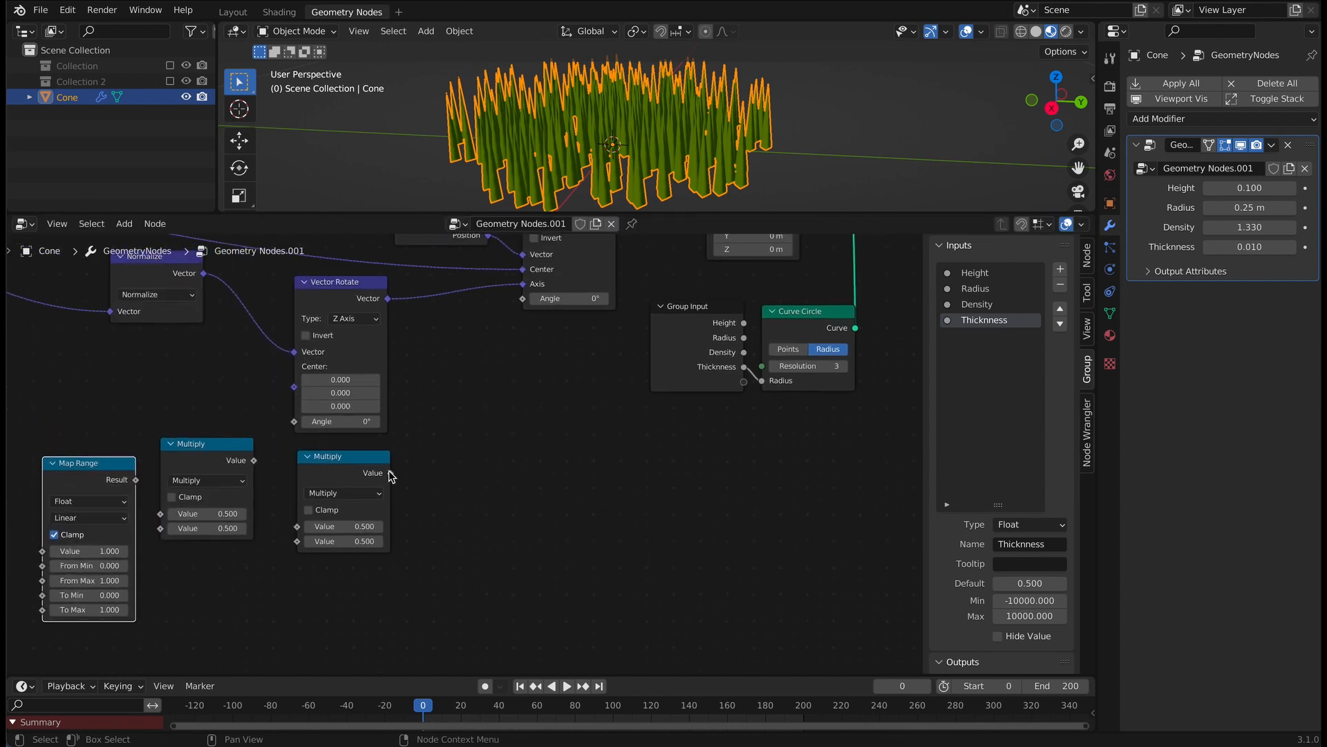
Step: Link the original Multiply to the Axis Angle Vector Rotate's Angle, and the duplicate Multiply to the original's first Value
left_click_drag(390, 473, 522, 298)
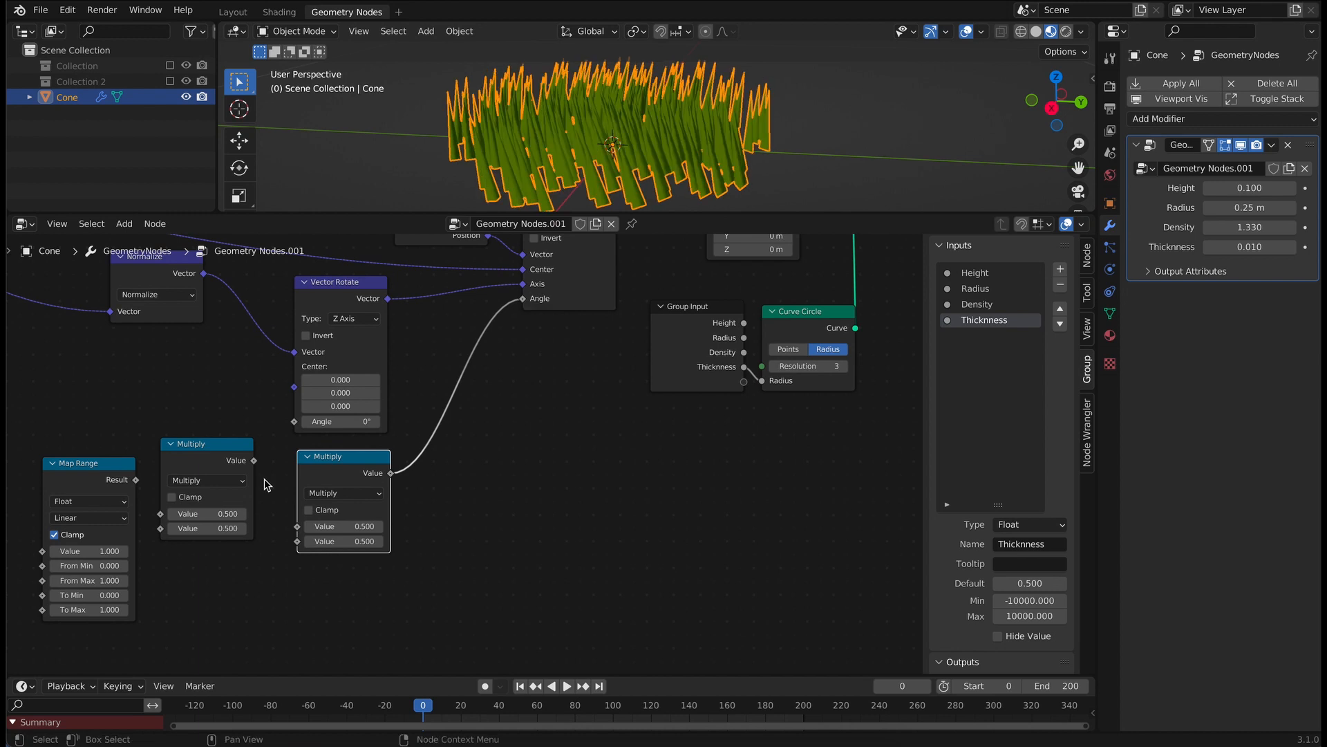
middle_click_drag(506, 541, 701, 482)
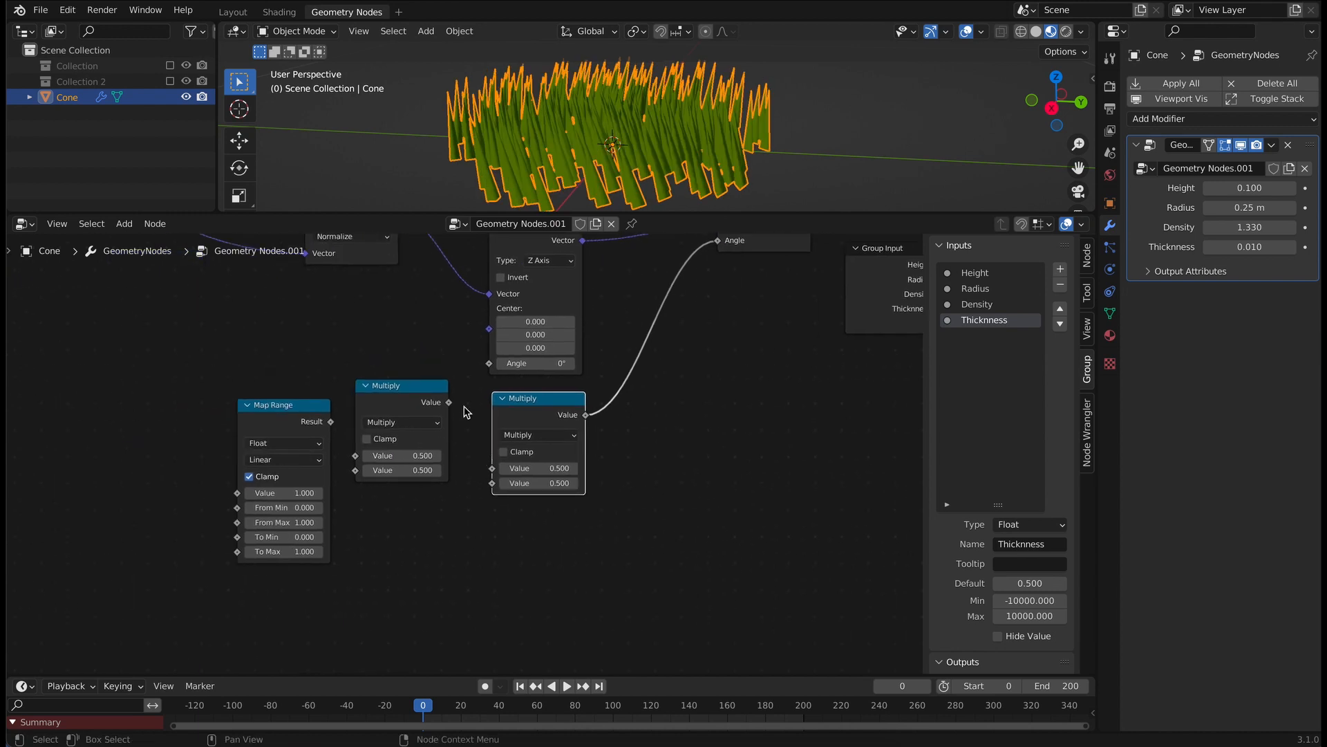
left_click_drag(449, 402, 495, 470)
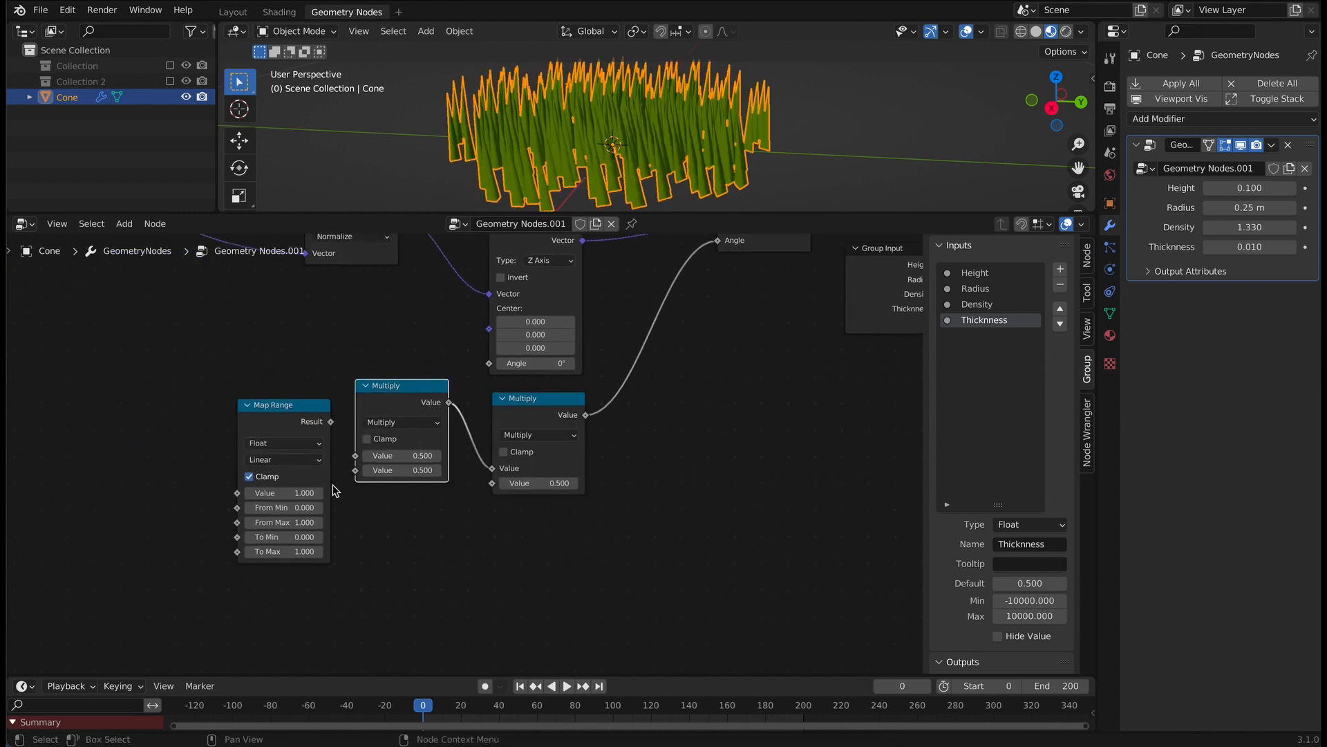
Step: Set Map Range to Smooth Step, link its Result to the original Multiply's second Value, and stack it under the duplicate Multiply
left_click(316, 460)
left_click(315, 505)
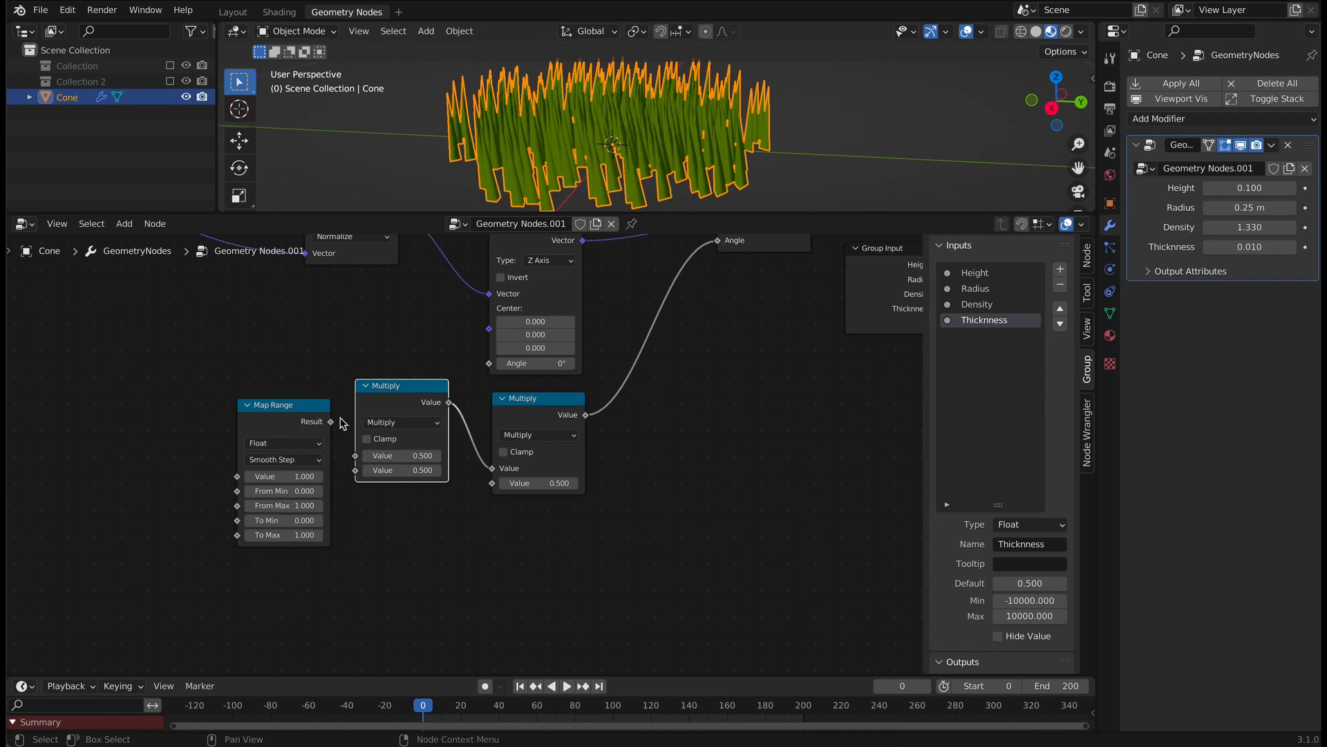
left_click_drag(332, 421, 495, 484)
left_click_drag(430, 382, 448, 325)
left_click_drag(277, 422, 419, 459)
Step: Duplicate the Normalize node, set the copy to Length and place it beside the Map Range node
scroll(661, 446, "down", 3)
middle_click_drag(352, 503, 468, 495)
scroll(358, 499, "up", 3)
scroll(464, 390, "down", 3)
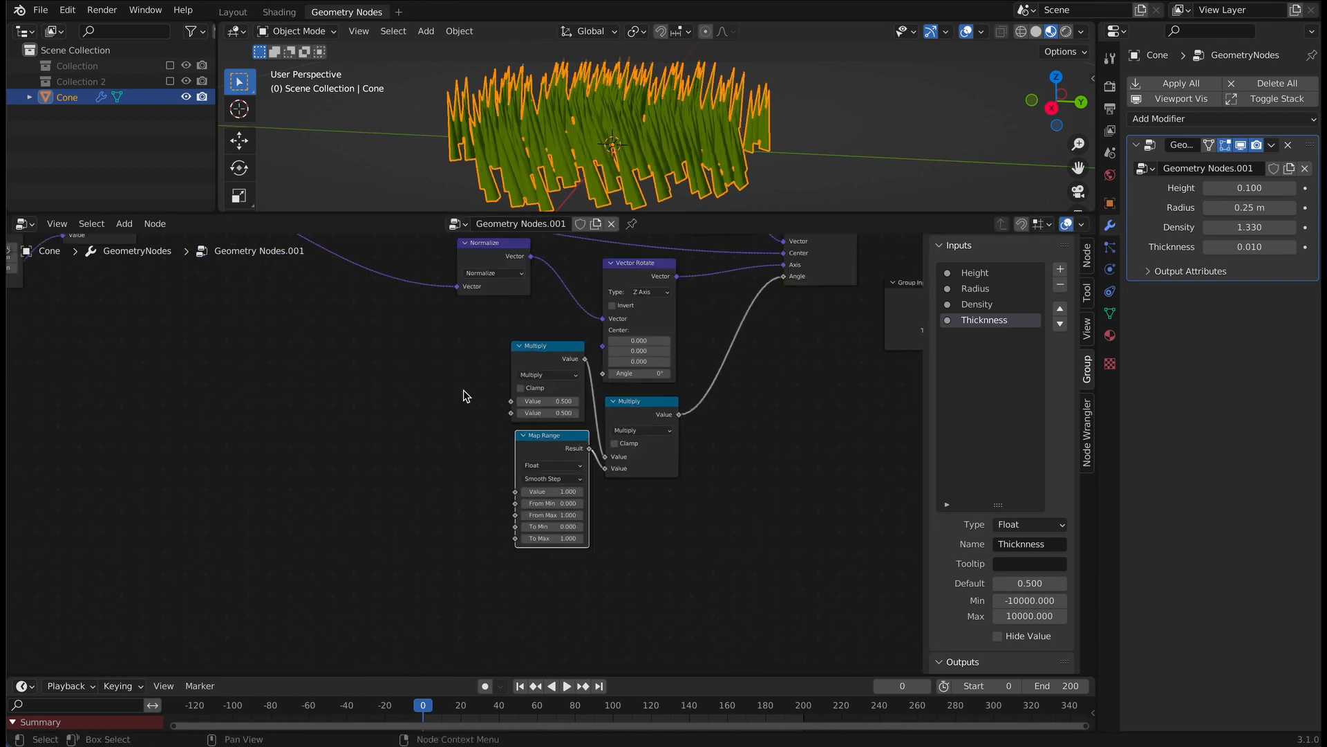
scroll(464, 390, "down", 1)
middle_click_drag(480, 266, 464, 324)
left_click(463, 325)
key("shift+d")
left_click(403, 450)
scroll(427, 451, "up", 6)
left_click(427, 450)
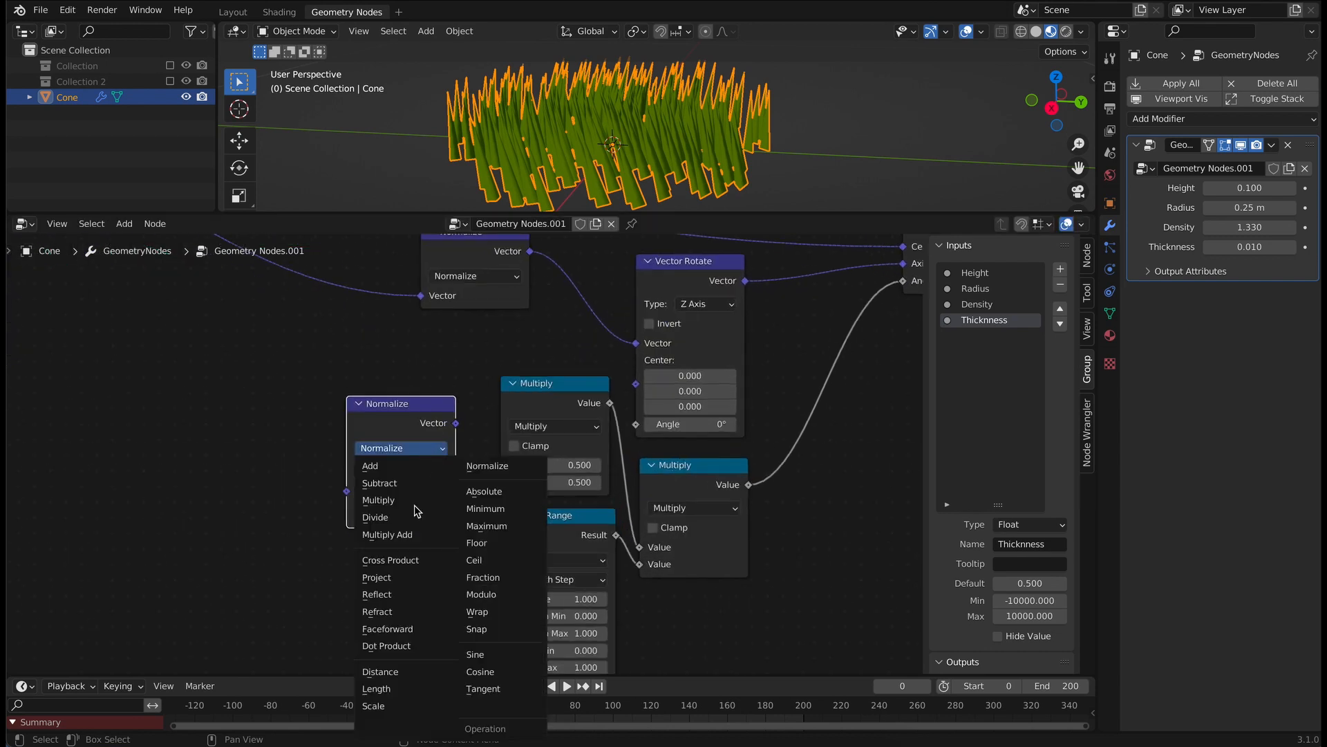
left_click(379, 689)
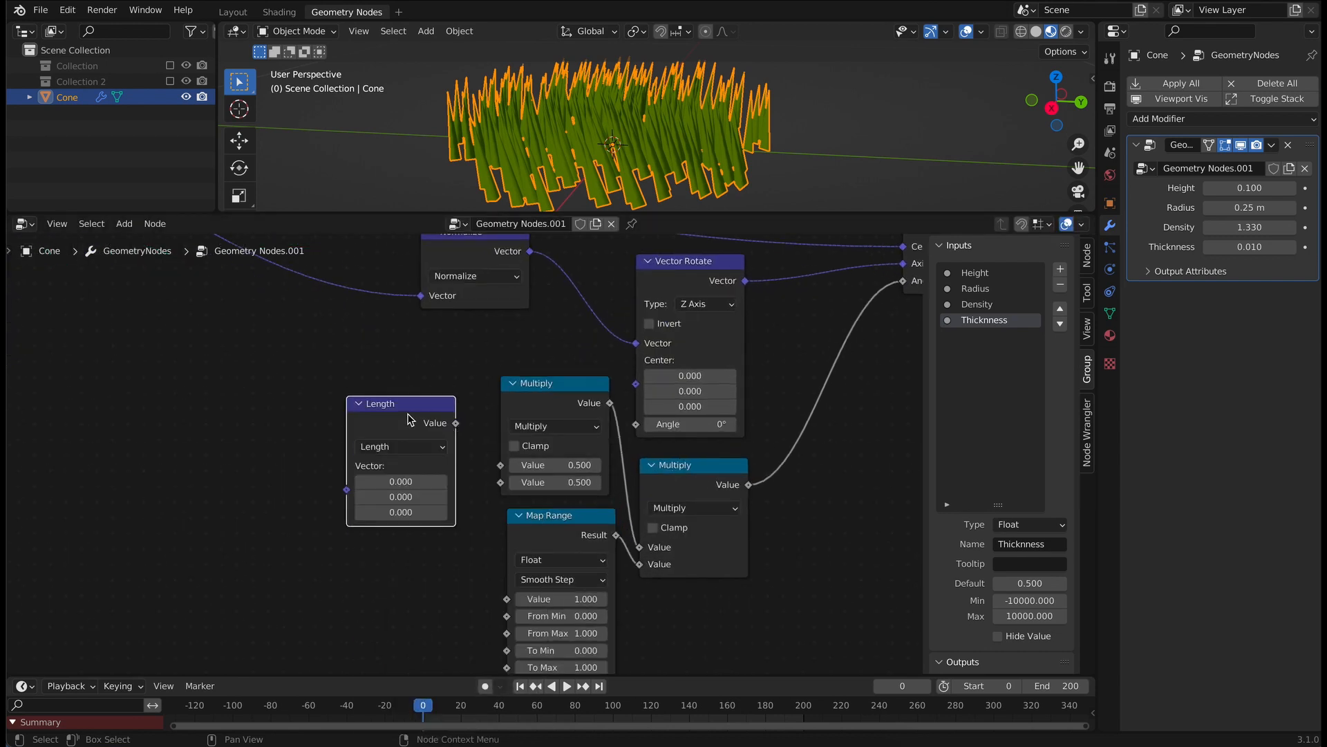
left_click_drag(408, 409, 382, 515)
Step: Duplicate the Group Input node and place the copy near the Length node
scroll(325, 442, "down", 12)
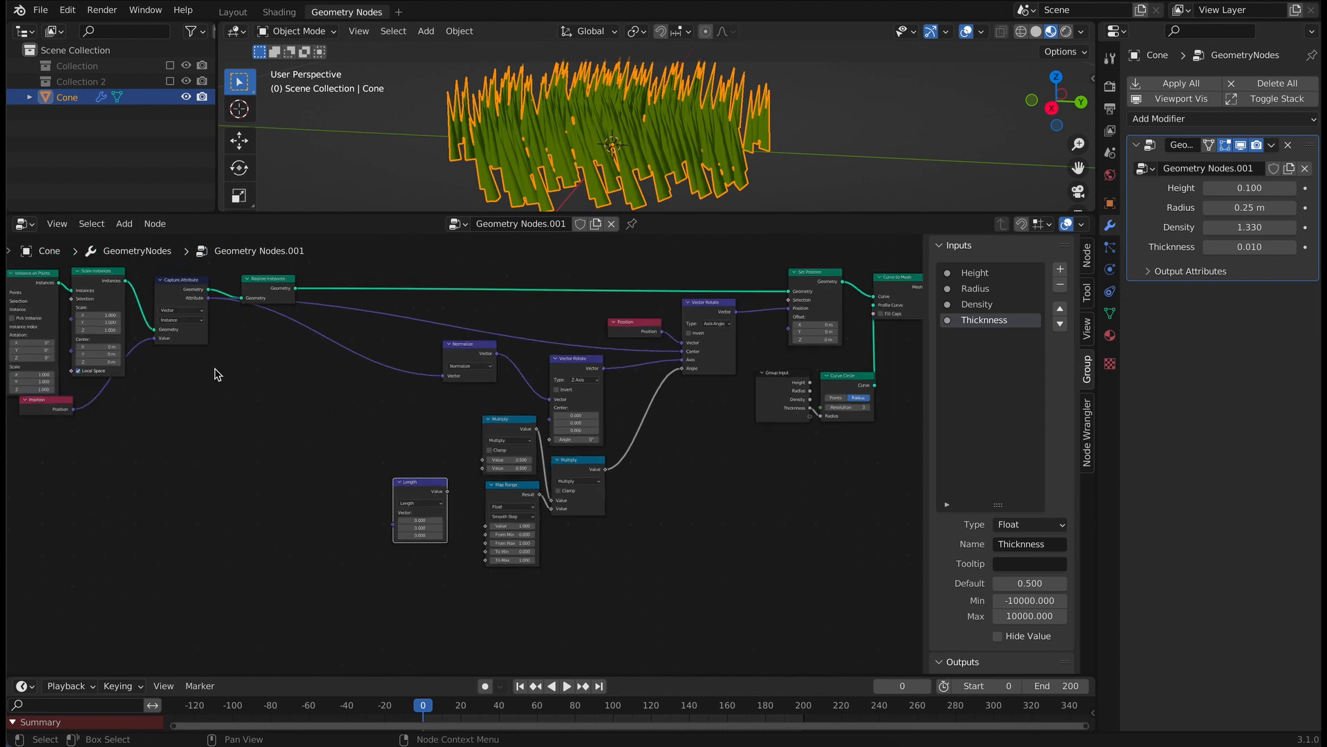
left_click(701, 416)
key("shift+d")
left_click(268, 465)
scroll(435, 511, "up", 4)
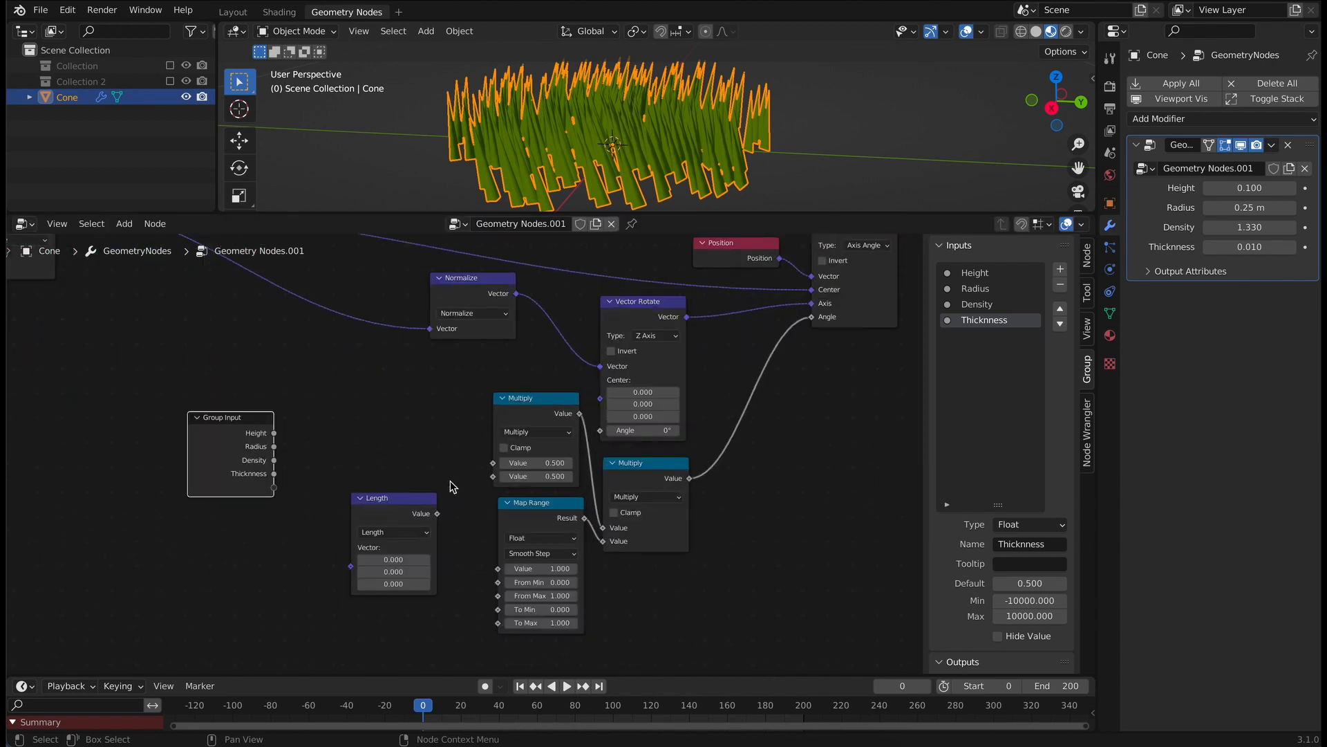
Step: Link Length's Value to Map Range's Value, and Capture Attribute's Attribute to Length's Vector, moving the Group Input copy clear
left_click_drag(471, 432, 537, 491)
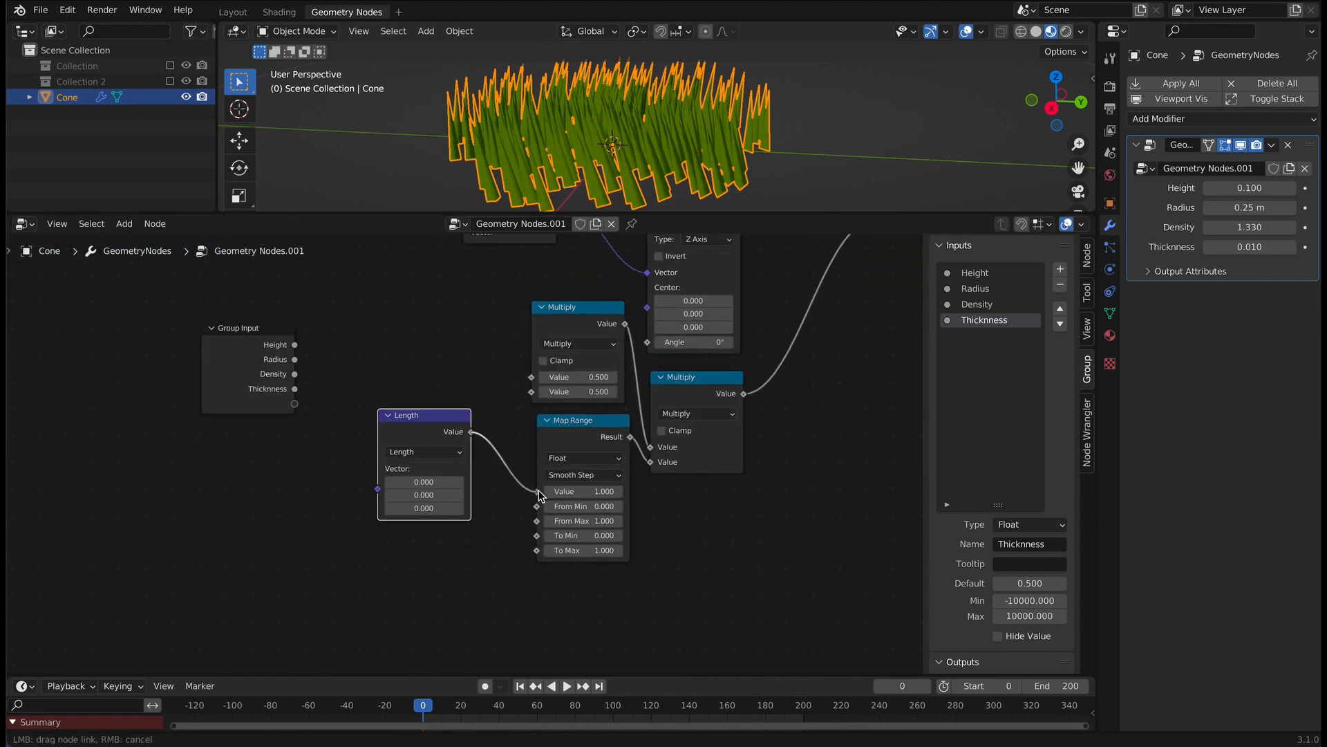
scroll(397, 371, "down", 3)
left_click_drag(279, 288, 312, 302)
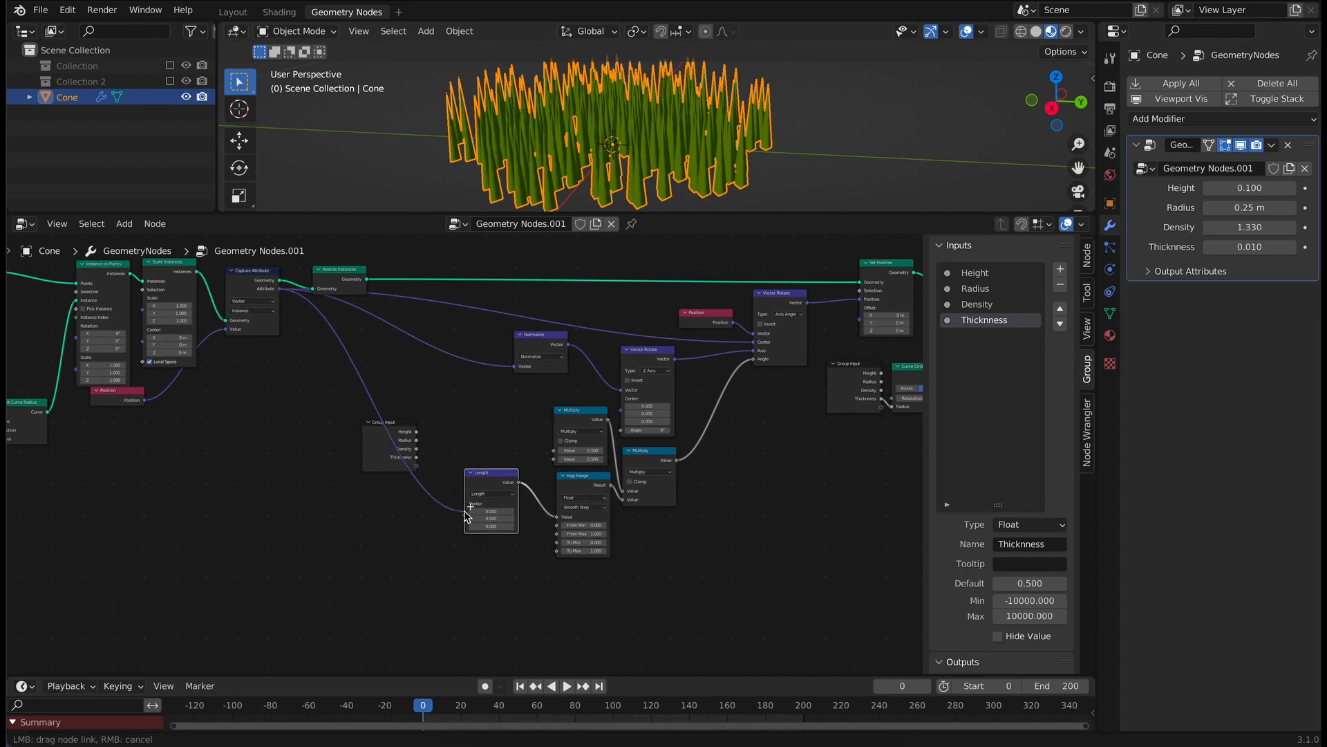
left_click_drag(467, 512, 468, 511)
left_click_drag(384, 443, 367, 487)
Step: Set Map Range's To Min to 0.2 and To Max to 2, and link Group Input's Radius to its From Max
scroll(474, 542, "up", 3)
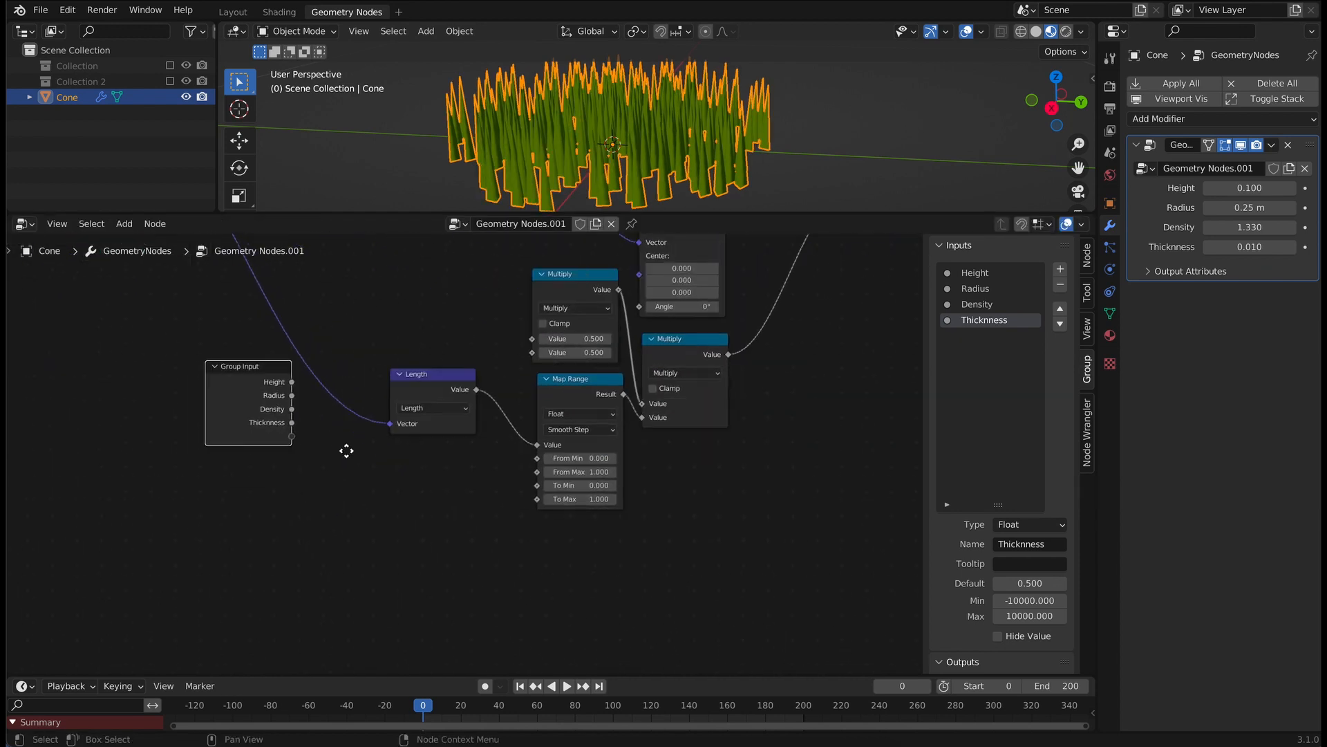
scroll(498, 515, "up", 1)
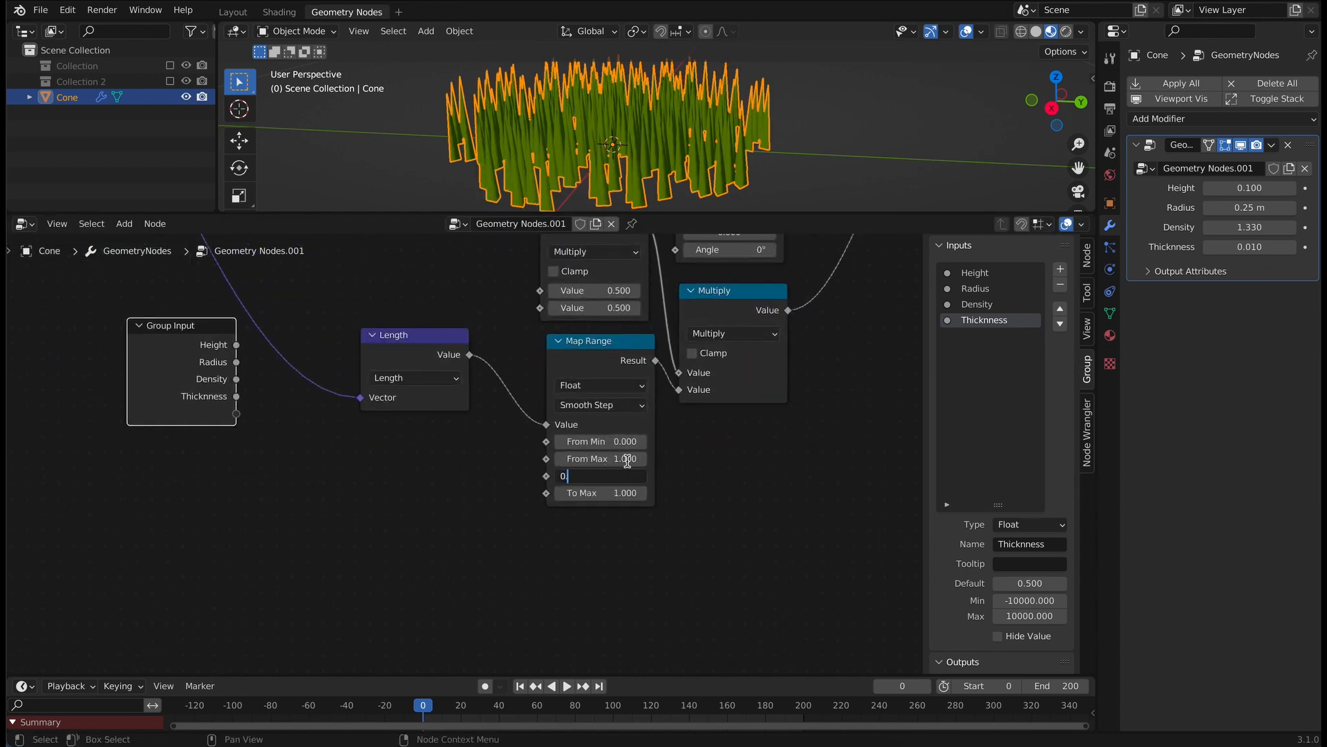
type("2")
key("Return")
type("2")
key("Return")
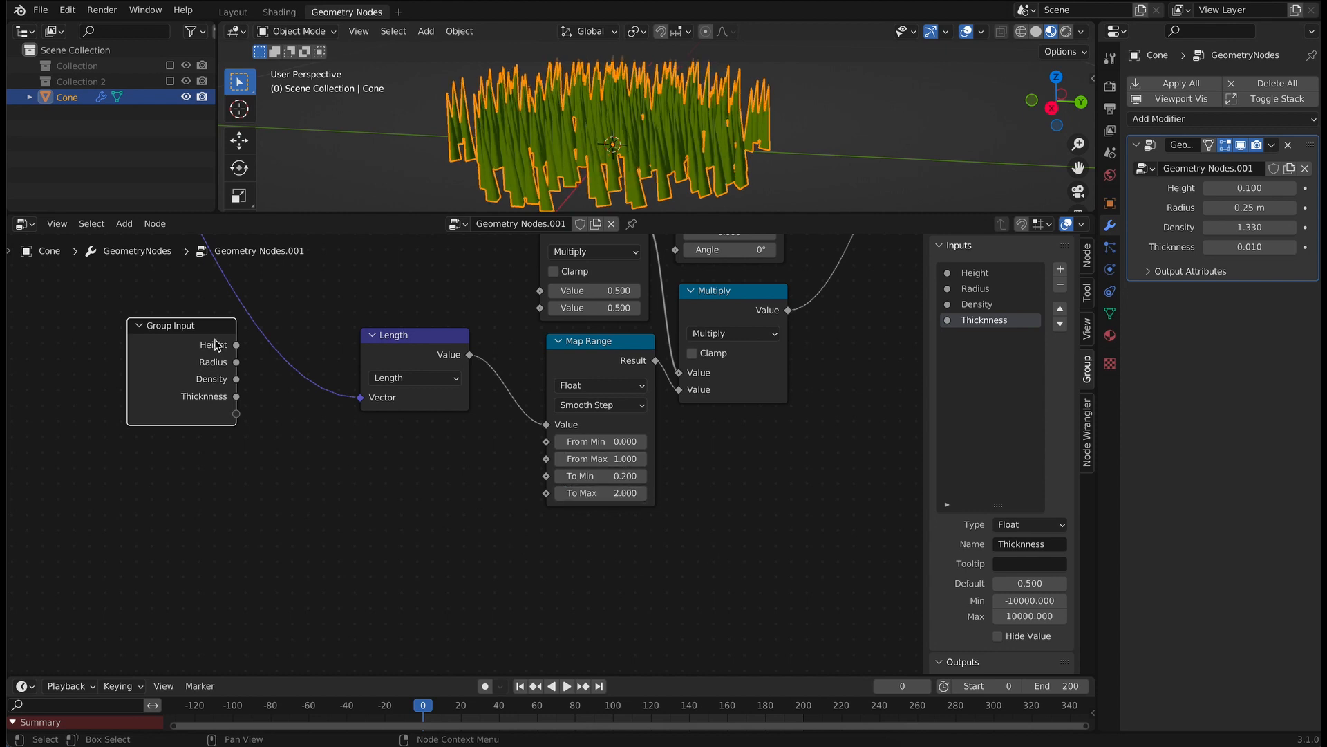
left_click_drag(237, 370, 546, 458)
left_click_drag(217, 336, 455, 447)
Step: Set the Angle of the Z Axis Vector Rotate node to 90°
middle_click_drag(437, 412, 287, 593)
middle_click_drag(306, 456, 260, 504)
key("Return")
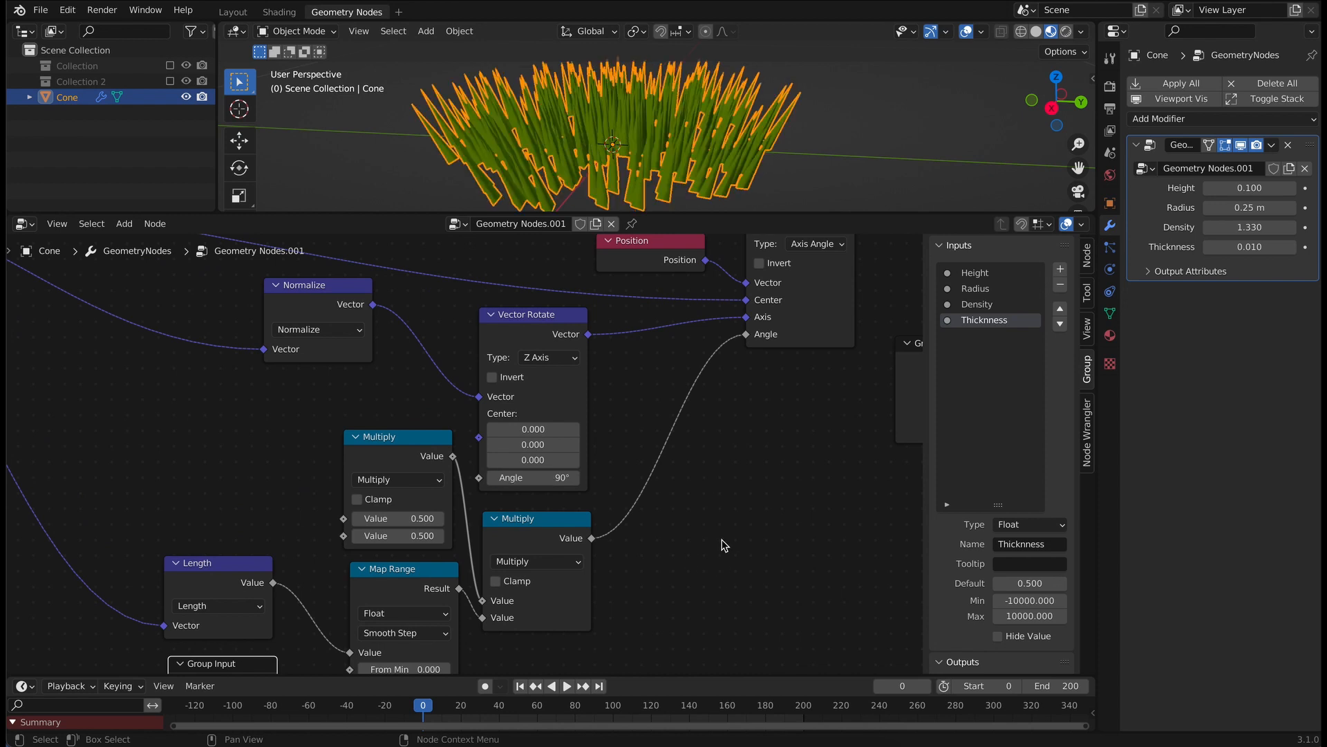
Step: Add a Spline Parameter node above the Length node
scroll(726, 541, "down", 3)
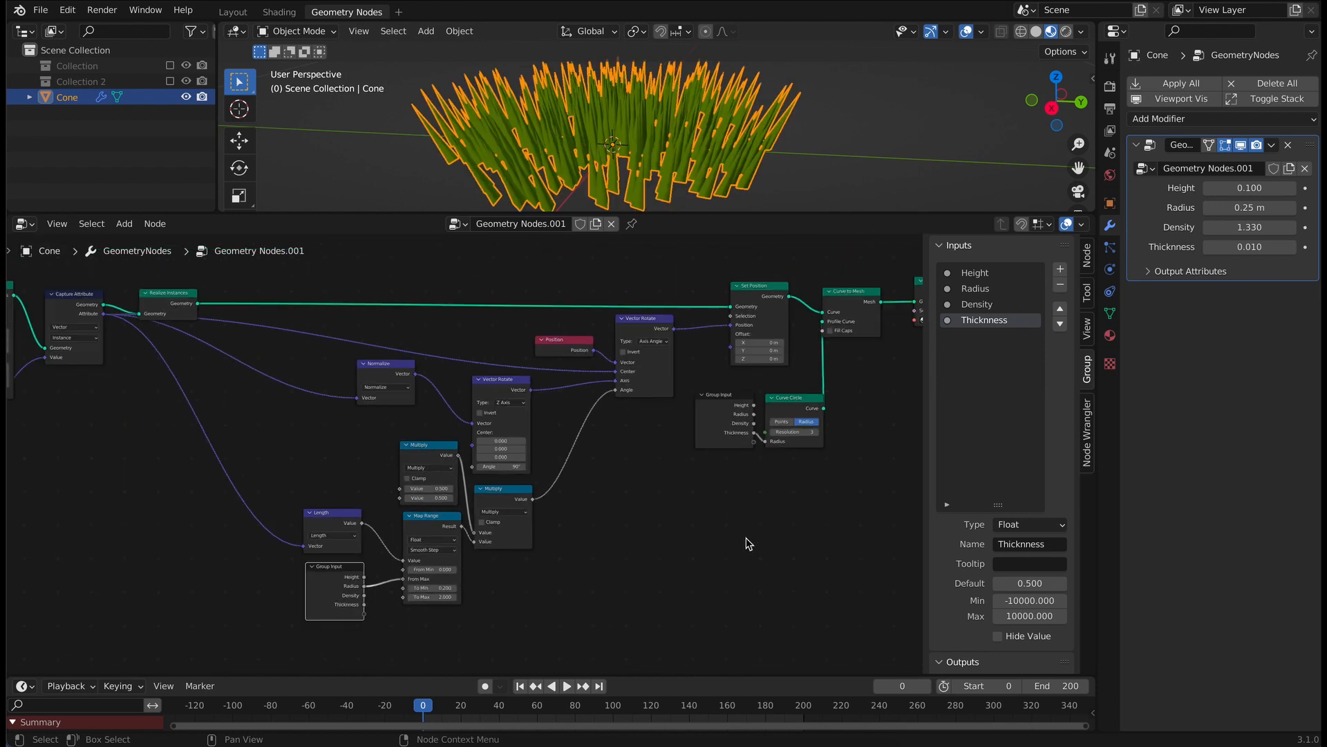
scroll(651, 519, "up", 3)
left_click(125, 224)
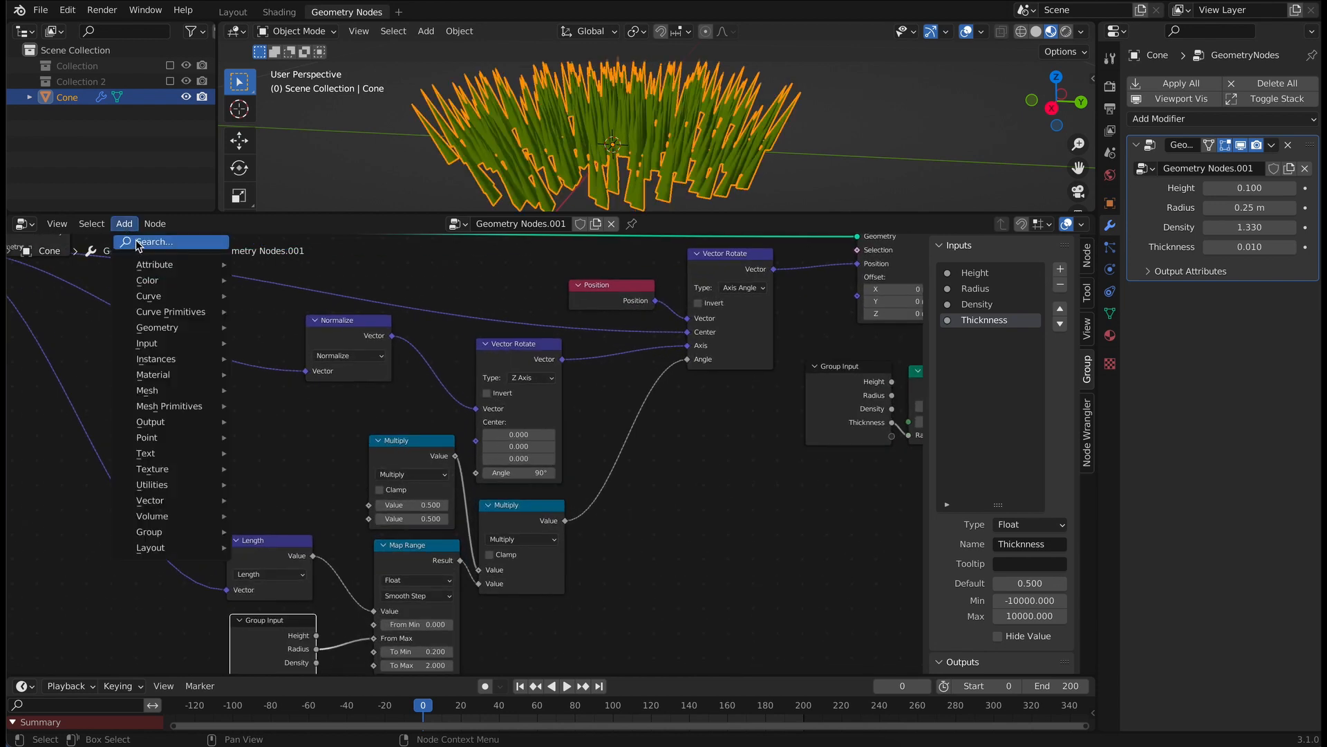
left_click(141, 242)
type("spl")
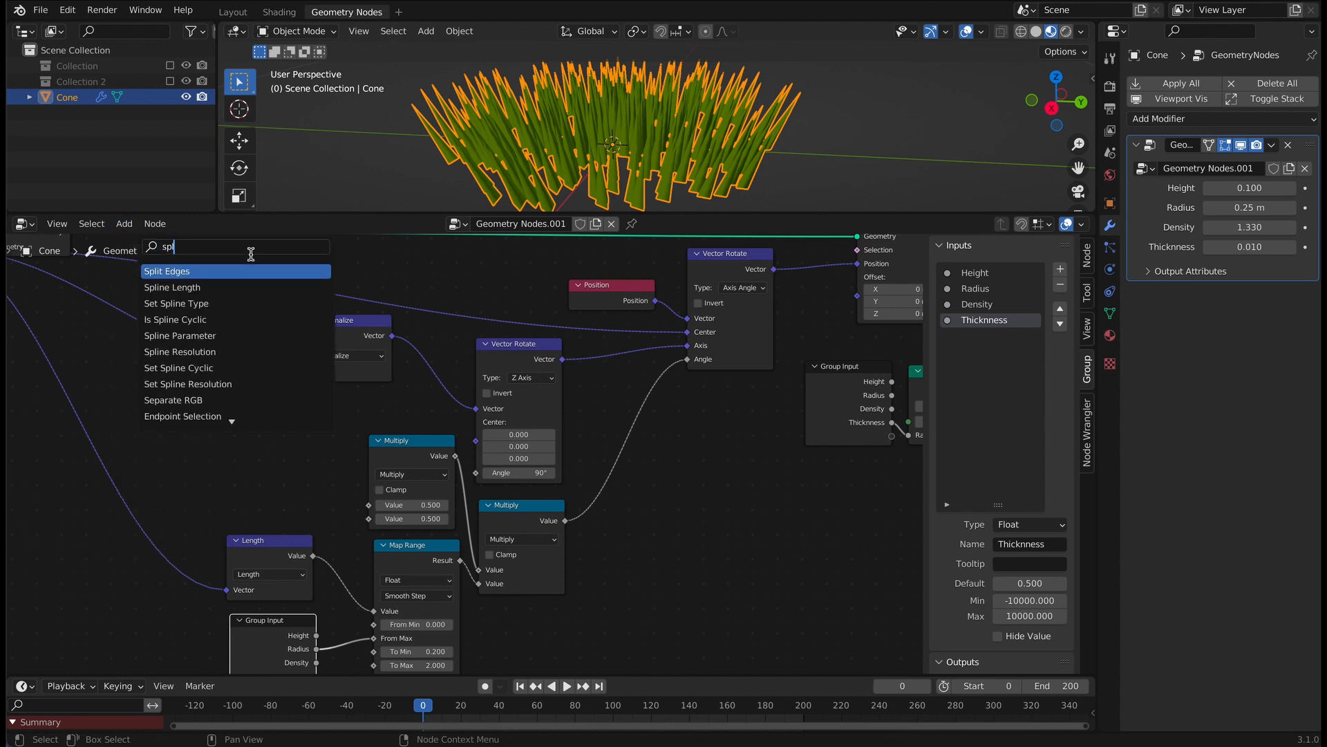
left_click(297, 336)
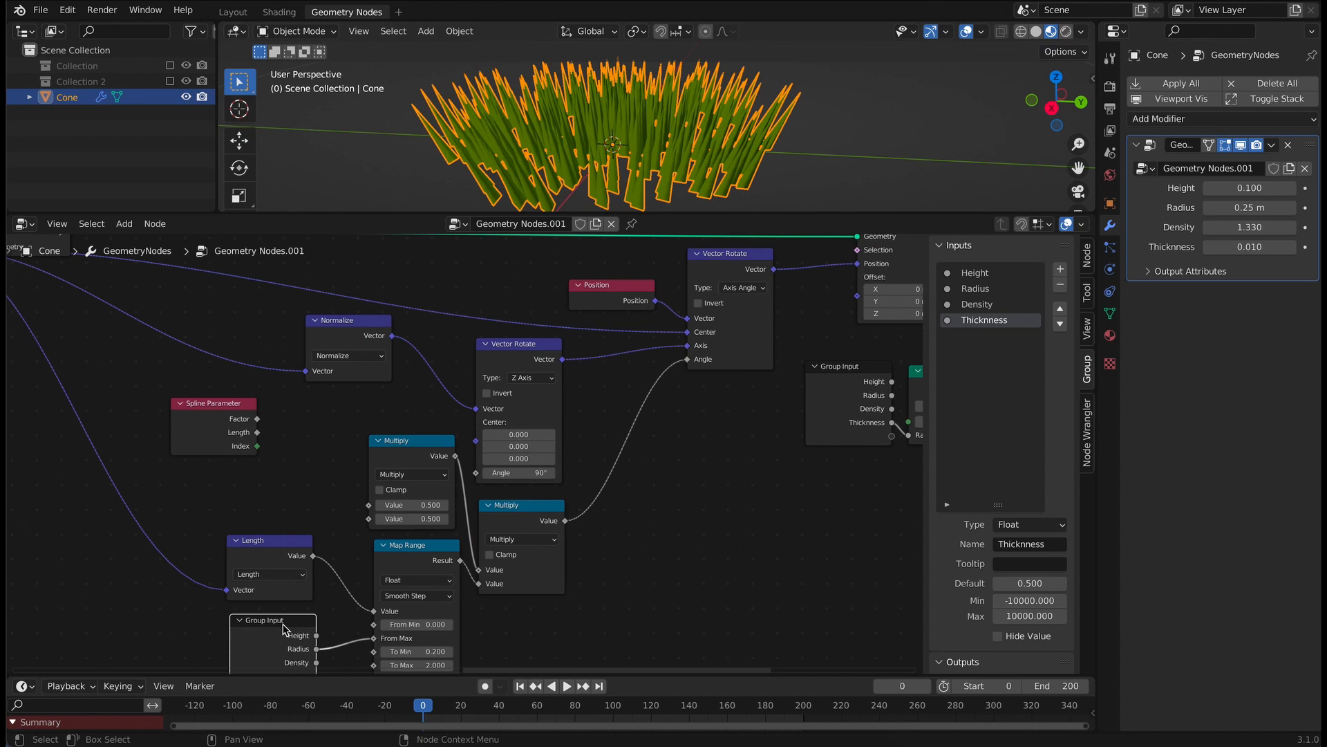
Step: Expose the second Value of the upper Multiply as a new group input named Curl, repositioning the Group Input node
left_click_drag(284, 627, 101, 399)
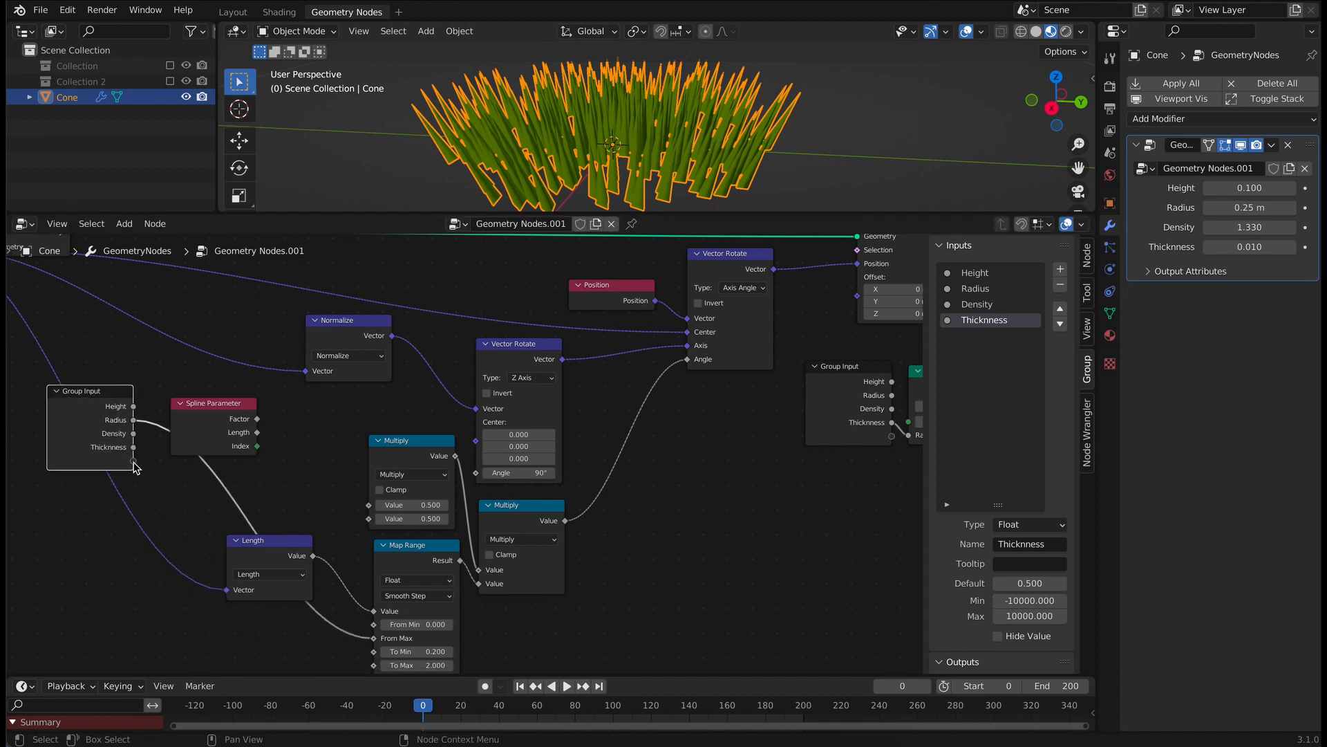
left_click_drag(134, 461, 292, 495)
left_click_drag(374, 524, 370, 519)
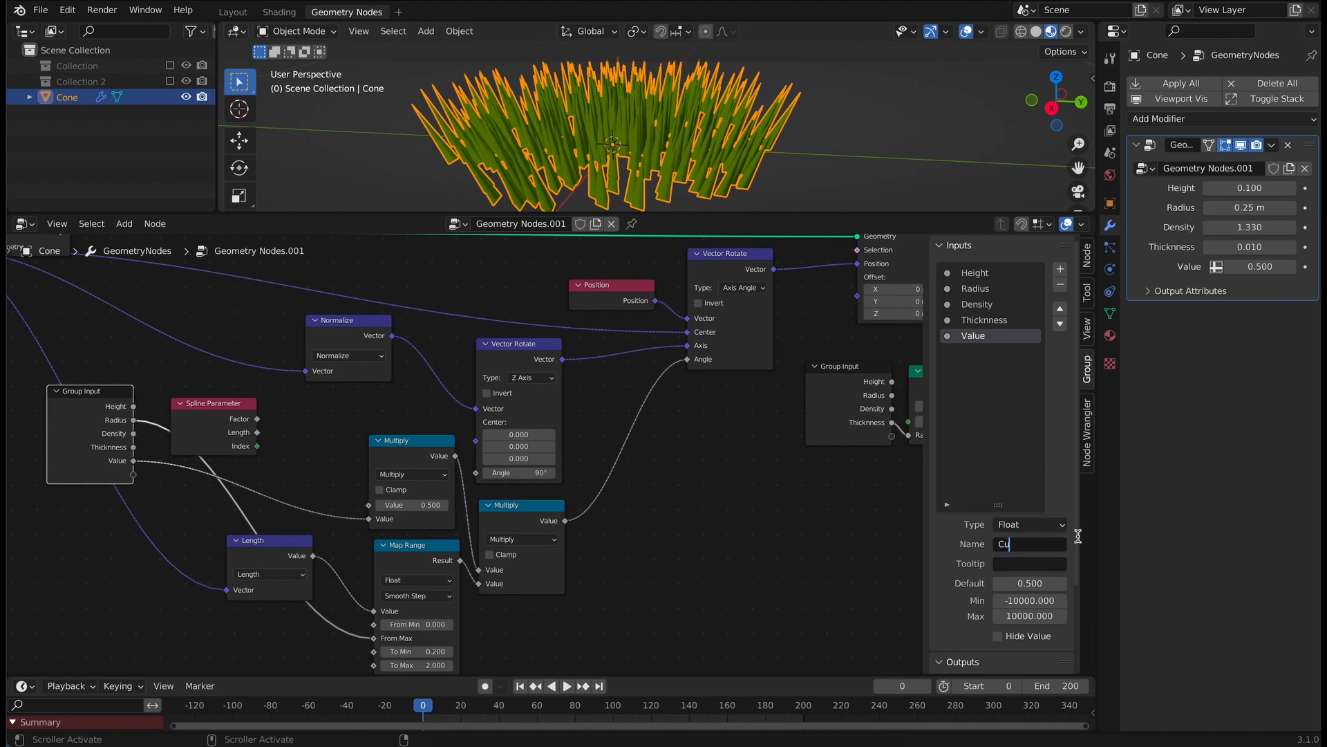
key("Return")
left_click(1087, 442)
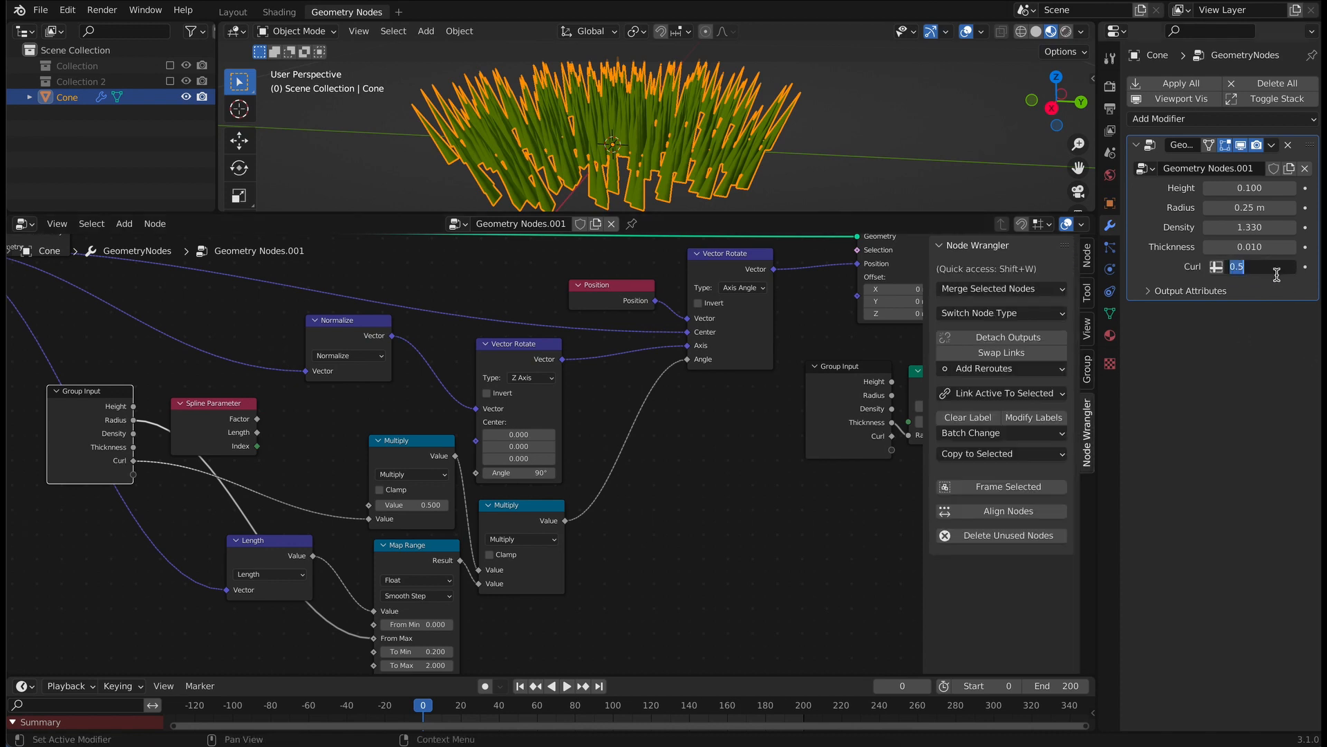
key("Return")
left_click_drag(83, 391, 118, 463)
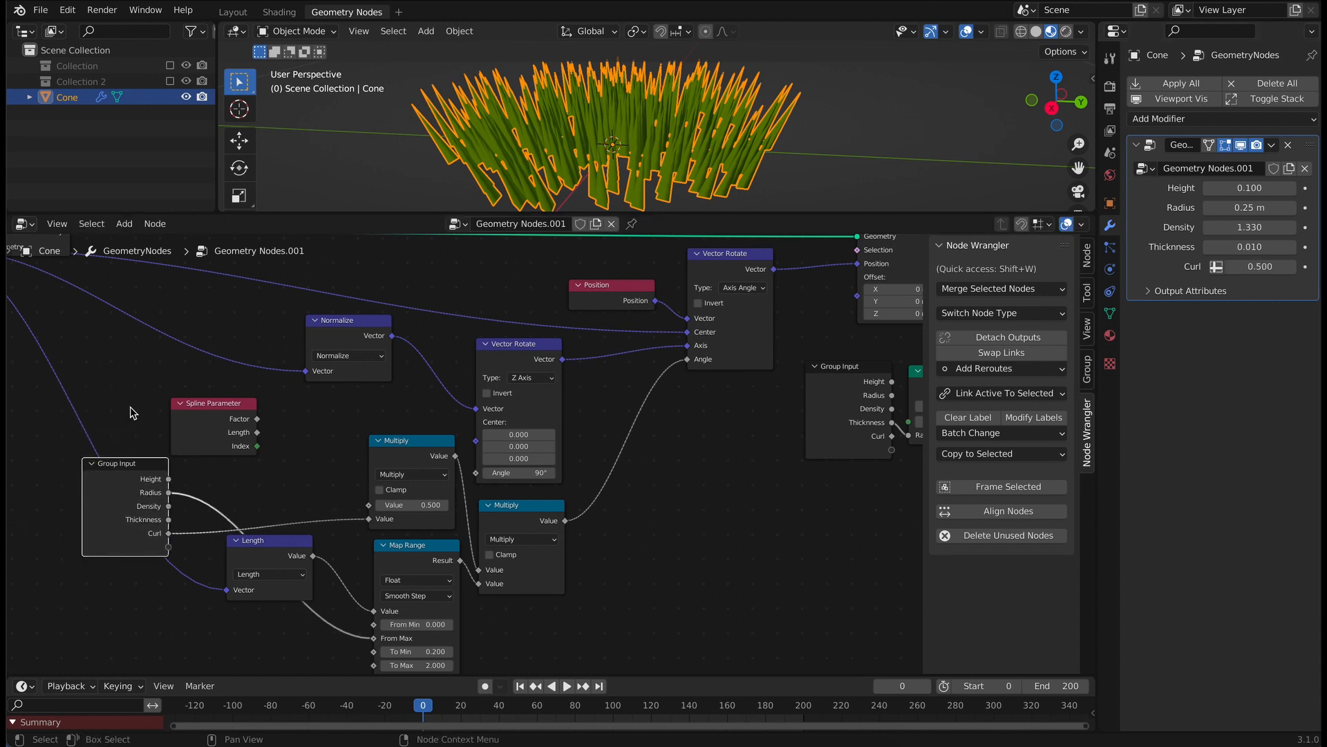
Step: Expose the Seed of Distribute Points on Faces as a group input and set its modifier value to 33
scroll(646, 483, "down", 5)
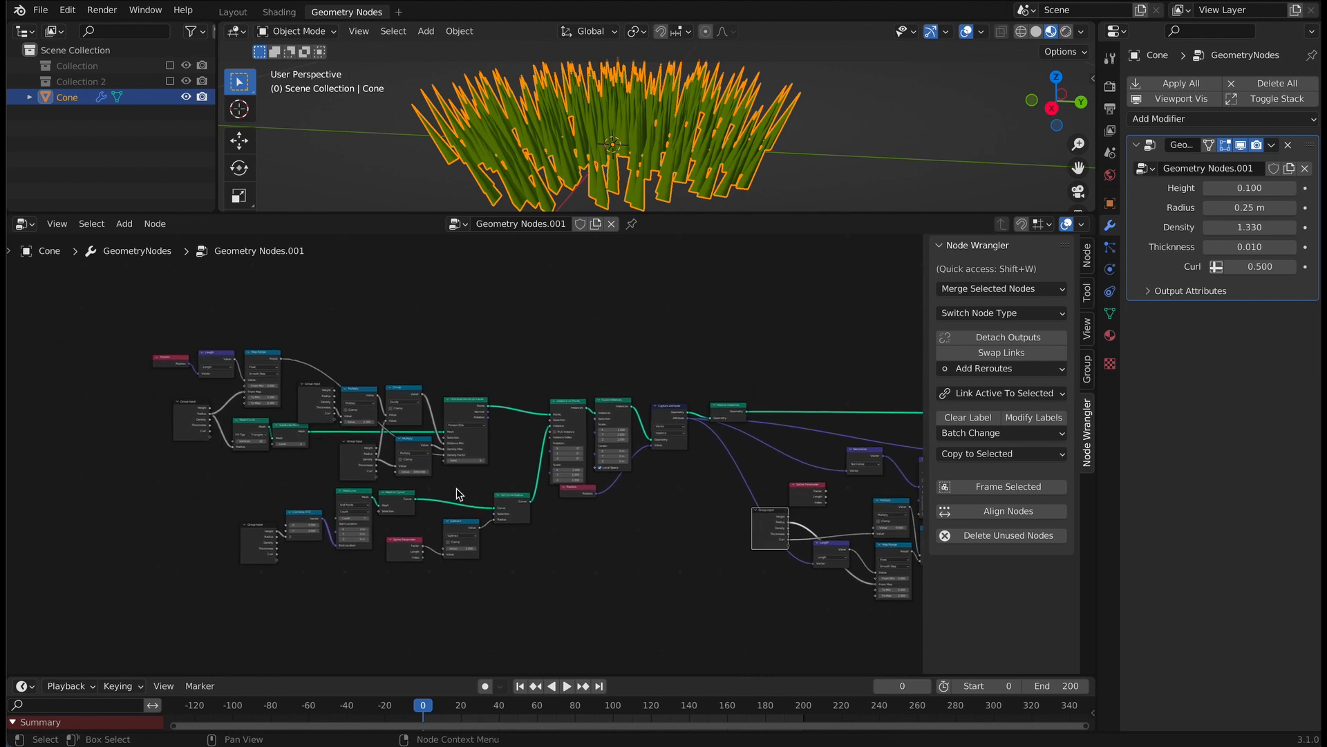
scroll(454, 489, "up", 4)
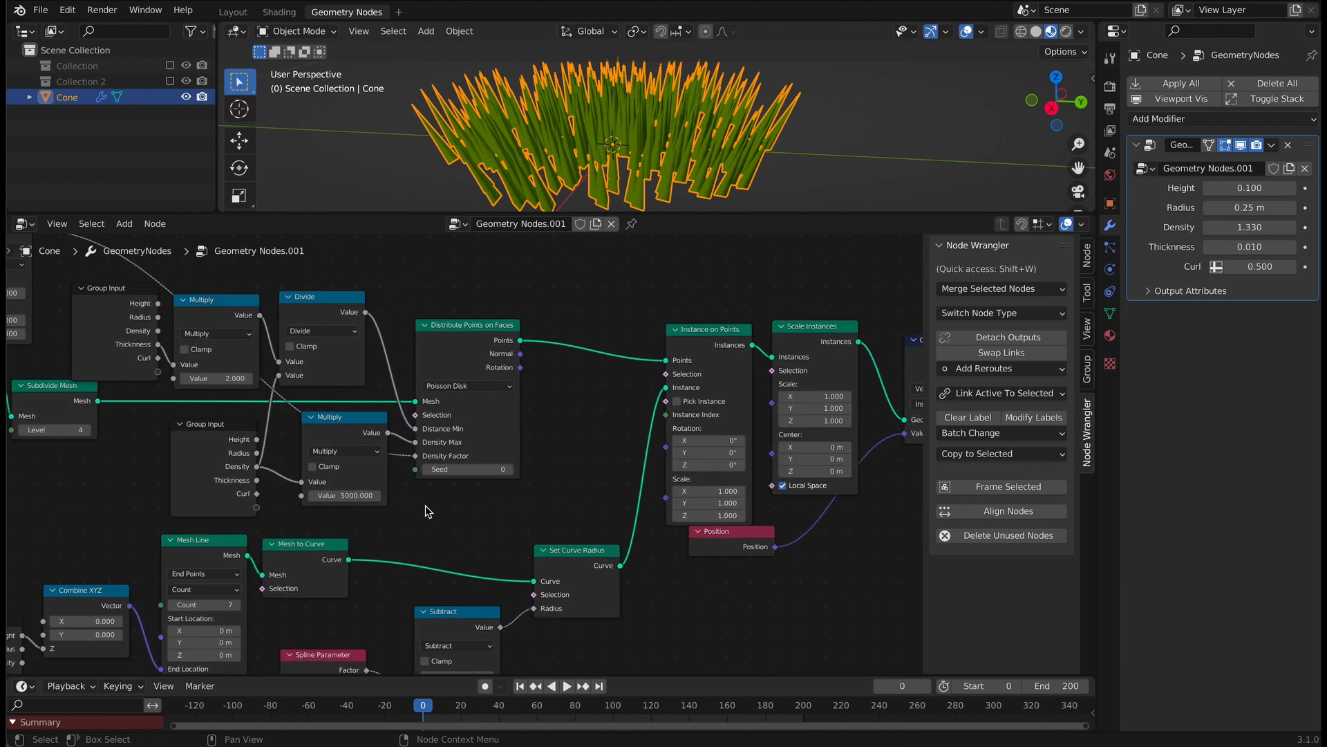
left_click_drag(257, 510, 427, 467)
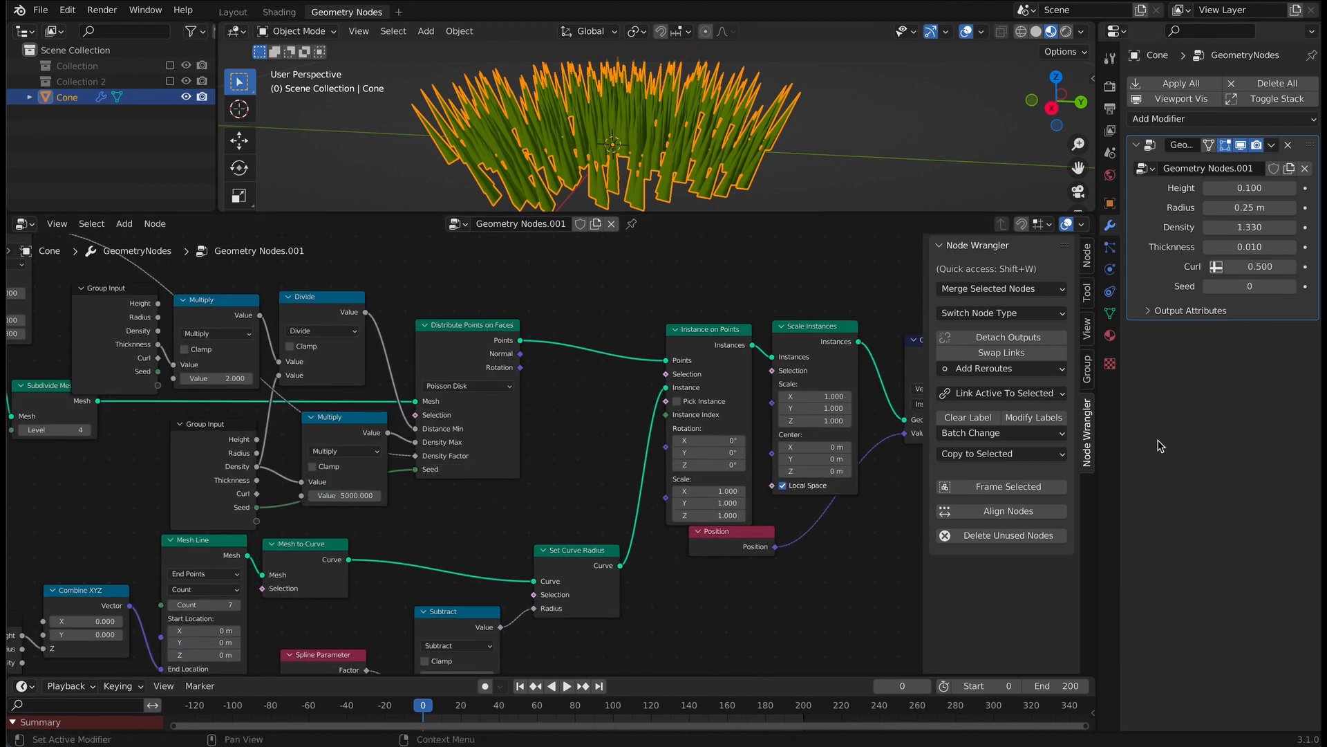
double_click(1252, 286)
type("33")
key("Return")
Step: Link Spline Parameter's Factor to the first Value of the upper Multiply and move the Spline Parameter node beside it
scroll(822, 542, "down", 5)
scroll(825, 547, "down", 3)
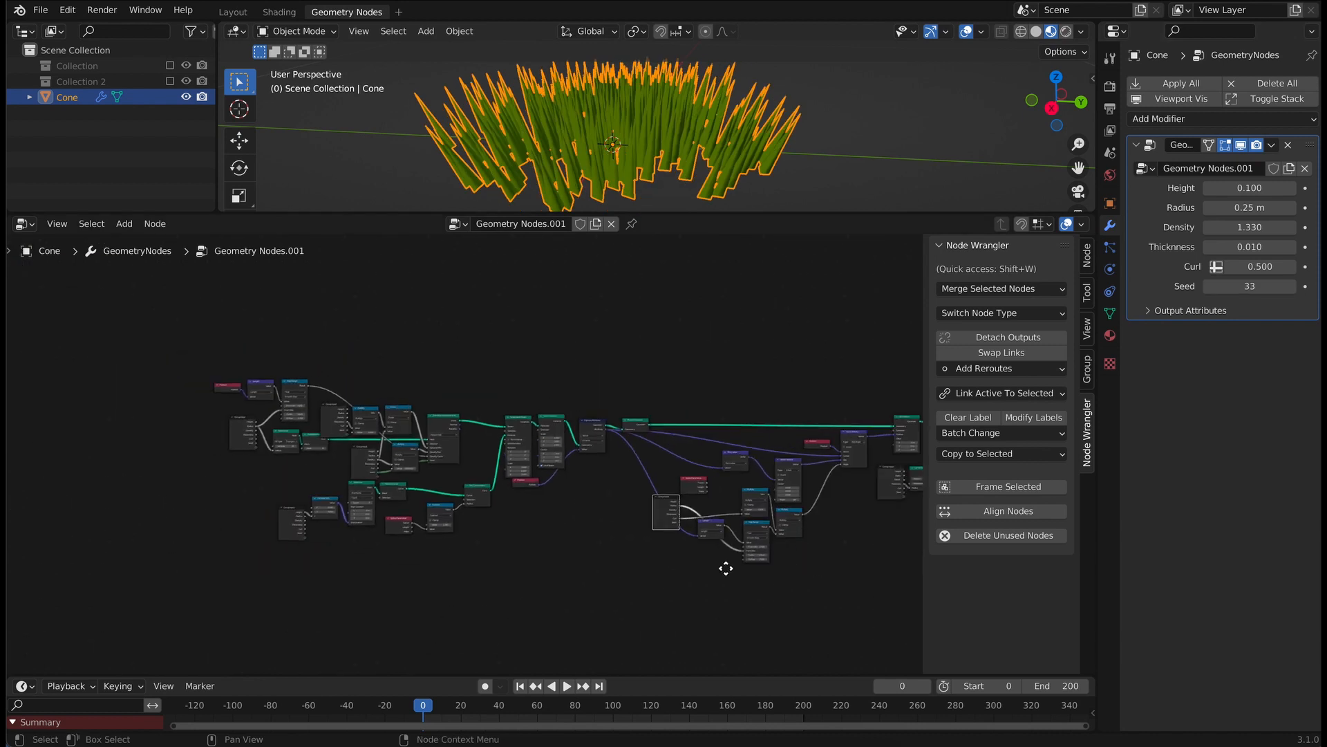
scroll(723, 563, "up", 5)
scroll(469, 498, "up", 2)
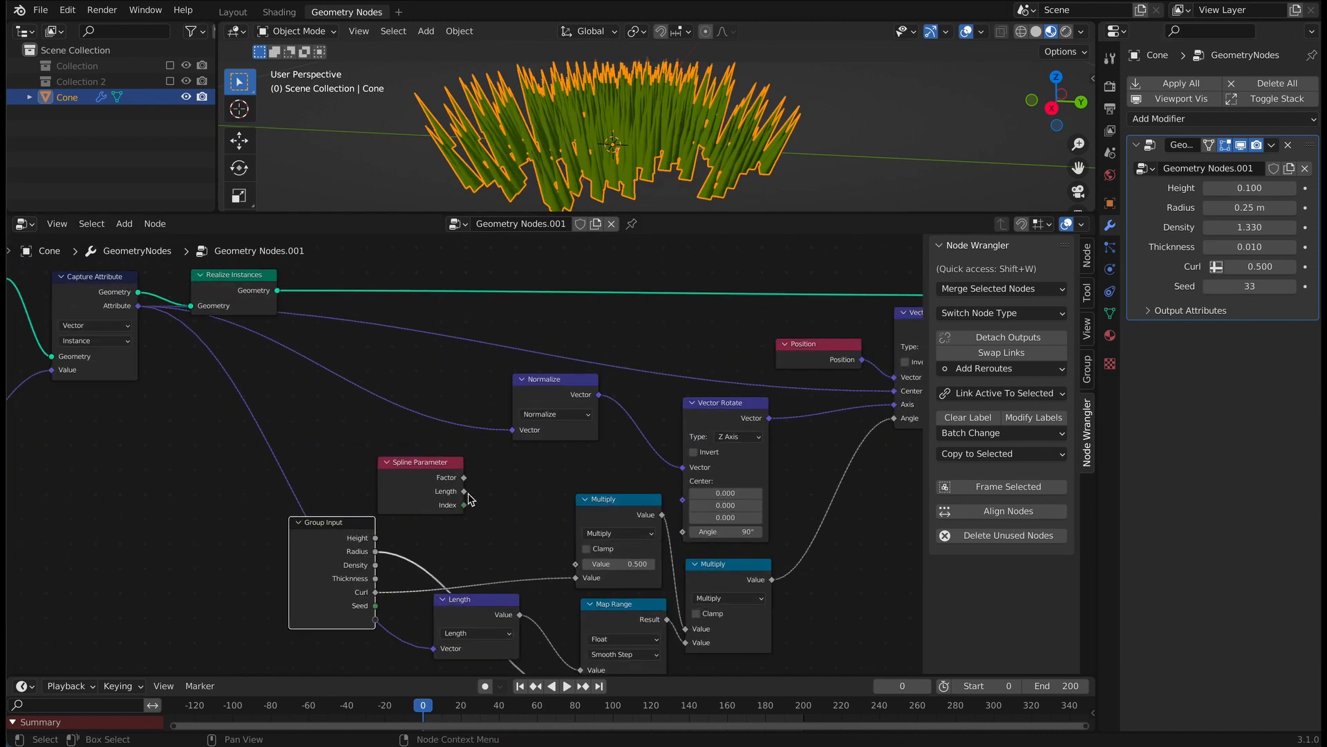
left_click_drag(464, 477, 520, 532)
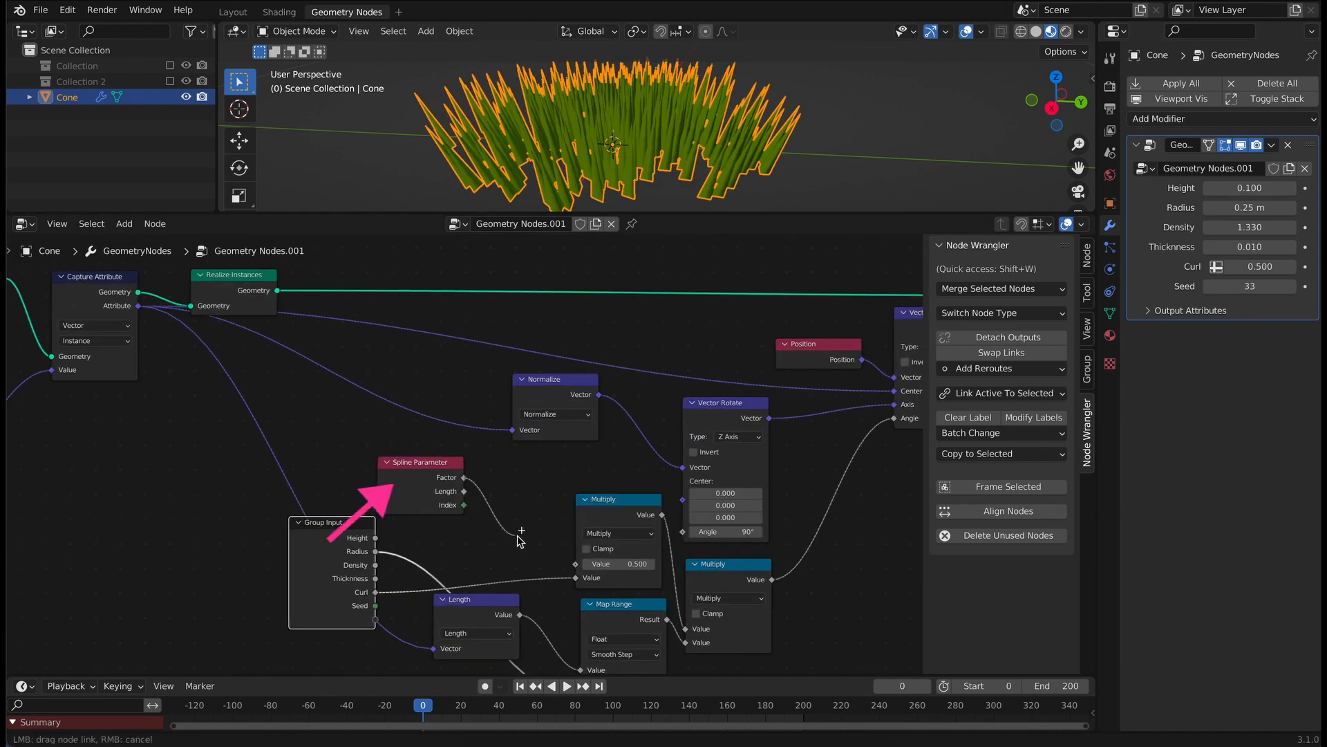
left_click_drag(574, 566, 575, 564)
left_click_drag(440, 466, 519, 492)
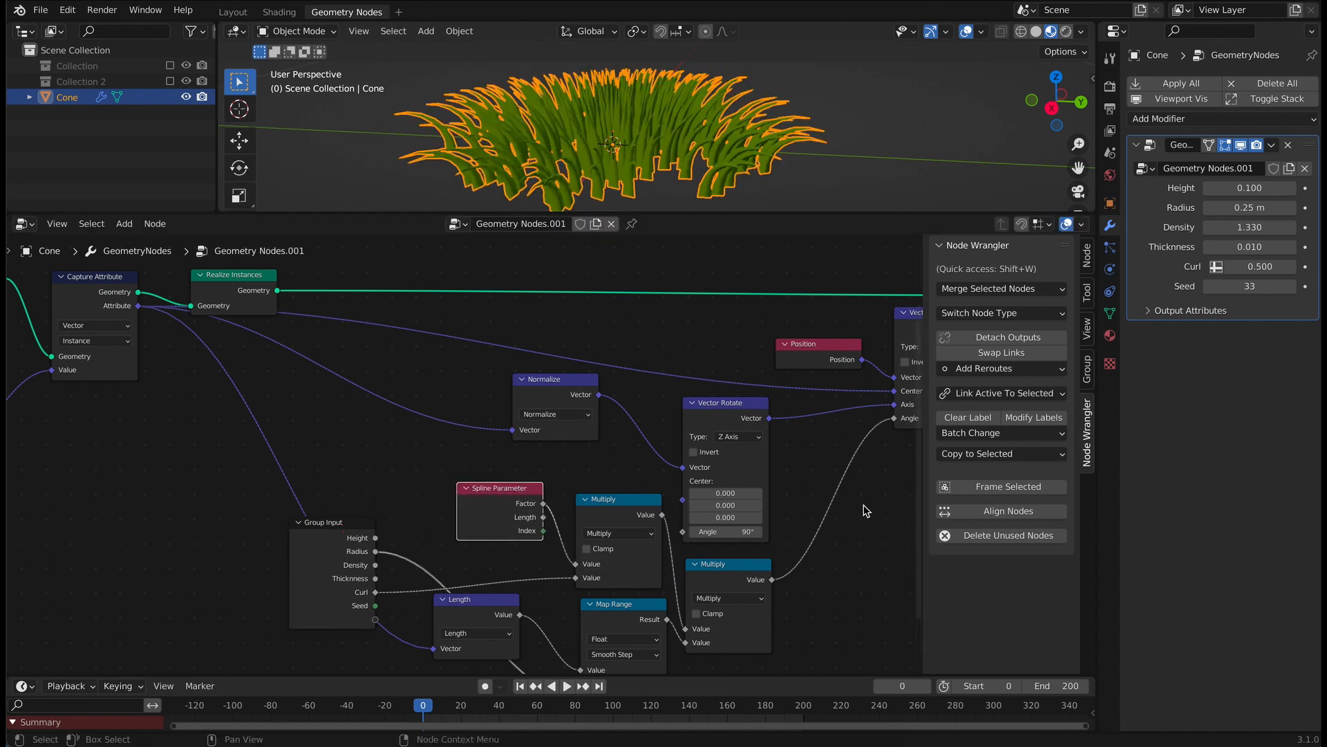
Step: Move the Group Output node farther from Set Material to make room for more nodes
middle_click_drag(866, 507, 585, 484)
middle_click_drag(741, 523, 637, 547)
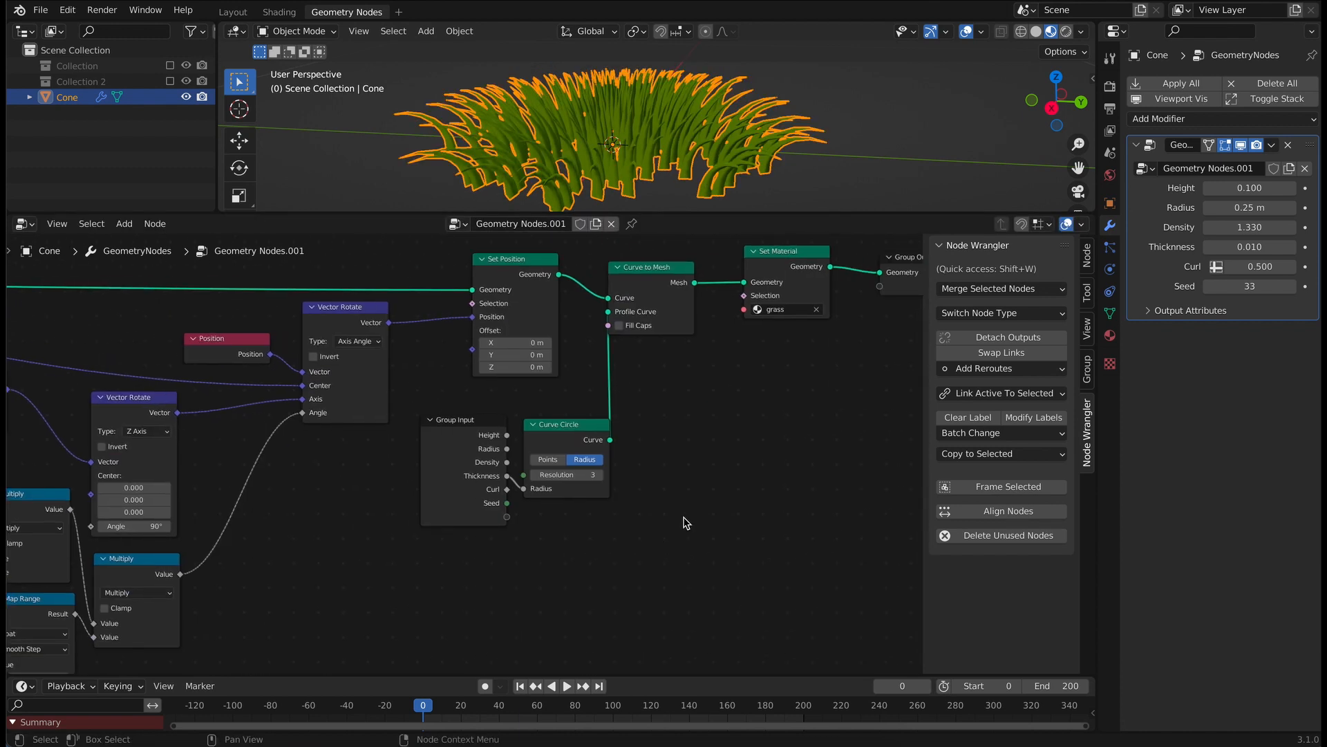
middle_click_drag(723, 506, 314, 543)
left_click_drag(502, 300, 674, 293)
scroll(498, 402, "up", 5)
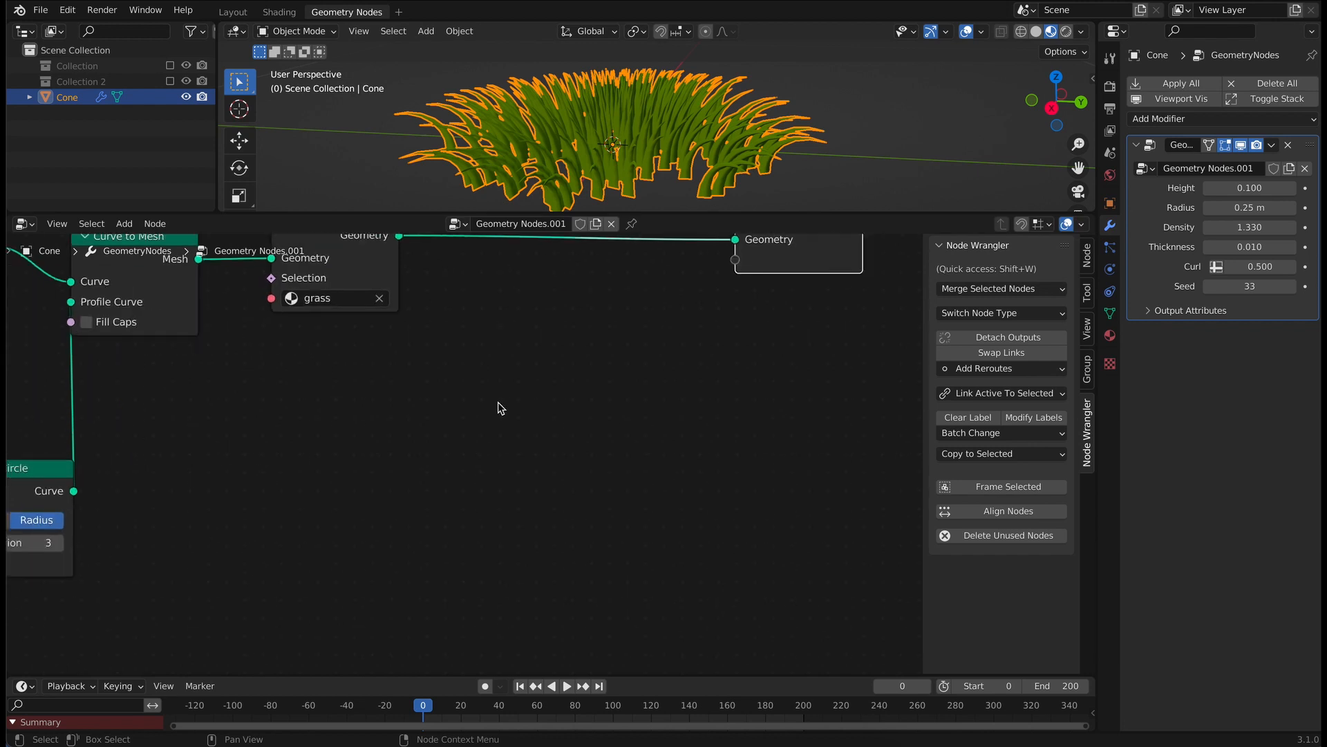
Step: Insert a Set Shade Smooth node on the link between Set Material and Group Output, placed close beside Set Material
middle_click_drag(497, 408, 542, 559)
left_click(125, 223)
type("sets")
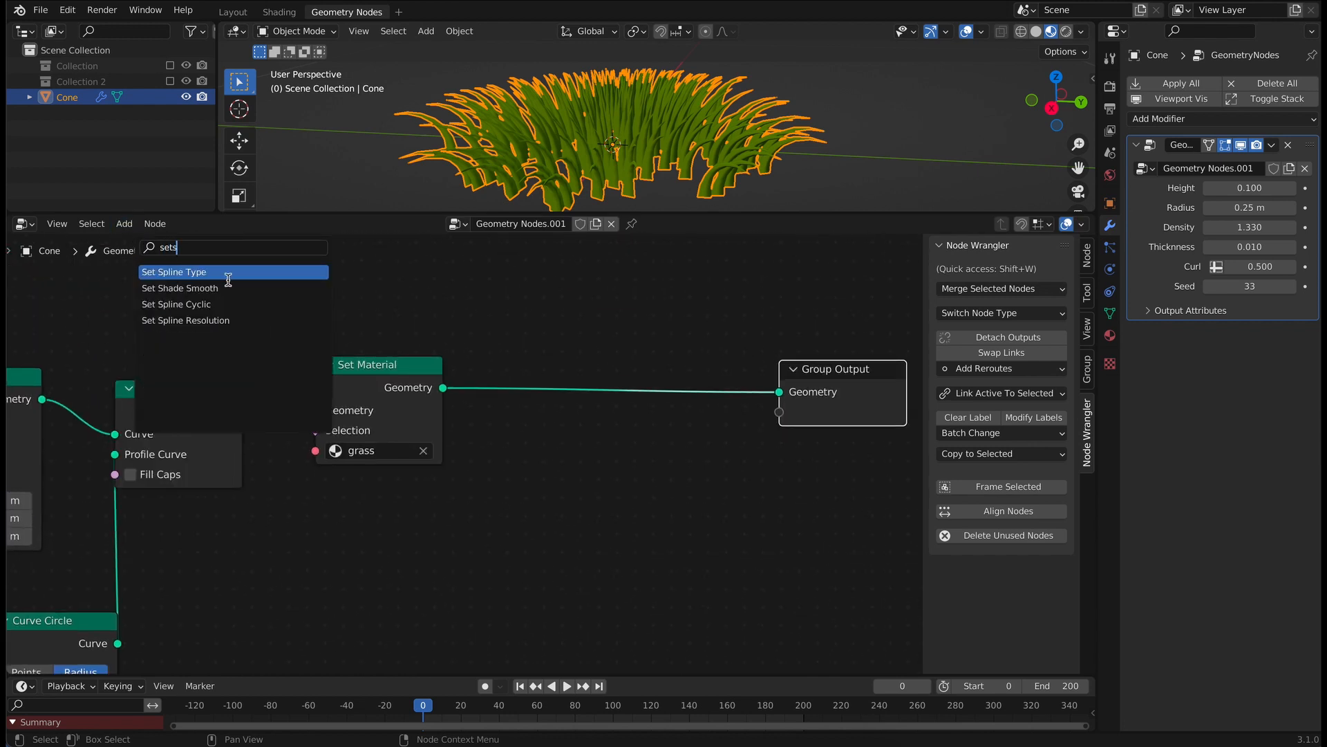
left_click(179, 287)
left_click(550, 417)
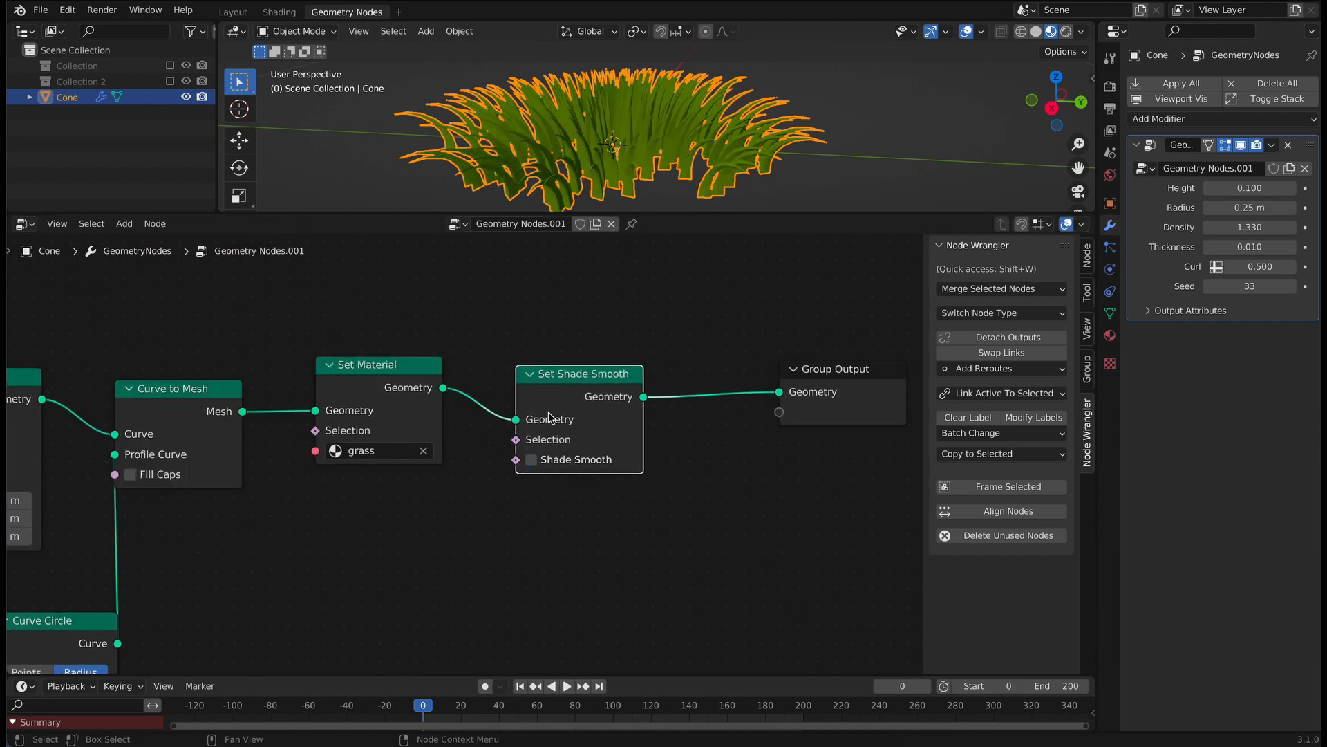
left_click_drag(588, 372, 532, 365)
scroll(745, 147, "up", 3)
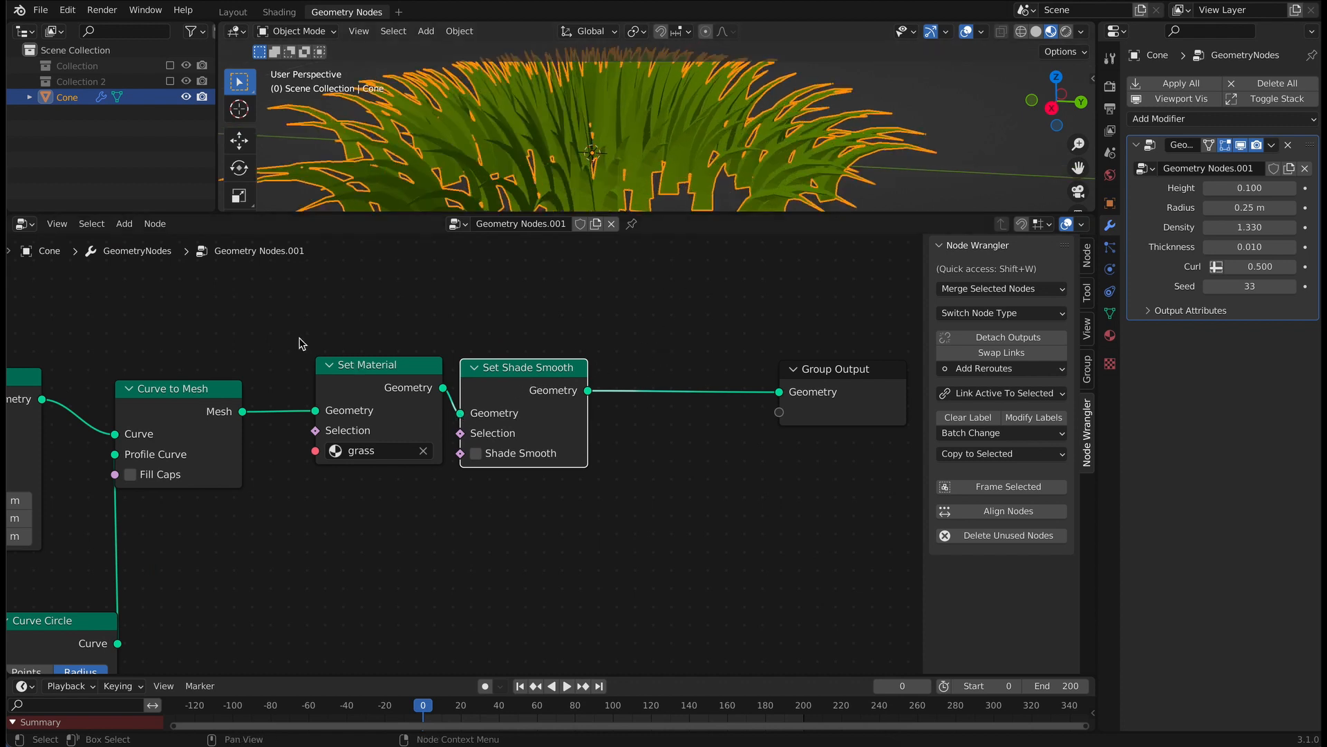
Step: Insert a Subdivision Surface node on the link between Set Shade Smooth and Group Output
left_click(124, 223)
type("sm")
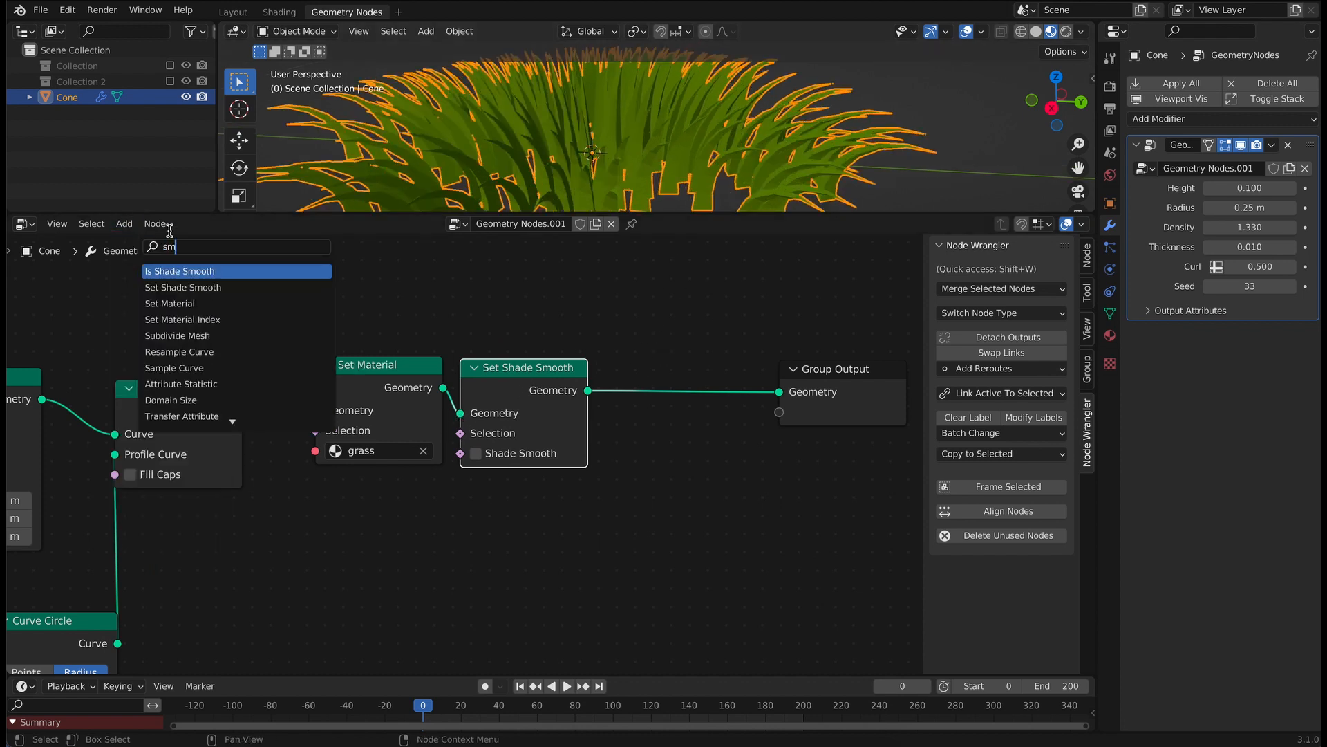
key("BackSpace")
type("ub")
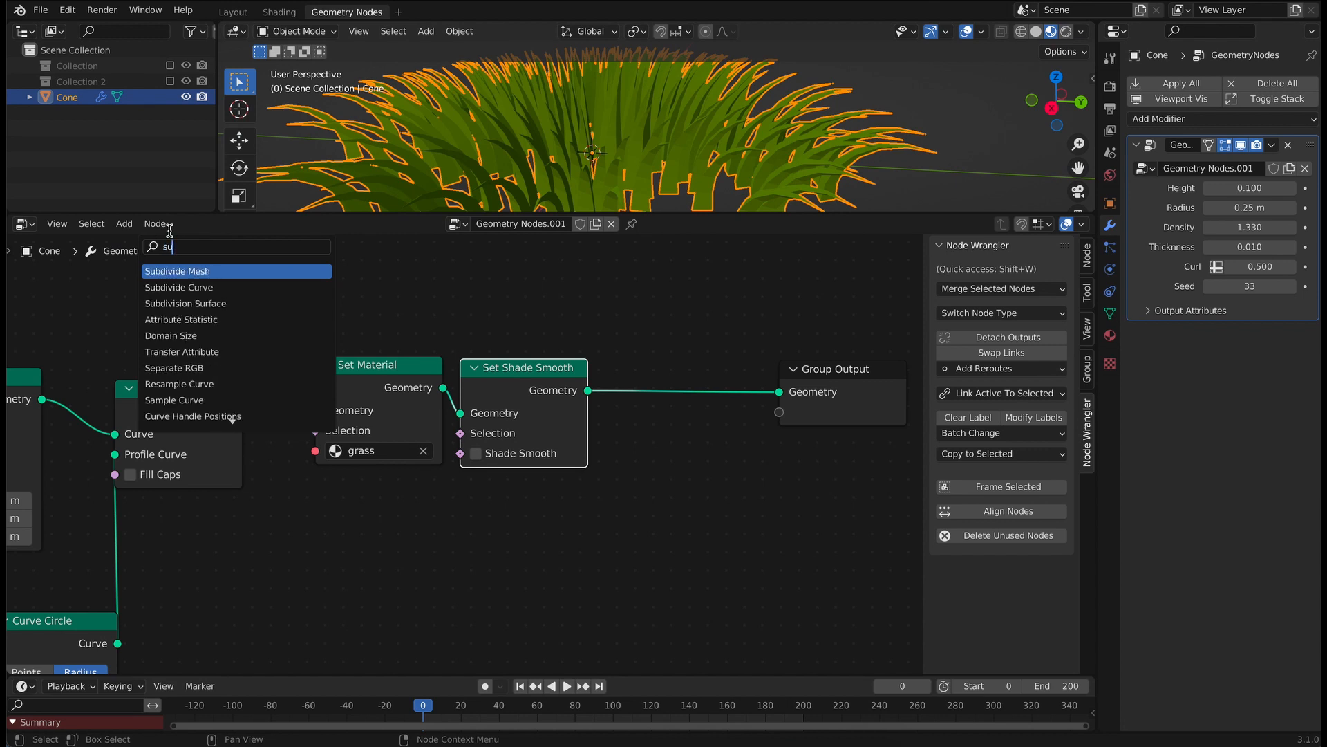
left_click(223, 304)
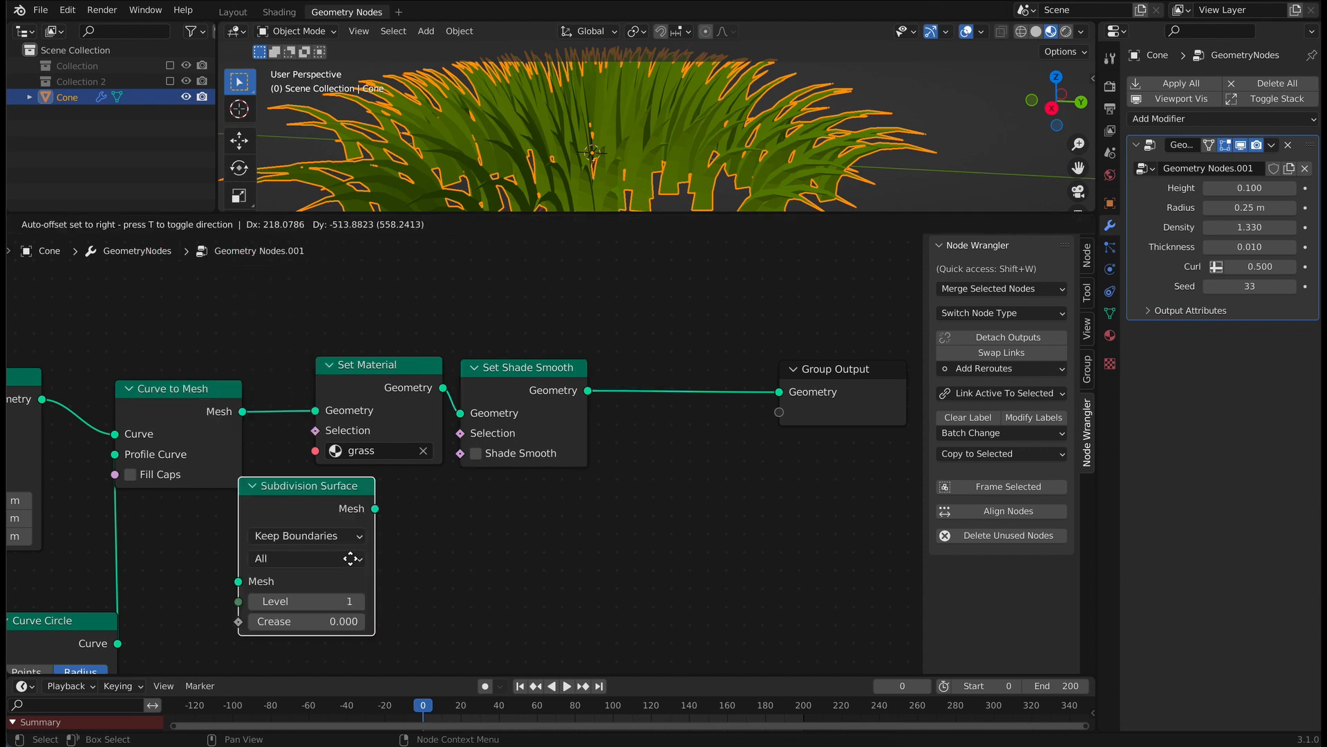
left_click(650, 522)
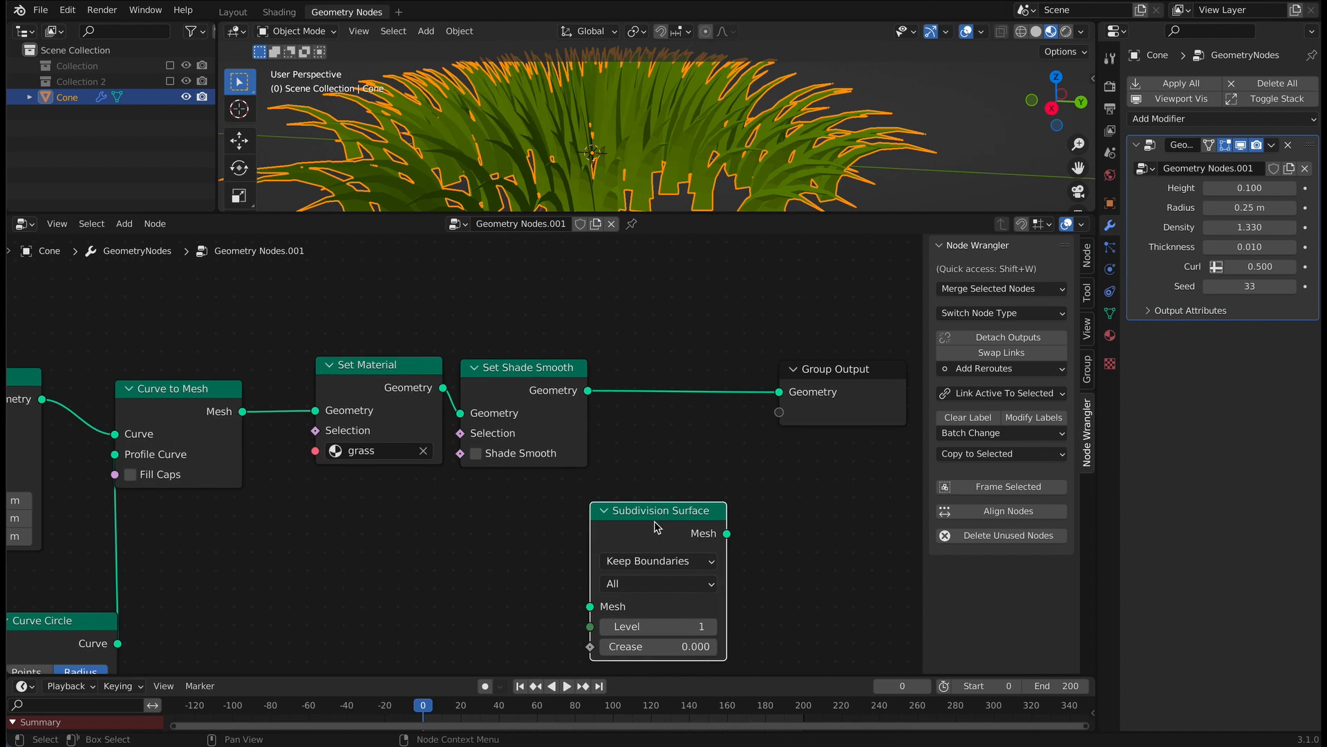
left_click_drag(655, 511, 726, 362)
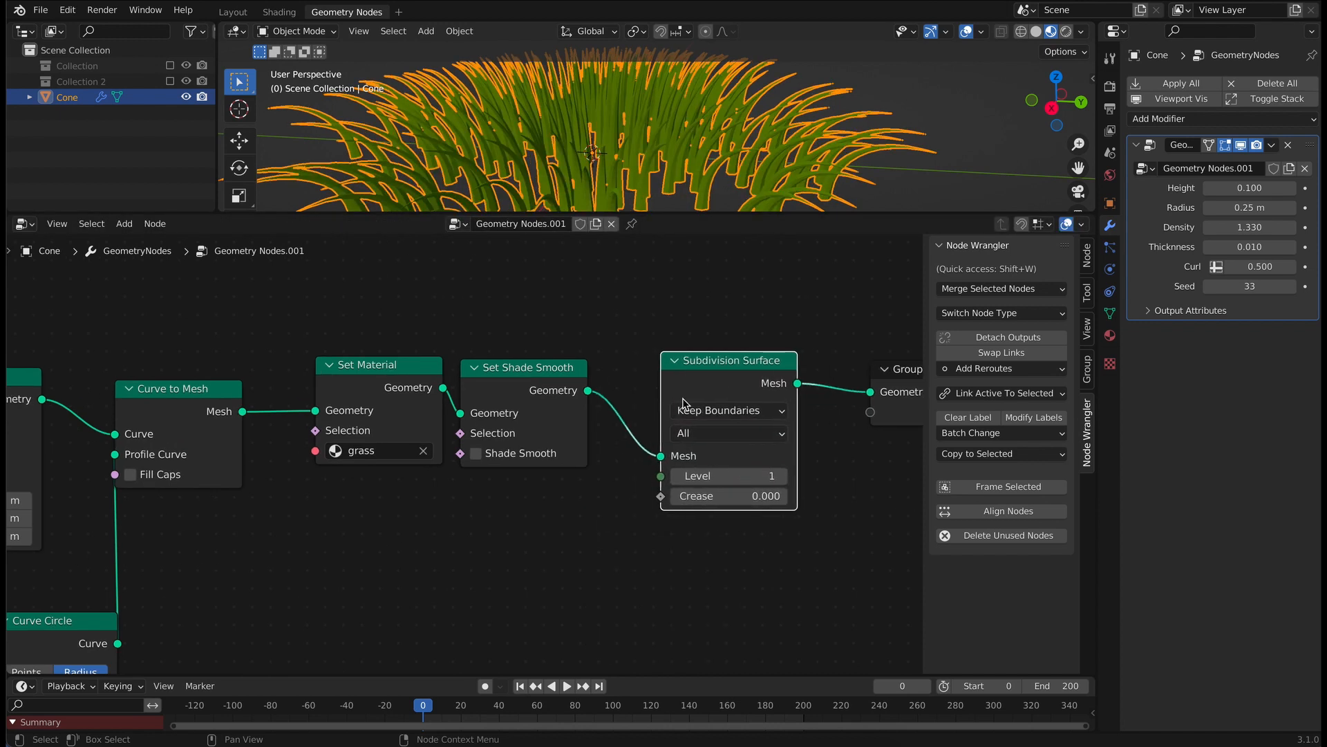
Step: Raise the Subdivision Surface node's Level by one and enlarge the 3D viewport above the node editor
left_click(782, 475)
left_click(757, 305)
scroll(734, 169, "down", 2)
left_click_drag(732, 213, 745, 331)
Step: Switch to the Layout workspace, show the grass in Material Preview shading from a low perspective angle, and deselect it
left_click(223, 12)
left_click(906, 191)
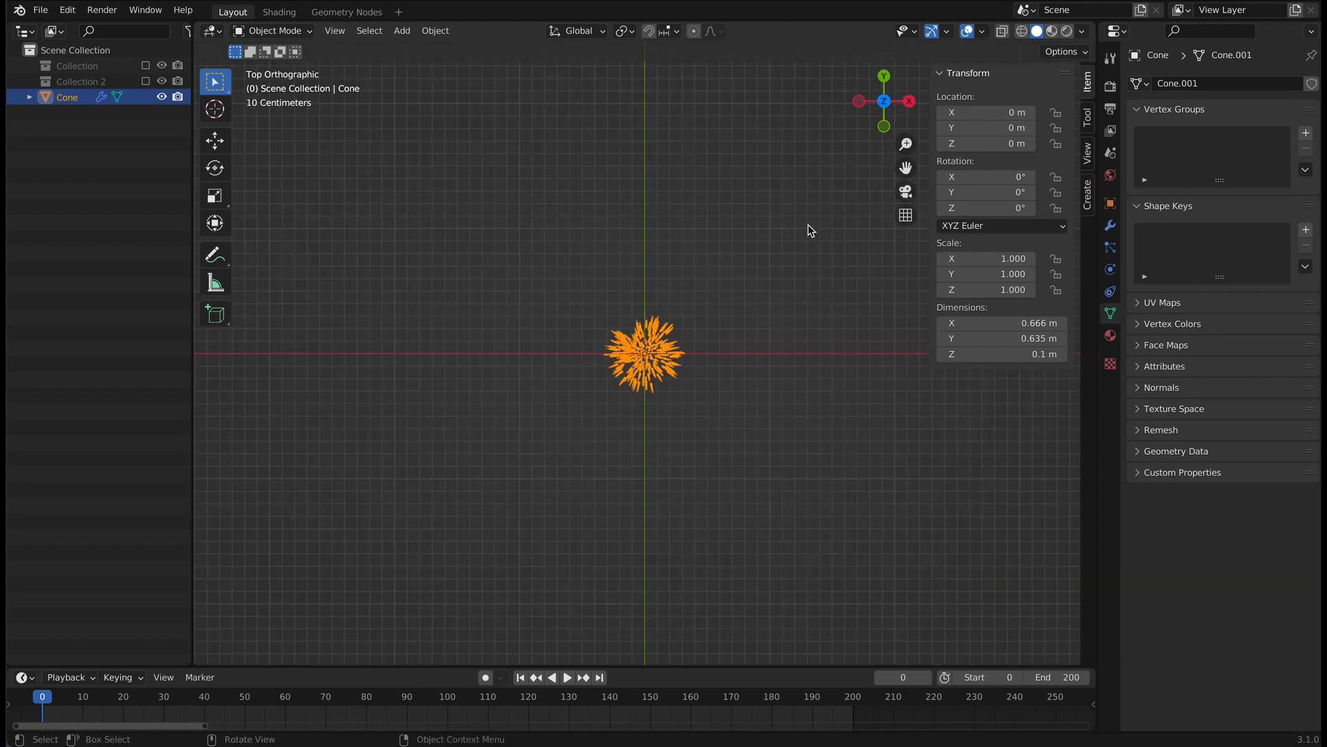
left_click_drag(884, 103, 815, 284)
left_click(1050, 31)
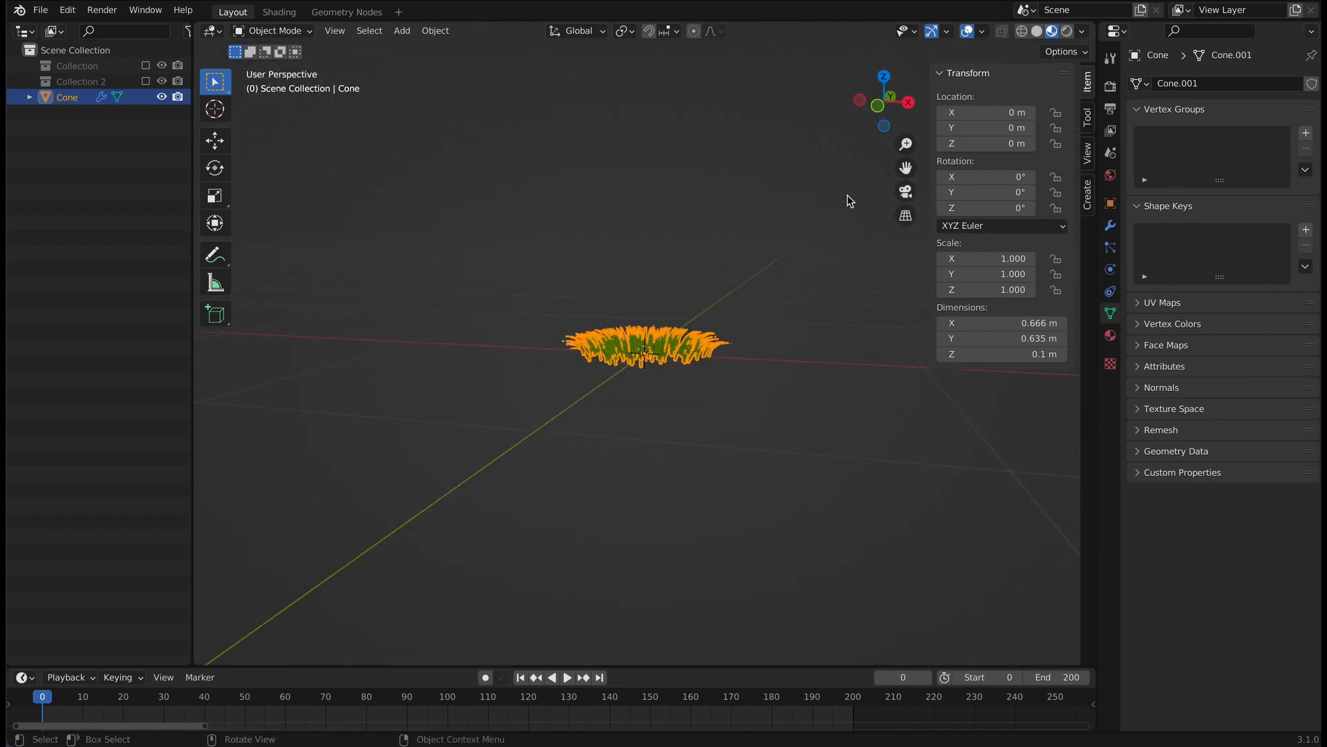
scroll(843, 204, "up", 5)
left_click(809, 210)
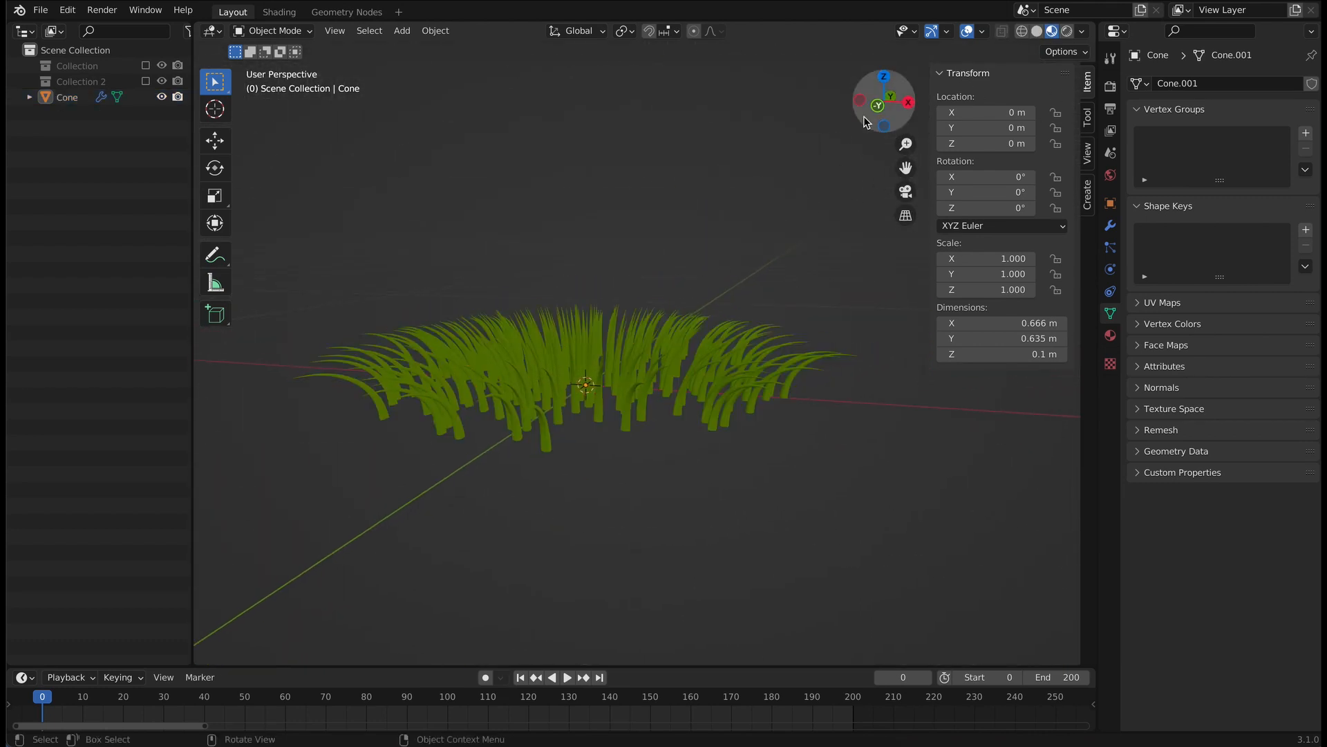
scroll(807, 181, "up", 4)
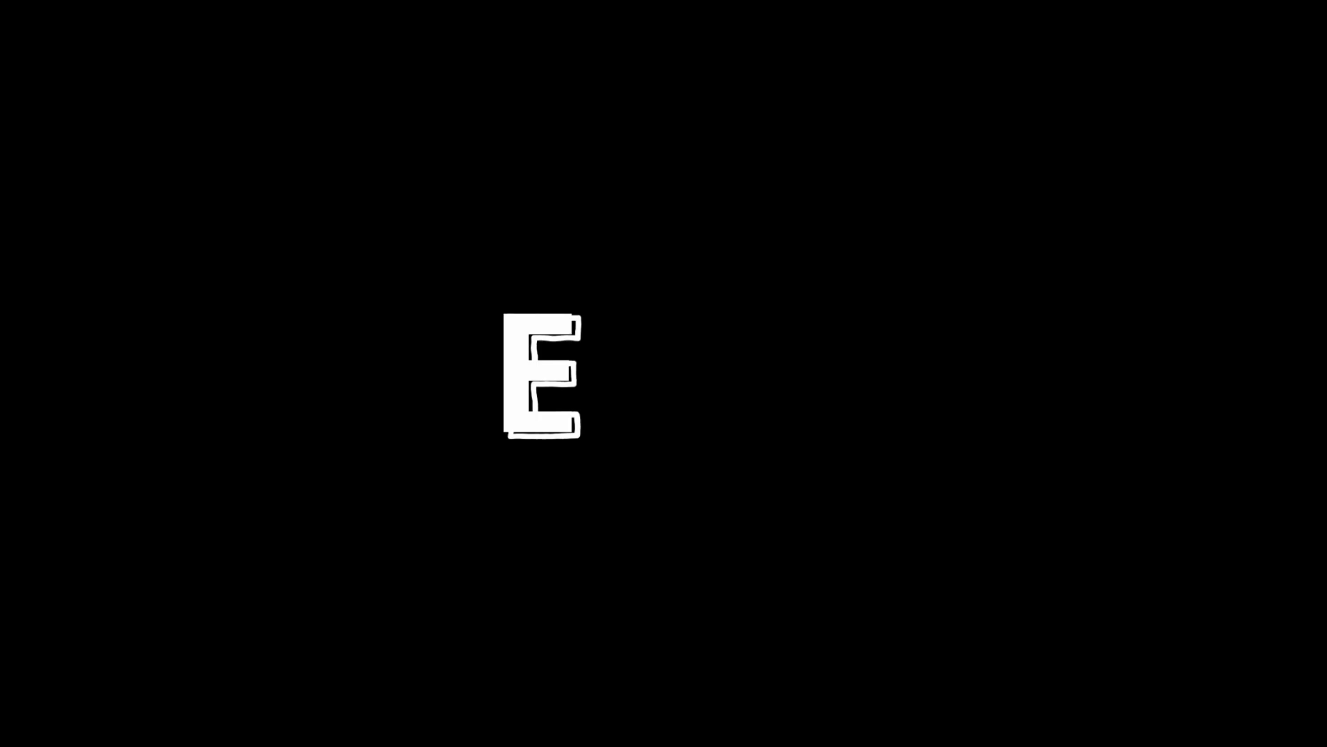